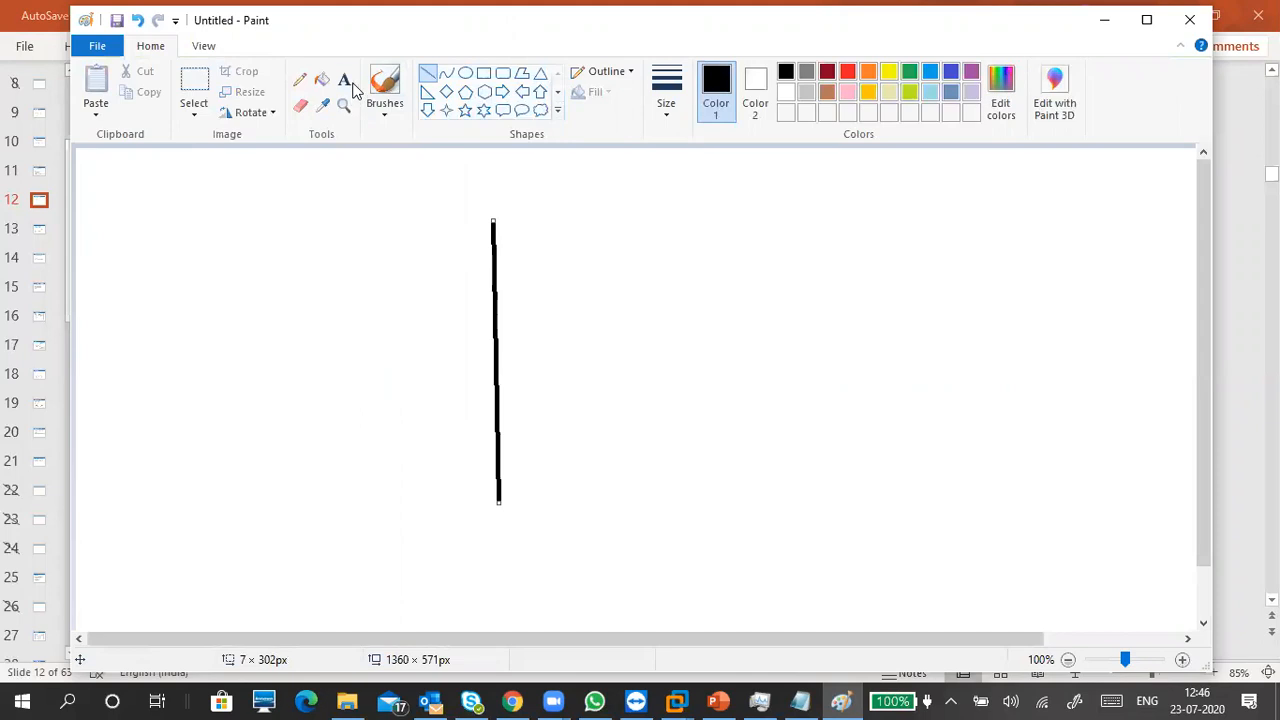
Step: Add the black text label DOMAIN above the vertical line
left_click(437, 197)
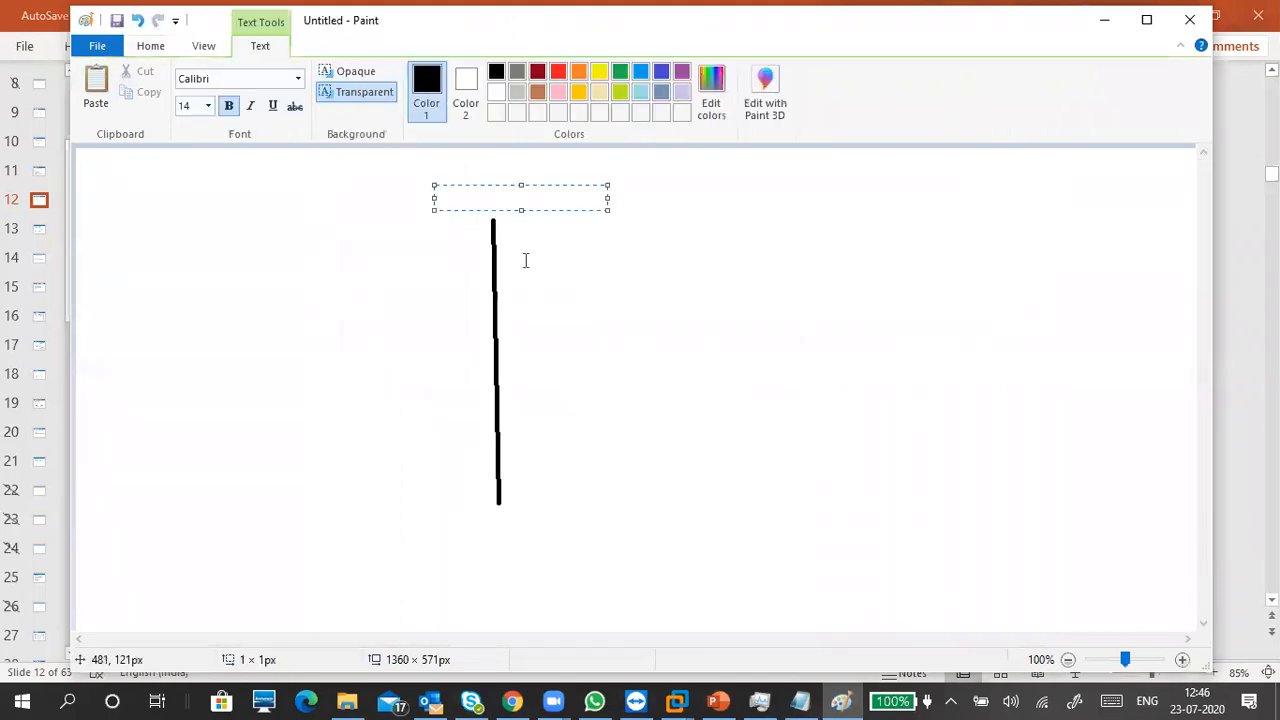
type("DOMAIN")
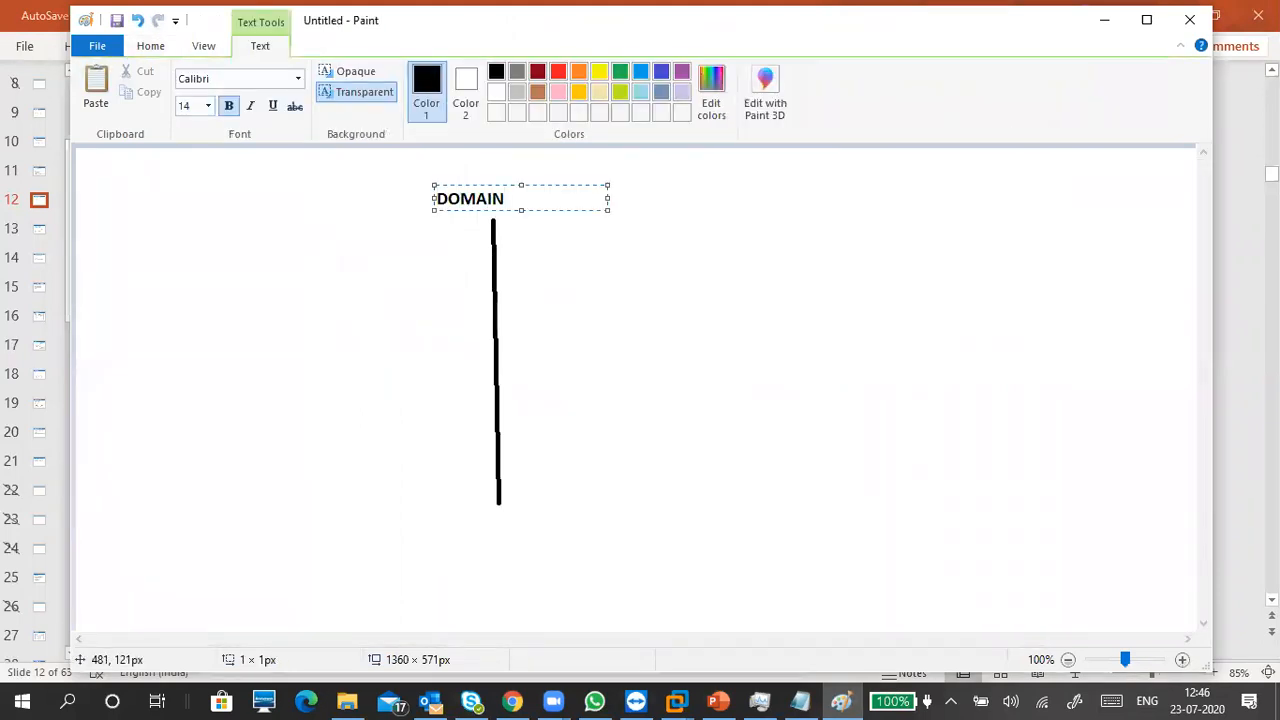
left_click(543, 287)
Step: Start a text block to the right of the vertical line listing OU1 and OU2, separated by blank lines
left_click(494, 260)
left_click_drag(531, 260, 536, 262)
type("OU1")
key("Return")
key("Return")
type("OU2")
key("Return")
key("Return")
Step: Add OU3 below OU2 in the list, with OU31 and OU32 indented beneath it
type("O3")
key("BackSpace")
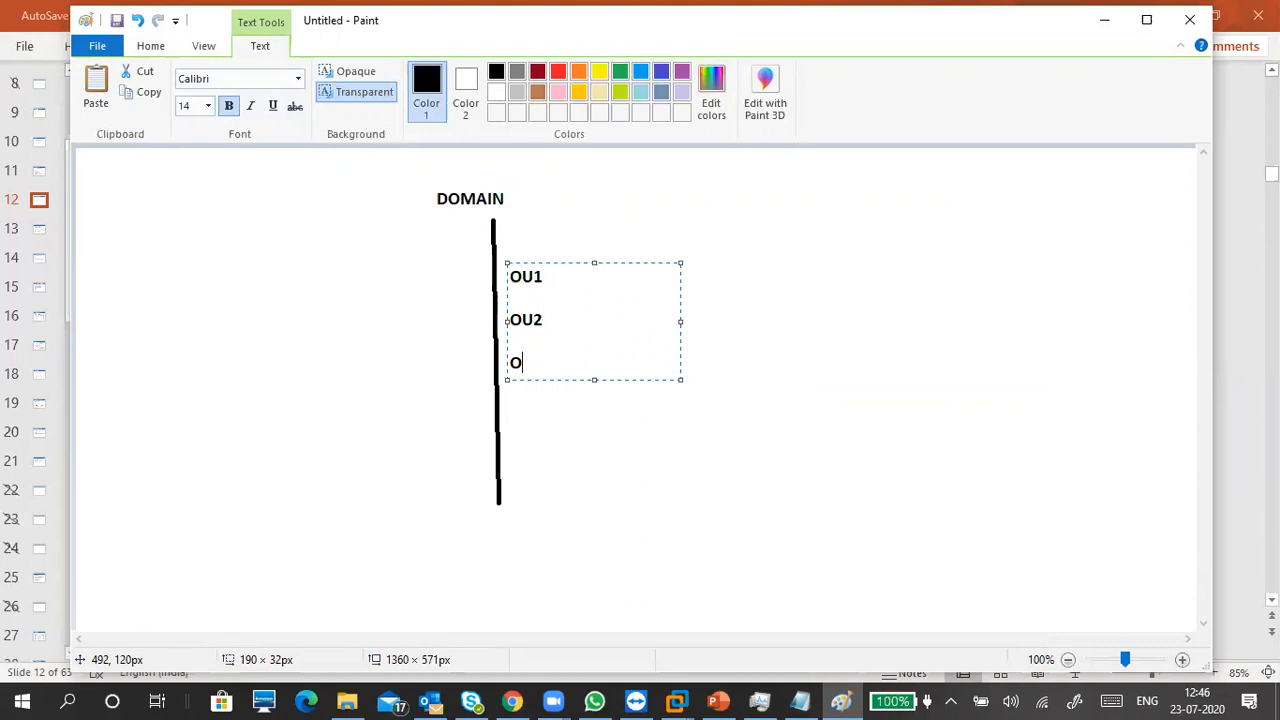
type("U3")
key("Return")
type("OU31")
key("Return")
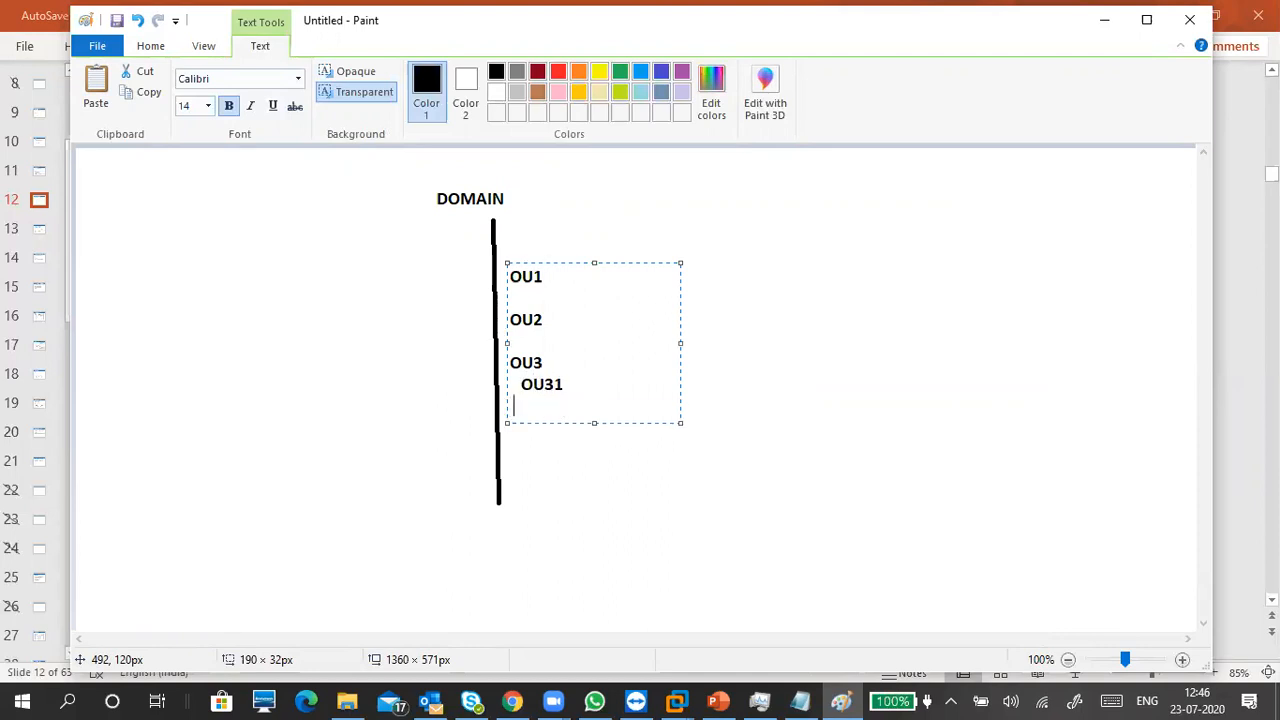
type("OU32")
Step: Add a text block to the left of the vertical line listing GPO1, GPO2, GPO3 and GPO4, two blank lines apart
left_click(331, 280)
left_click(313, 275)
type("GPO1")
key("Return")
key("Return")
key("Return")
type("GPO2")
key("Return")
key("Return")
key("Return")
type("GPO3")
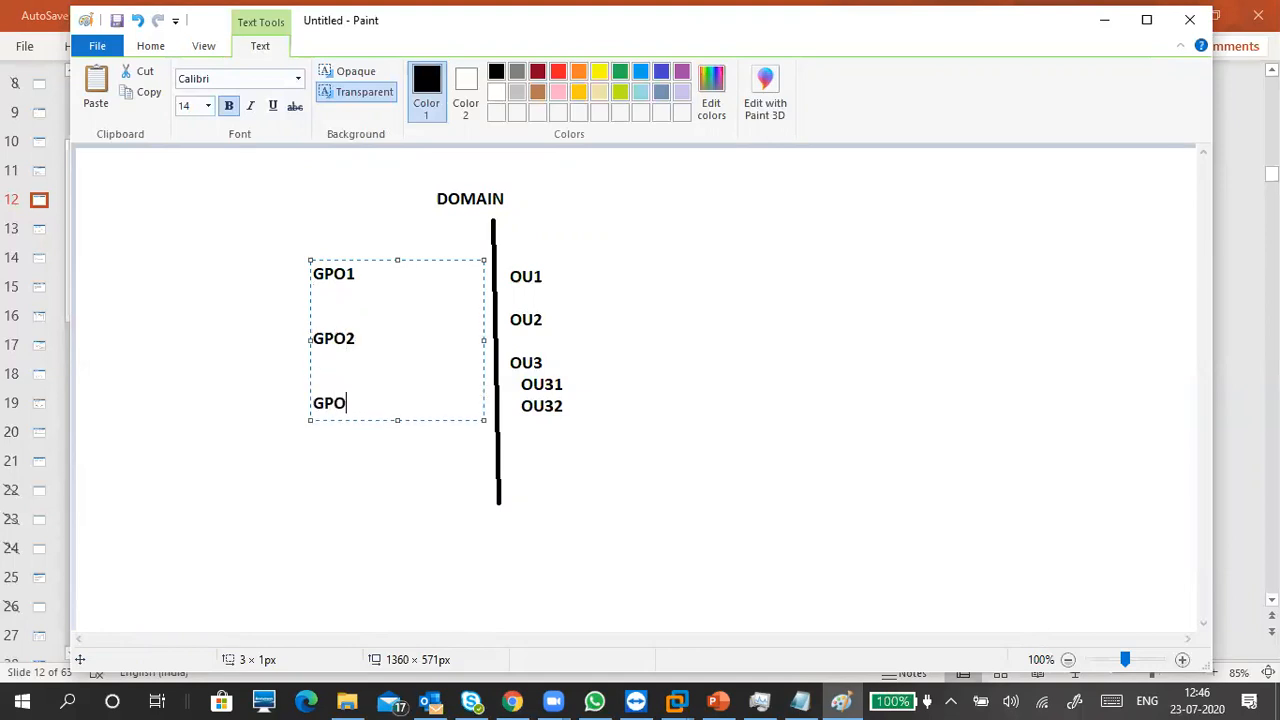
key("Return")
key("Return")
key("Return")
type("GPO4")
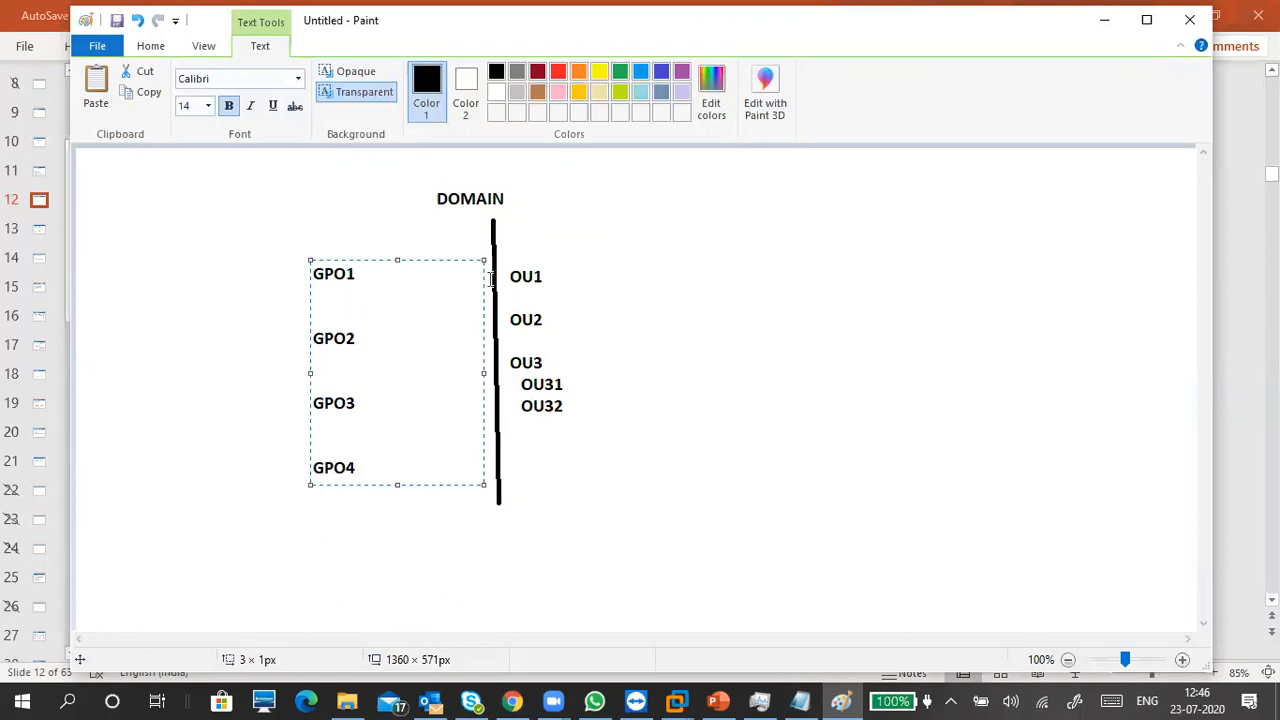
left_click(607, 226)
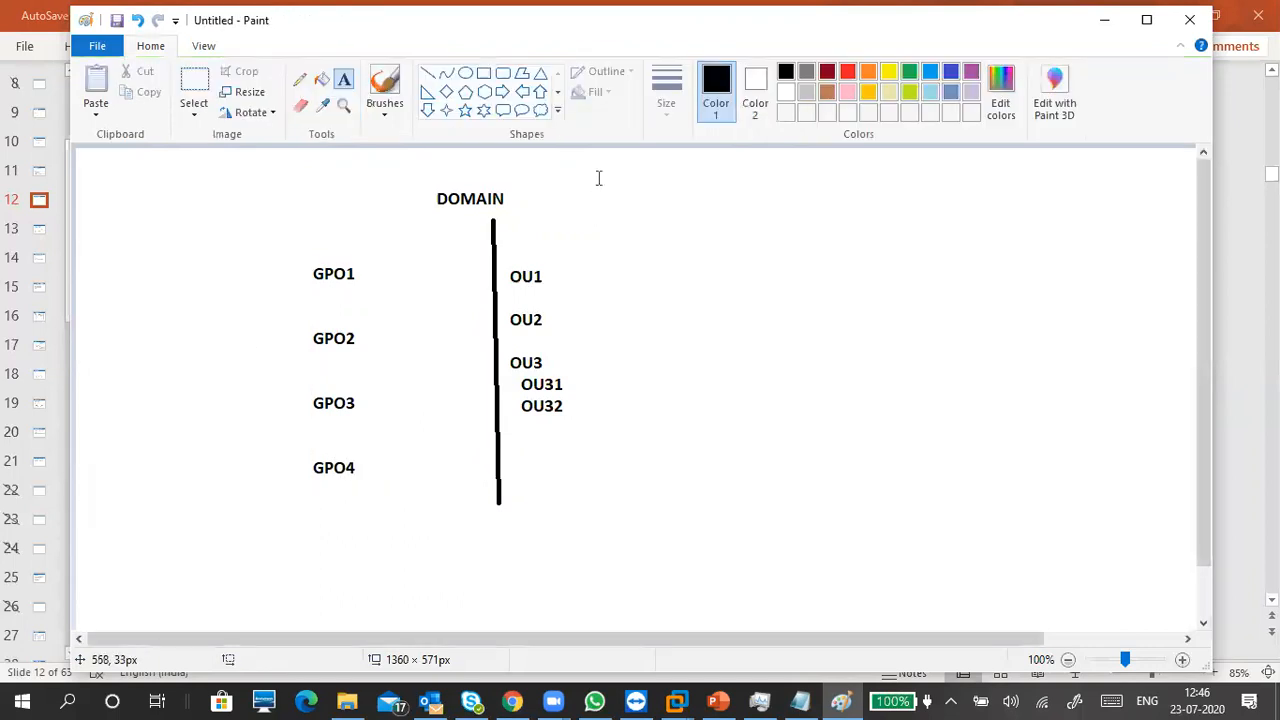
Step: With a red brush, draw an arrow from GPO1 to DOMAIN and a ticked bracket spanning all the OUs
left_click(848, 72)
left_click(385, 114)
left_click(274, 141)
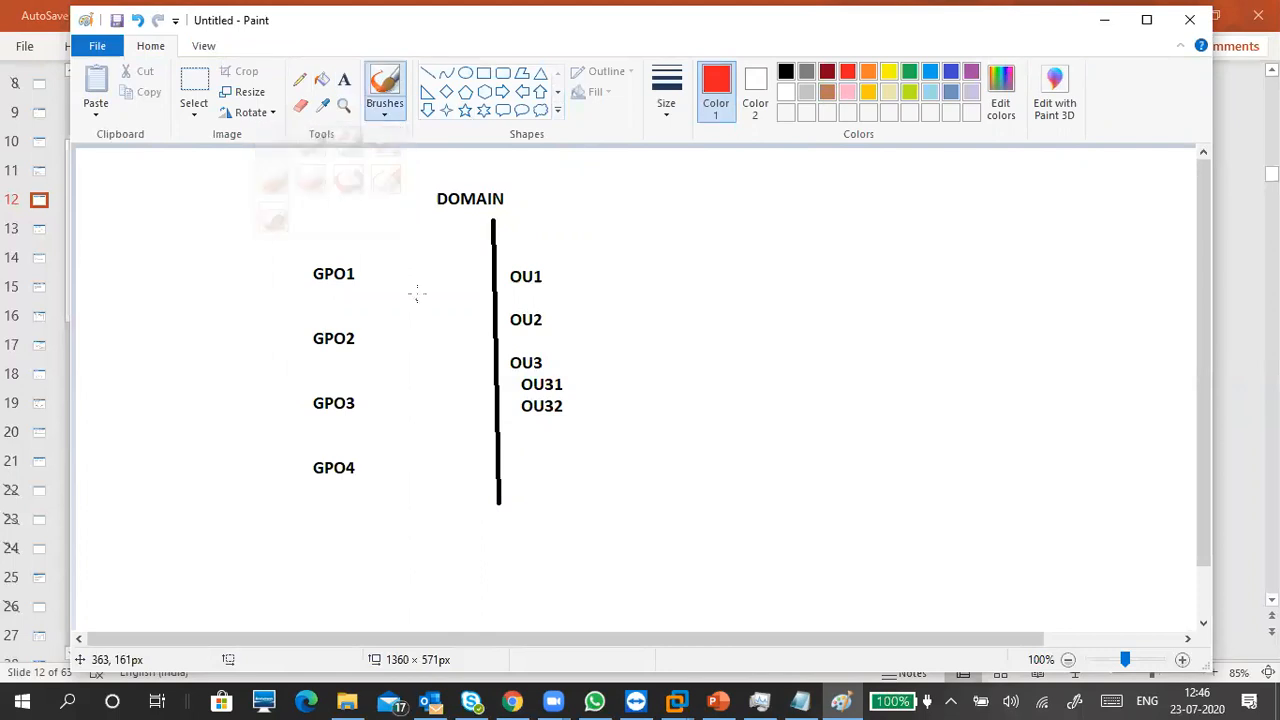
mouse_move(361, 270)
left_mouse_down()
mouse_move(432, 208)
mouse_move(440, 228)
left_mouse_up()
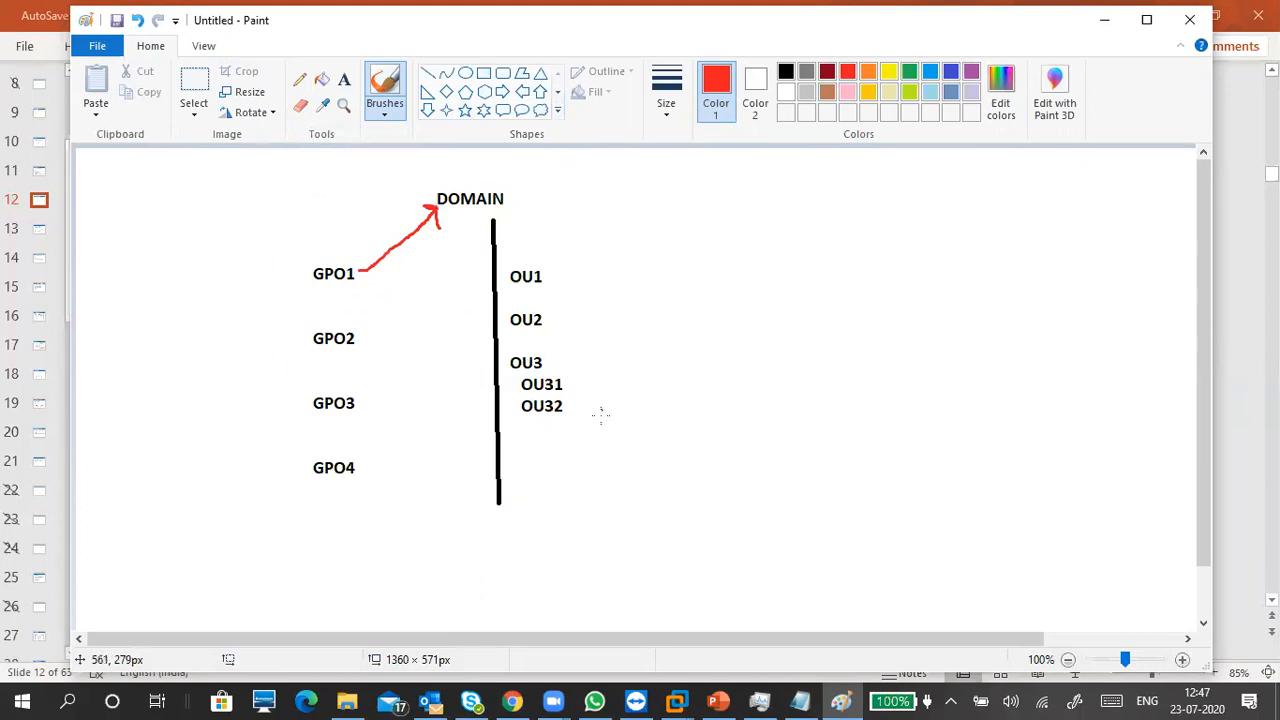
mouse_move(568, 227)
left_mouse_down()
mouse_move(590, 227)
mouse_move(616, 350)
mouse_move(622, 486)
mouse_move(578, 487)
left_mouse_up()
left_click_drag(618, 257, 650, 244)
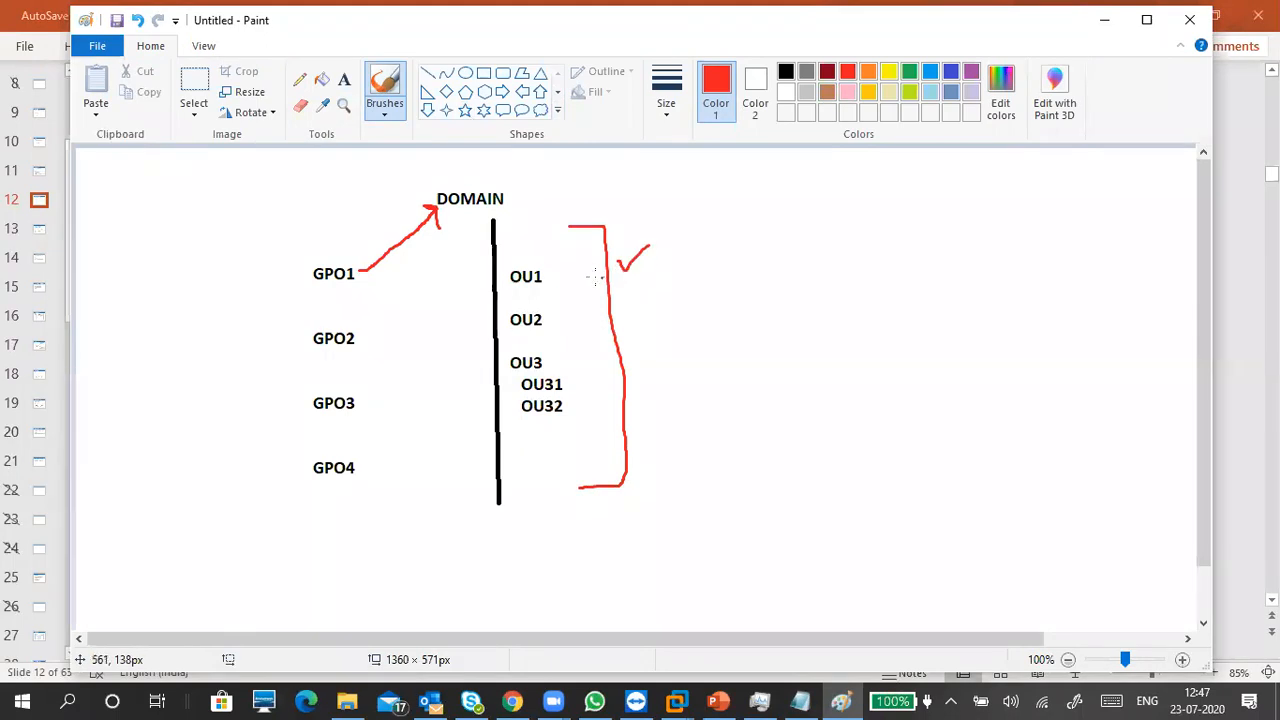
Step: In orange, draw an arrow from GPO2 to OU1 and a small bracket with a scribble beside OU1
left_click(867, 72)
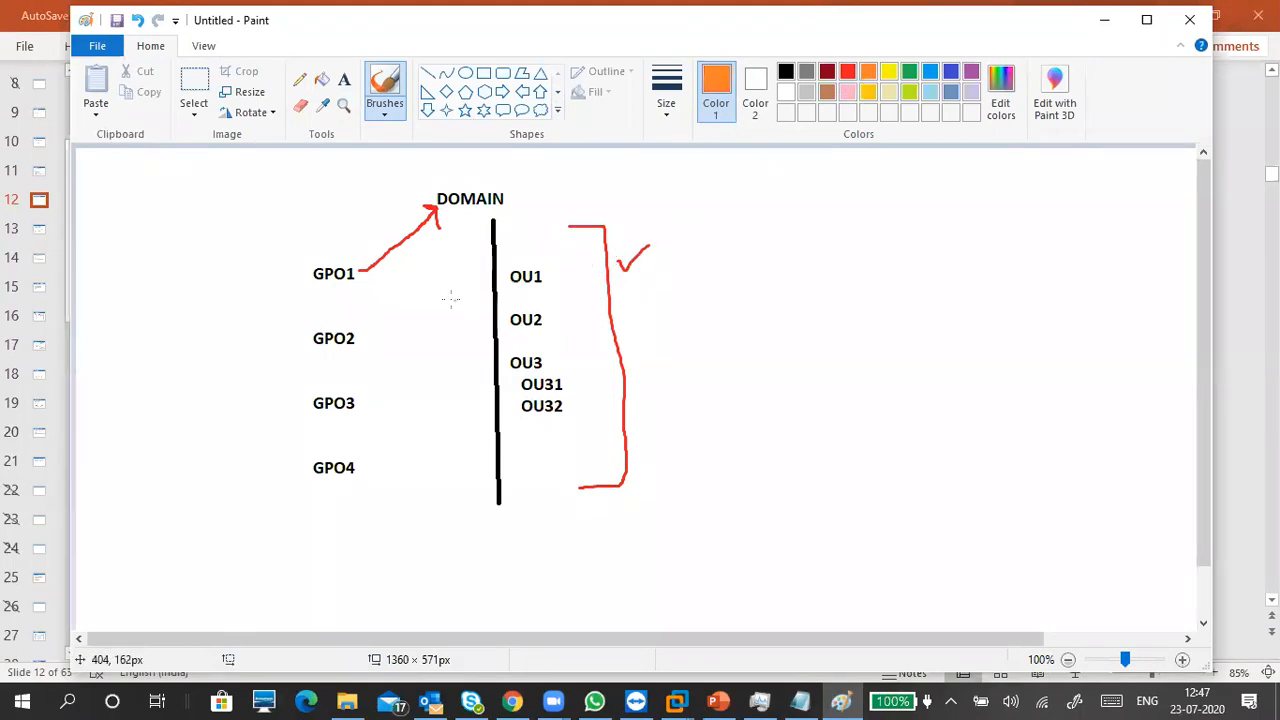
left_click_drag(364, 333, 505, 264)
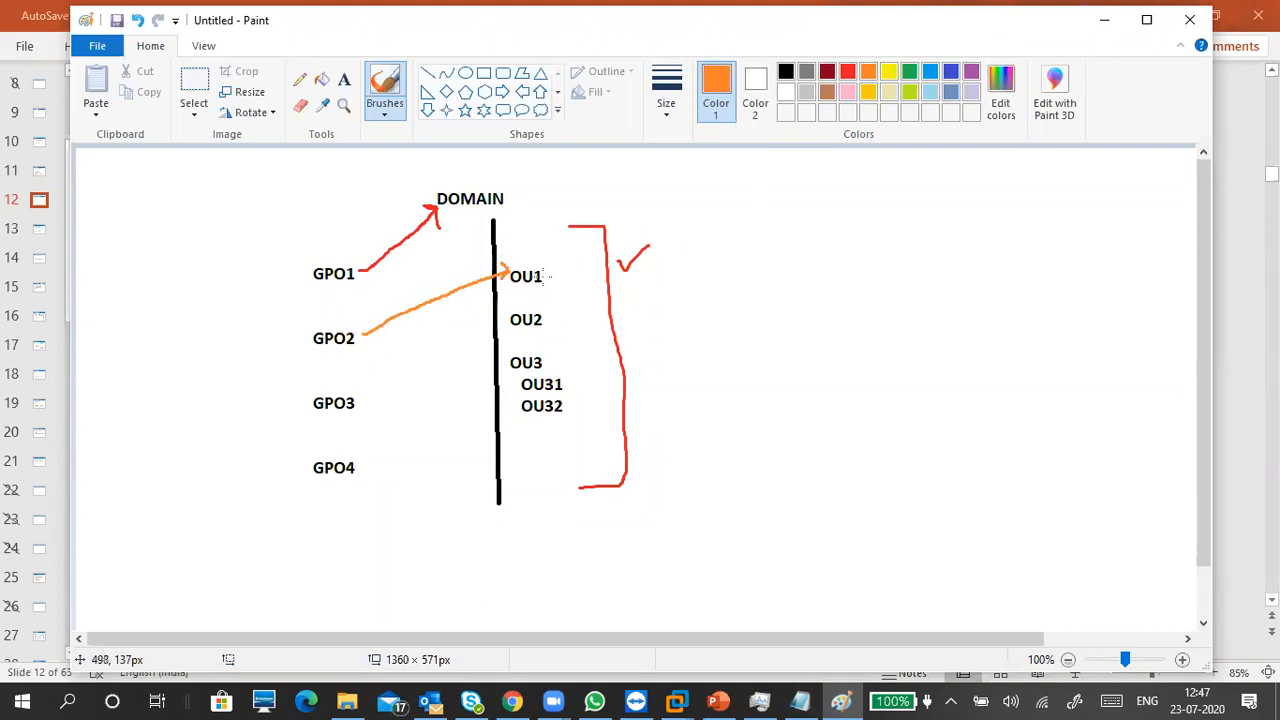
mouse_move(554, 264)
left_mouse_down()
mouse_move(542, 272)
mouse_move(568, 292)
mouse_move(568, 250)
mouse_move(595, 287)
left_mouse_up()
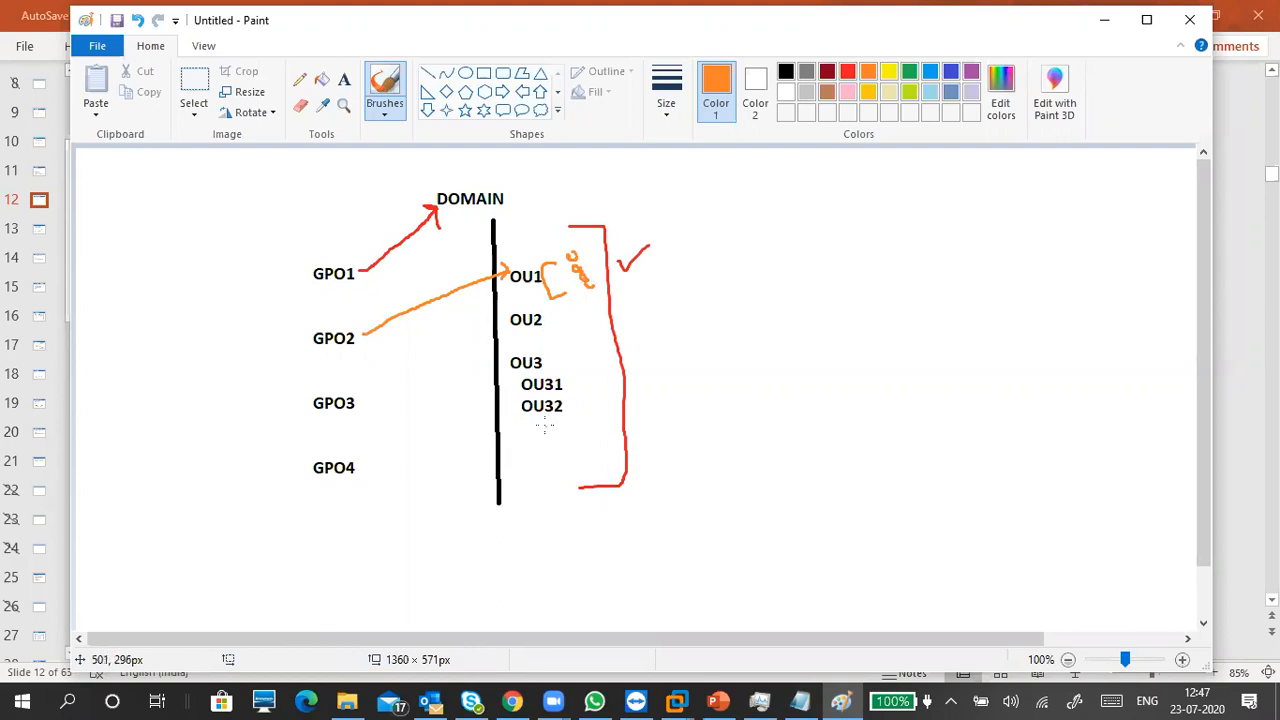
Step: Draw an orange arrow from GPO3 to OU3, bracket OU3 through OU32, and add short horizontal strokes beside GPO3
mouse_move(356, 404)
left_mouse_down()
mouse_move(509, 360)
mouse_move(499, 351)
mouse_move(506, 369)
left_mouse_up()
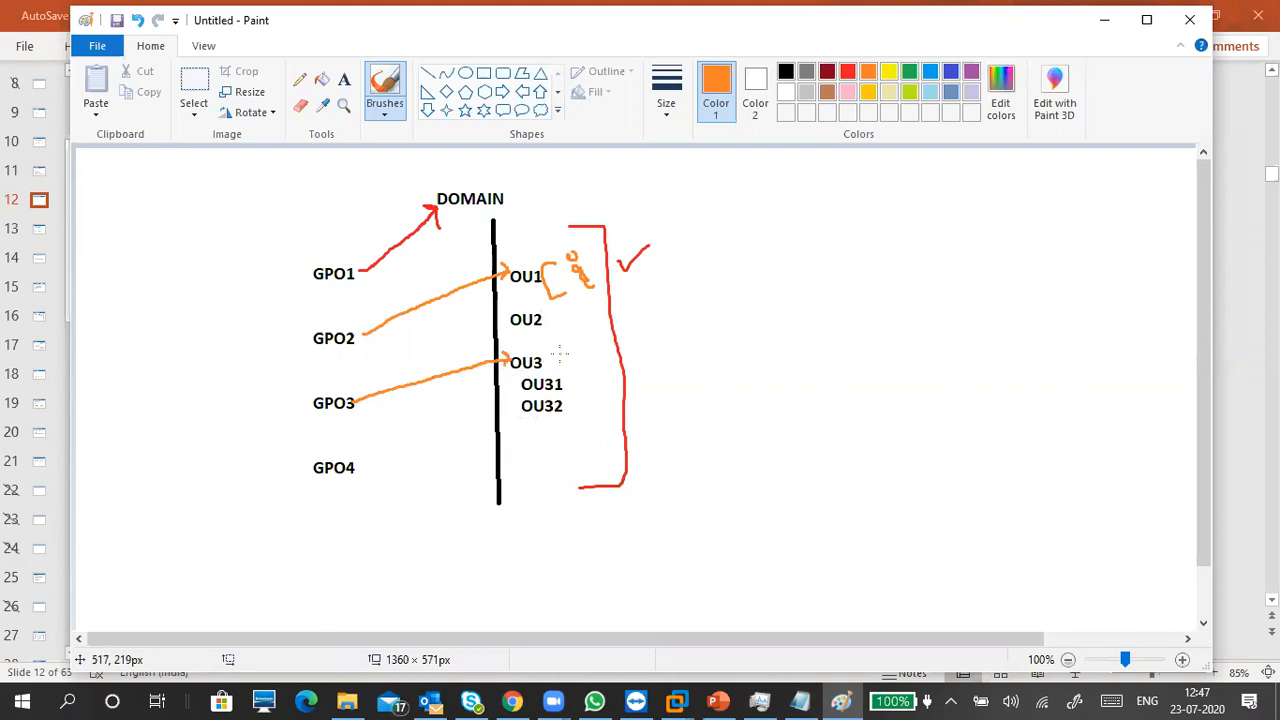
mouse_move(565, 350)
left_mouse_down()
mouse_move(586, 376)
mouse_move(572, 421)
left_mouse_up()
mouse_move(549, 362)
left_mouse_down()
mouse_move(571, 357)
mouse_move(587, 382)
left_mouse_up()
left_click_drag(266, 396, 292, 404)
left_click_drag(268, 414, 288, 415)
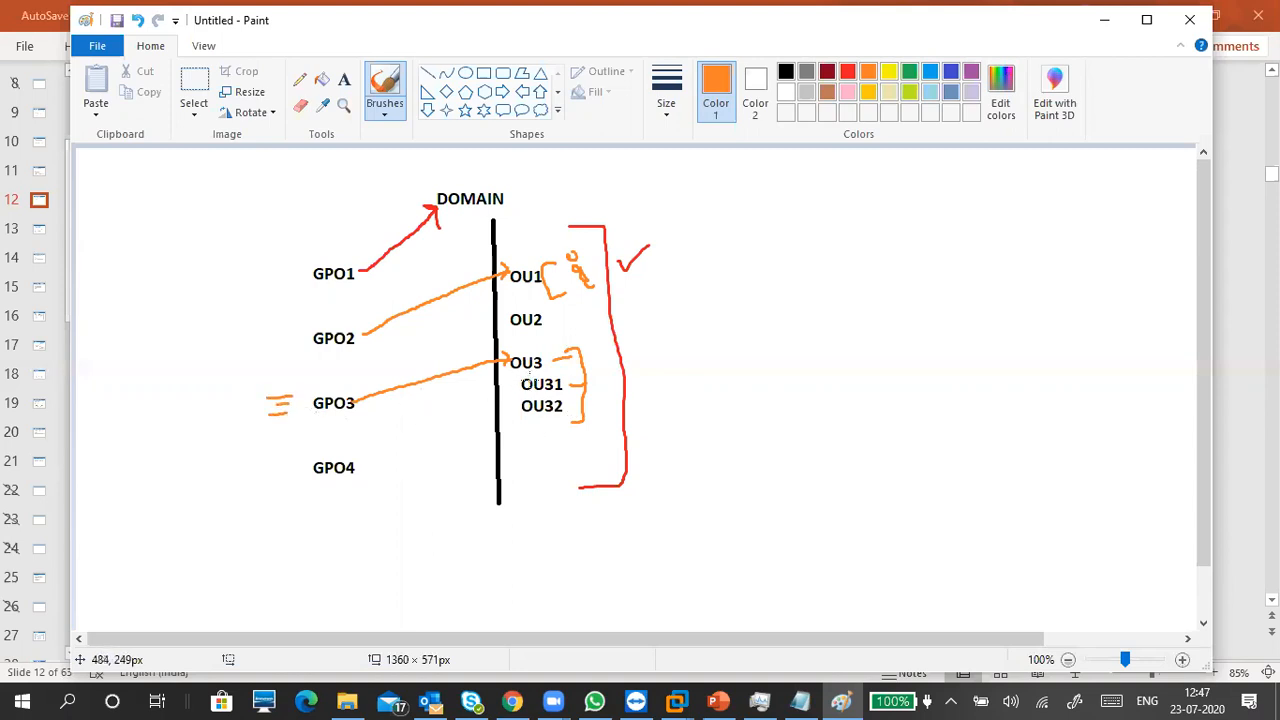
Step: Draw an orange arrow from GPO4 to OU32, then trace it and circle OU32 in green
mouse_move(358, 467)
left_mouse_down()
mouse_move(522, 408)
mouse_move(514, 423)
mouse_move(565, 416)
left_mouse_up()
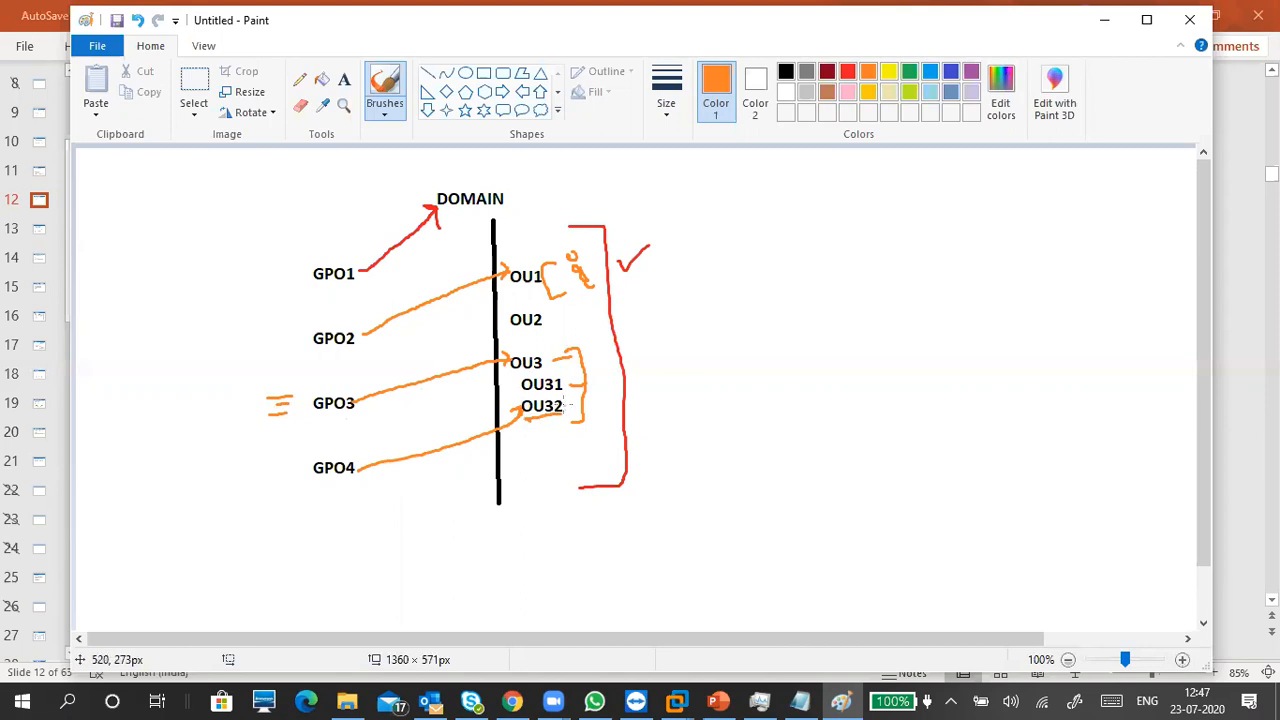
left_click(909, 71)
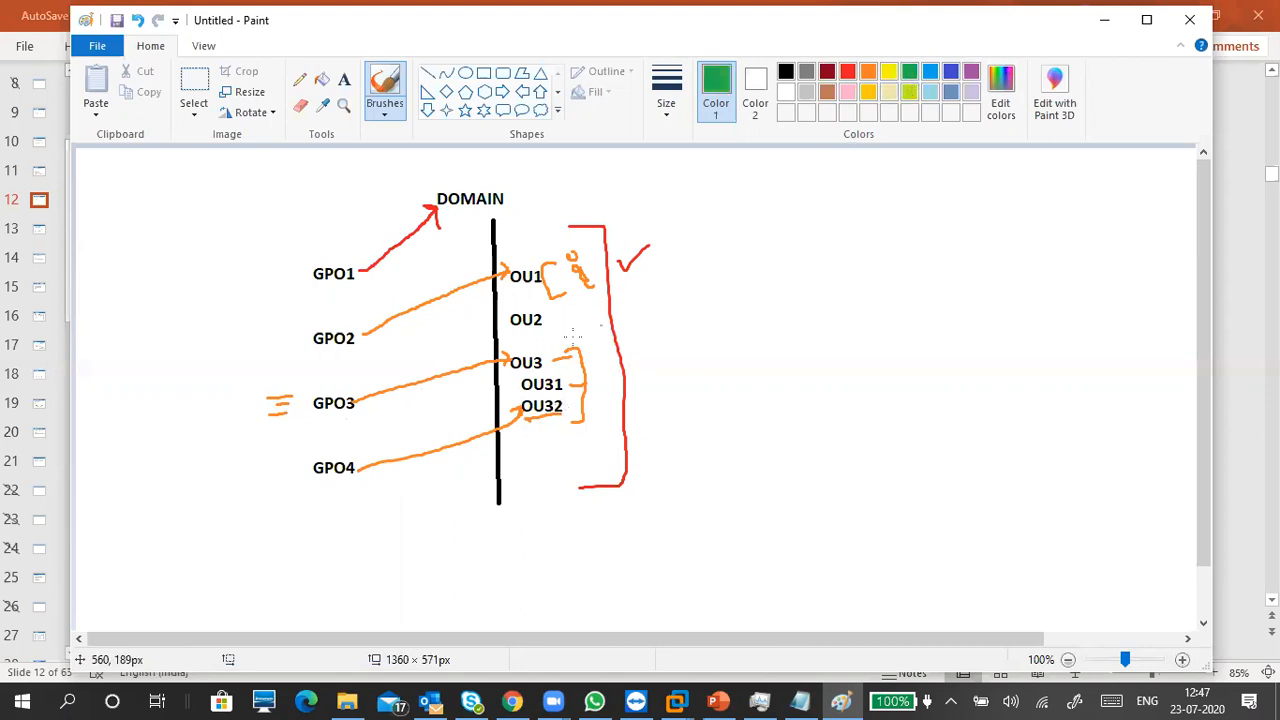
mouse_move(508, 398)
left_mouse_down()
mouse_move(508, 424)
mouse_move(562, 401)
mouse_move(516, 396)
left_mouse_up()
mouse_move(363, 470)
left_mouse_down()
mouse_move(452, 451)
mouse_move(508, 414)
mouse_move(546, 418)
left_mouse_up()
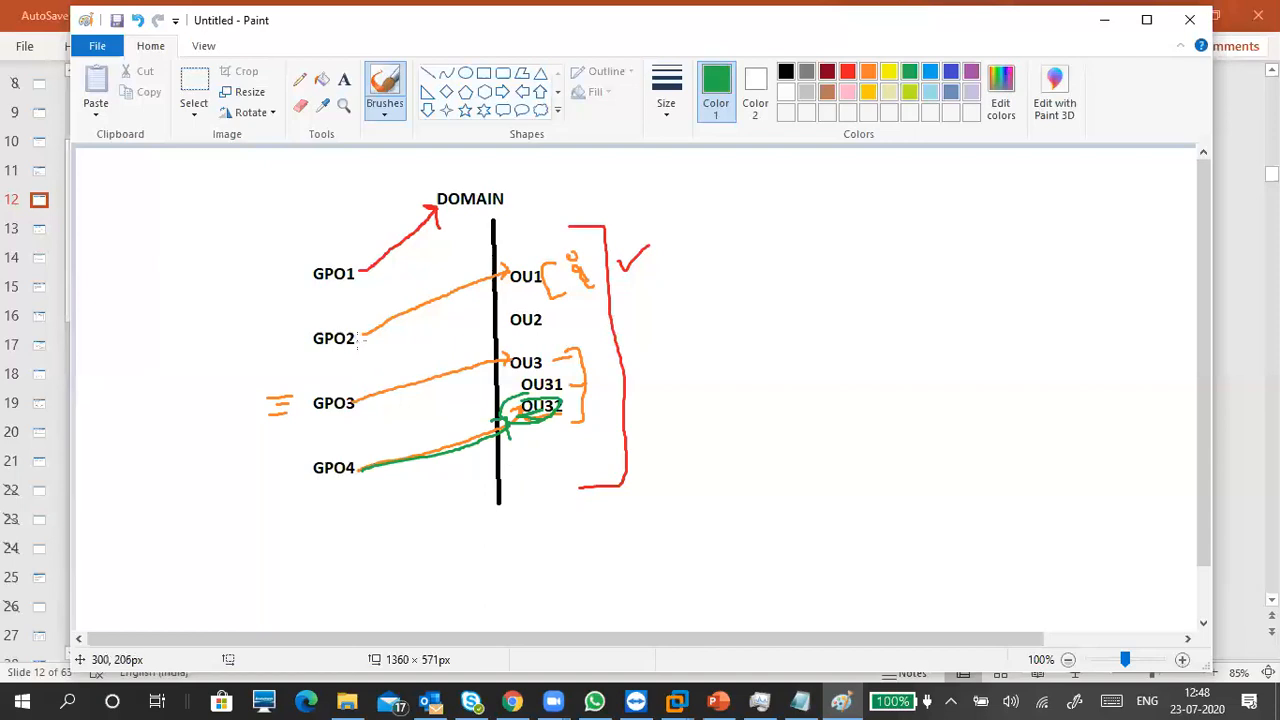
Step: Draw green arrows from GPO2 to OU1 and OU2, and from GPO4 to OU2
mouse_move(368, 336)
left_mouse_down()
mouse_move(498, 268)
mouse_move(496, 292)
left_mouse_up()
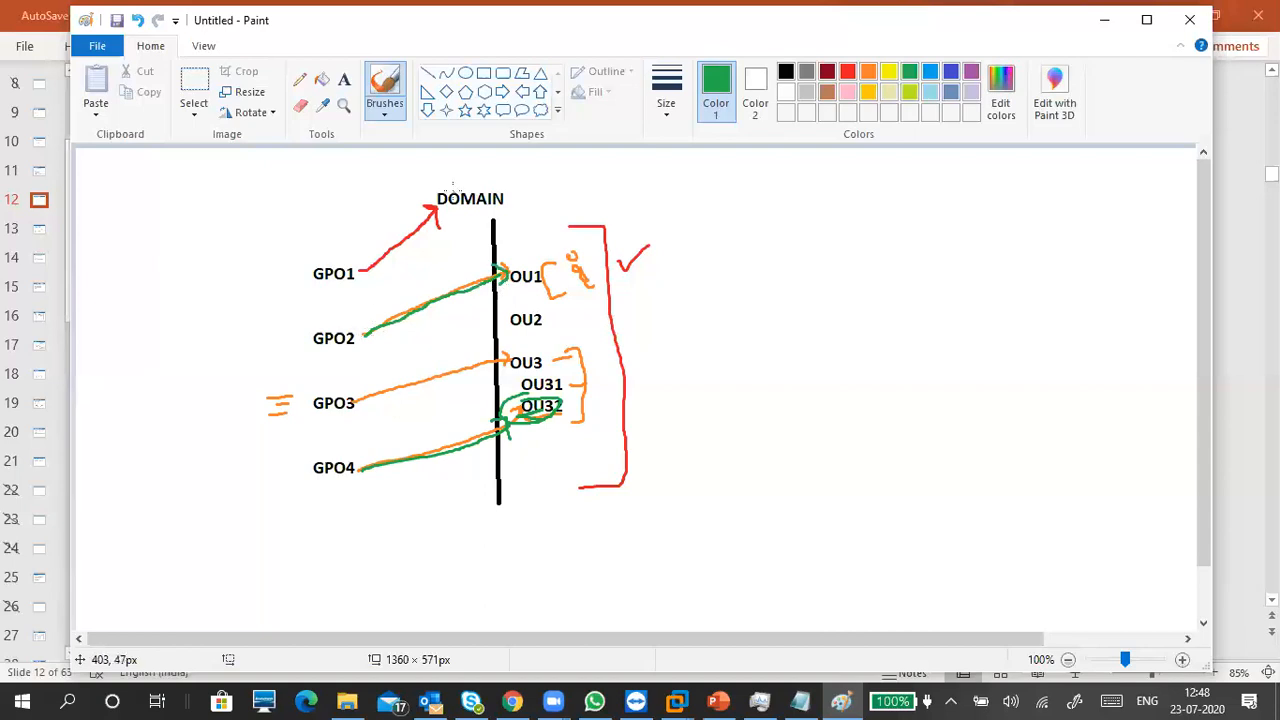
mouse_move(364, 334)
left_mouse_down()
mouse_move(512, 320)
mouse_move(492, 318)
mouse_move(509, 321)
mouse_move(497, 331)
left_mouse_up()
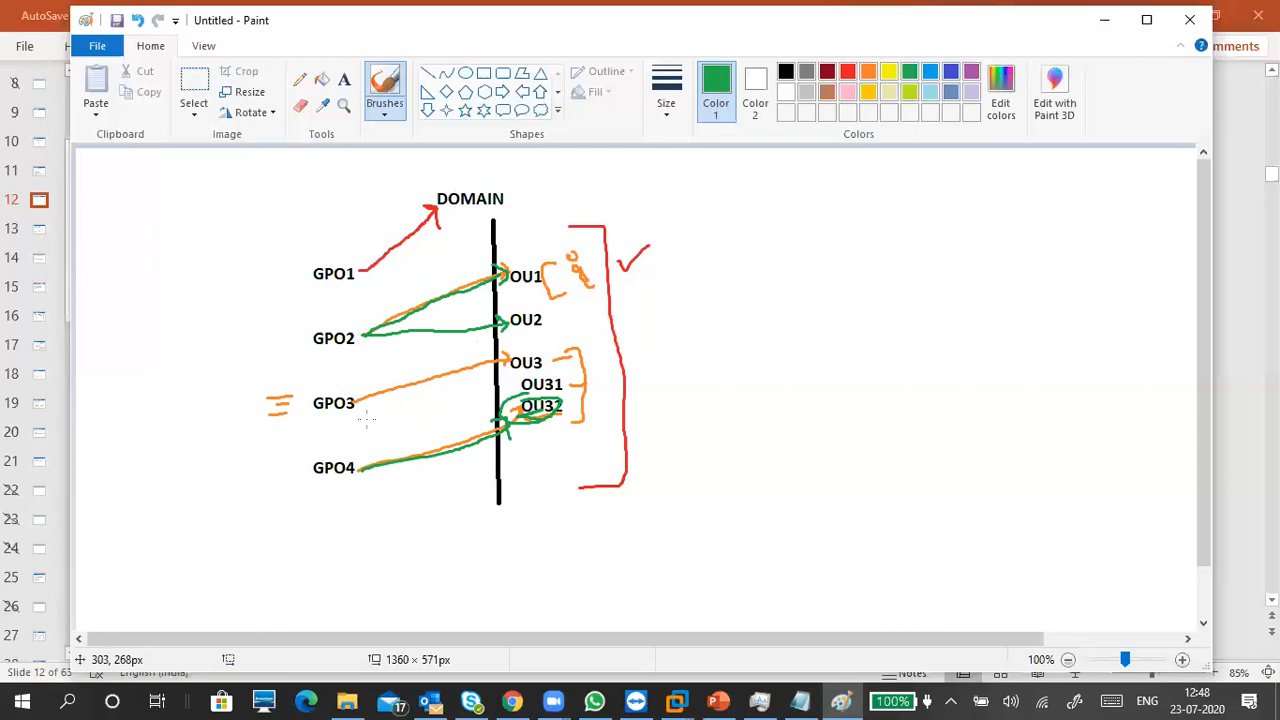
mouse_move(361, 457)
left_mouse_down()
mouse_move(370, 426)
mouse_move(437, 360)
mouse_move(500, 325)
left_mouse_up()
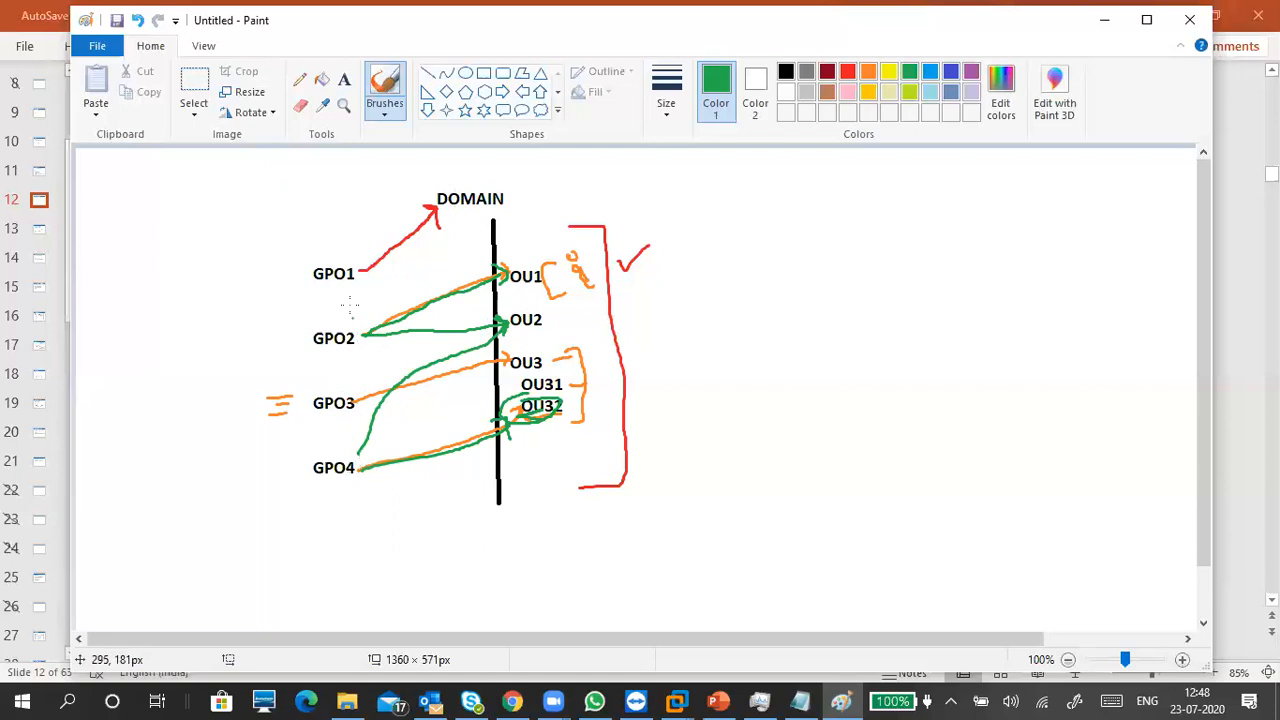
Step: Start a green text block in the empty area beside the diagram with the heading SITE and a blank line below
left_click(343, 80)
left_click(152, 162)
type("SITE")
key("Return")
key("Return")
Step: List DOMAIN1, DOMAIN2, DC1 and DC2 beneath SITE, separated by blank lines
type("DOMAIN1")
key("Return")
key("Return")
type("DOMAIN")
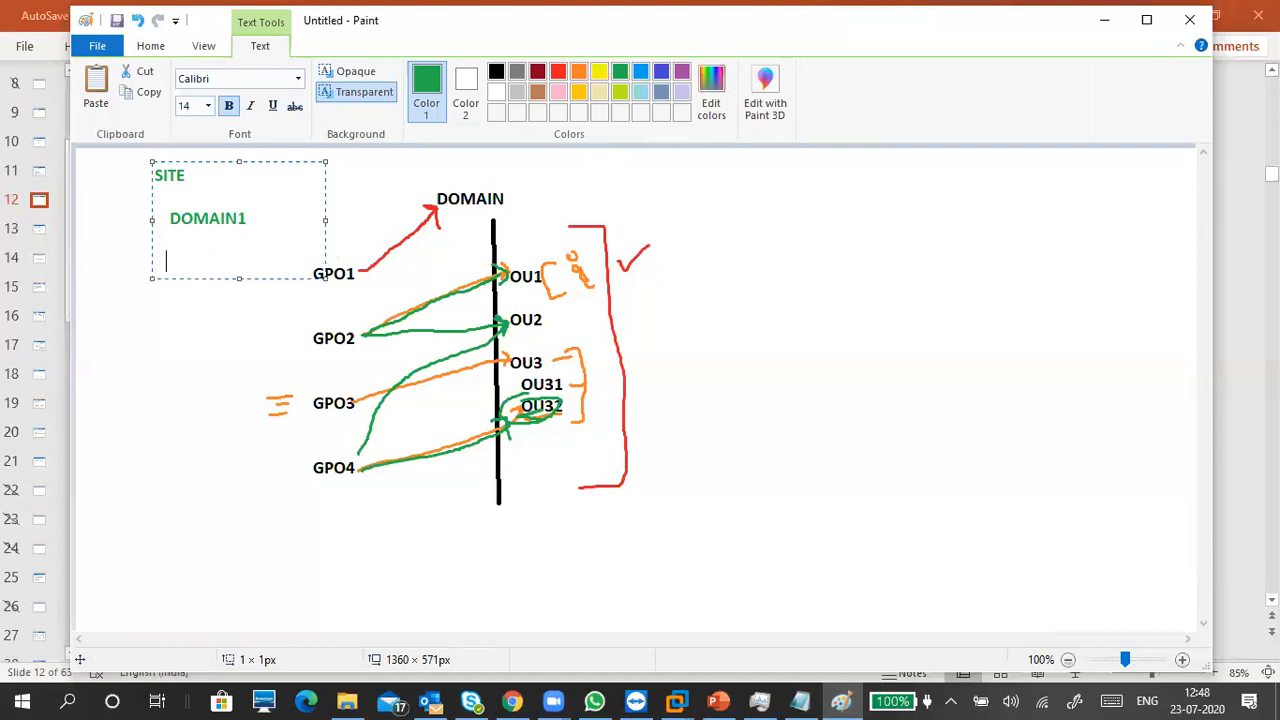
type("2")
key("Return")
key("Return")
type("DC1")
key("Return")
key("Return")
type("DC")
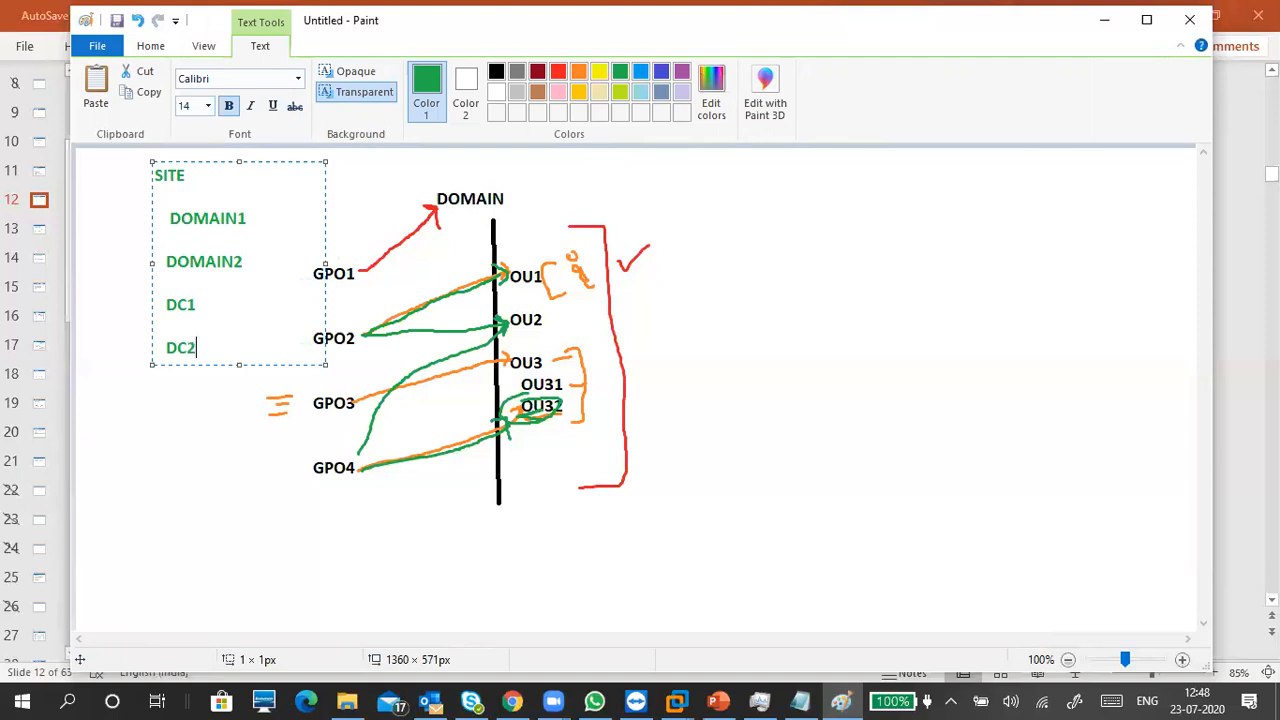
Step: Delete all the domain and DC entries beneath the SITE heading
key("BackSpace")
key("BackSpace")
key("BackSpace")
key("BackSpace")
key("BackSpace")
key("BackSpace")
key("BackSpace")
key("BackSpace")
key("BackSpace")
key("BackSpace")
key("BackSpace")
key("BackSpace")
key("BackSpace")
key("BackSpace")
key("BackSpace")
key("BackSpace")
key("BackSpace")
key("BackSpace")
key("BackSpace")
key("BackSpace")
key("BackSpace")
key("BackSpace")
key("BackSpace")
key("BackSpace")
key("BackSpace")
key("BackSpace")
key("BackSpace")
key("BackSpace")
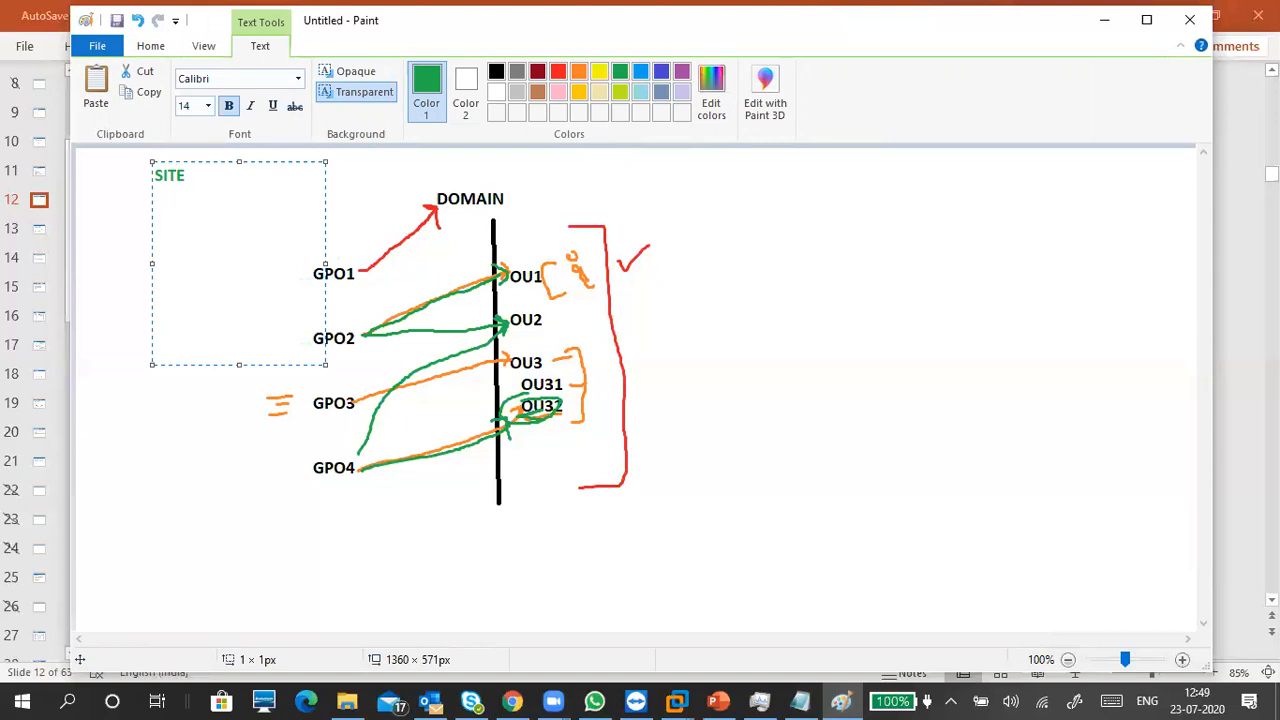
Step: List PUNE and HYDERABAD beneath SITE with blank lines between them
type("PUNE")
key("Return")
key("Return")
key("Return")
type("HYDER")
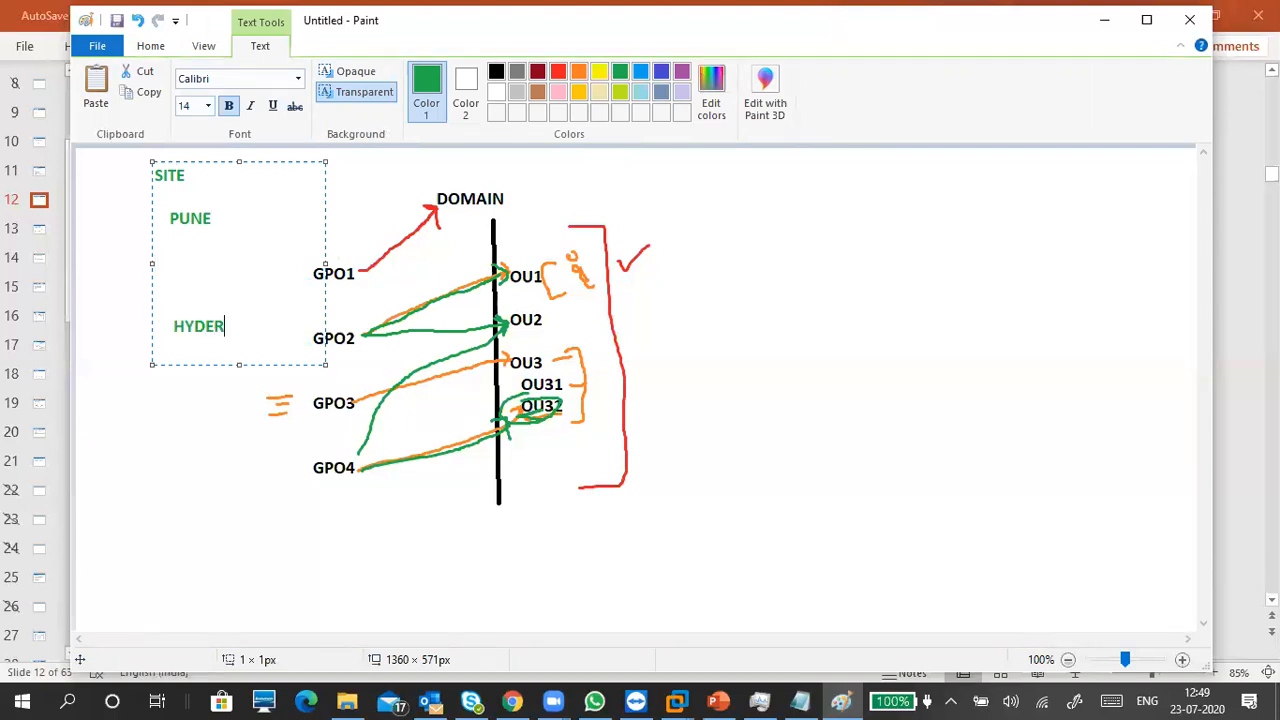
type("ABAD")
Step: Insert DOMAIN and DC indented beneath PUNE and remove the surplus blank lines above HYDERABAD
key("Up")
key("Up")
key("Up")
key("Down")
key("Down")
key("Up")
key("Up")
type("DOMAIN")
key("Return")
type("DC")
key("Return")
key("Return")
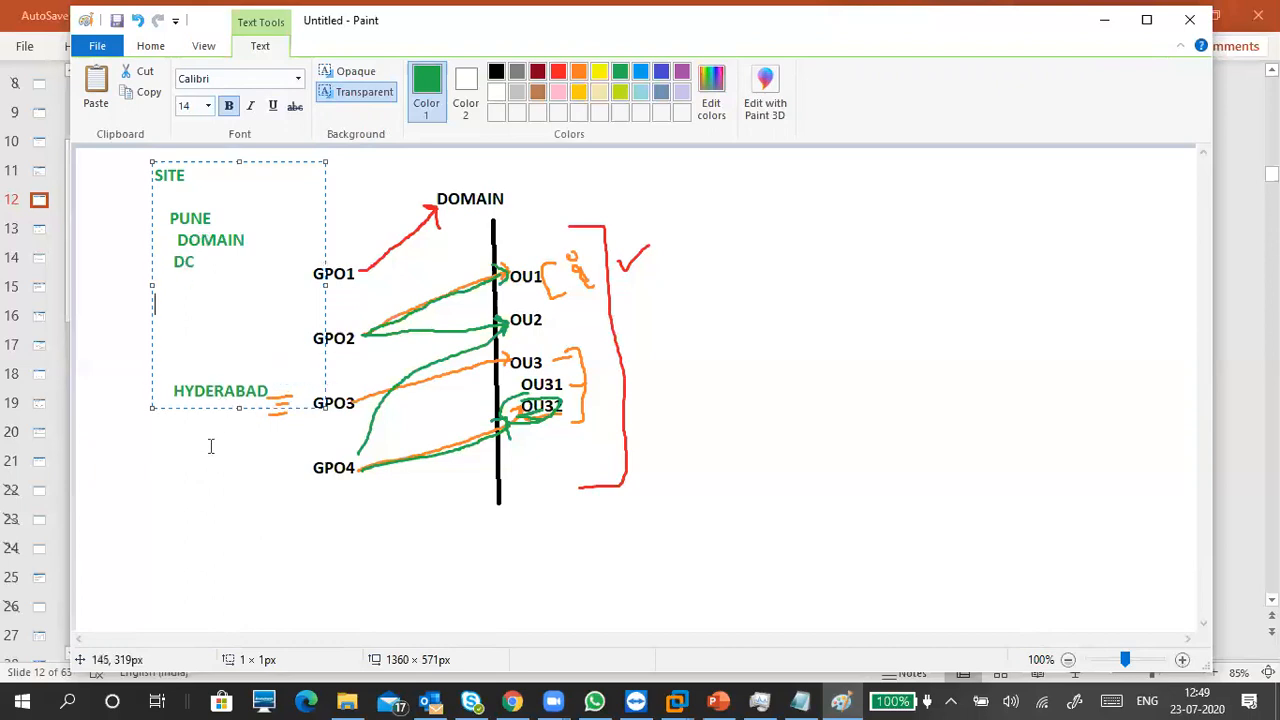
key("Delete")
key("Delete")
key("Delete")
key("Delete")
Step: Add the green text label GPO5 below the site list, to the left of GPO4
left_click(130, 461)
left_click(130, 461)
type("GPO5")
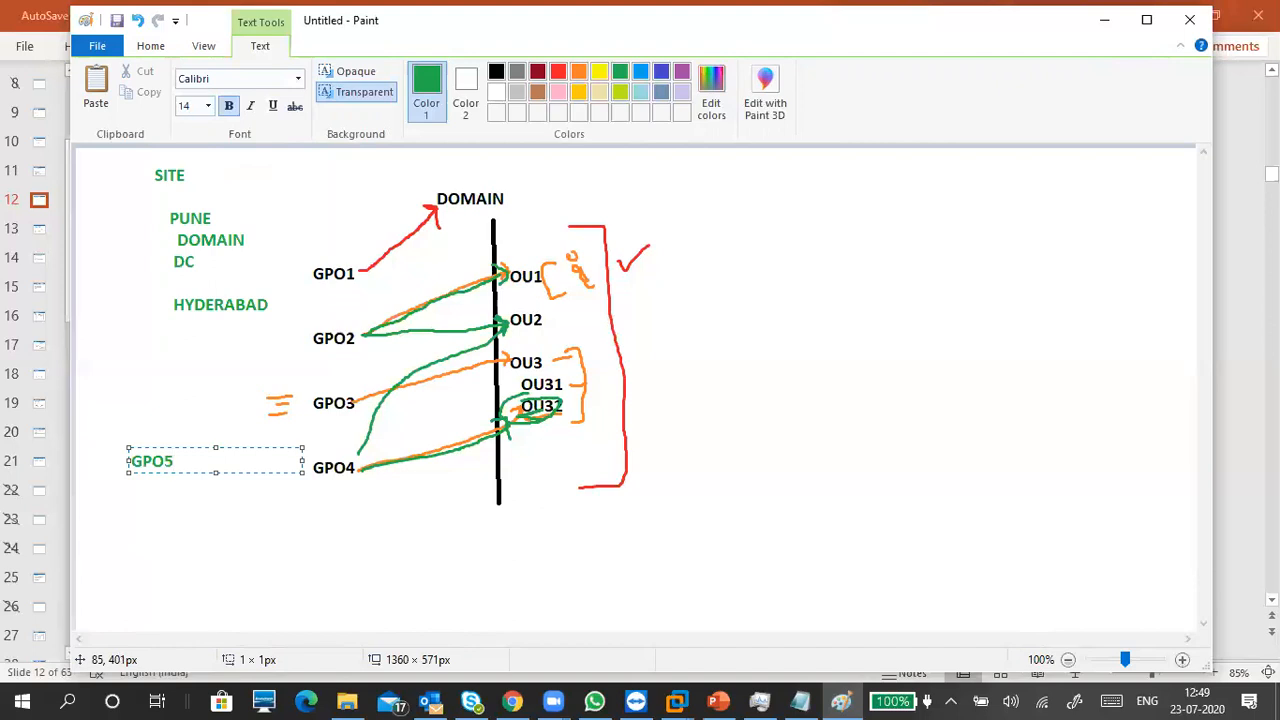
left_click(157, 547)
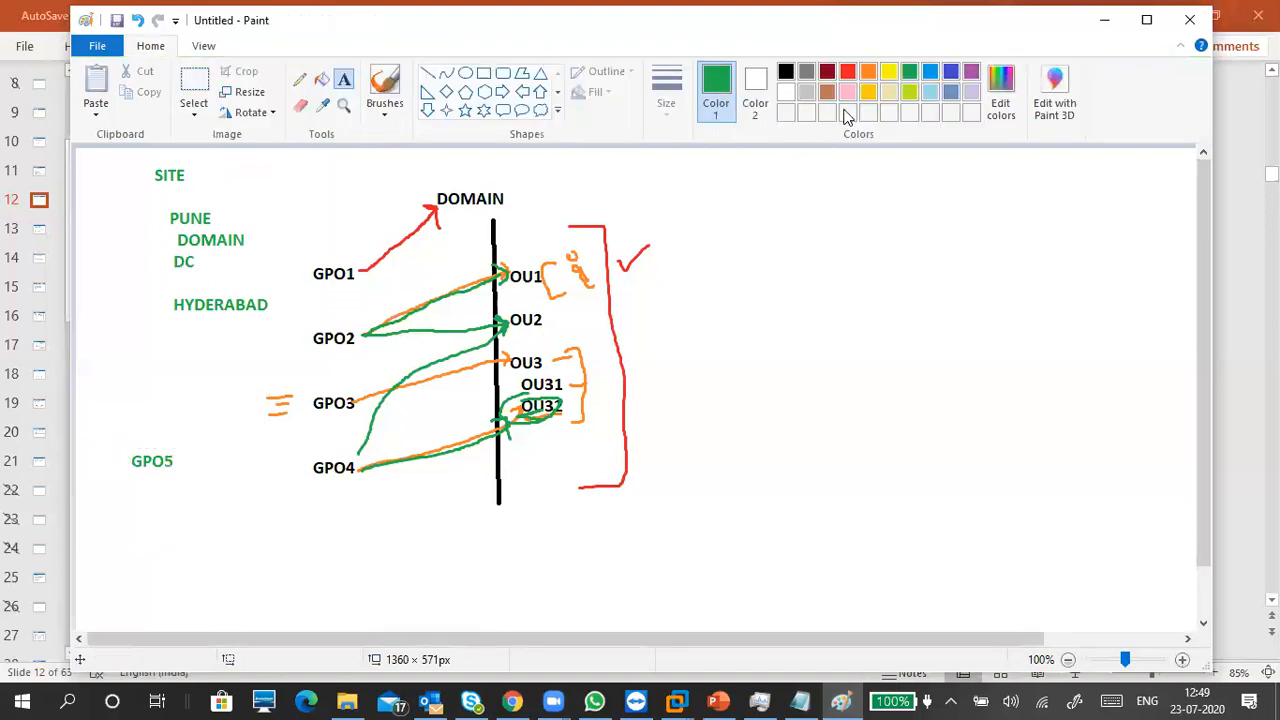
Step: With a red brush, draw a curved arrow from GPO5 to PUNE and a bracket beside PUNE, DOMAIN and DC
left_click(847, 71)
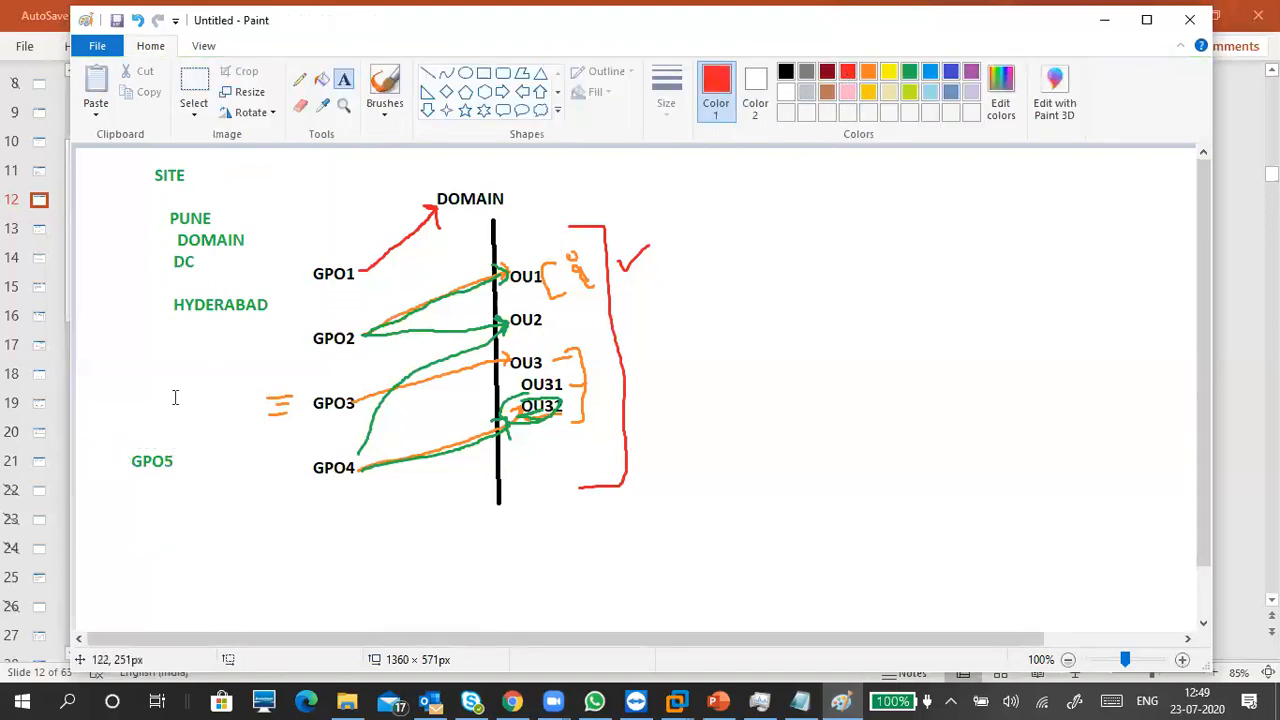
left_click(380, 118)
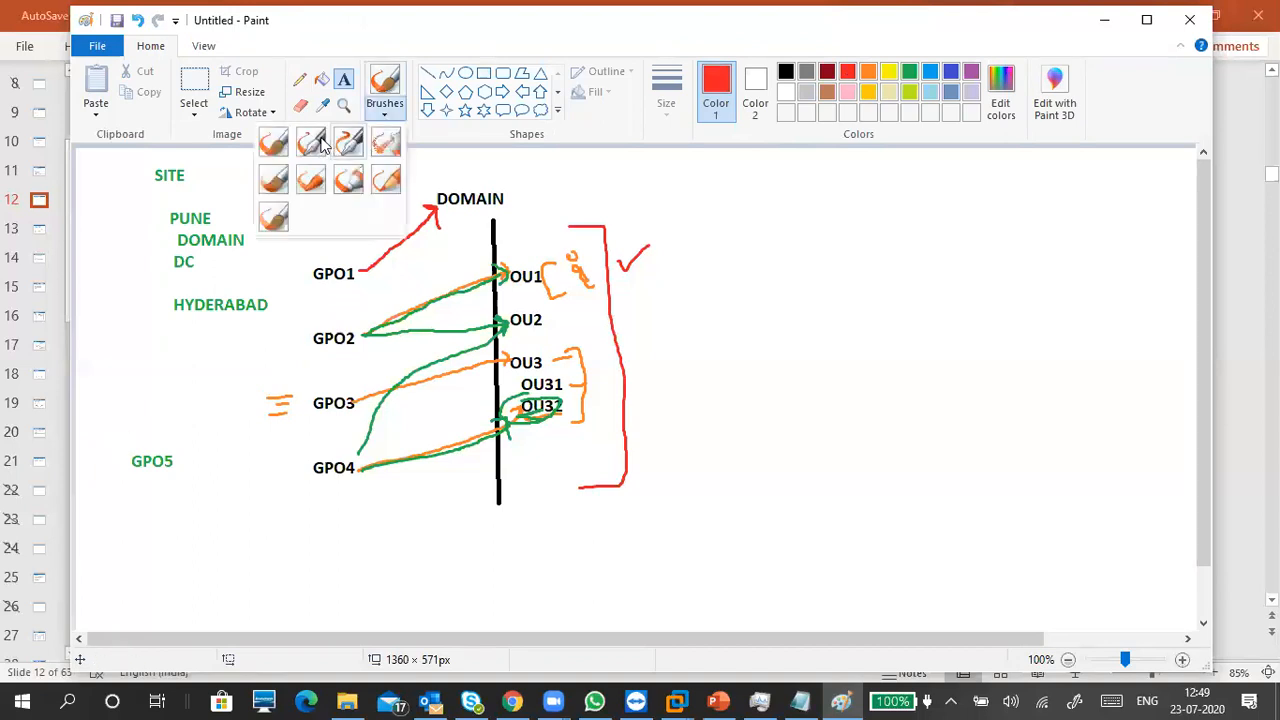
left_click(274, 140)
mouse_move(122, 434)
left_mouse_down()
mouse_move(108, 262)
mouse_move(160, 226)
mouse_move(155, 242)
left_mouse_up()
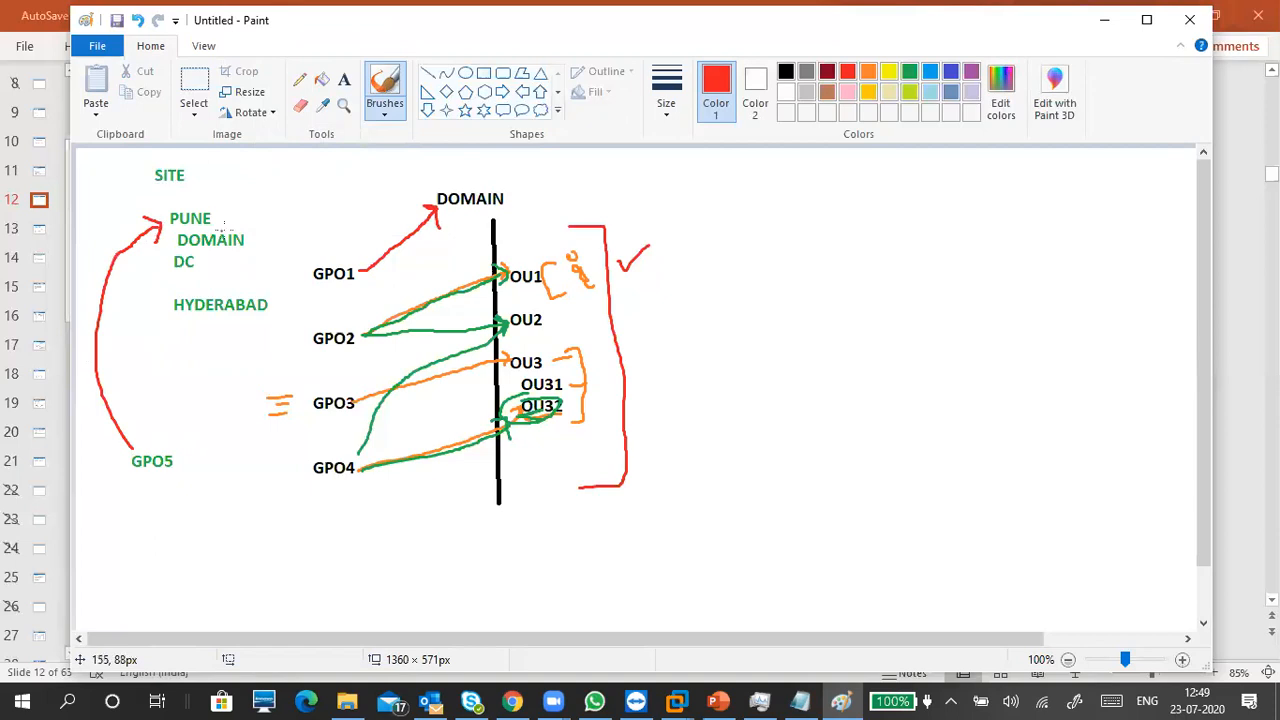
mouse_move(242, 218)
left_mouse_down()
mouse_move(285, 216)
mouse_move(284, 266)
mouse_move(243, 276)
left_mouse_up()
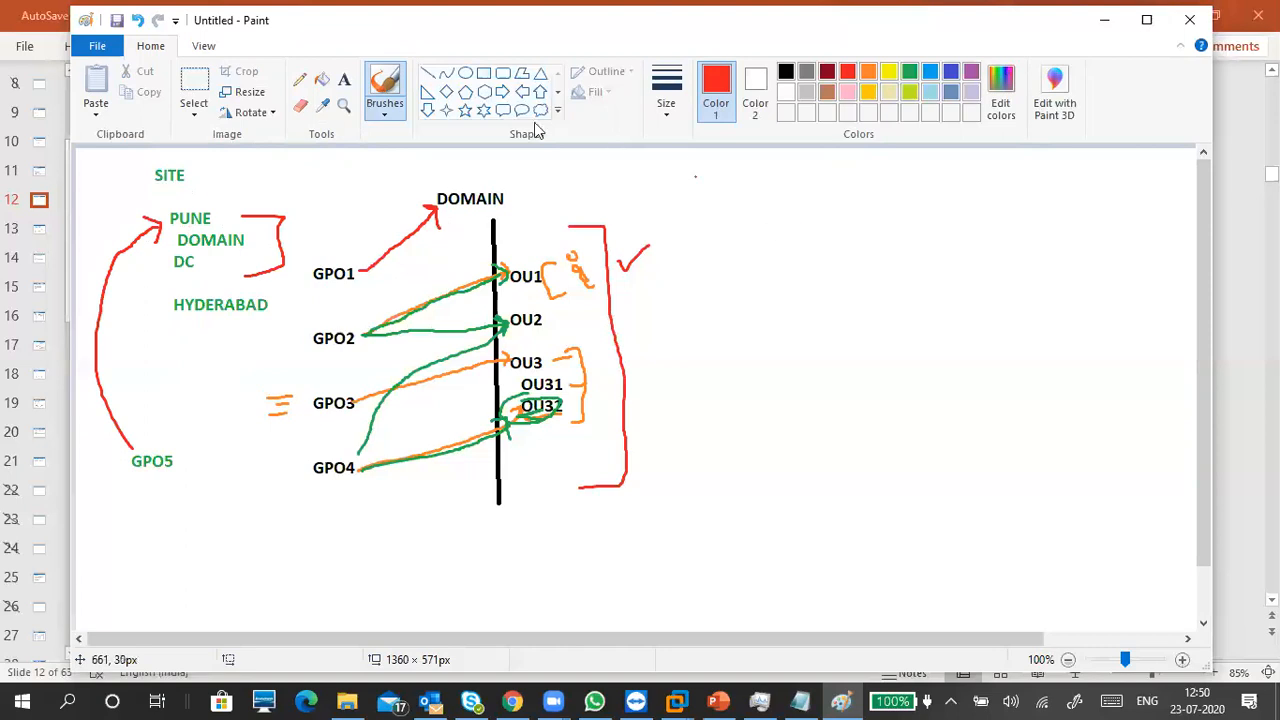
Step: Add a red text block headed CAN NOT LINK with blank lines beneath, and move it farther right of the diagram
left_click(343, 79)
left_click(687, 221)
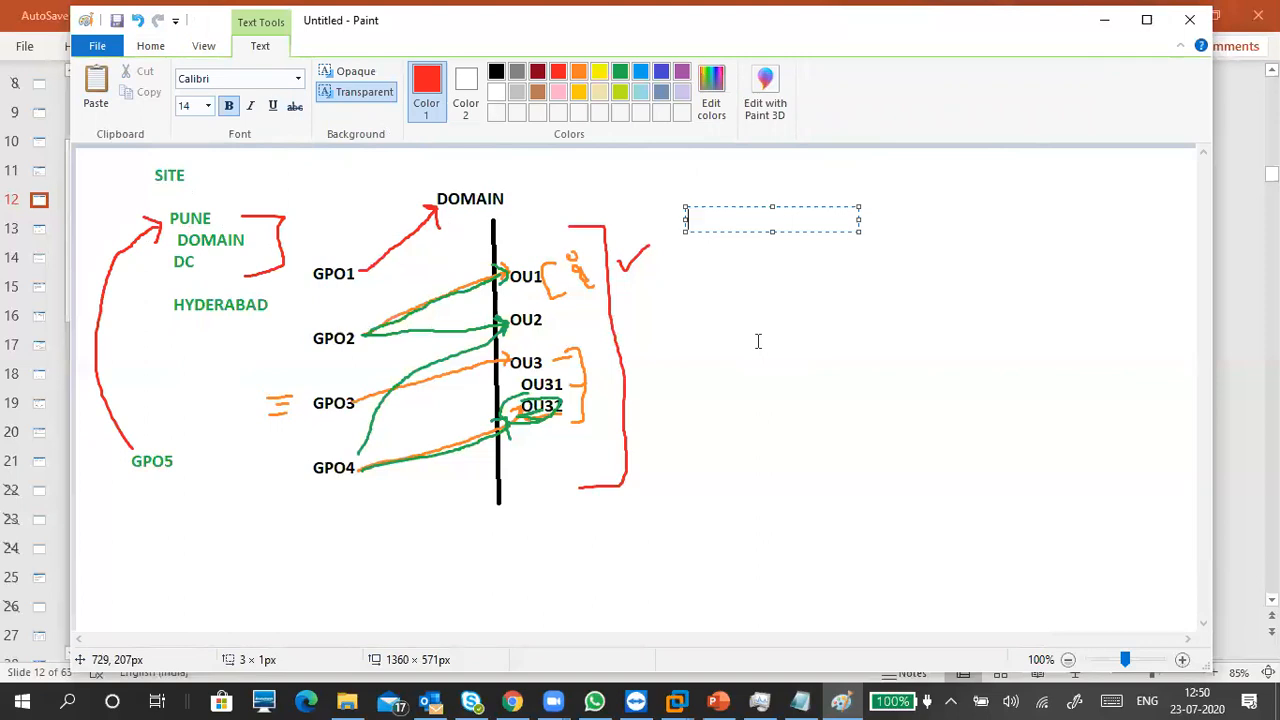
type("CAN NOT LINK")
key("Return")
key("Return")
key("Return")
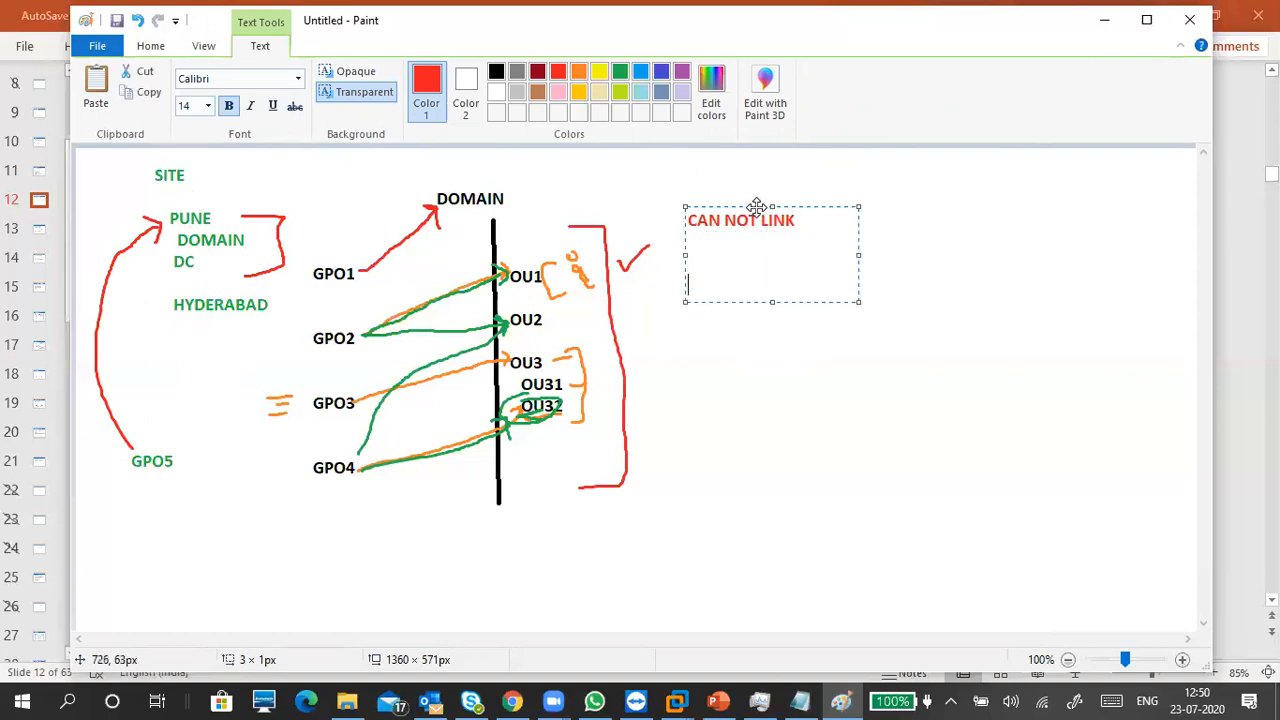
left_click_drag(762, 206, 914, 206)
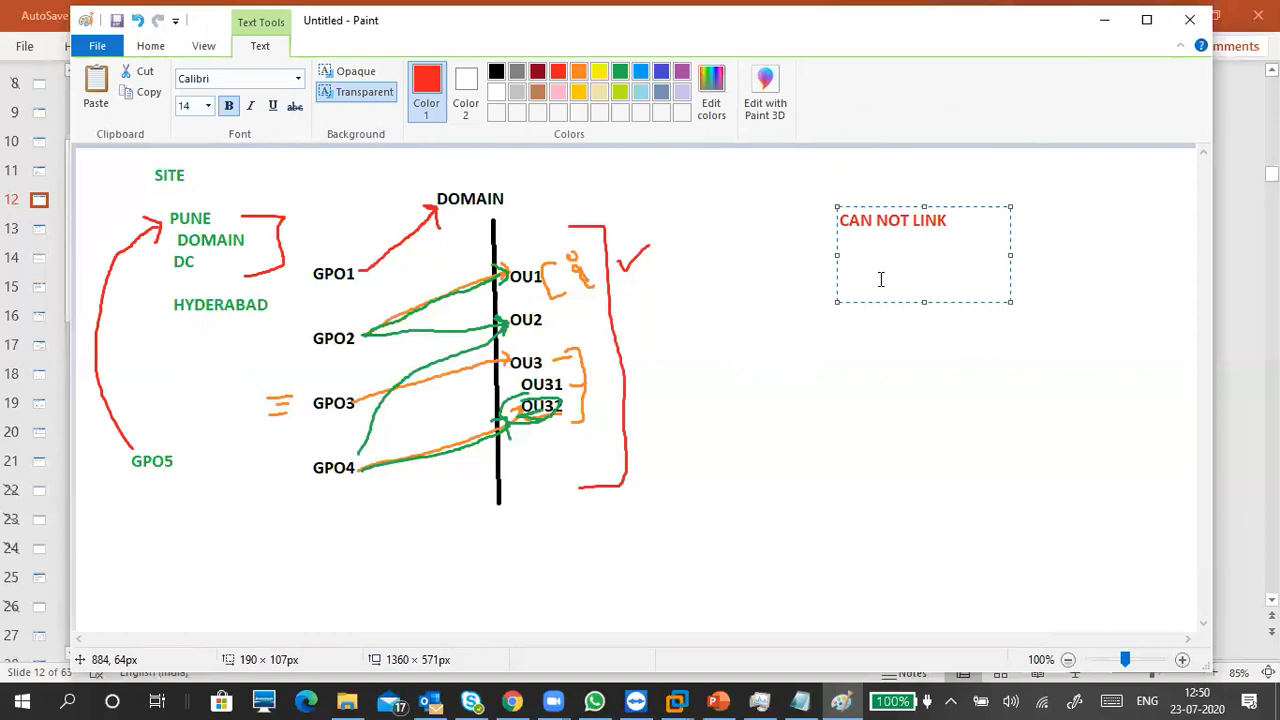
Step: List USER, GROUP, COMPUTER and DEFAULT OUs on separate lines beneath the CAN NOT LINK heading and finish the text block
type("USER")
key("Return")
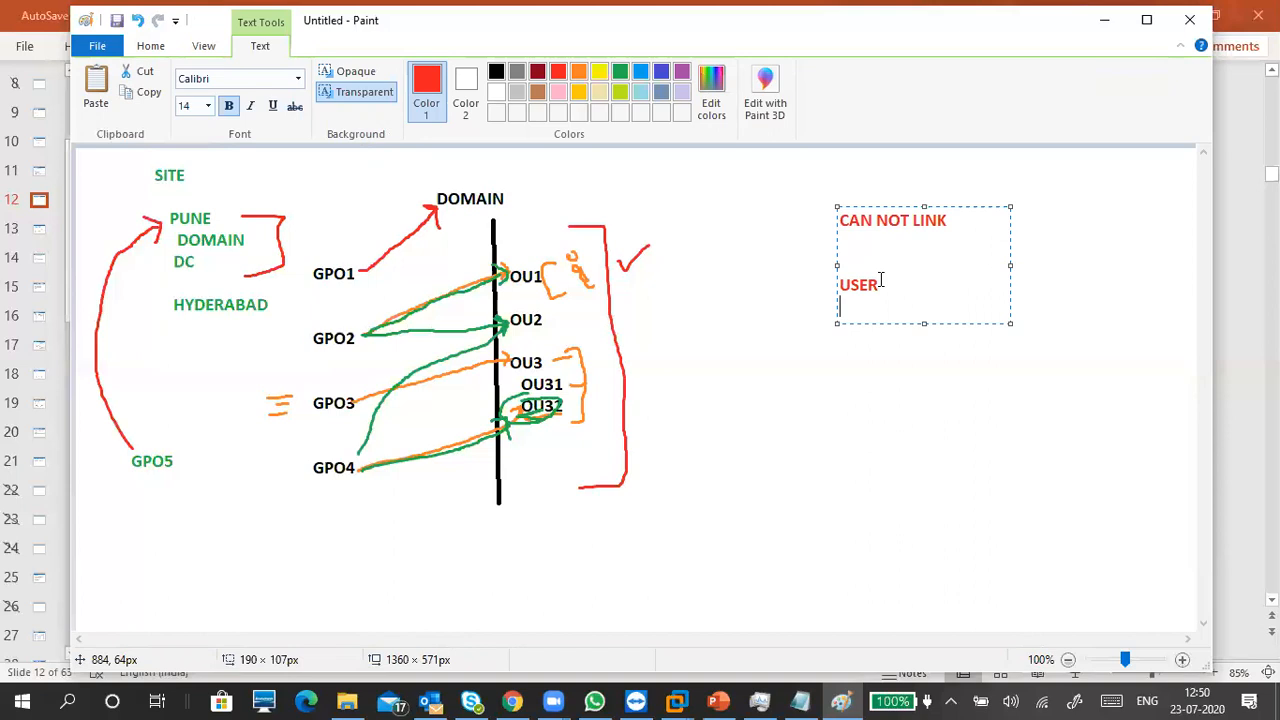
type("GROUP")
key("Return")
type("COMP")
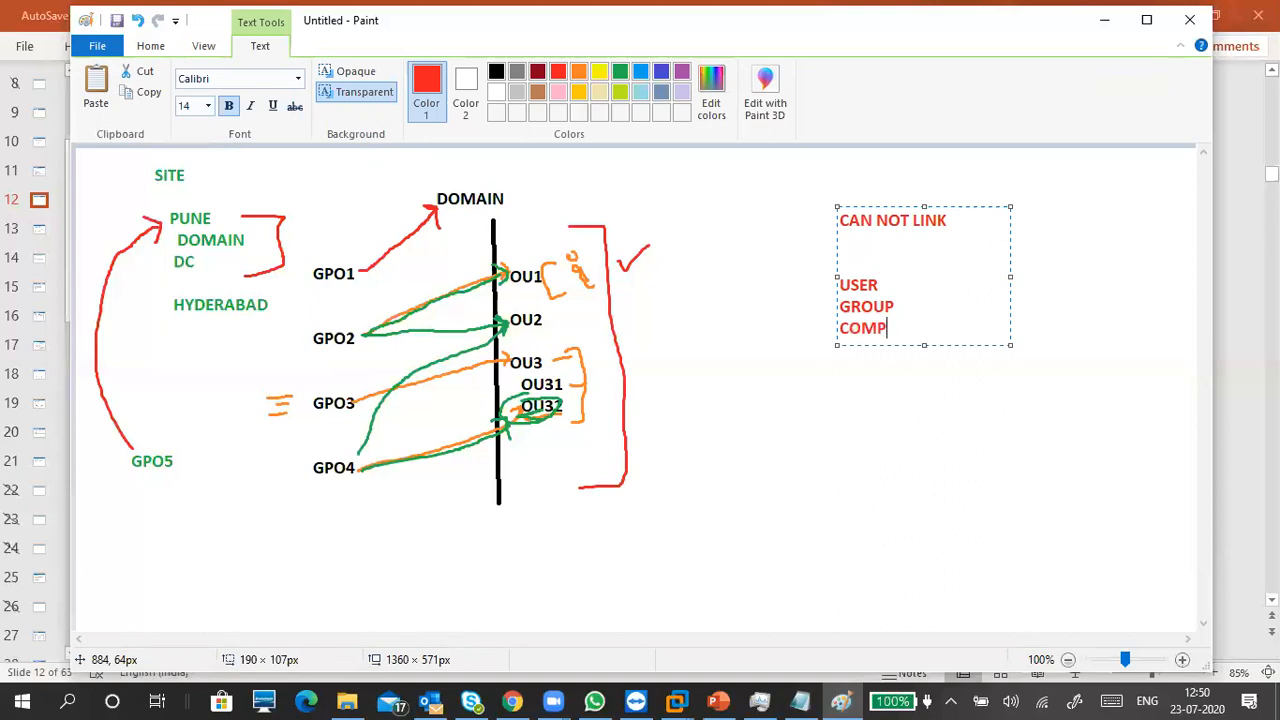
type("UTER")
key("Return")
type("DEFAULT OU")
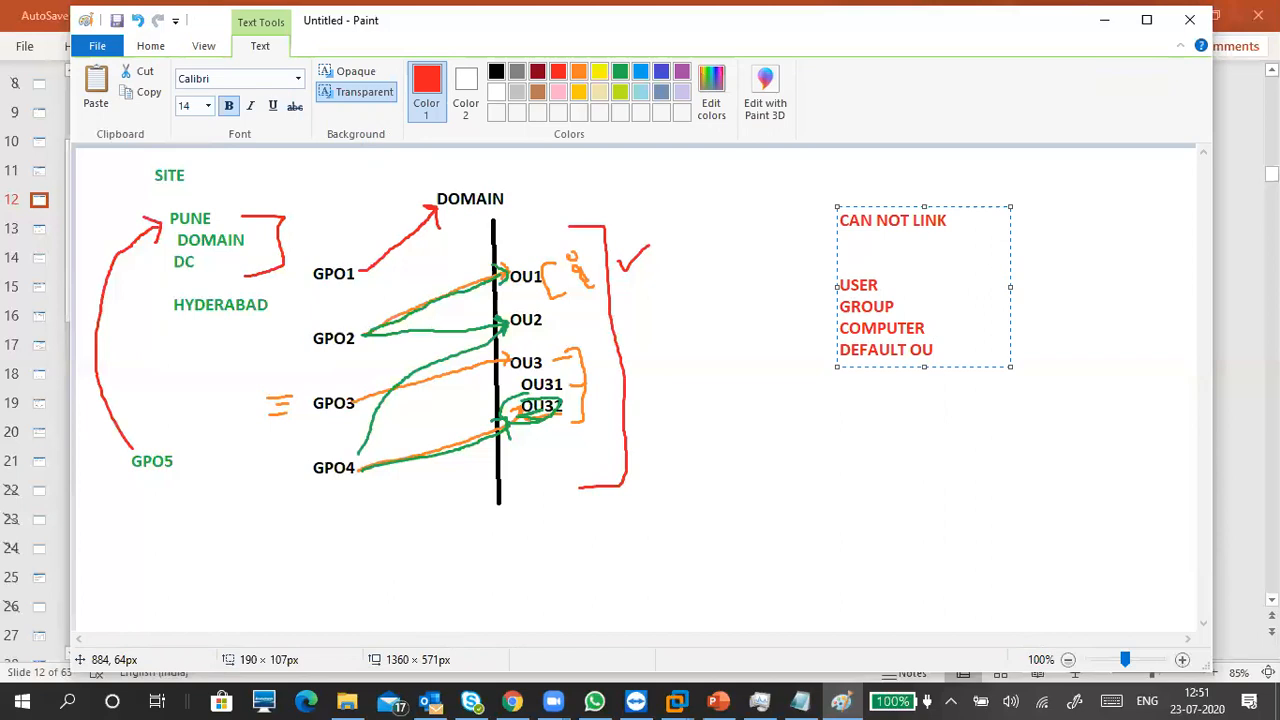
type("s")
left_click(150, 47)
Step: Add a red text block headed CAN LINK between the diagram and CAN NOT LINK, listing SITE, DOMAIN and OU separated by blank lines
left_click(641, 214)
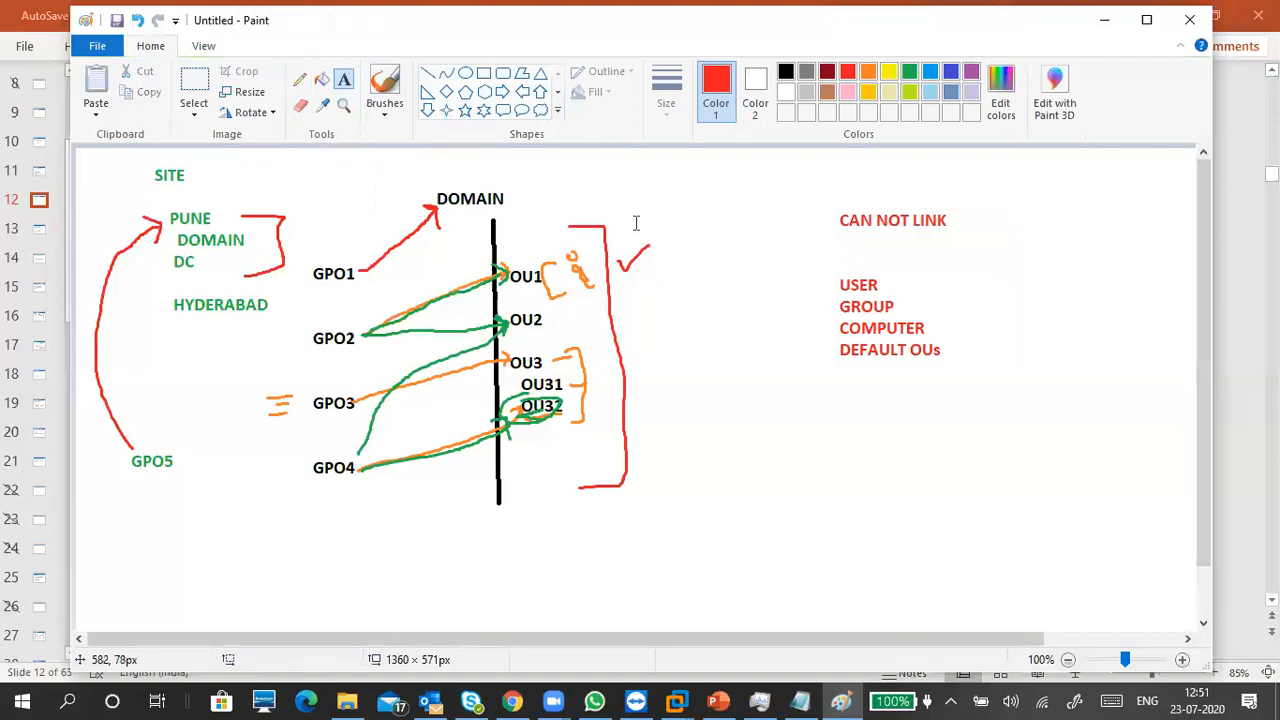
type("CAN LINK")
key("Return")
key("Return")
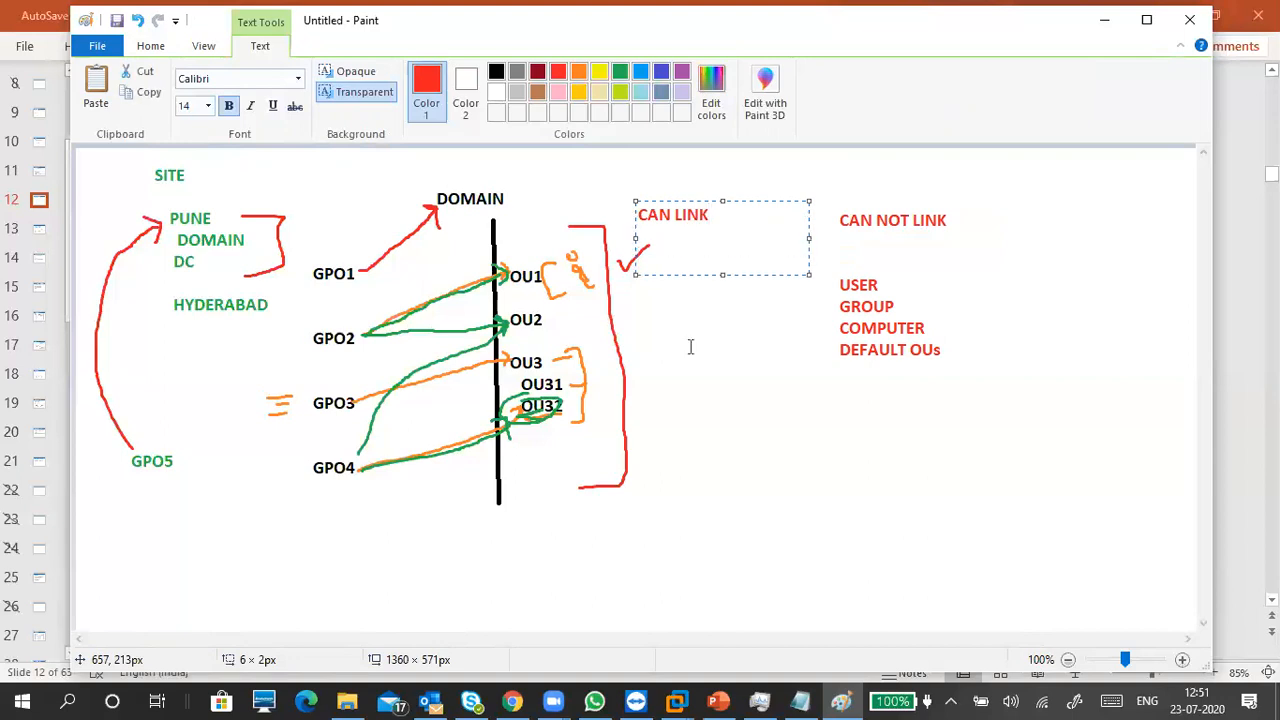
type("SITE")
key("Return")
key("Return")
type("DOMAIN")
key("Return")
key("Return")
type("OU")
key("Return")
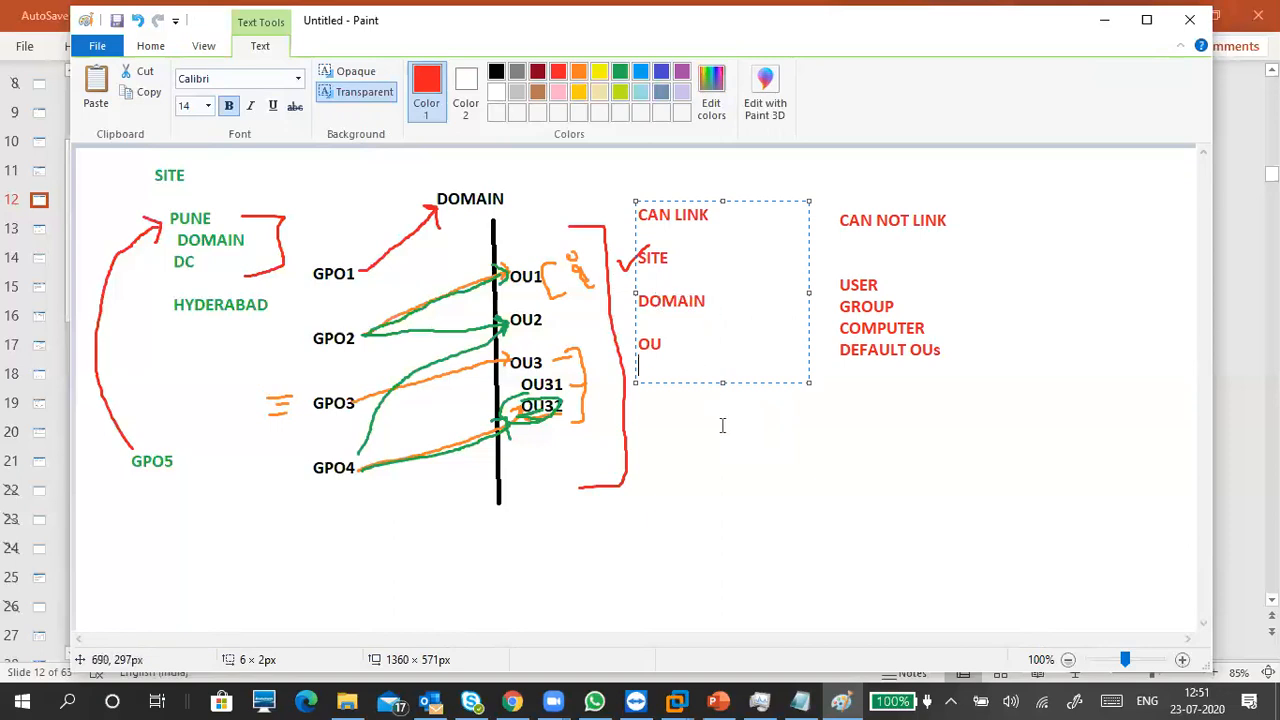
left_click(544, 470)
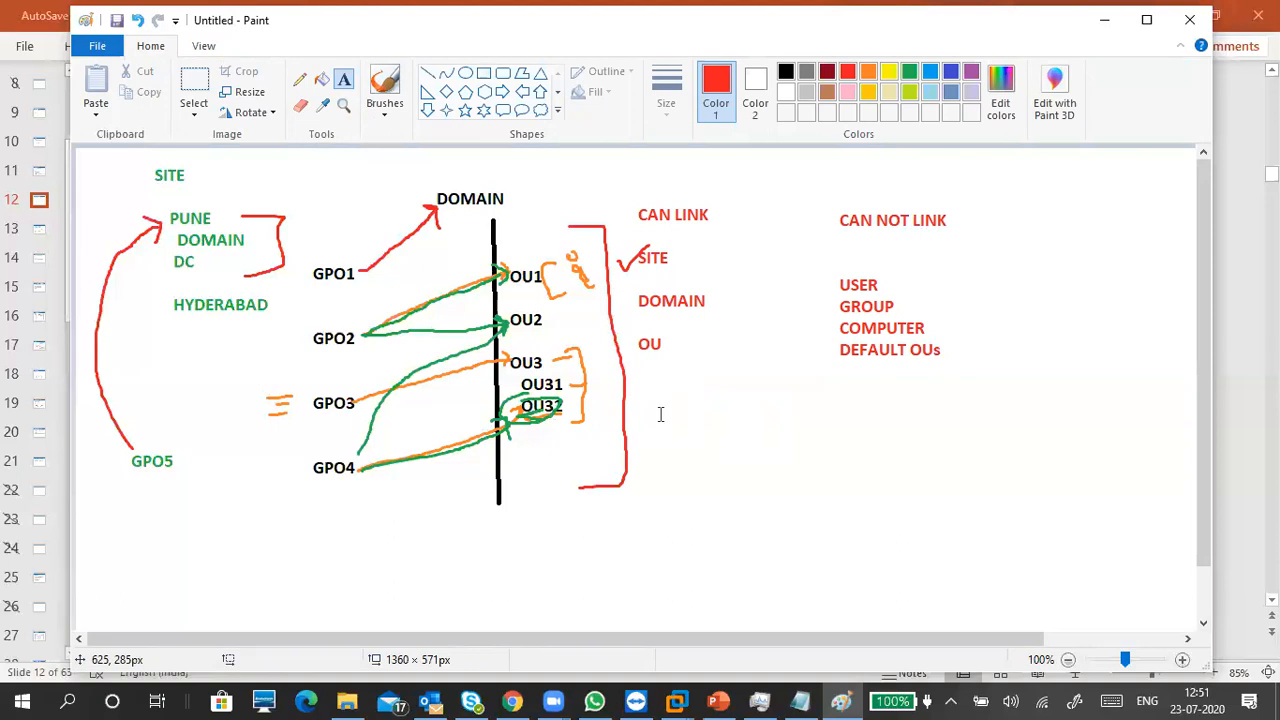
Step: Start a new red text block below OU with the heading GPMC, a line of dashes and a blank line
left_click(649, 380)
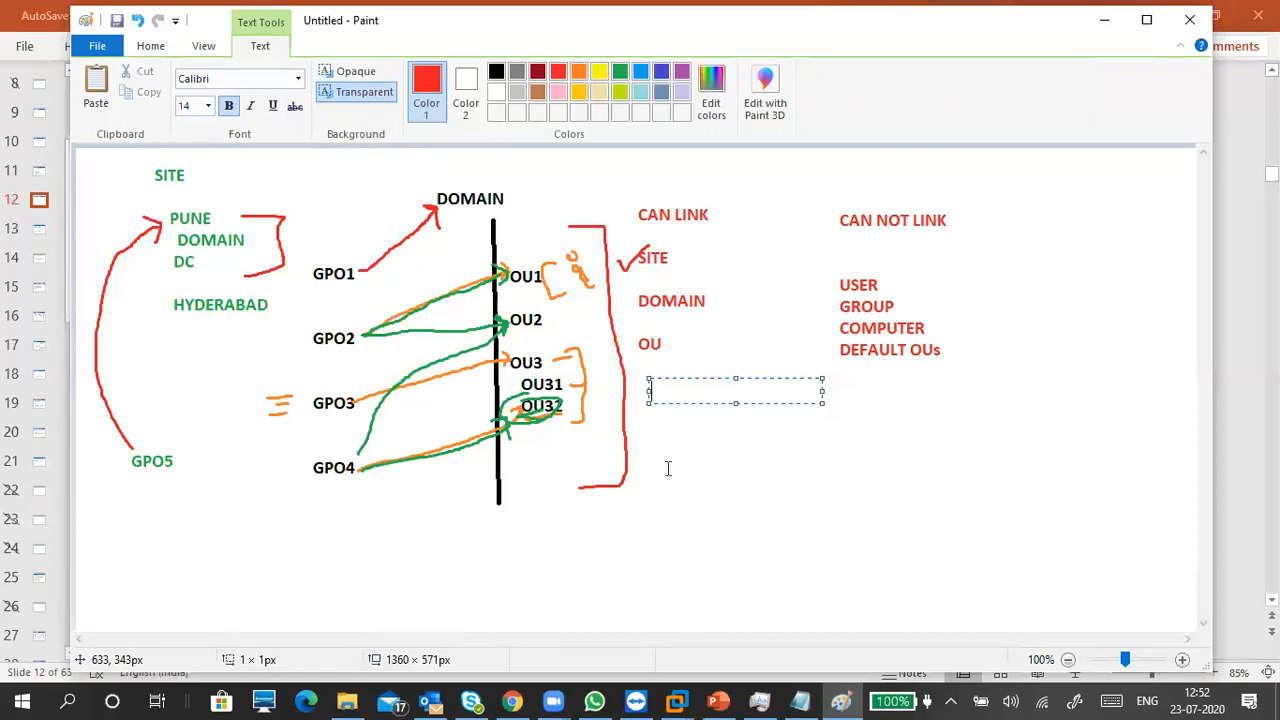
type("GPMC")
key("Return")
type("------")
key("Return")
key("Return")
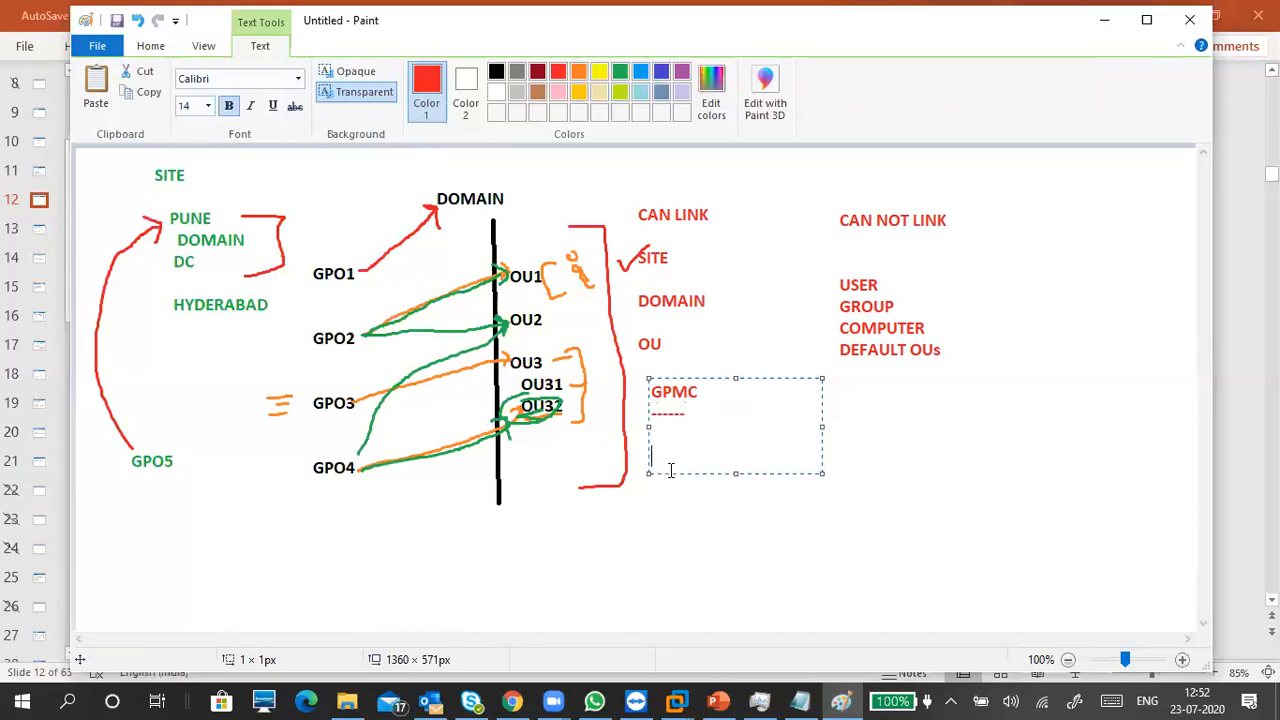
Step: Add the heading GPO with a longer line of dashes under it, followed by the line CREATE GPO
type("GPO")
key("Return")
key("Return")
key("BackSpace")
type("---------------")
key("Return")
type("CREATE GPO")
key("Return")
key("Return")
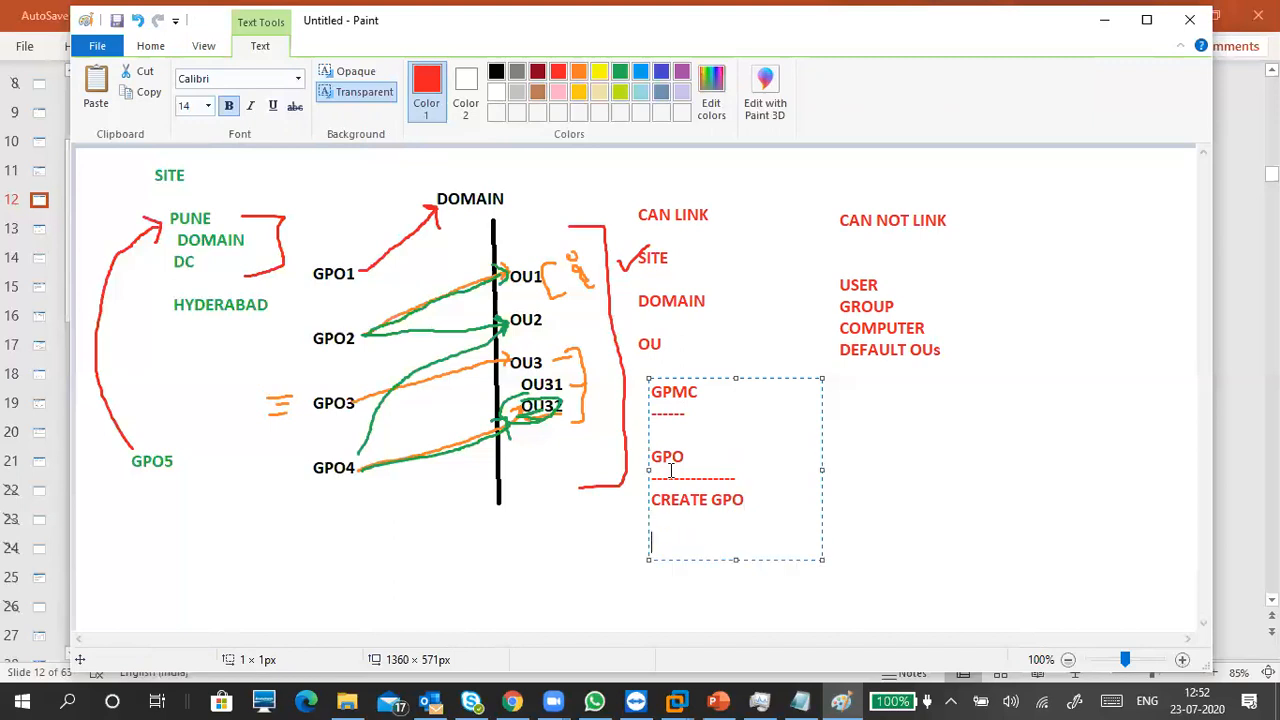
Step: Shorten CREATE GPO to CREATE and add EDIT on the line beneath it
key("BackSpace")
key("BackSpace")
key("BackSpace")
key("BackSpace")
key("BackSpace")
key("BackSpace")
key("Return")
type("EDIT")
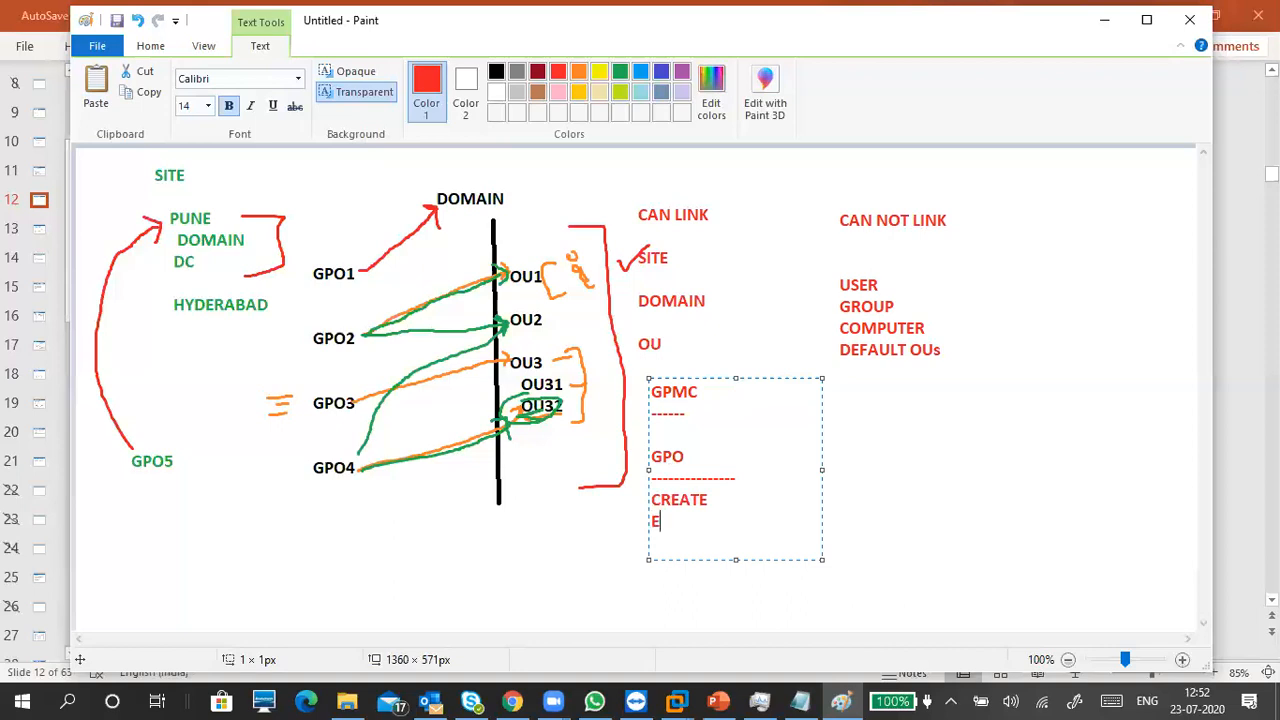
Step: Add ----SETTING ENABLE/DISABLE under EDIT and widen the text box so the entry fits on one line
key("Return")
key("Return")
type("----SETTING")
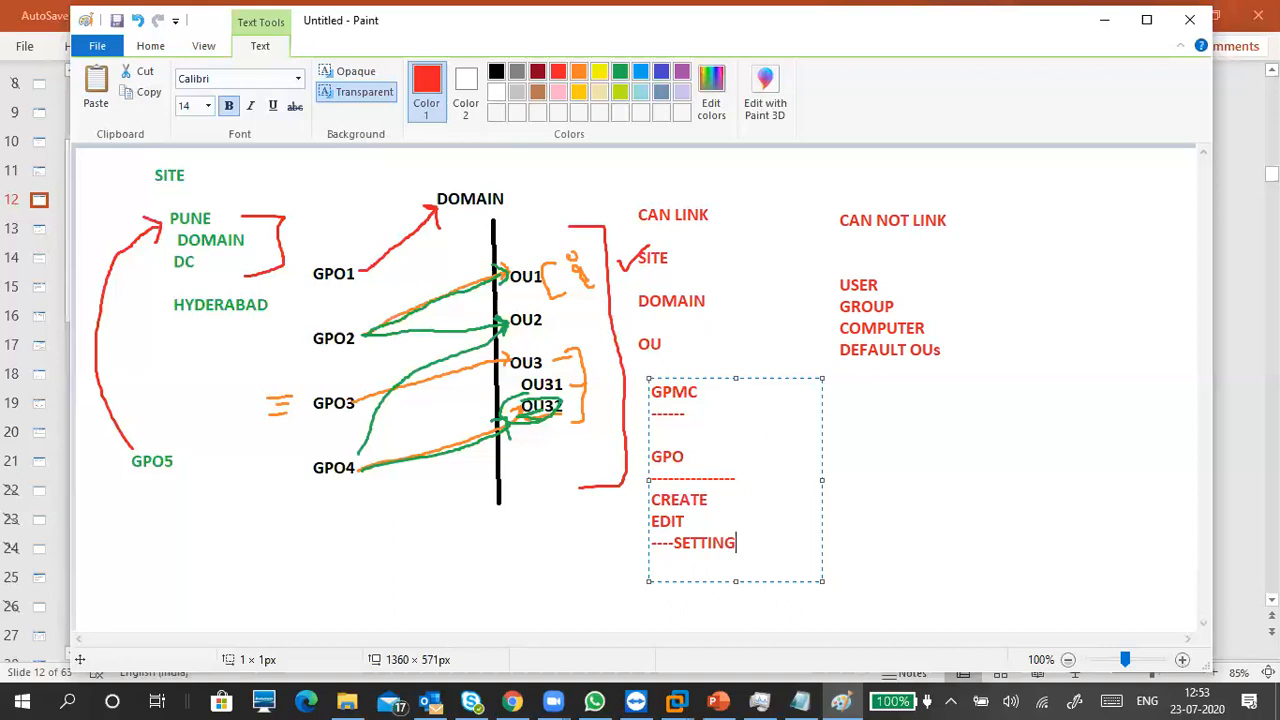
type(" ENABLE/DE")
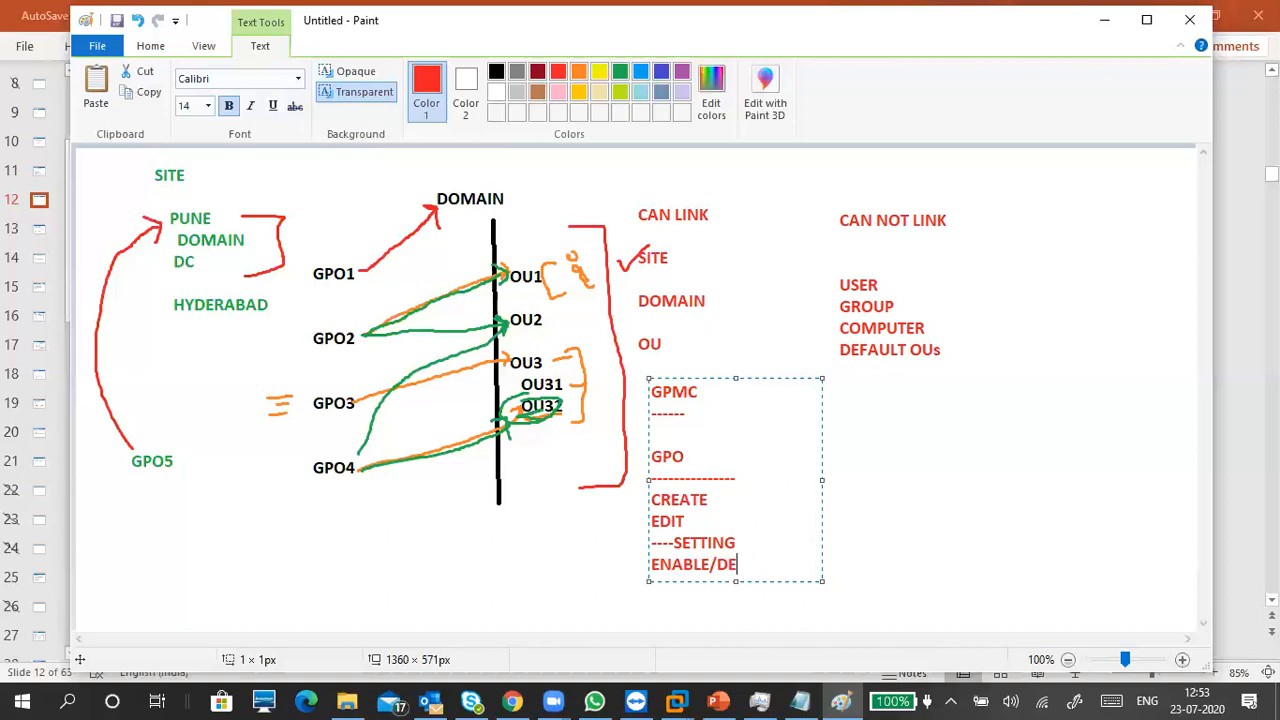
key("BackSpace")
type("E/DIS")
key("BackSpace")
key("BackSpace")
type("ISABLE")
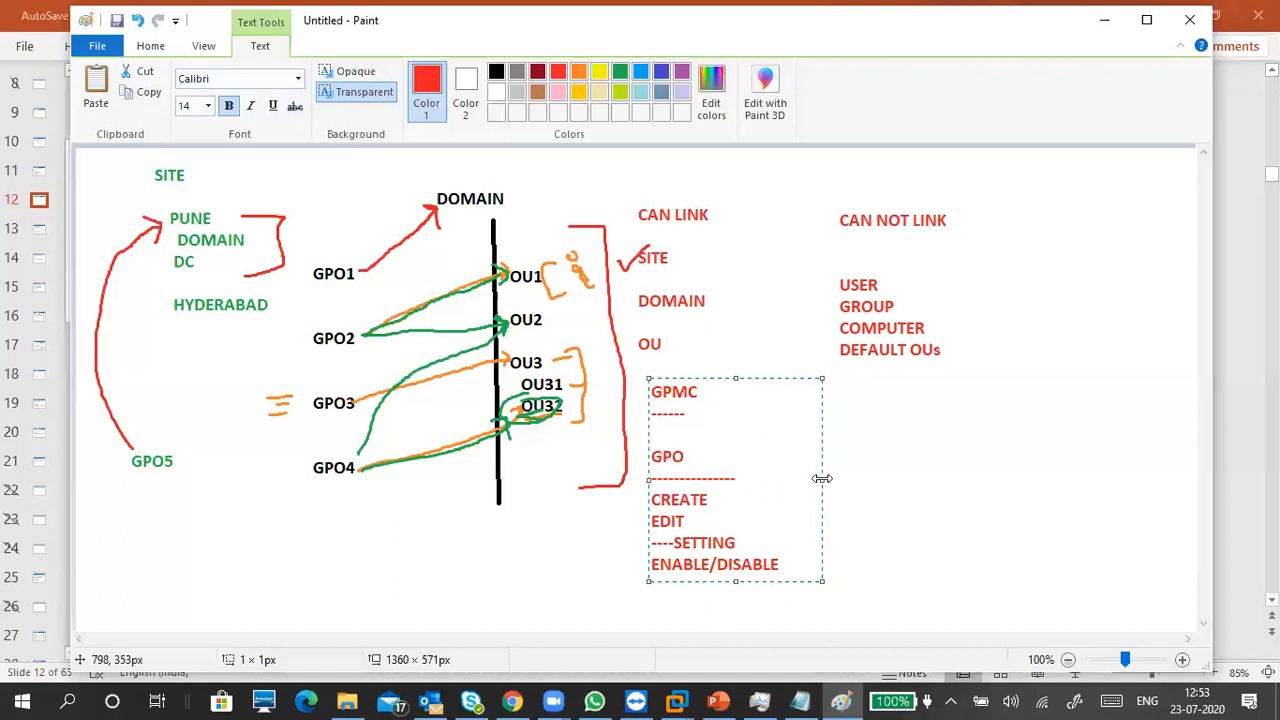
left_click_drag(821, 479, 934, 479)
left_click(740, 542)
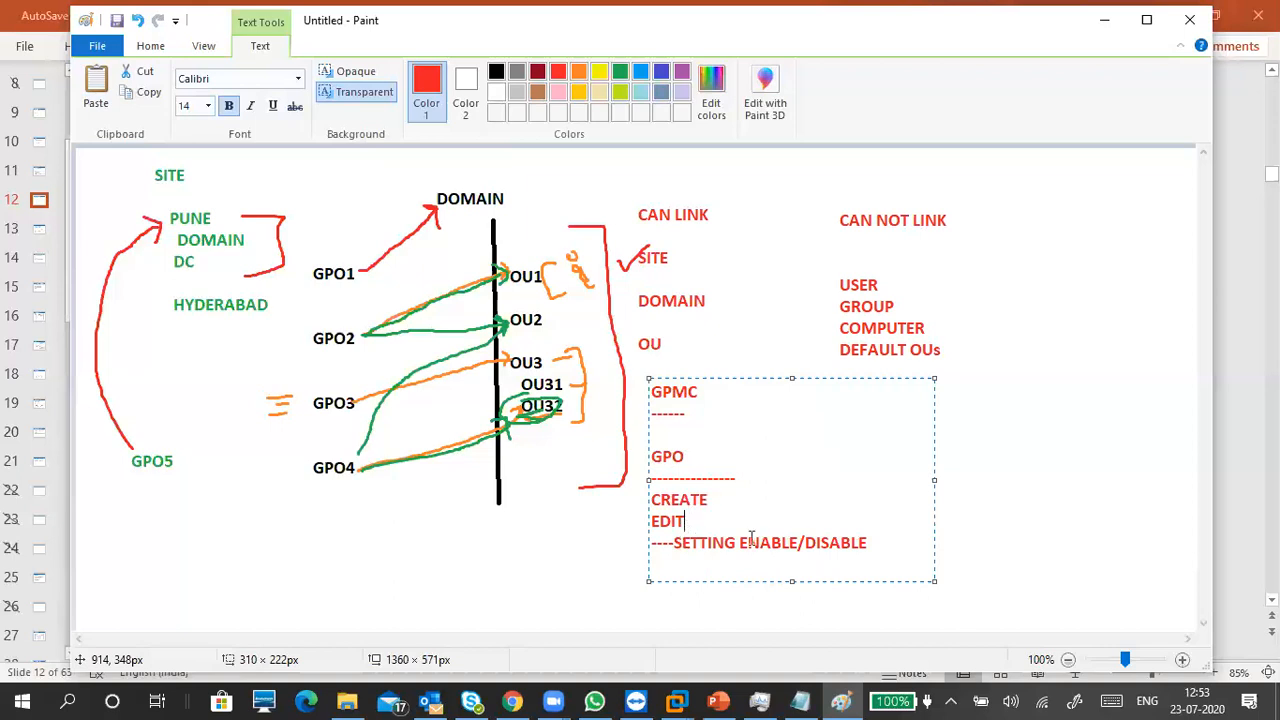
Step: Add LINK below the setting line, with ----OU DOMAIN SITE on the line beneath it
left_click(875, 542)
key("Return")
type("LINK")
key("Return")
key("Return")
key("BackSpace")
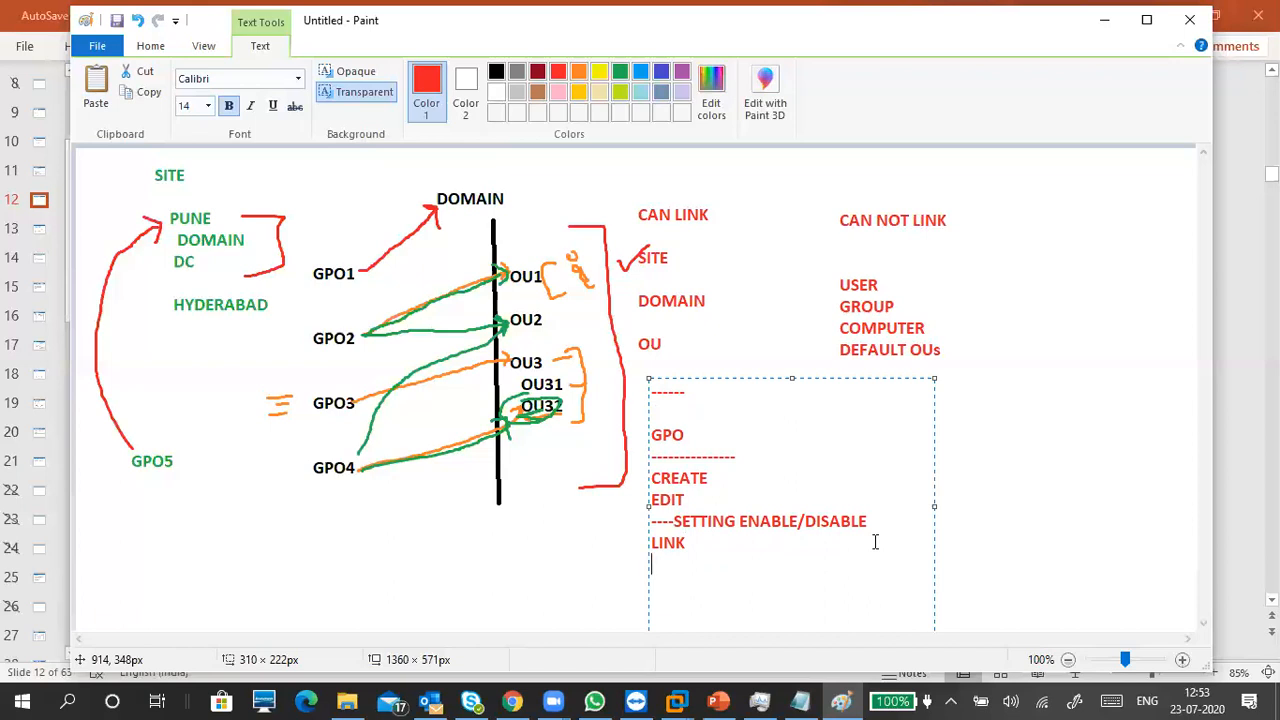
type("----OU DOMAIN SITE")
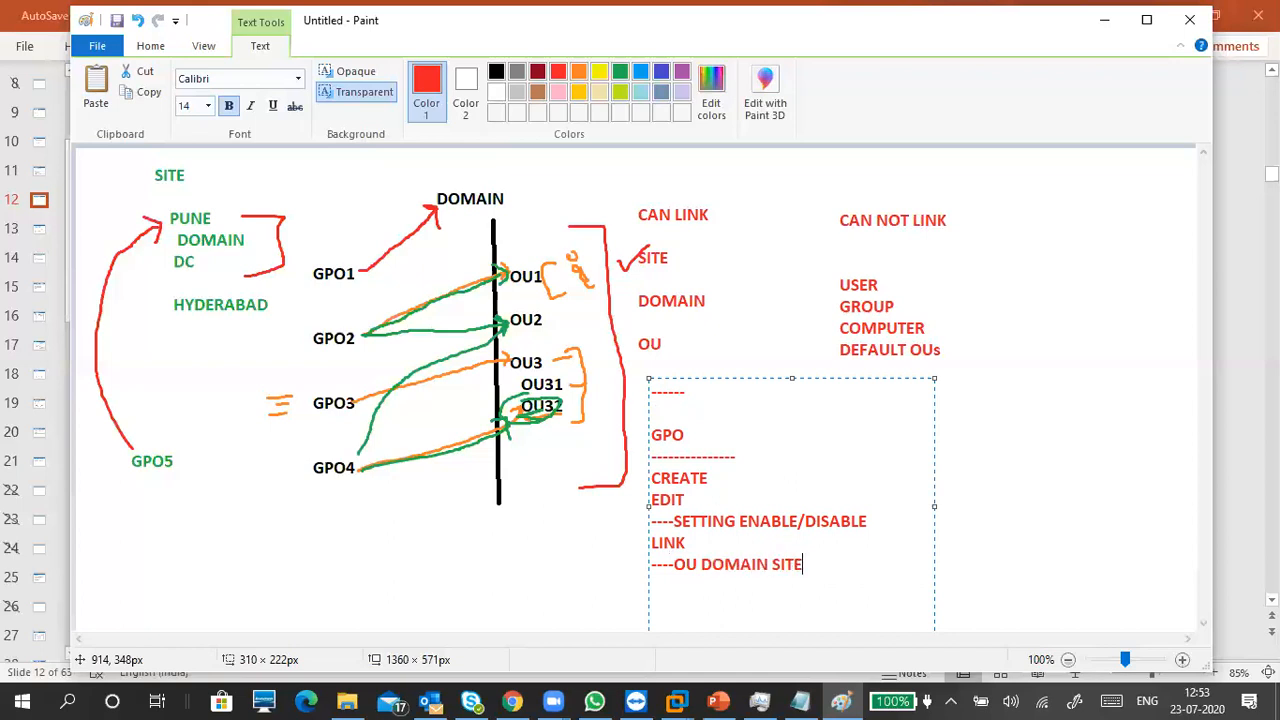
Step: Insert slashes between OU, DOMAIN and SITE in the line under LINK
key("Left")
key("Left")
key("Left")
key("Left")
key("Left")
key("Left")
key("Left")
key("Left")
key("Left")
key("Left")
key("Left")
key("Left")
key("Right")
type("/")
key("Right")
key("Right")
key("Right")
key("Right")
key("Right")
key("Right")
key("Right")
key("Right")
key("Right")
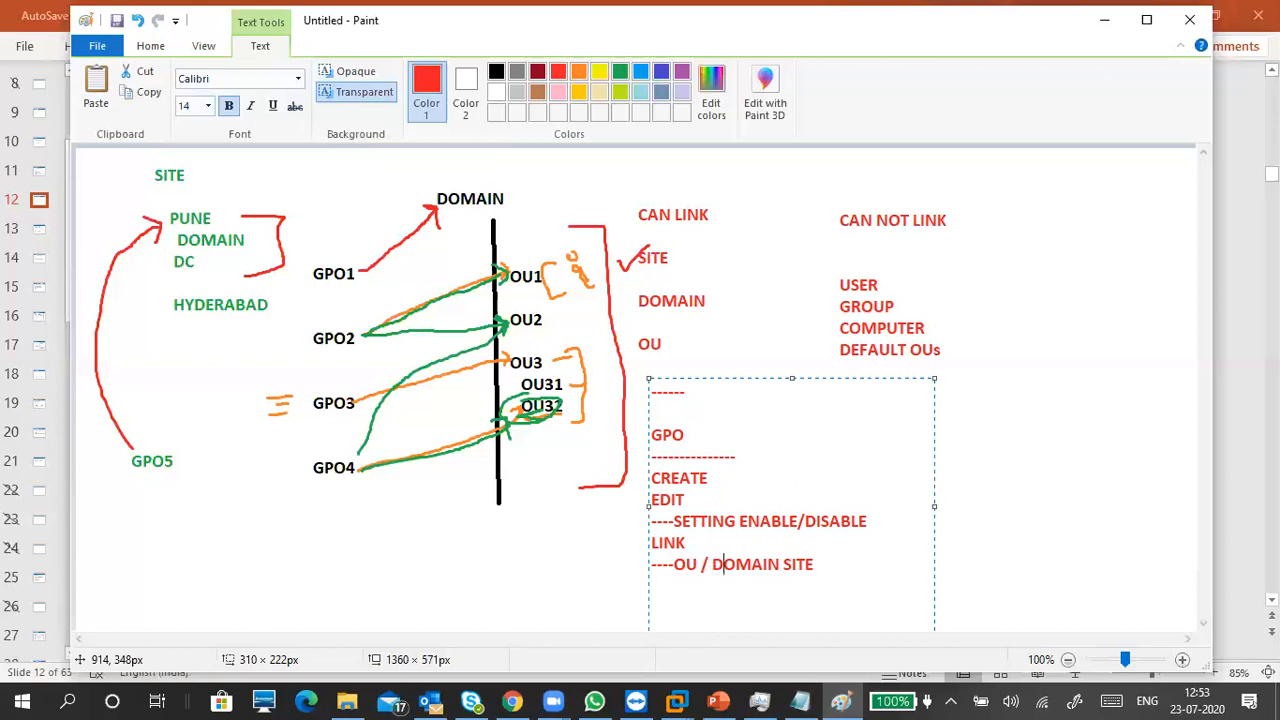
key("Left")
key("Left")
type("/")
key("Right")
key("Right")
key("Right")
key("Right")
Step: Add --REFRESH on a new line below the OU / DOMAIN / SITE entry and shift the text block slightly up and left
key("Return")
key("Return")
type("--REFRESH")
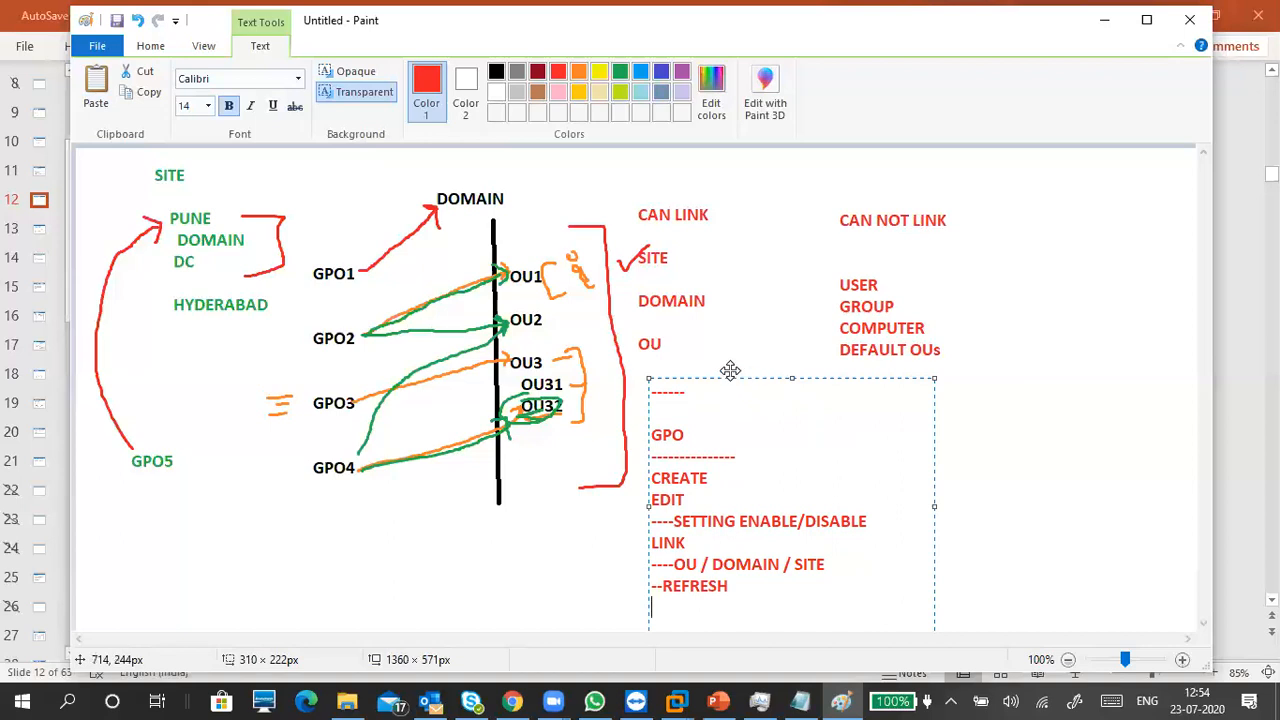
left_click_drag(730, 371, 708, 337)
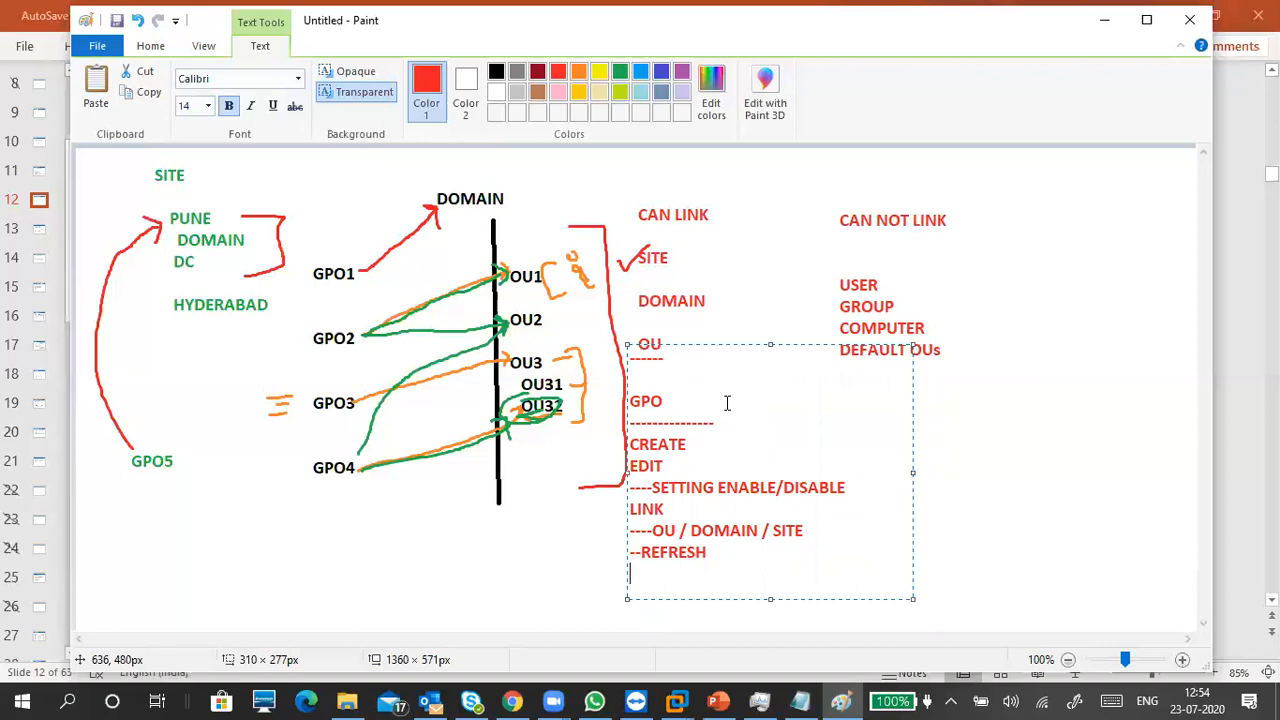
Step: Remove the blank line above GPO, bring the GPMC heading back into view and return to the line below --REFRESH
left_click(658, 377)
key("BackSpace")
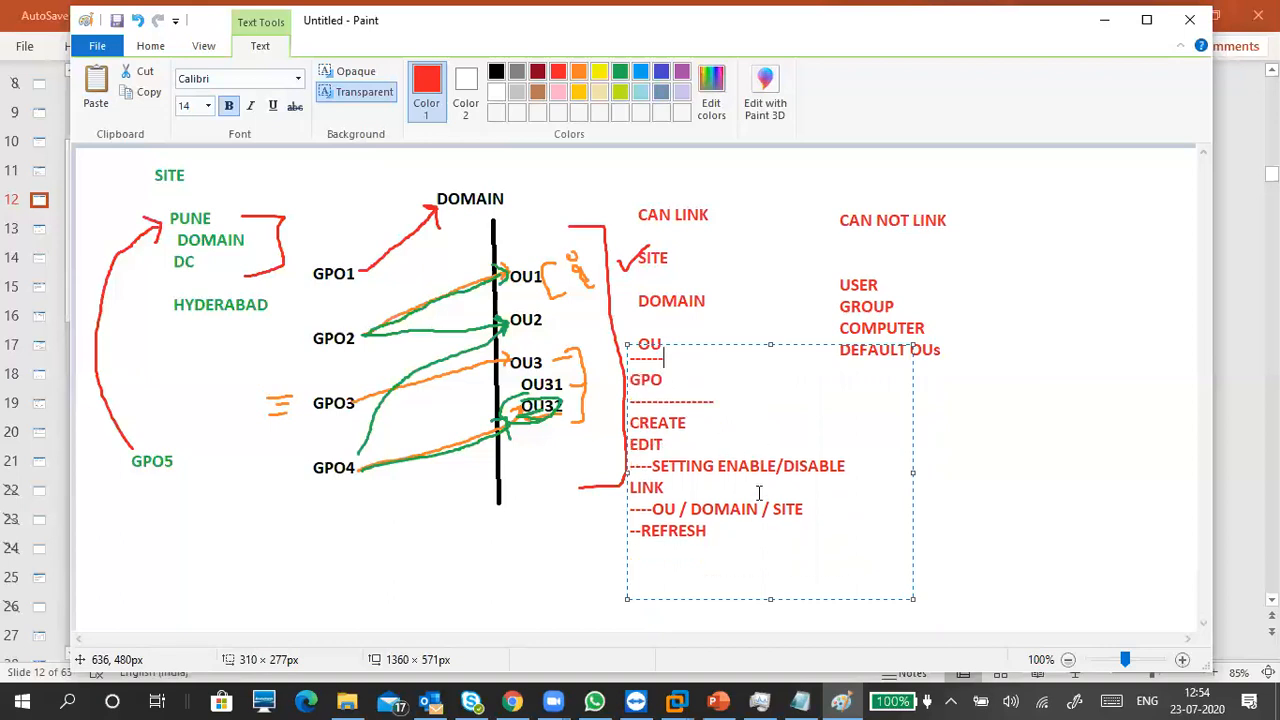
key("Up")
key("Up")
key("Up")
key("Up")
key("Up")
key("Up")
key("End")
key("Return")
type("GPMC")
key("Down")
key("Down")
key("Down")
key("Down")
key("Down")
key("Down")
key("Down")
key("Down")
key("Down")
key("Down")
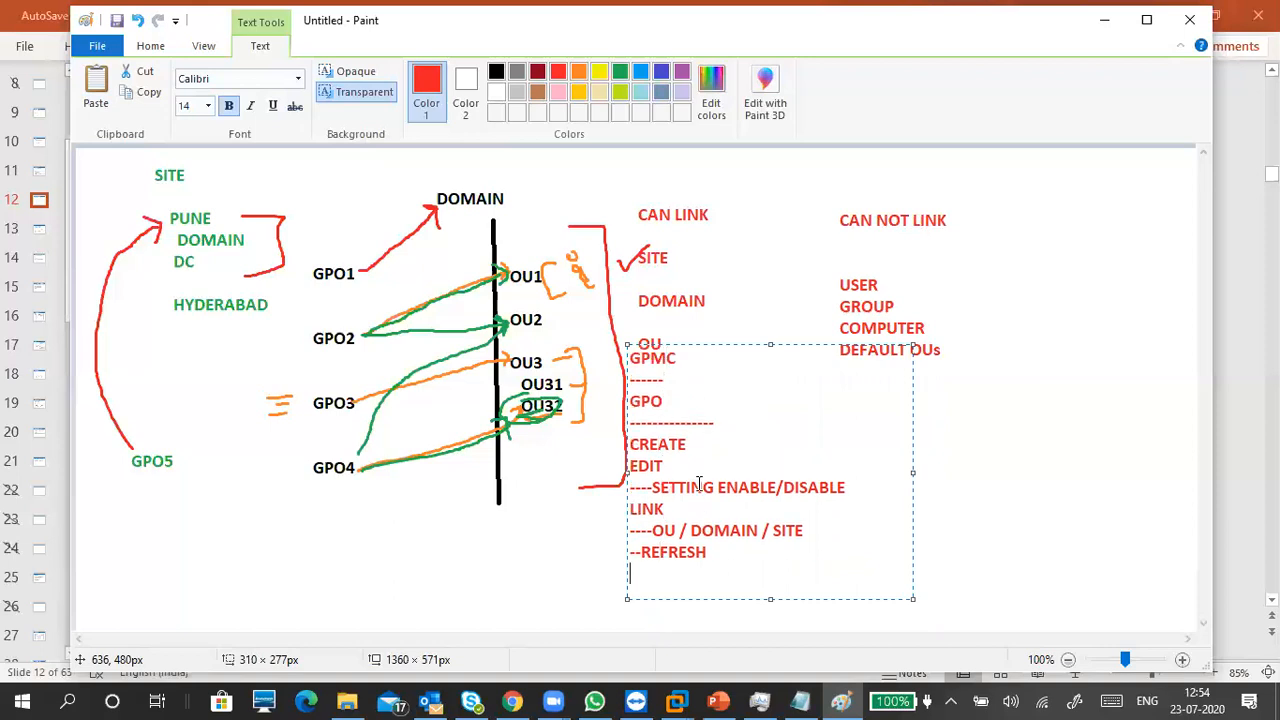
Step: Add UPDATE and VERFY on separate lines below --REFRESH
type("UPDATE")
key("Return")
type("VERFY")
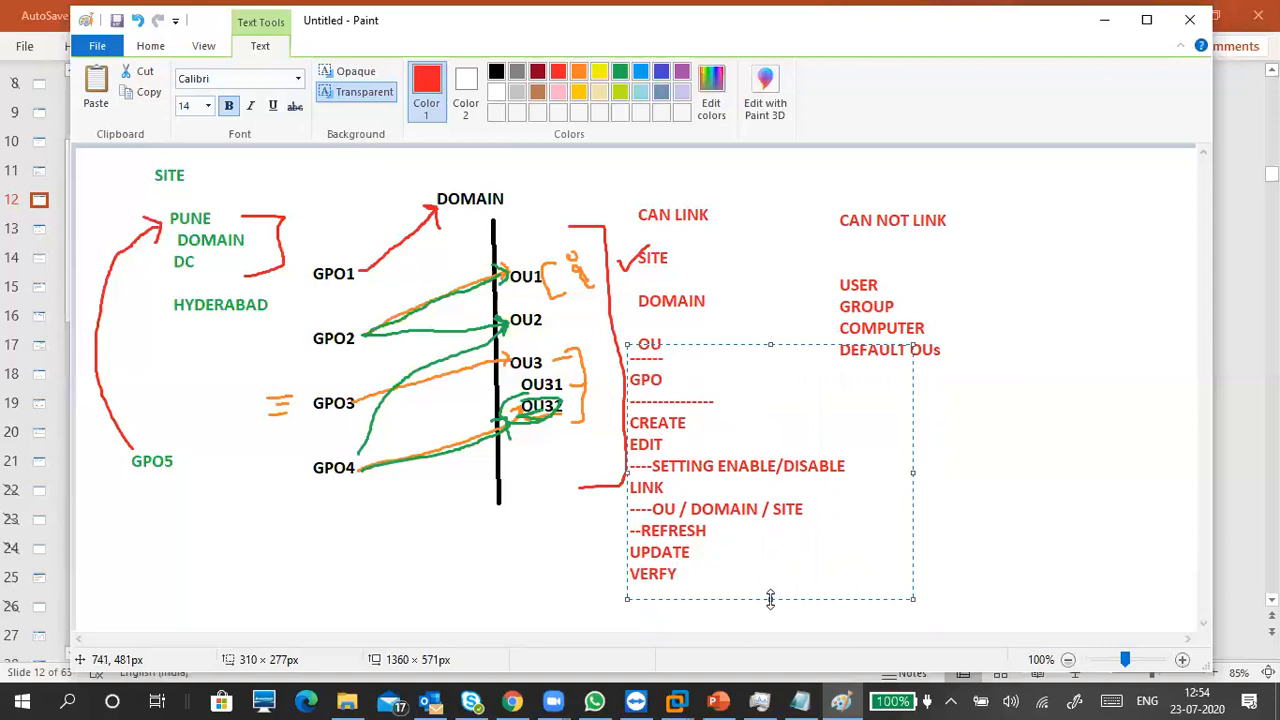
Step: Lengthen the text box to show the whole GPMC list and place it below HYDERABAD, to the right of GPO5
left_click_drag(770, 598, 770, 628)
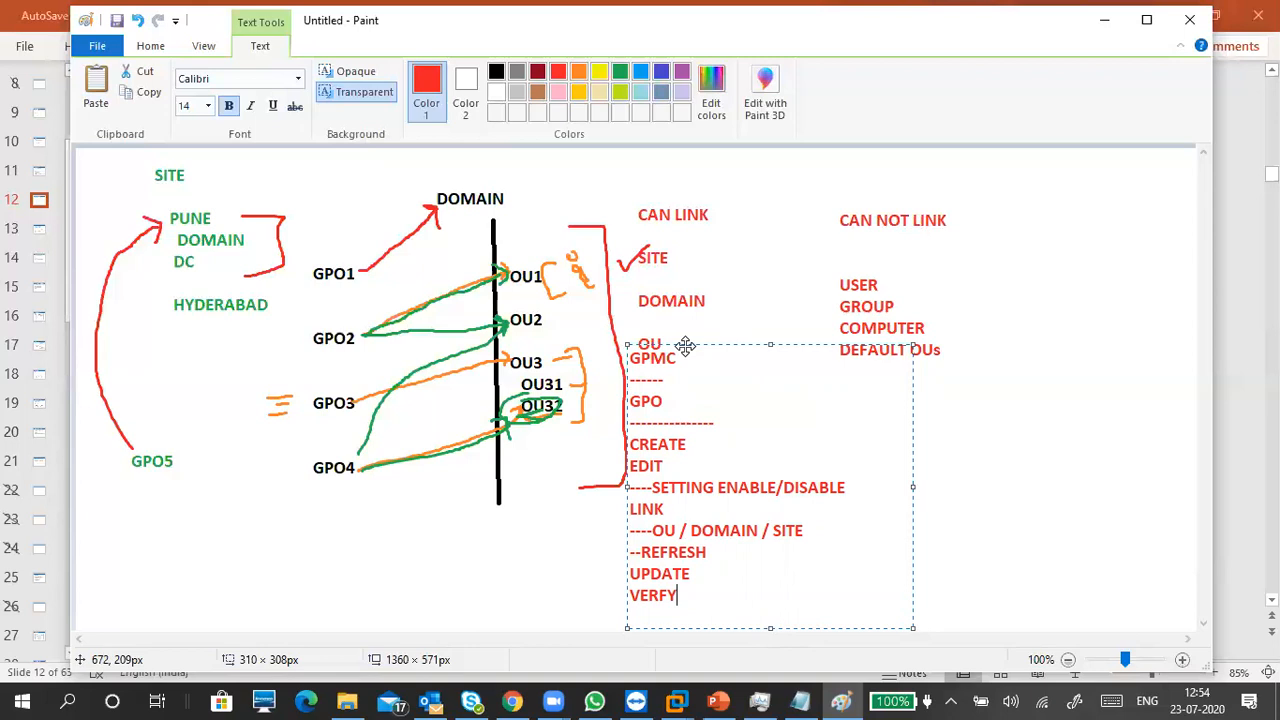
left_click_drag(685, 346, 240, 346)
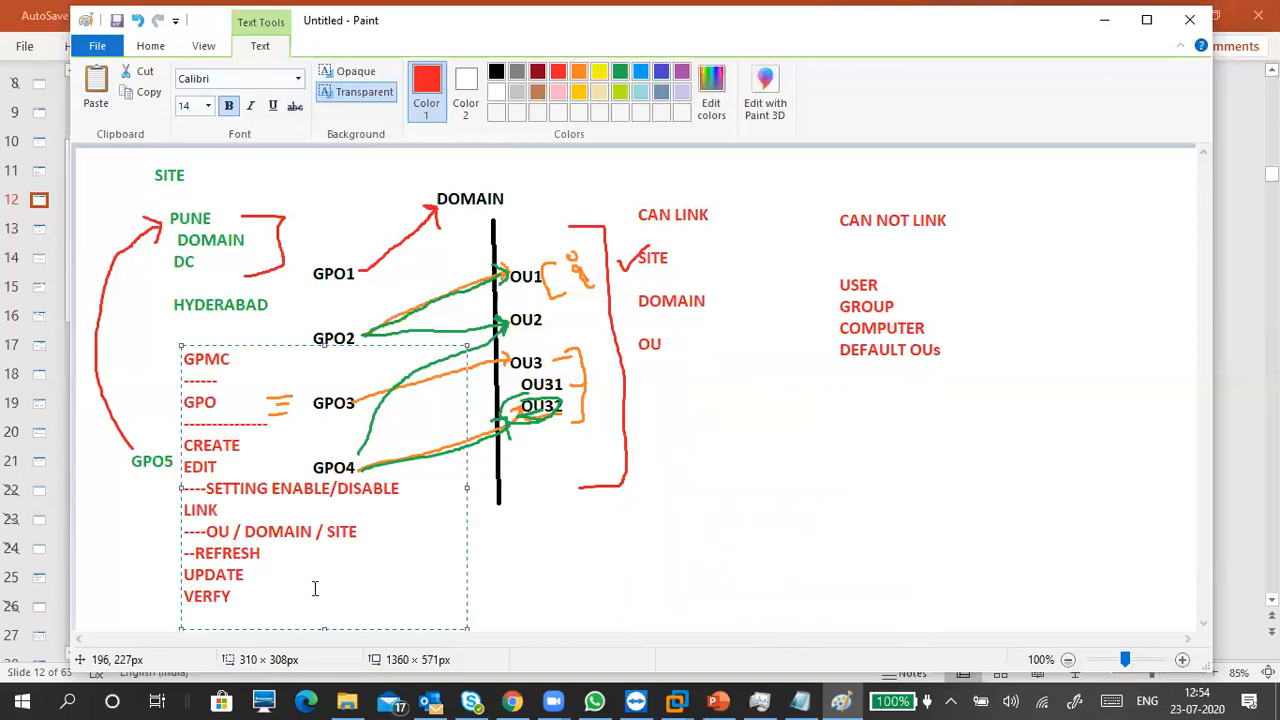
left_click(503, 547)
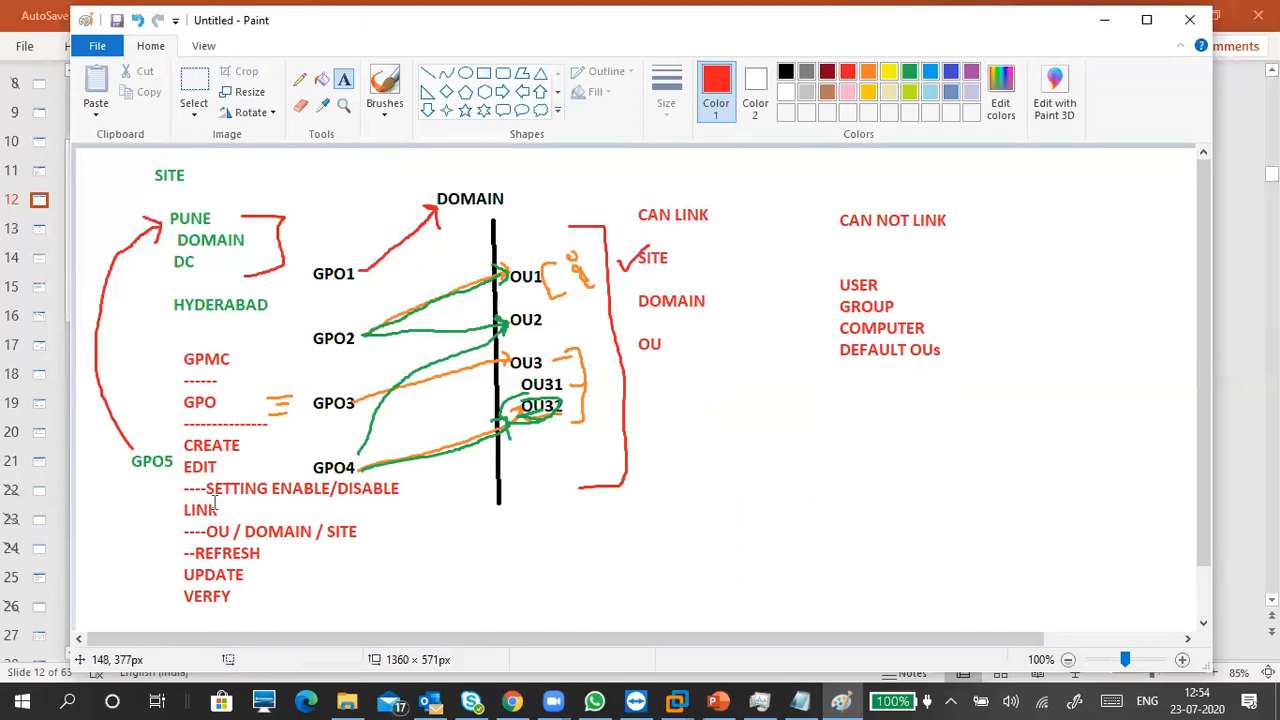
Step: Add a red text note beside UPDATE reading -SERVER/CLINET--RUN
left_click(265, 574)
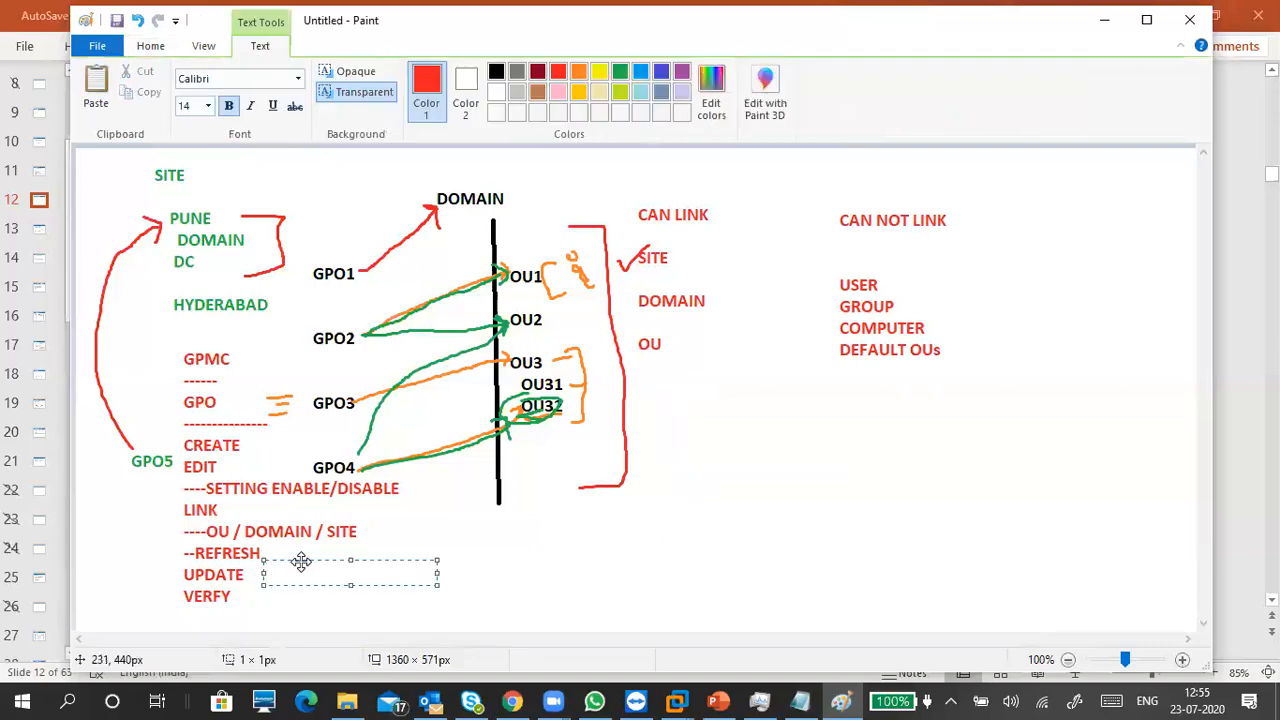
left_click_drag(300, 561, 295, 561)
type("-")
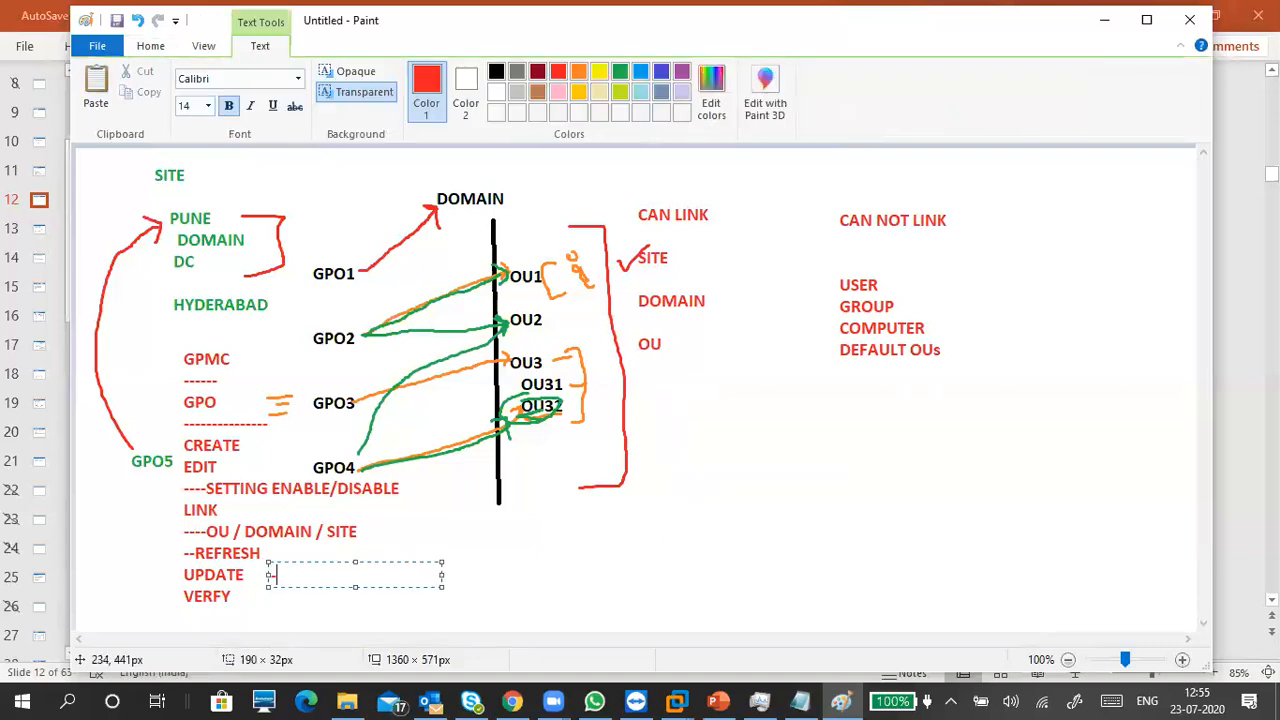
type("SERVER/CLI")
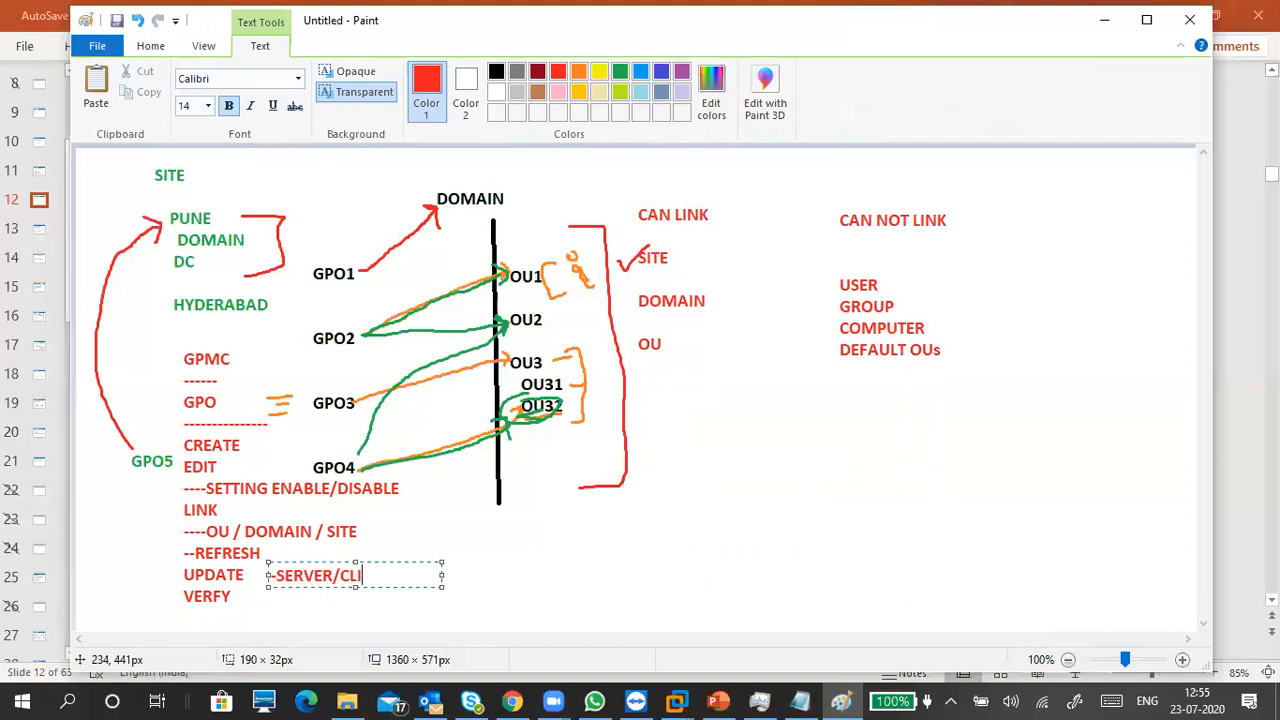
type("NET--RUN")
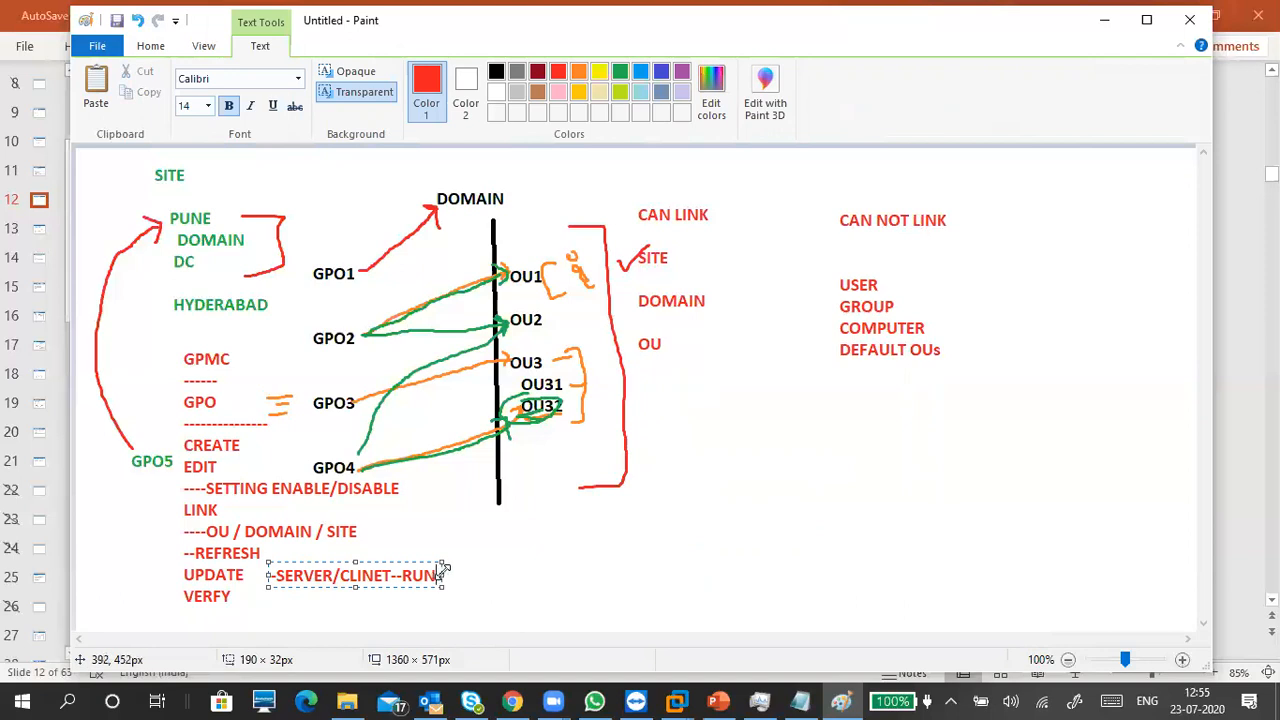
Step: Widen the note's text box, append GPUPDATE /FORCE after RUN and align the note with the UPDATE line
left_click_drag(443, 568, 690, 553)
type("GP")
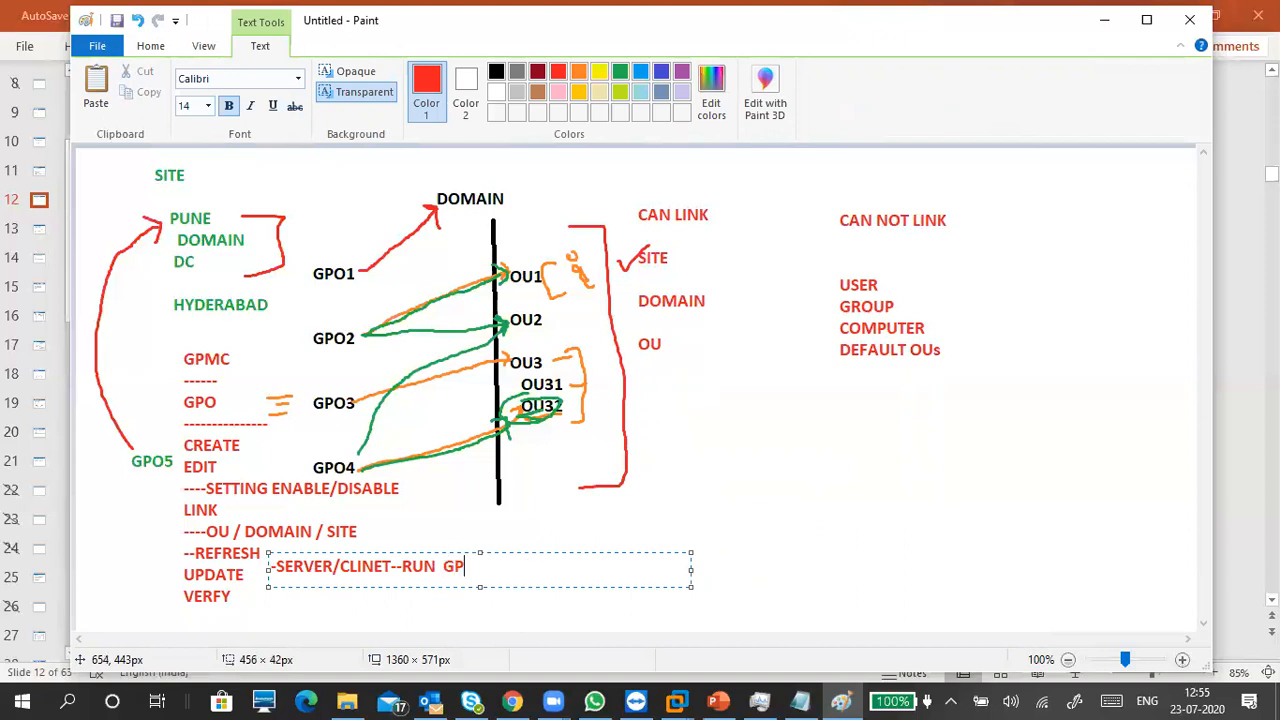
type("UPDATE /FOR")
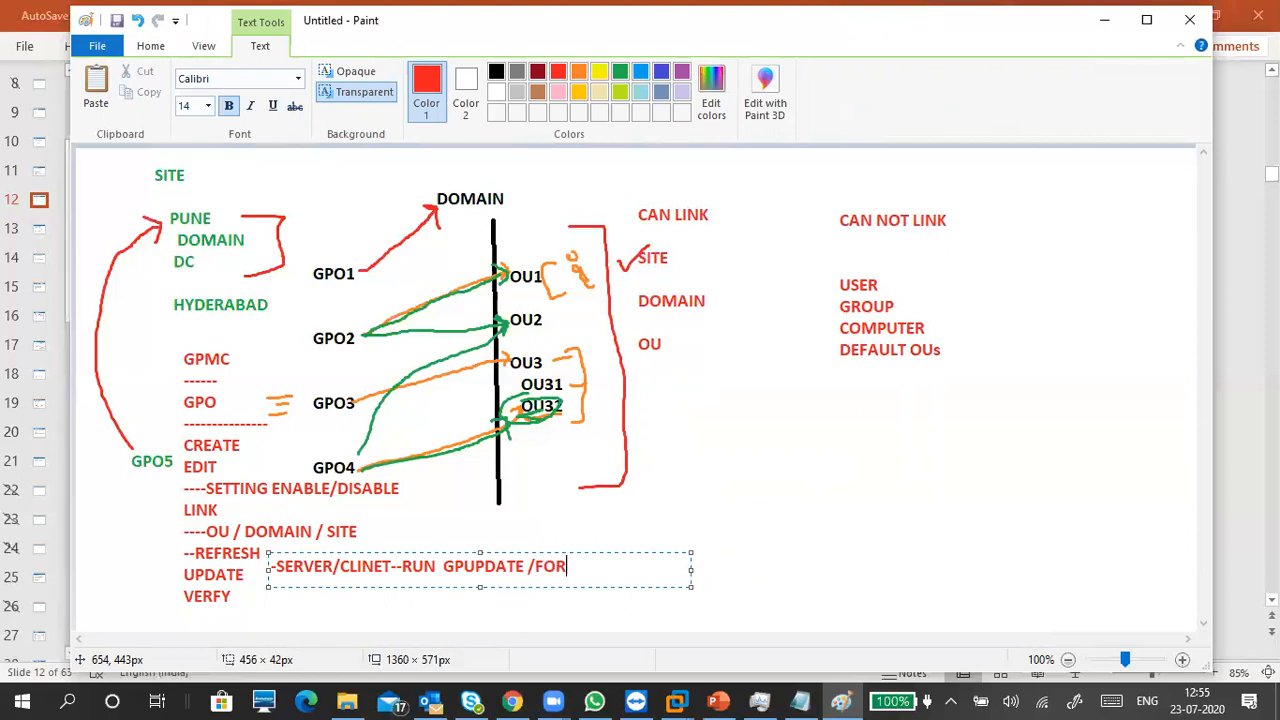
type("CE")
left_click_drag(464, 555, 458, 562)
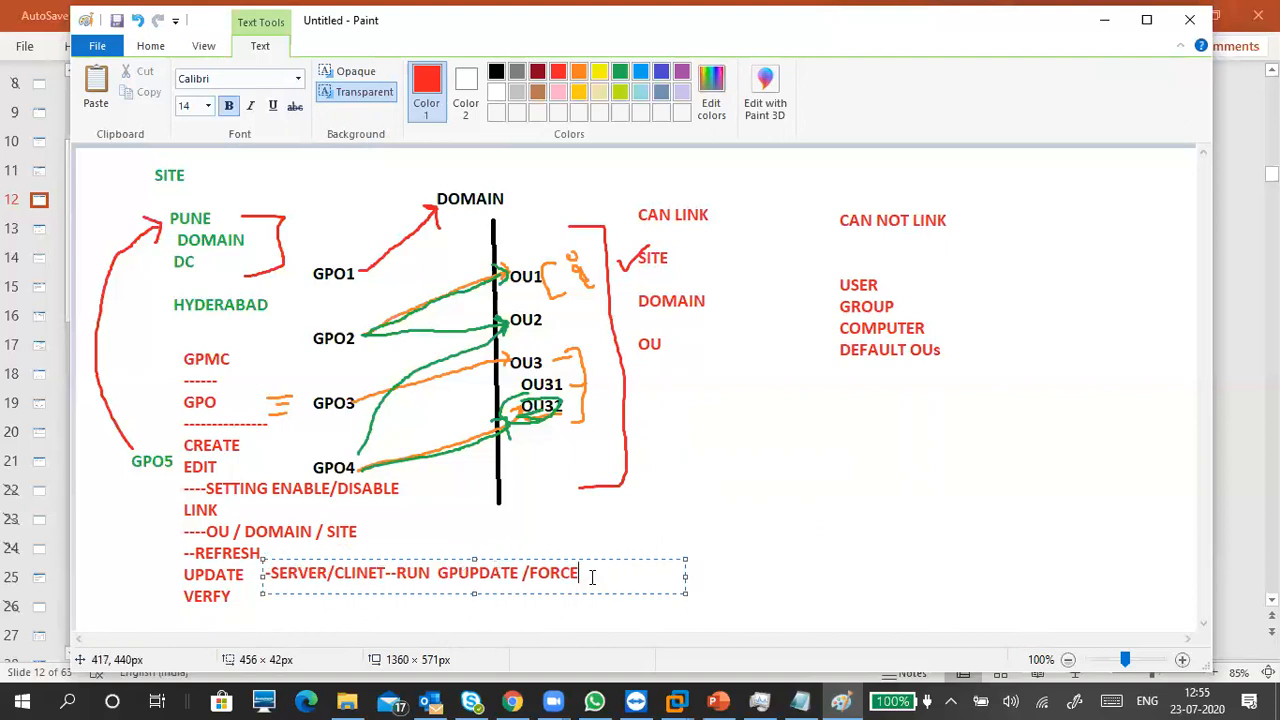
Step: Append -- SIGN OUT SIGN IN -- RESTART to the note after GPUPDATE /FORCE
type("--")
type(" SIGN ")
type("OUT")
type(" SIG")
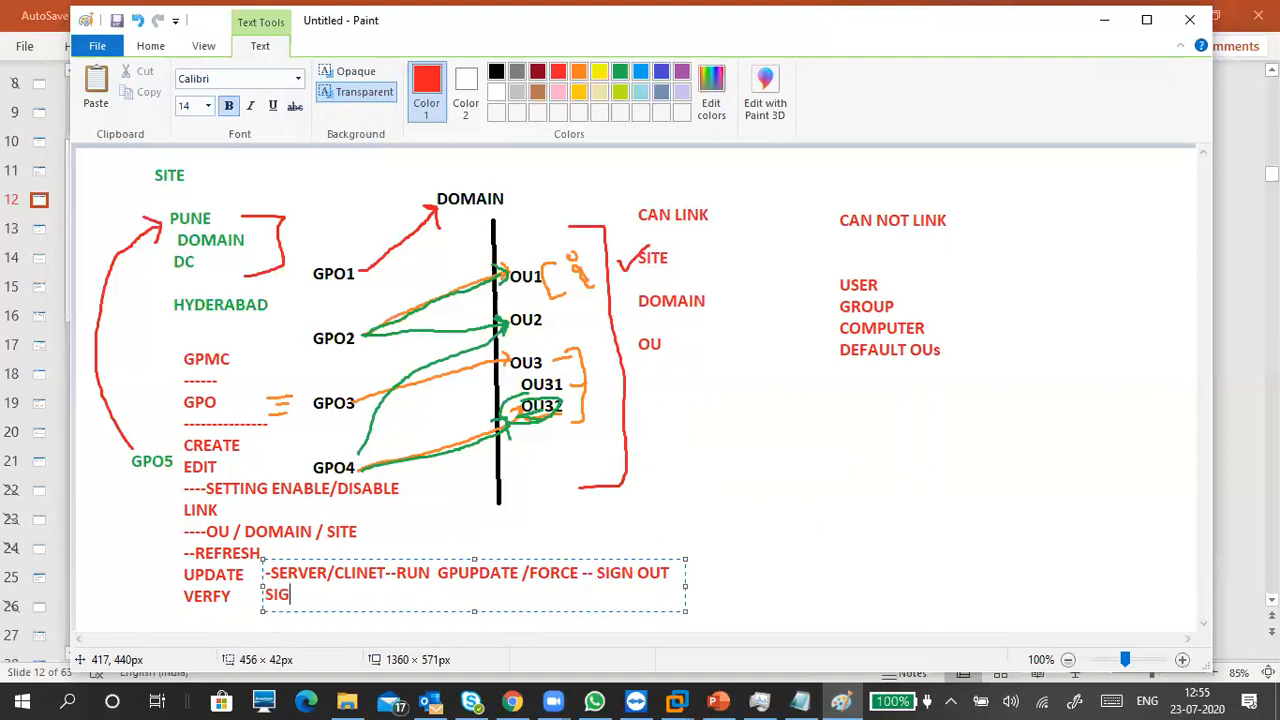
type("N IN  -- RESTART")
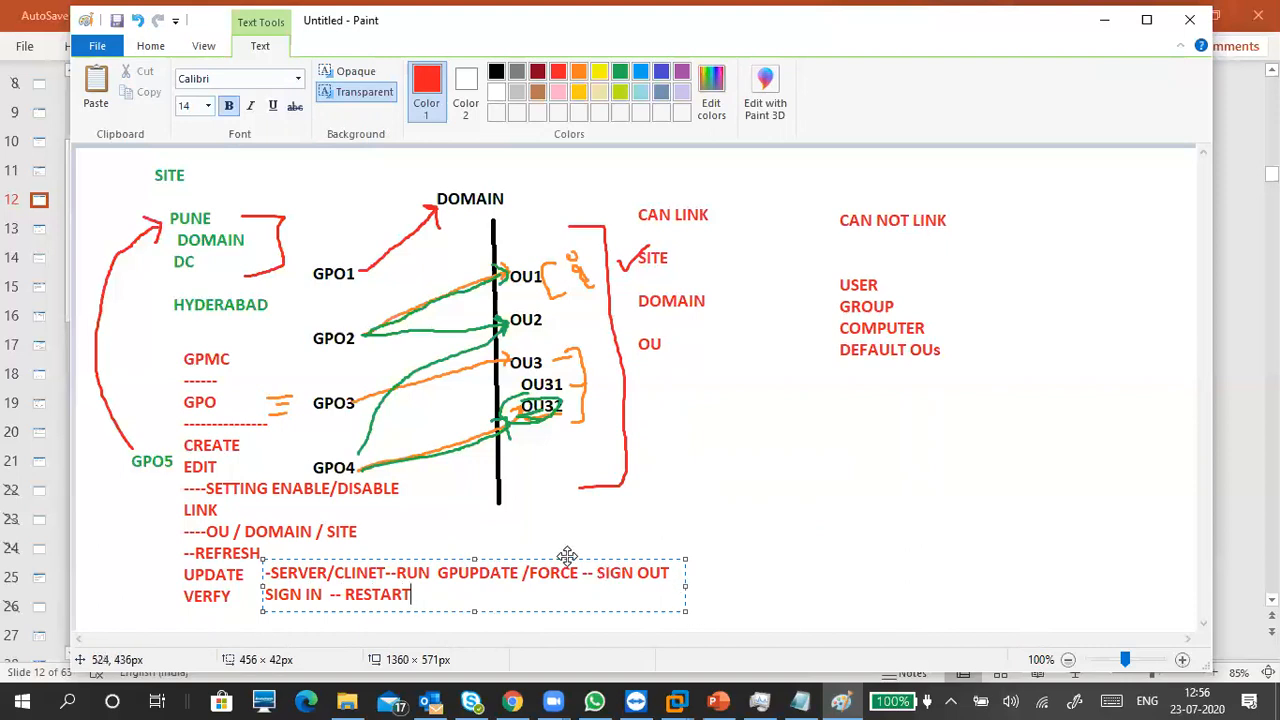
Step: Nudge the GPUPDATE /FORCE note into place and add a red list reading CREATE, EDIT, LINK, UPDATE, VERIFY below the CAN LINK and CAN NOT LINK columns
left_click_drag(573, 557, 578, 554)
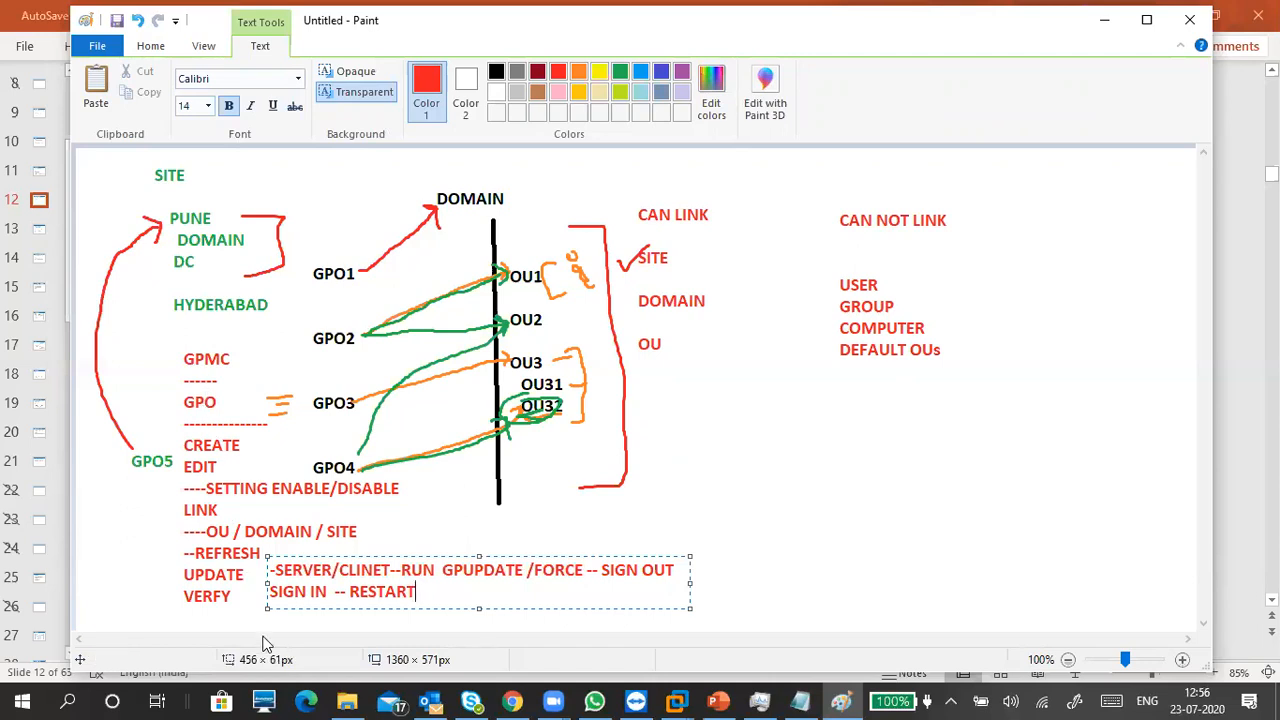
left_click(763, 446)
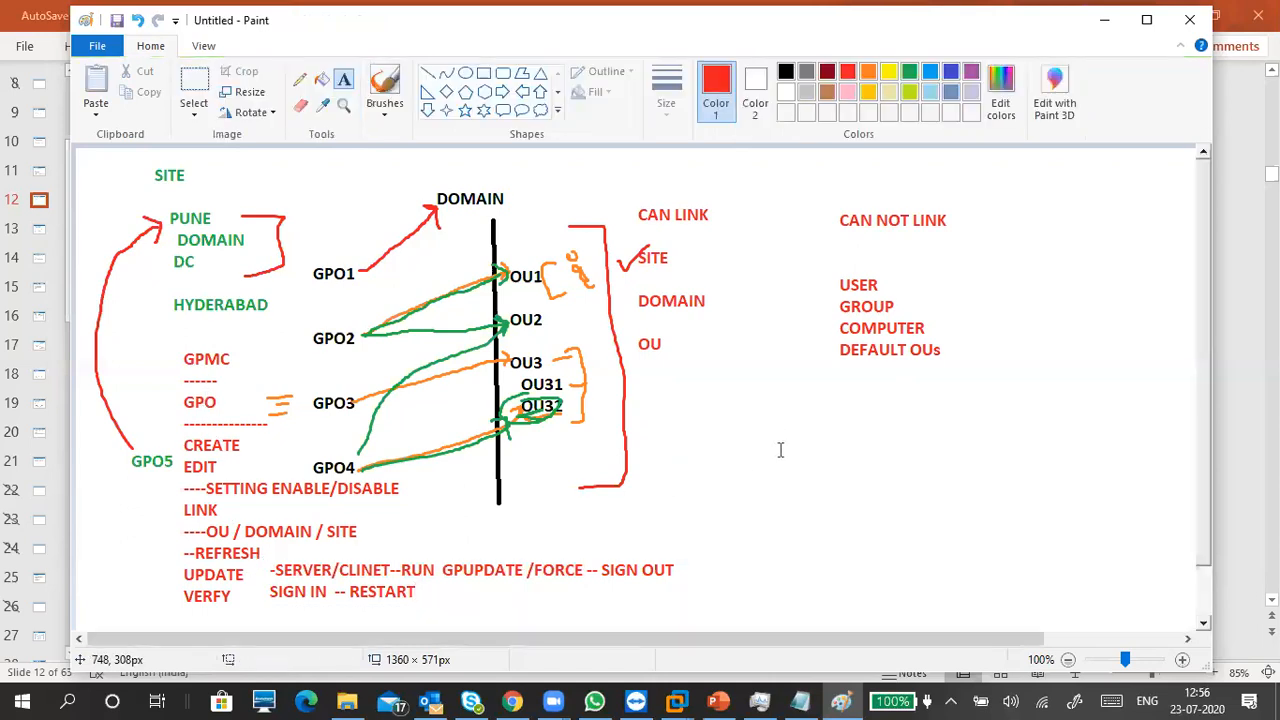
left_click(761, 396)
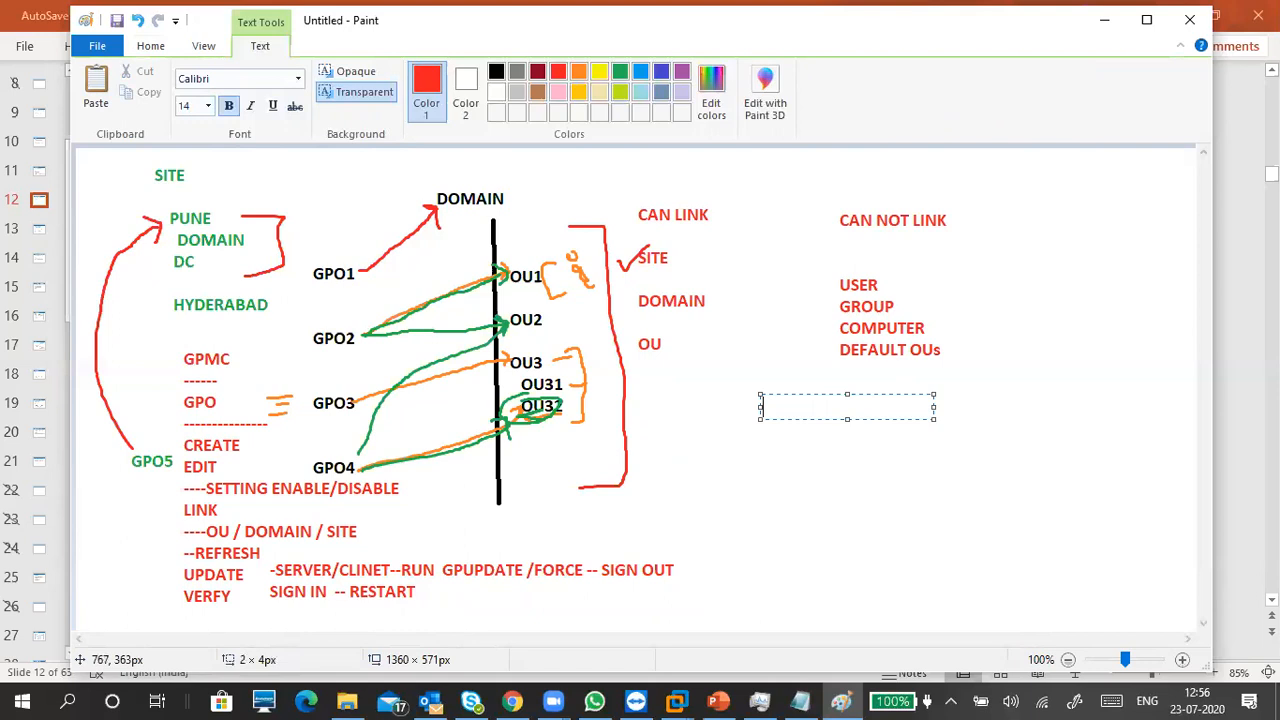
type("CREATE")
key("Return")
type("EDIT")
key("Return")
type("LINK")
key("Return")
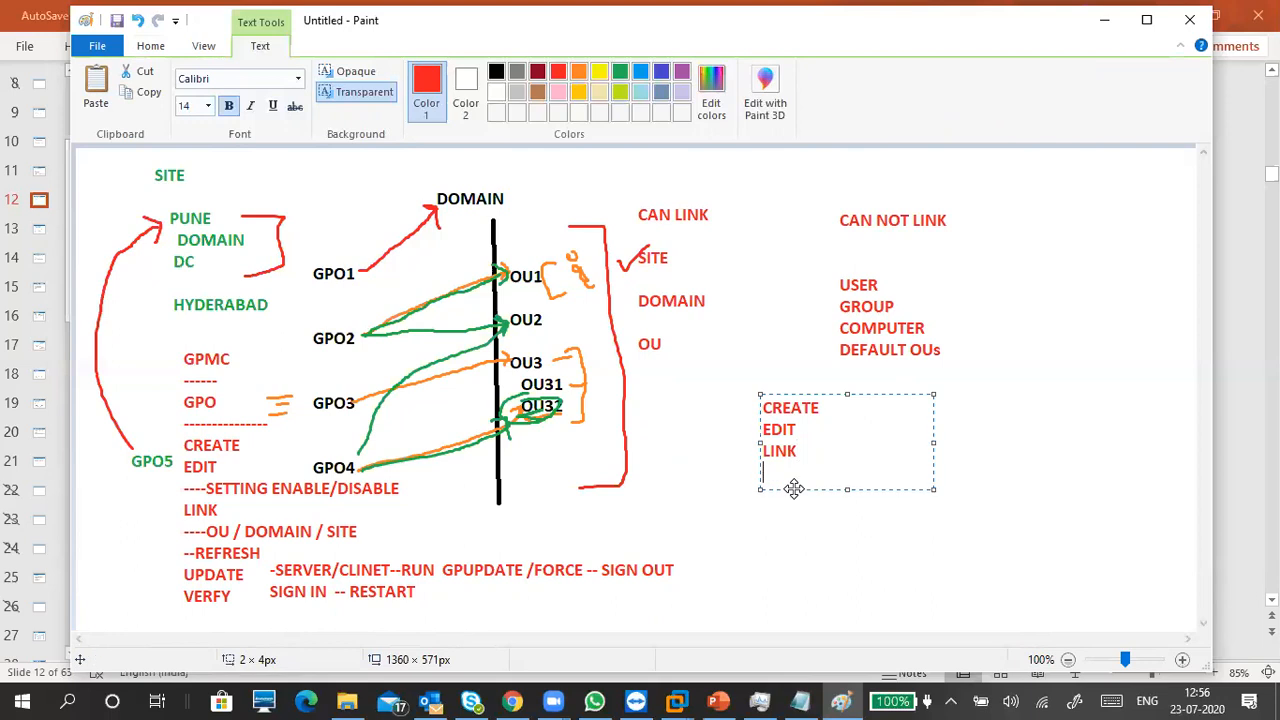
type("UPDATE")
key("Return")
type("VERIFY")
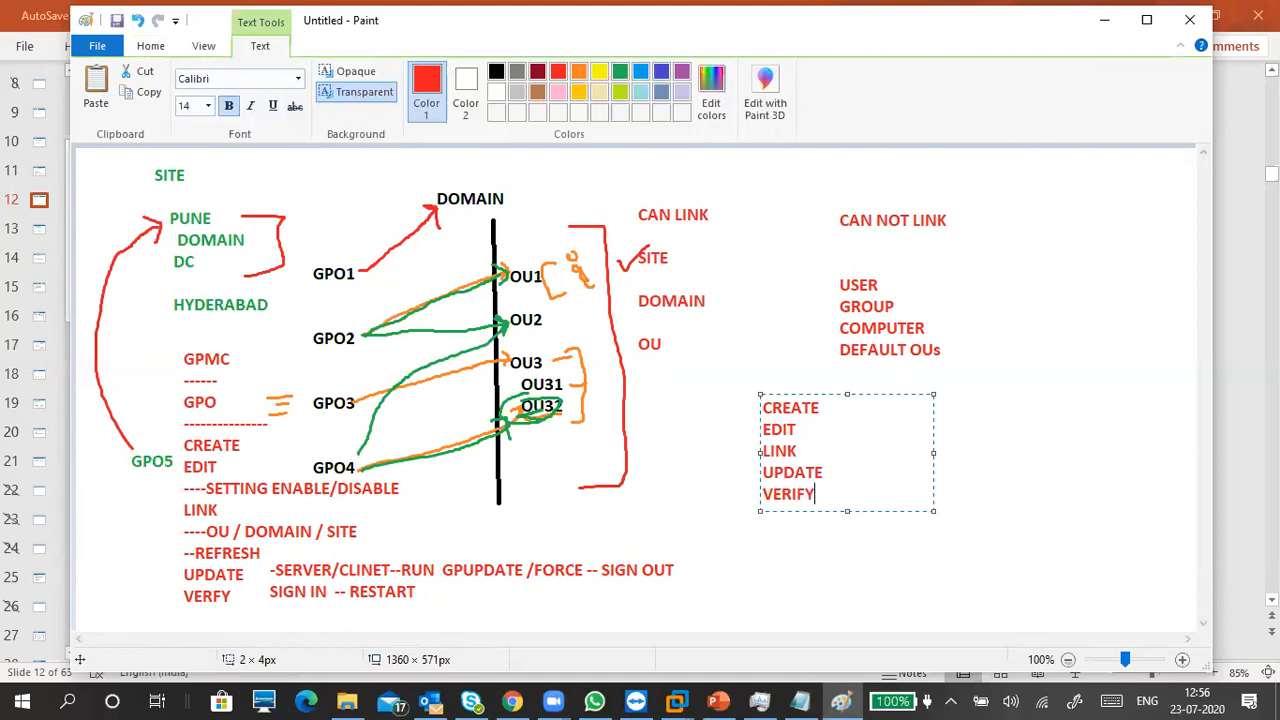
left_click_drag(800, 392, 799, 396)
left_click(708, 425)
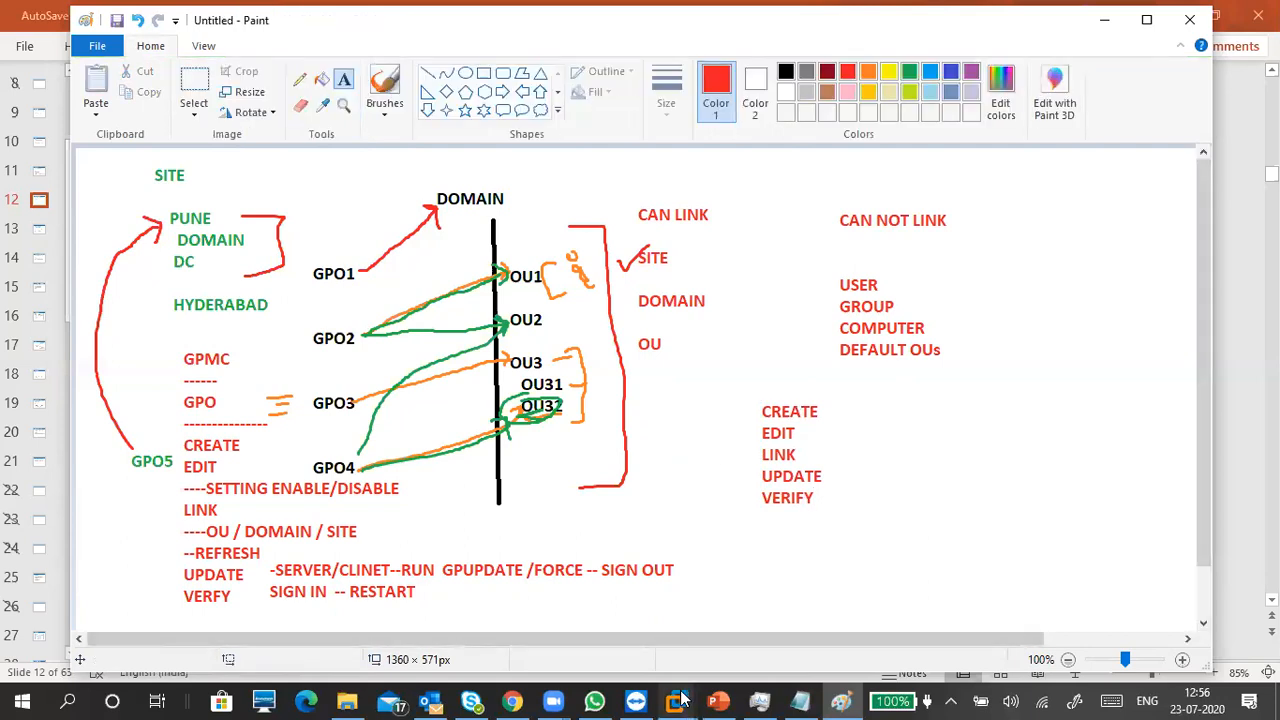
Step: Switch to the W10-C1 virtual machine in VMware Workstation and open its Control Panel in a maximized window
mouse_move(681, 698)
left_click(864, 577)
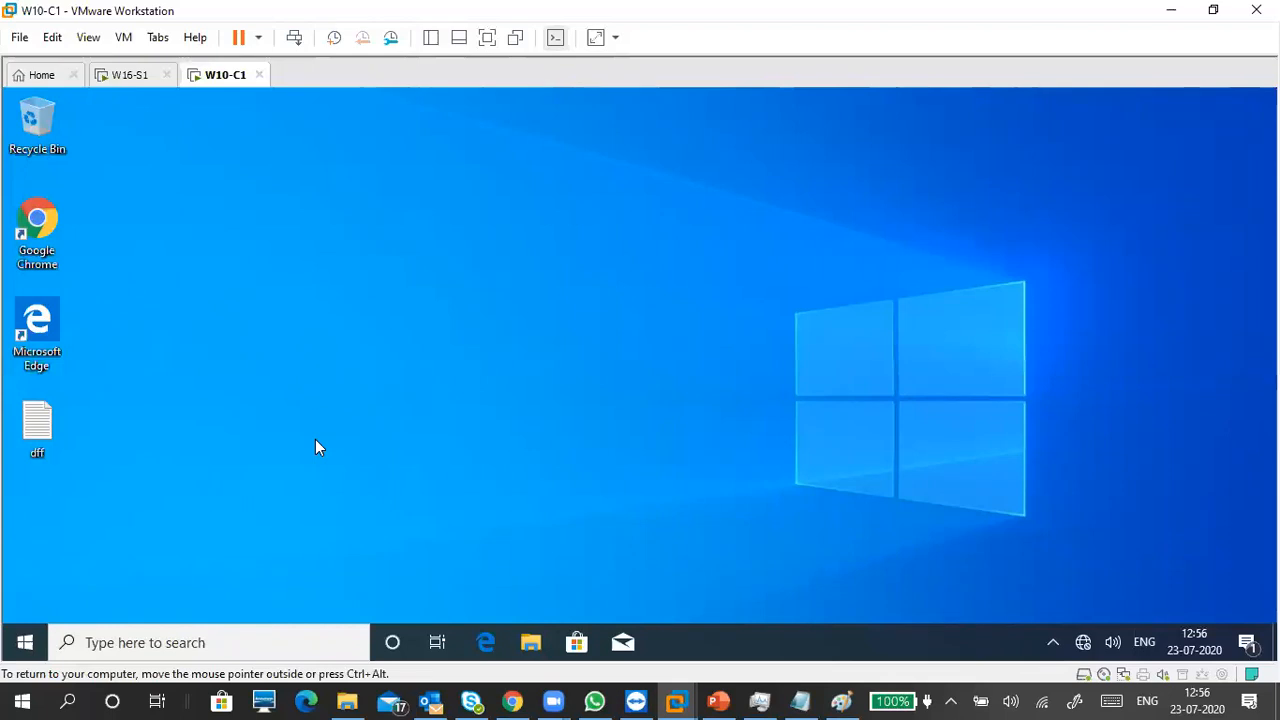
key("super")
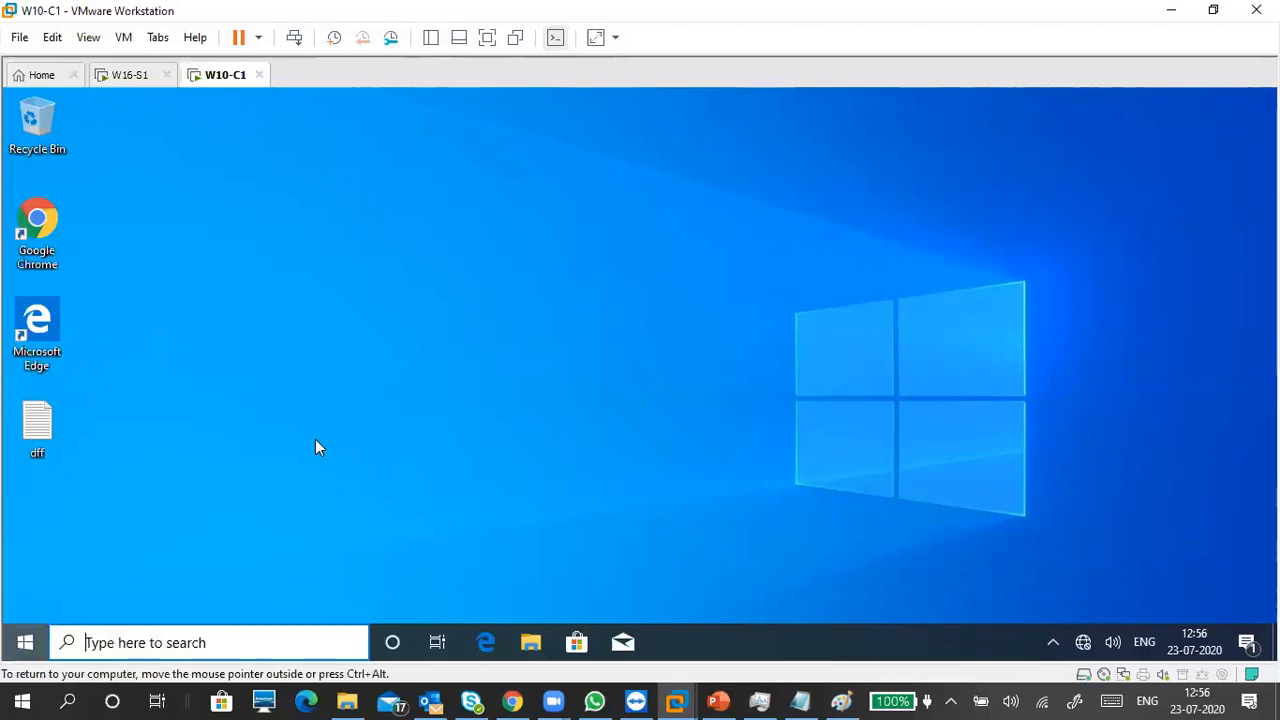
type("control")
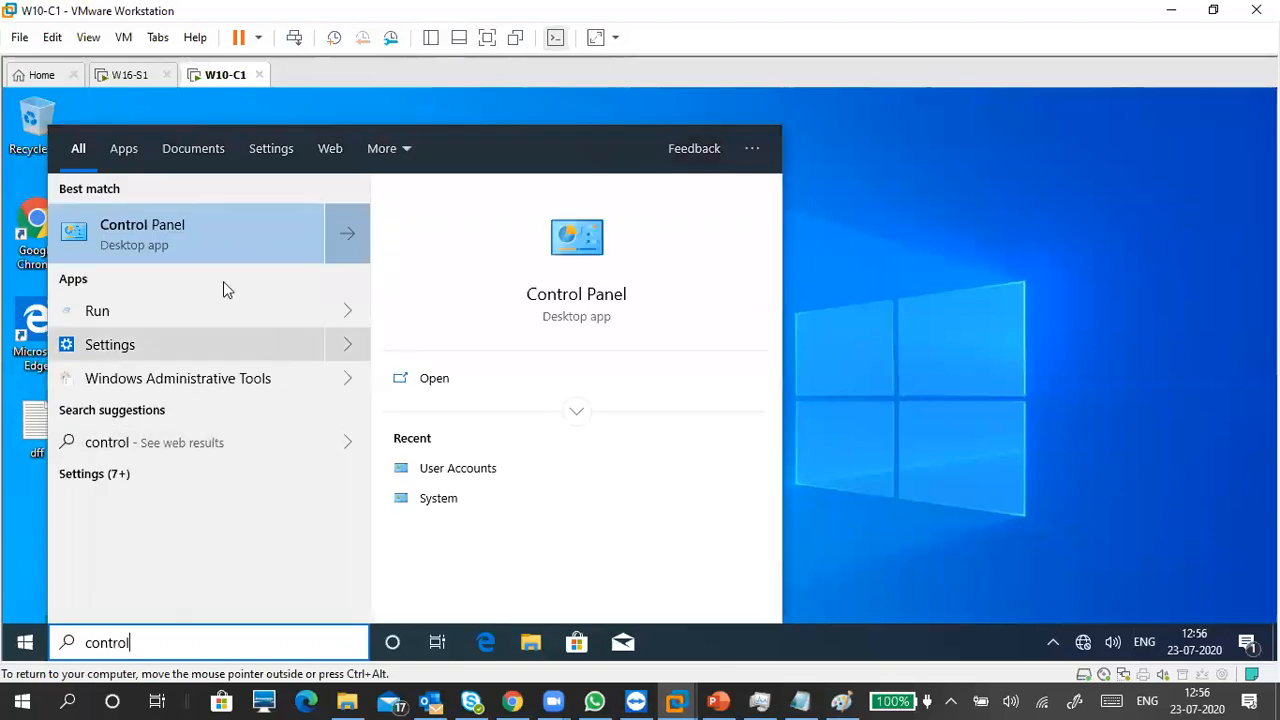
left_click(193, 233)
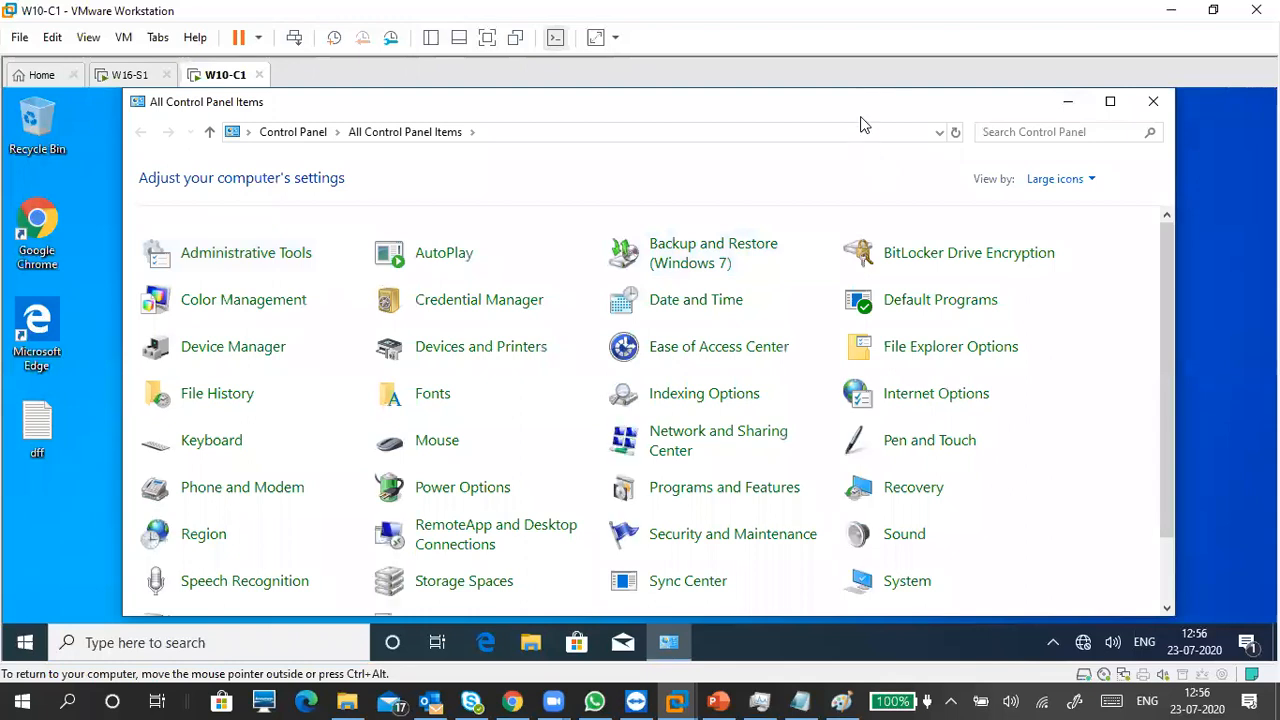
double_click(863, 108)
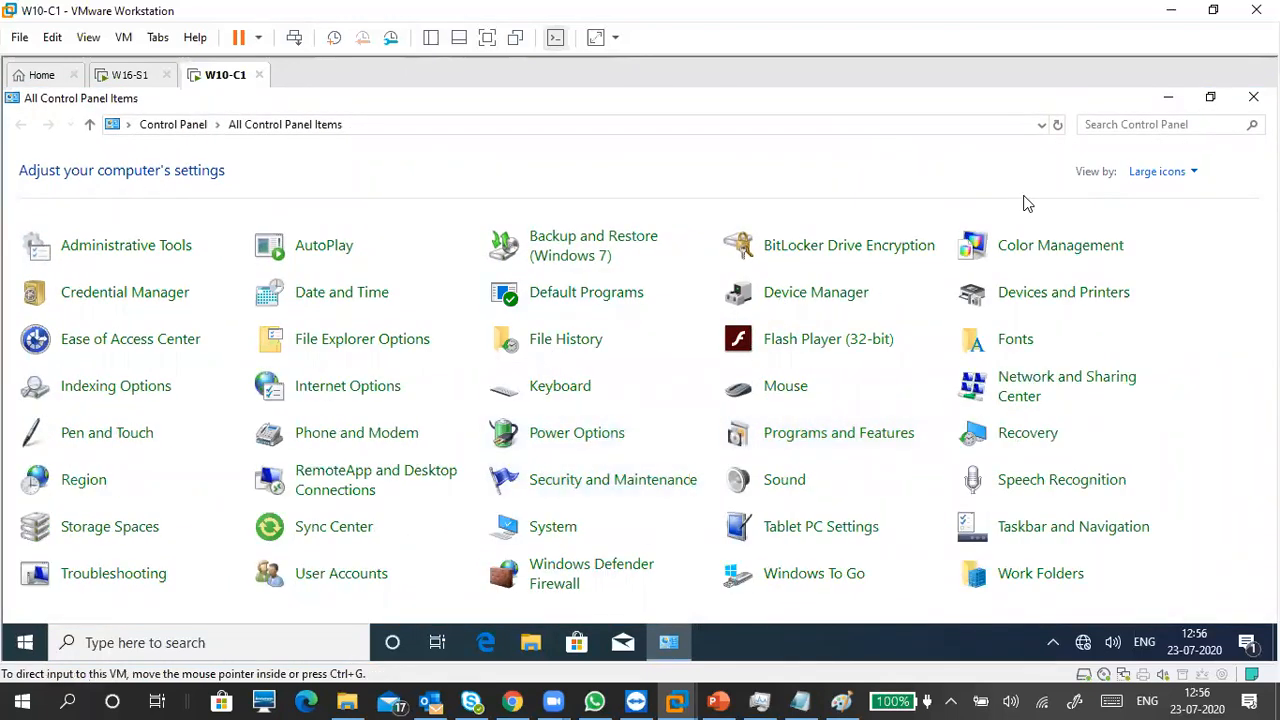
Step: Show Control Panel by Category and open the homepage settings under Network and Internet, moving the dialog towards the middle
left_click(1155, 176)
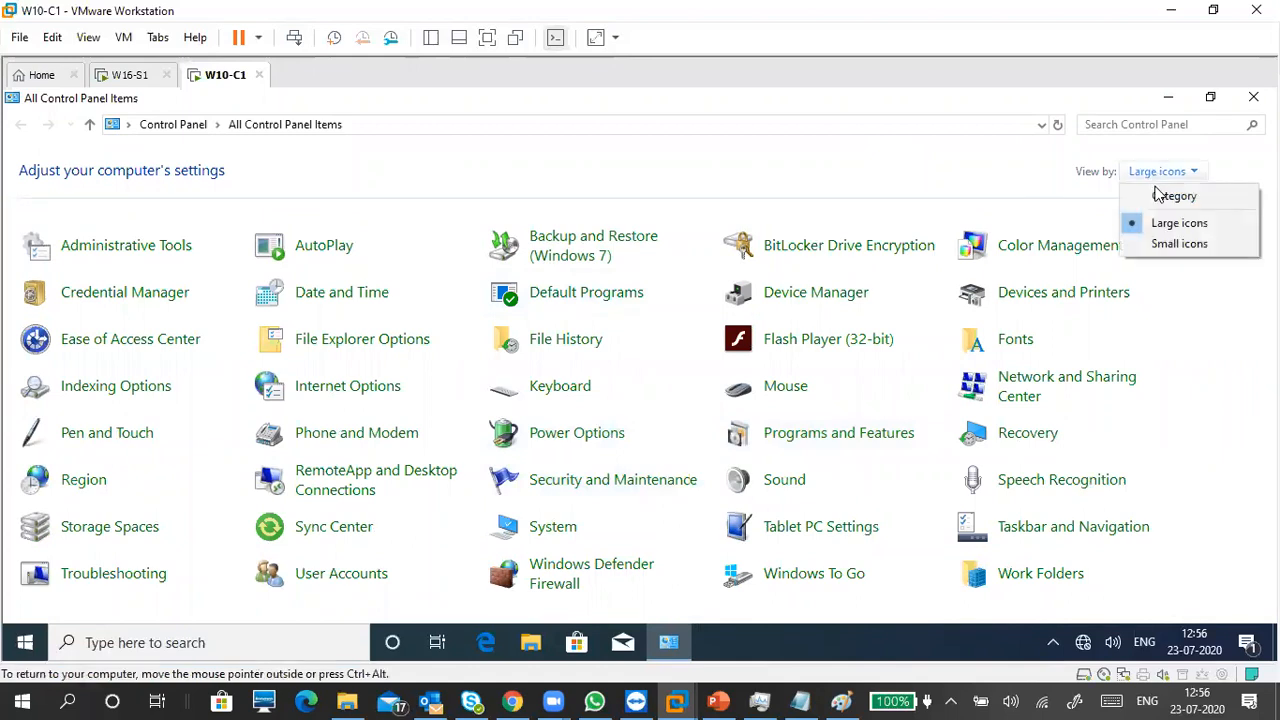
left_click(1164, 200)
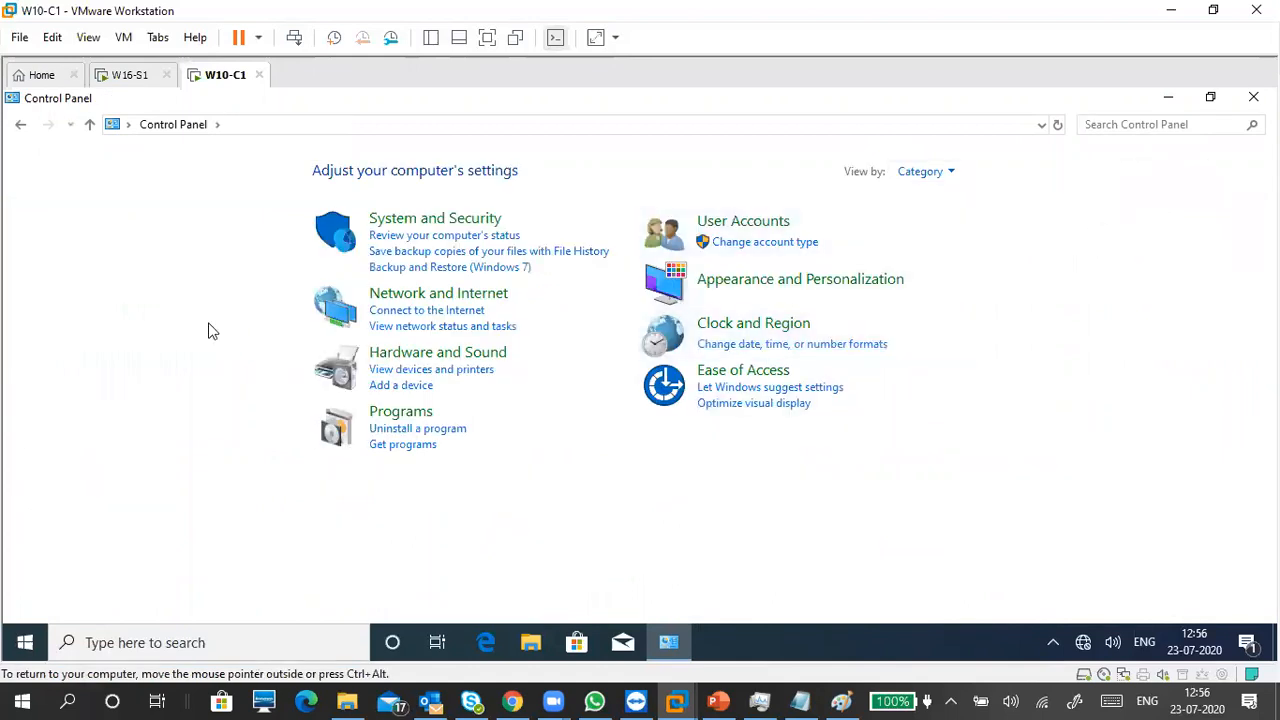
left_click(461, 302)
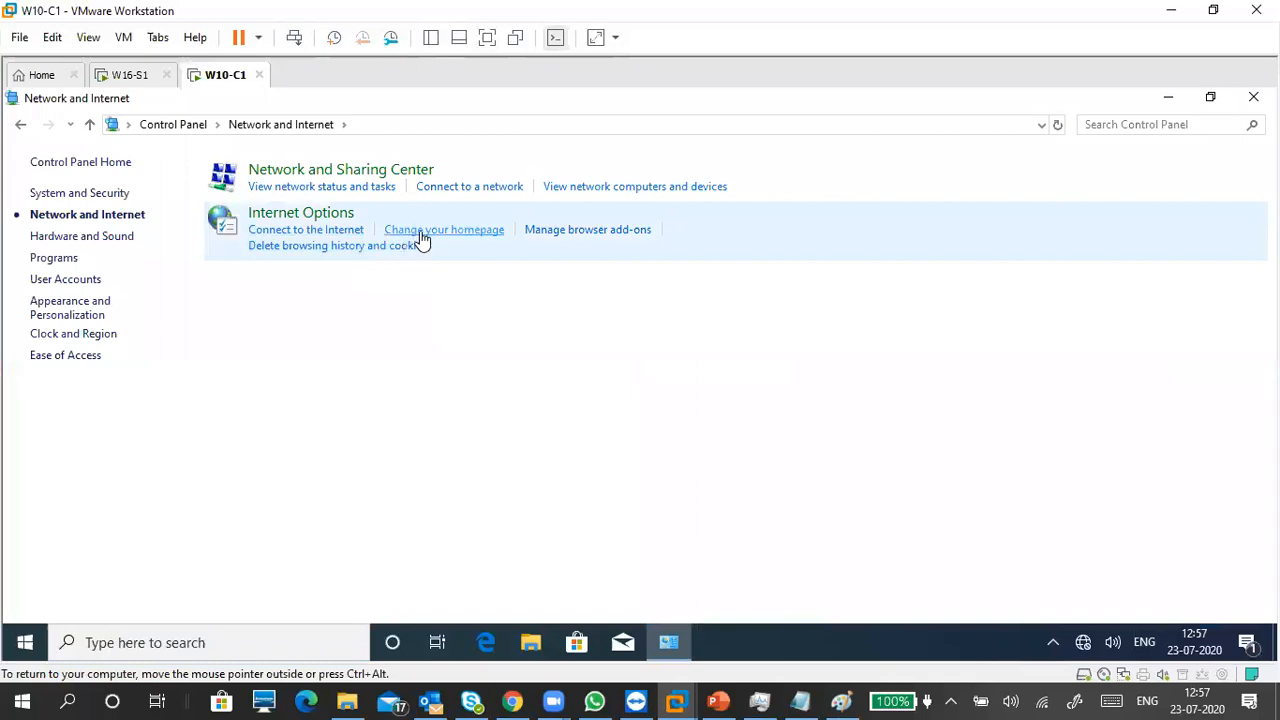
left_click(474, 236)
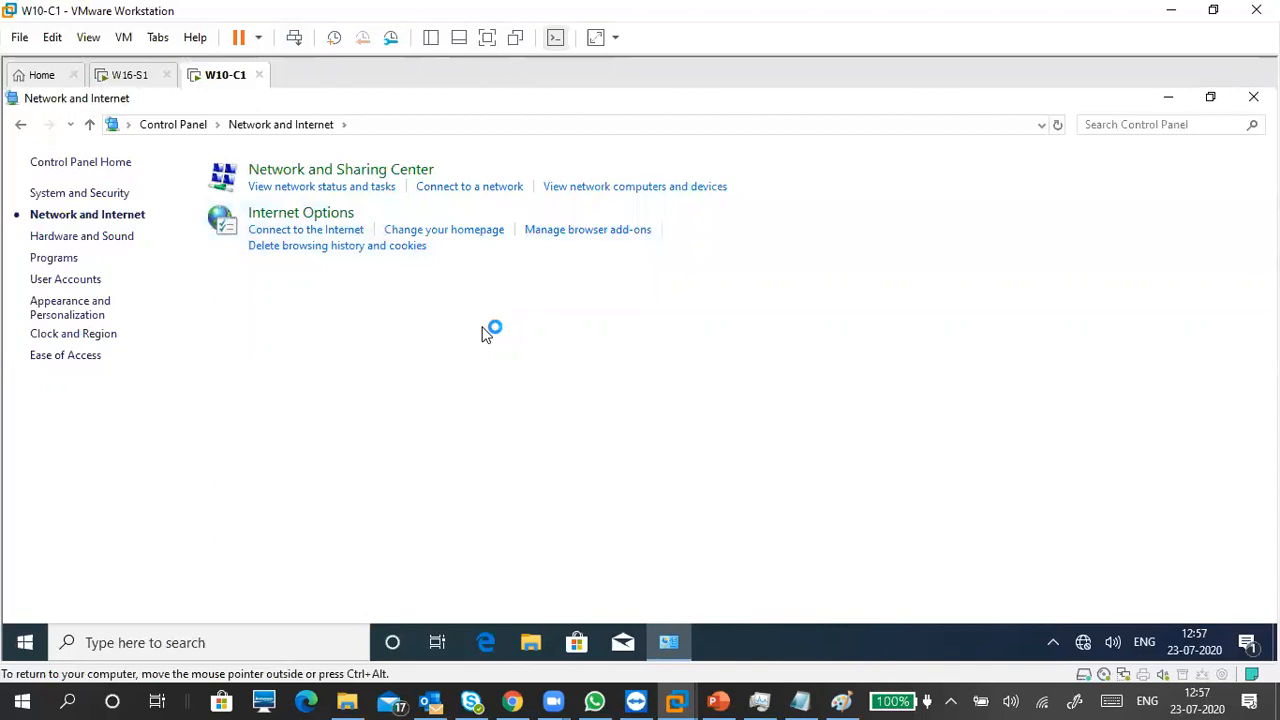
left_click_drag(286, 137, 546, 152)
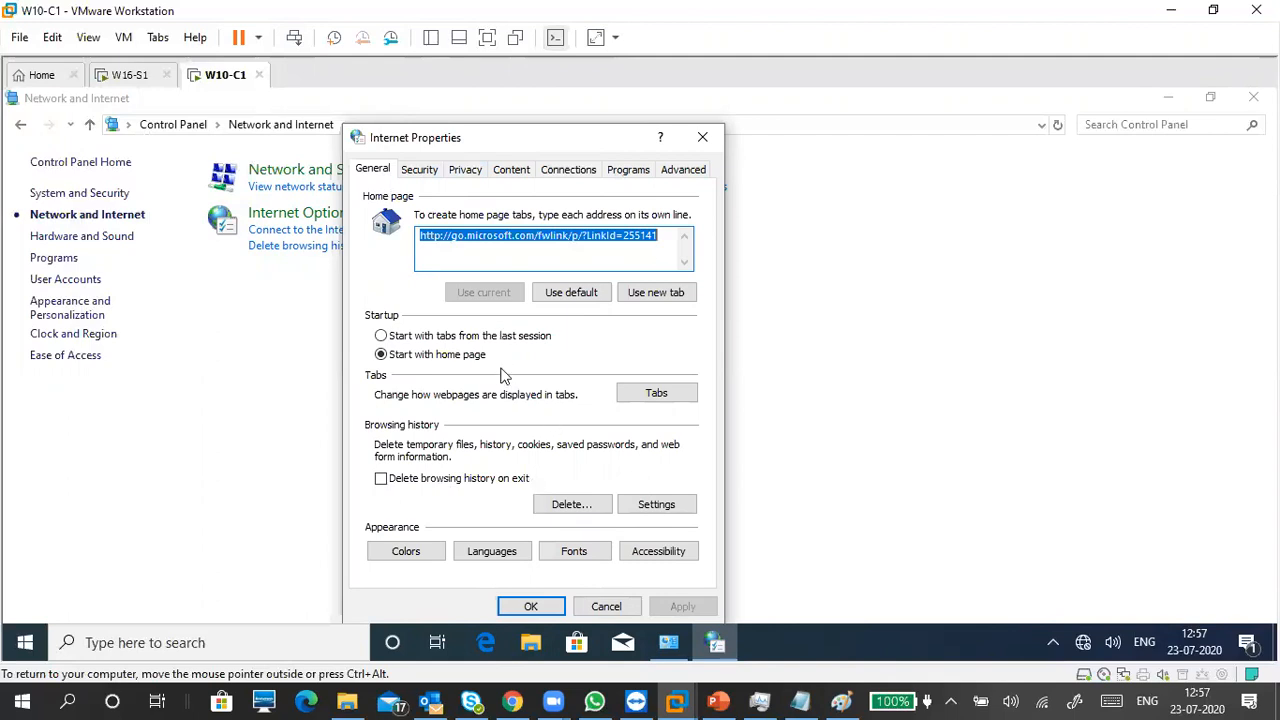
Step: Look through the Security, Privacy and Content pages of Internet Properties, return to General and reposition the dialog
left_click(420, 171)
left_click(464, 170)
left_click(511, 170)
left_click(374, 171)
left_click_drag(478, 140, 502, 125)
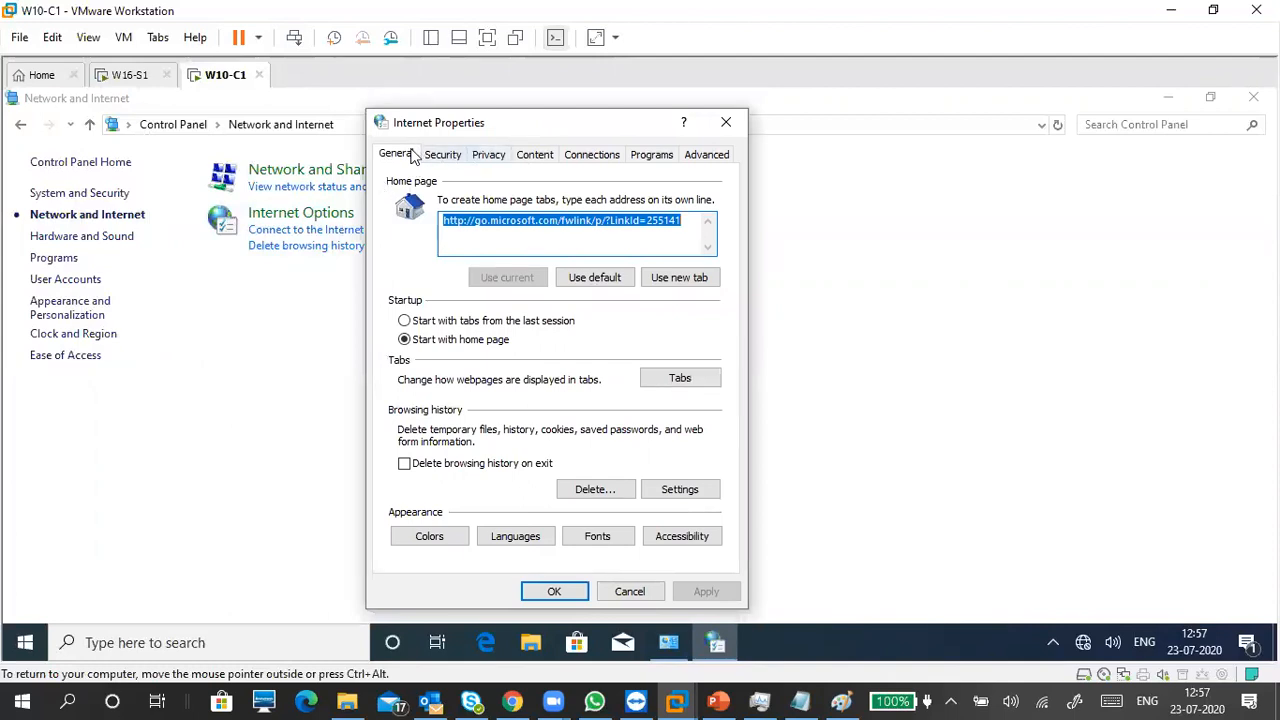
mouse_move(465, 138)
left_mouse_down()
mouse_move(483, 140)
mouse_move(452, 135)
left_mouse_up()
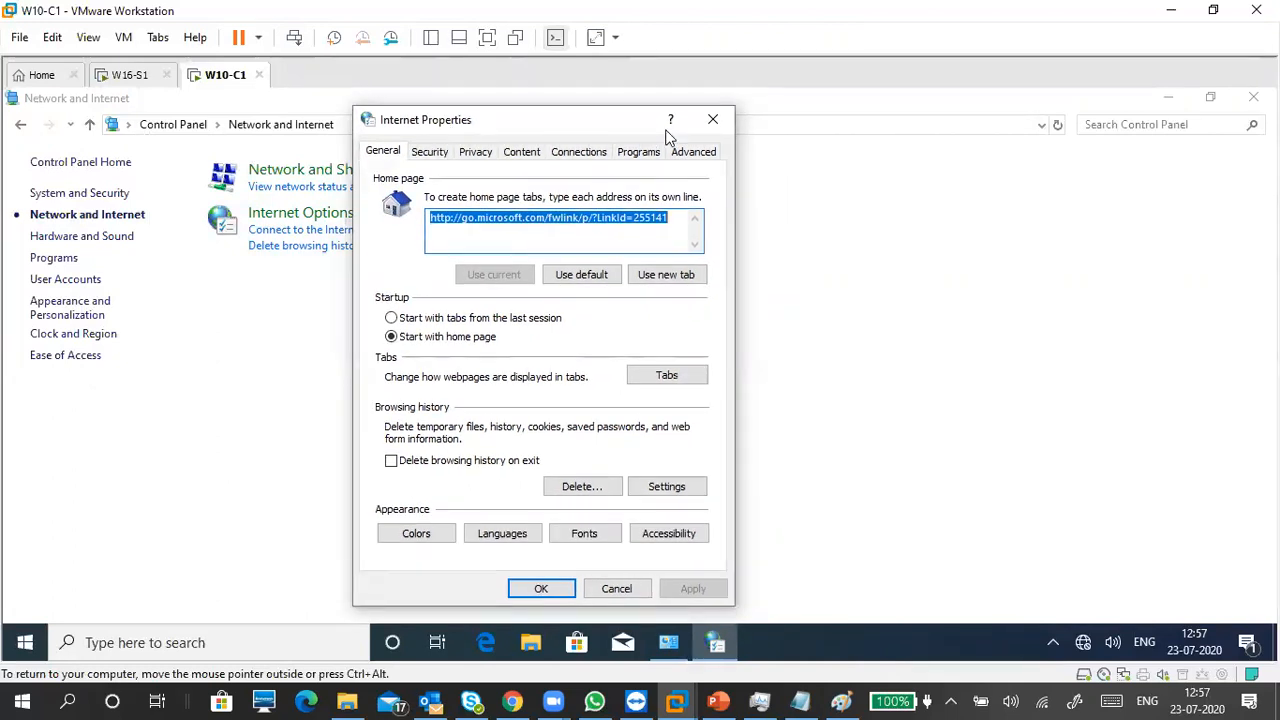
Step: Reopen Internet Properties through Internet Options and through Change your homepage, and close the dialog and Control Panel
left_click(712, 119)
left_click(333, 215)
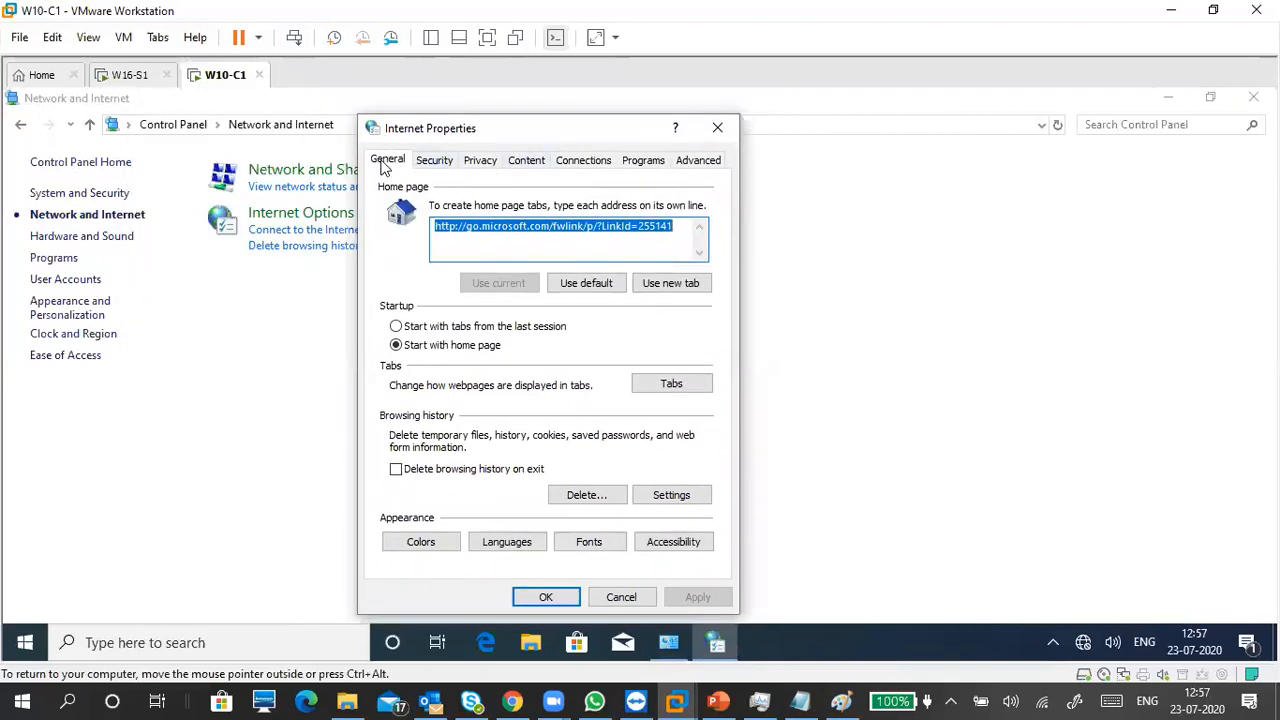
left_click(716, 128)
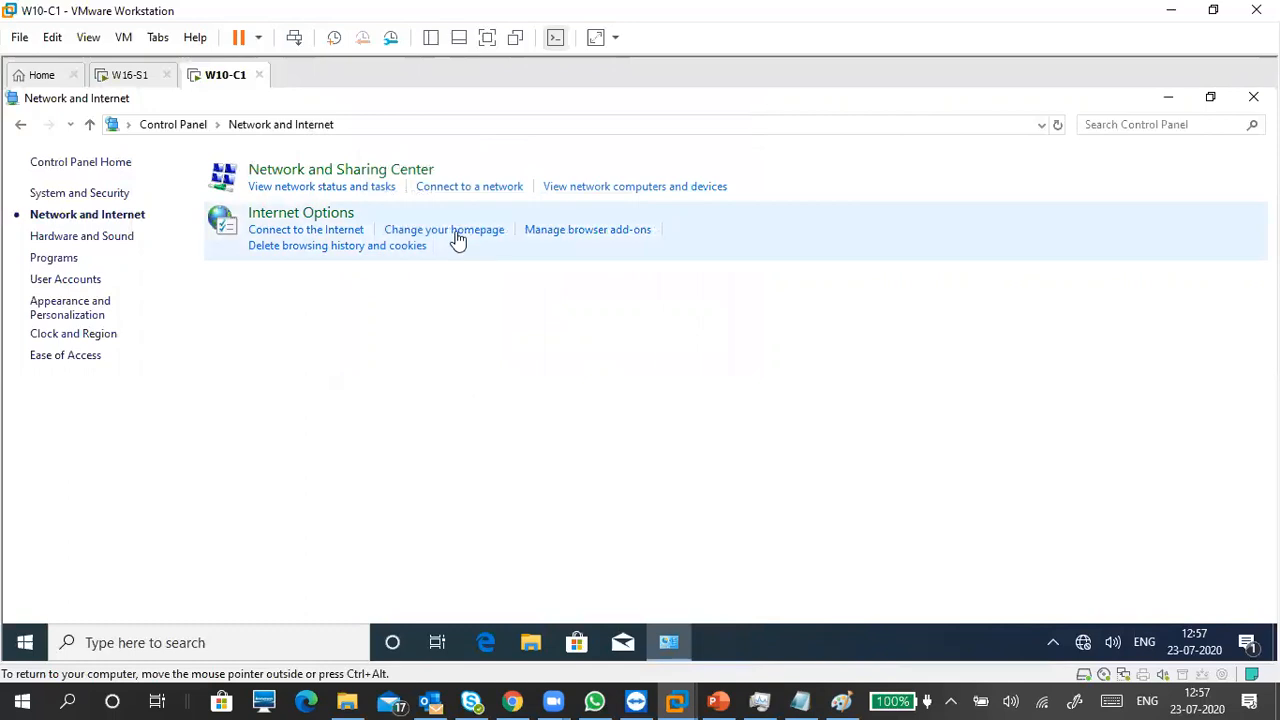
left_click(452, 233)
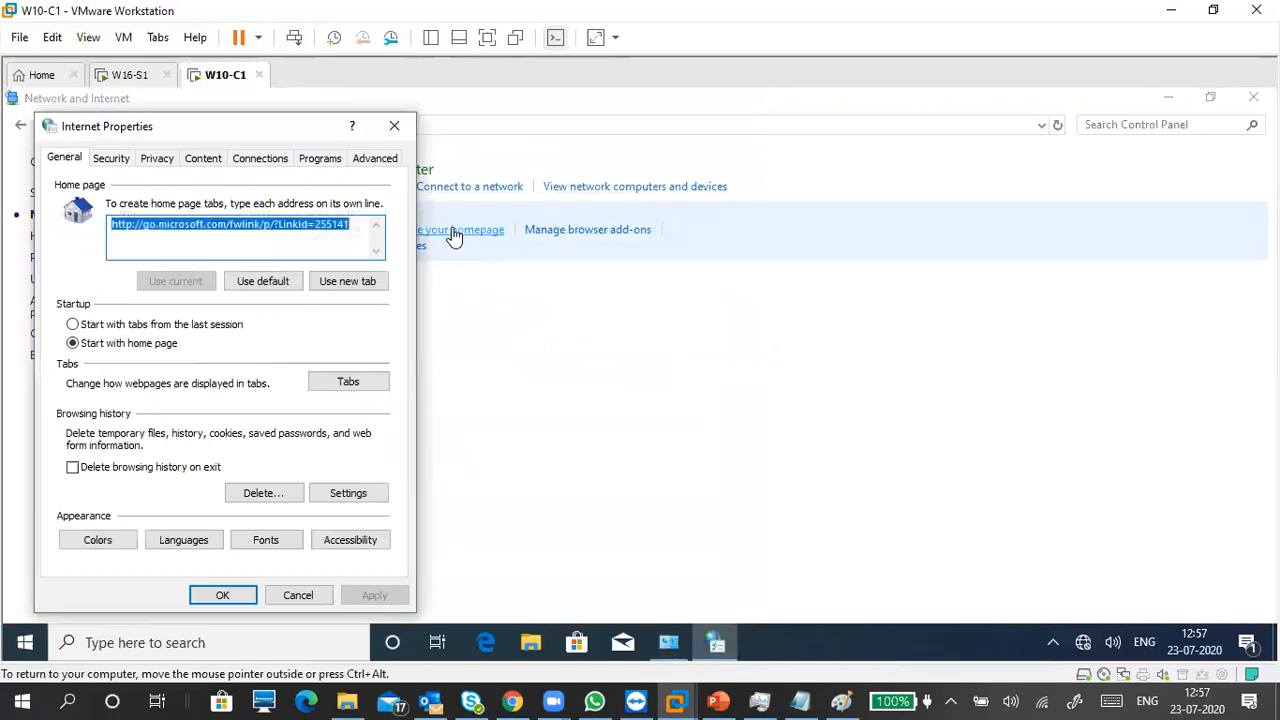
left_click_drag(232, 134, 487, 163)
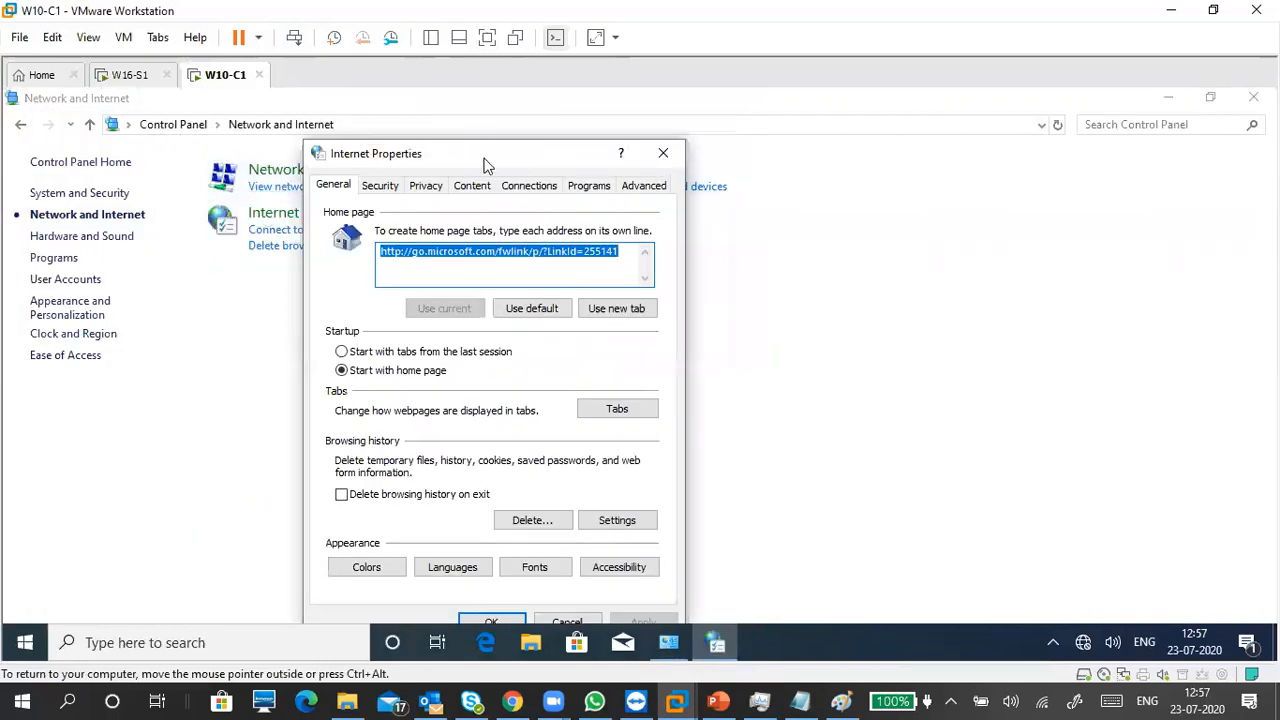
left_click(663, 153)
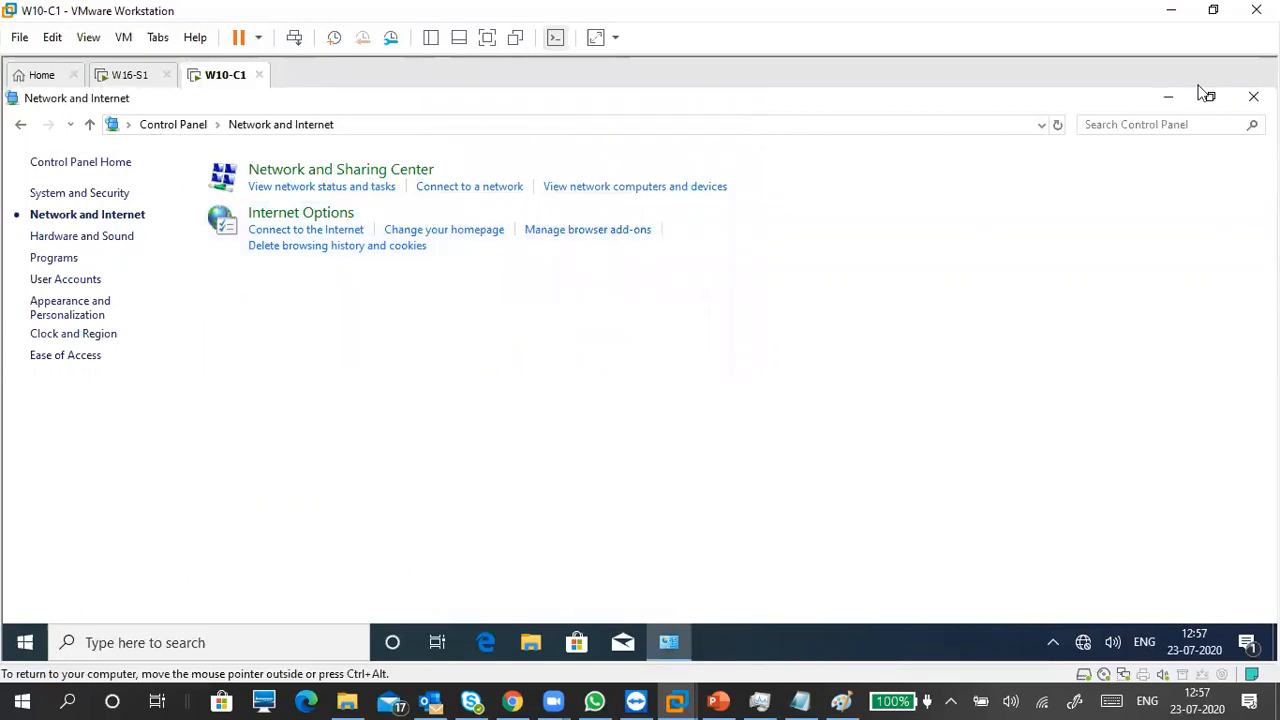
left_click(1253, 97)
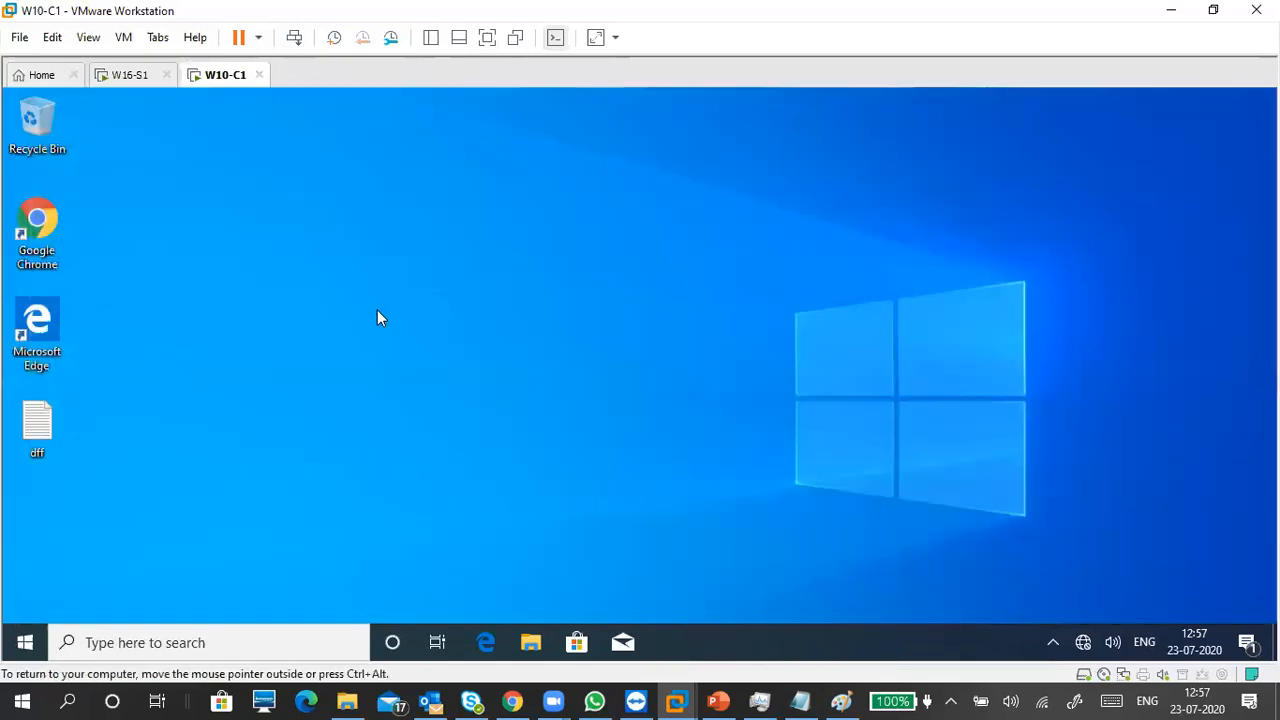
Step: Go to the W16-S1 virtual machine and unlock it by entering the domain administrator account password
left_click(135, 86)
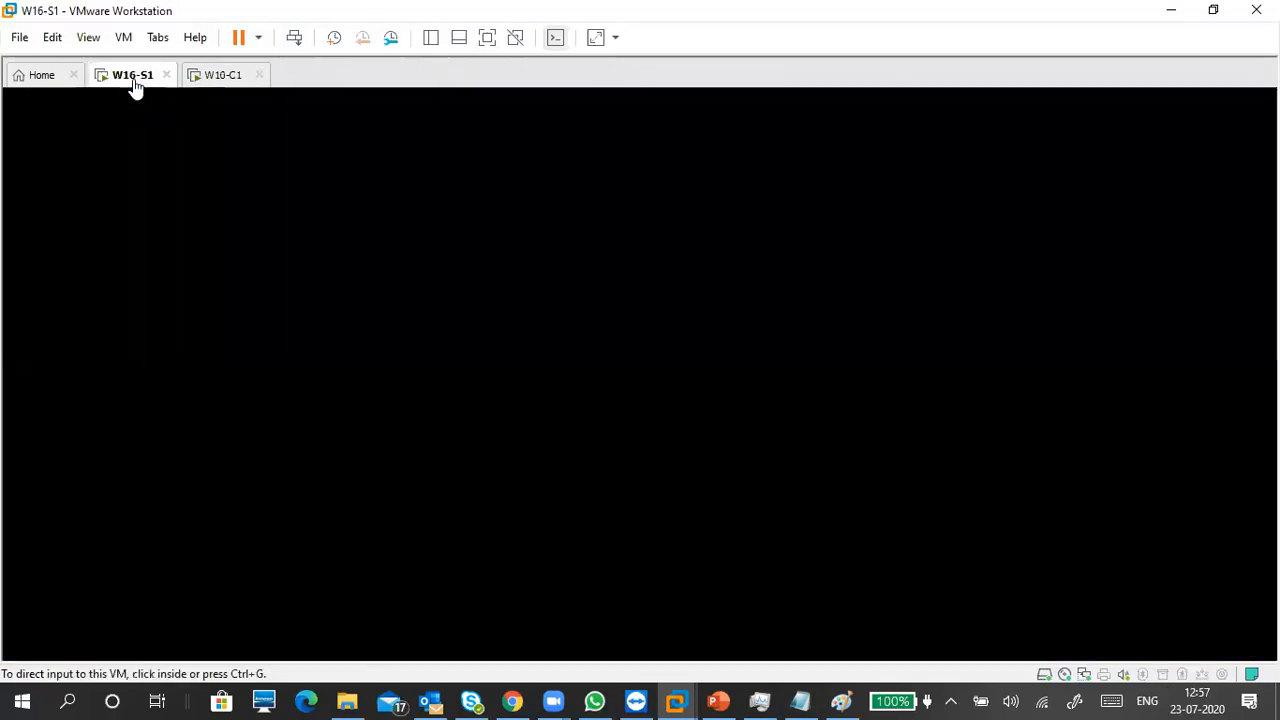
left_click(596, 440)
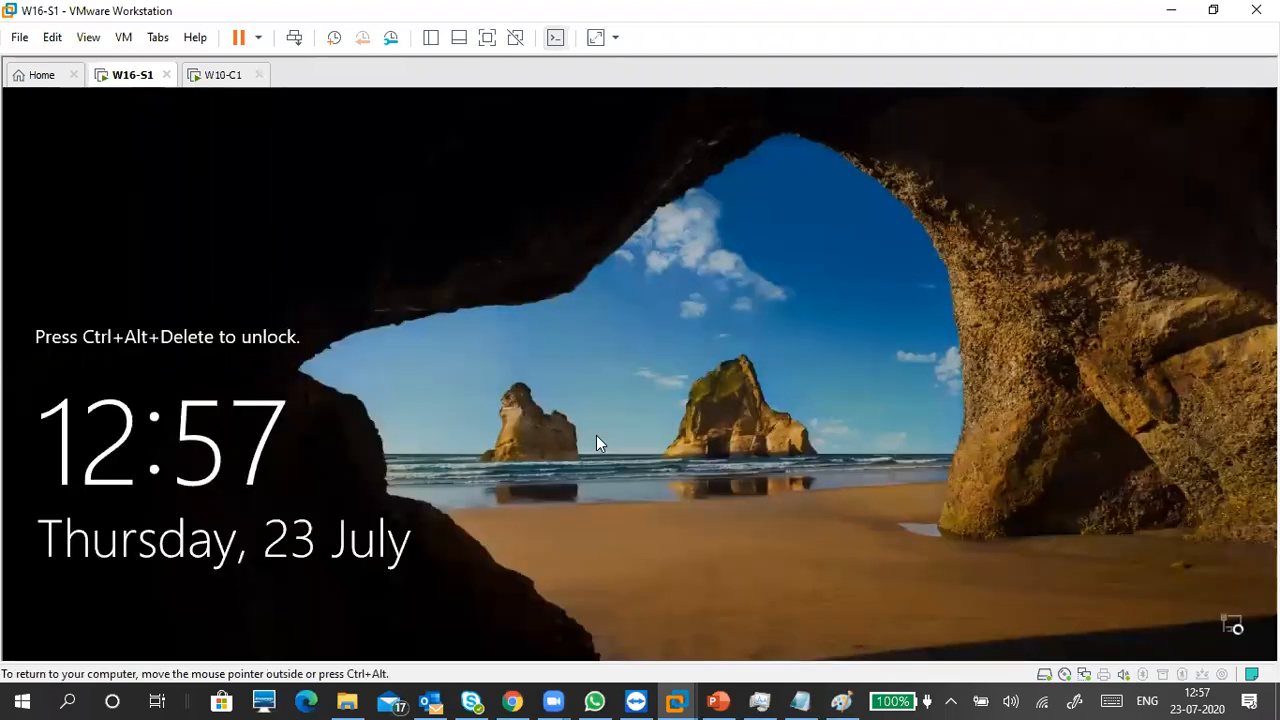
key("ctrl+alt+Insert")
type("••••••")
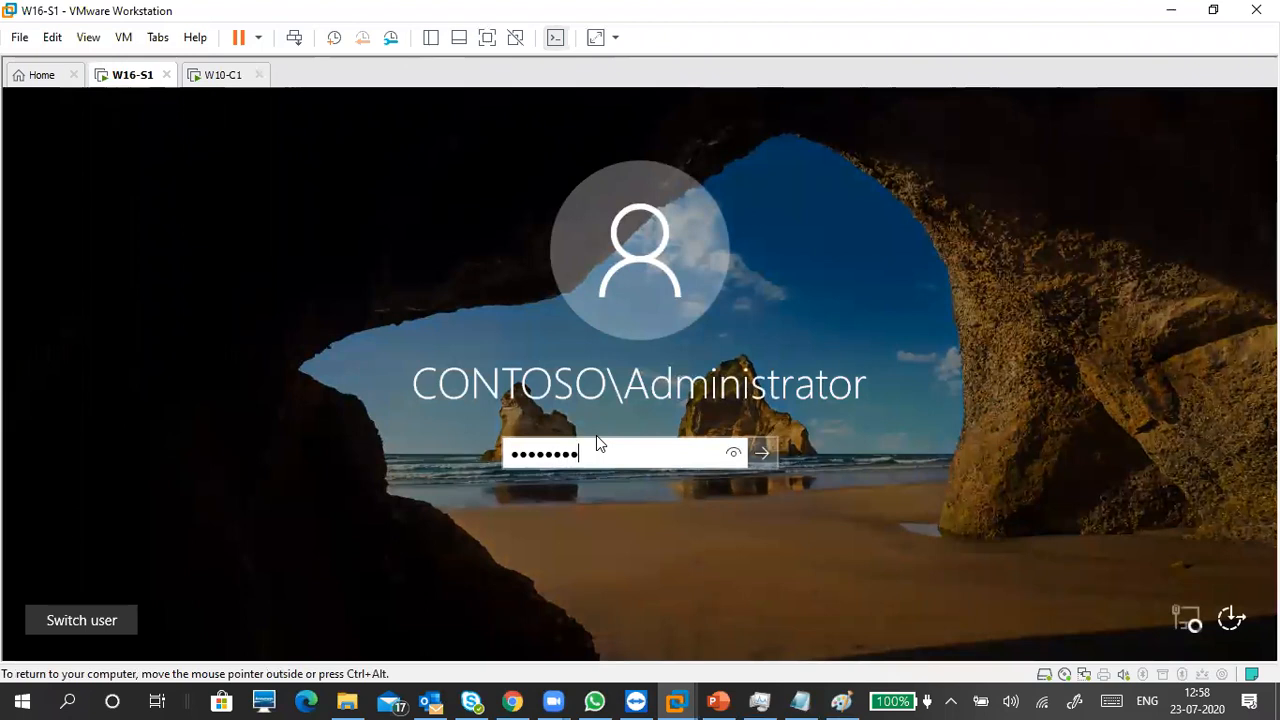
key("Return")
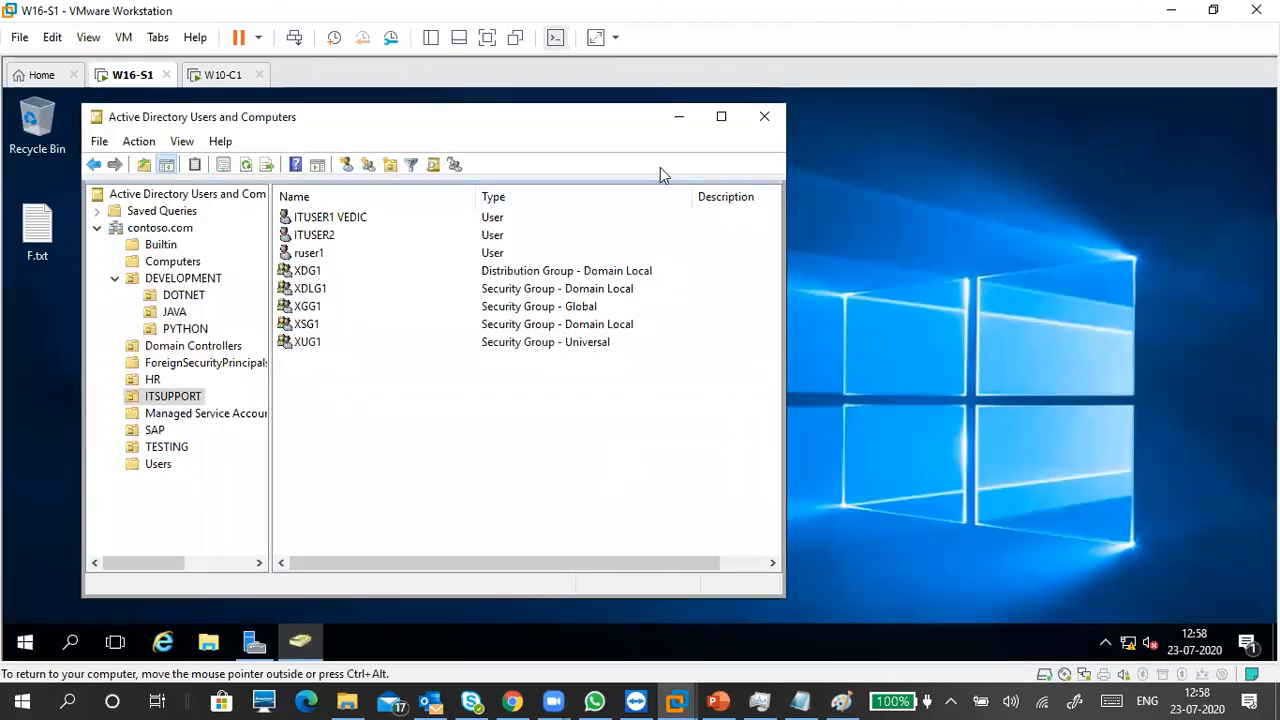
Step: Examine the contents of the ITSUPPORT, TESTING and SAP OUs in Active Directory Users and Computers, and minimize the window
left_click(170, 400)
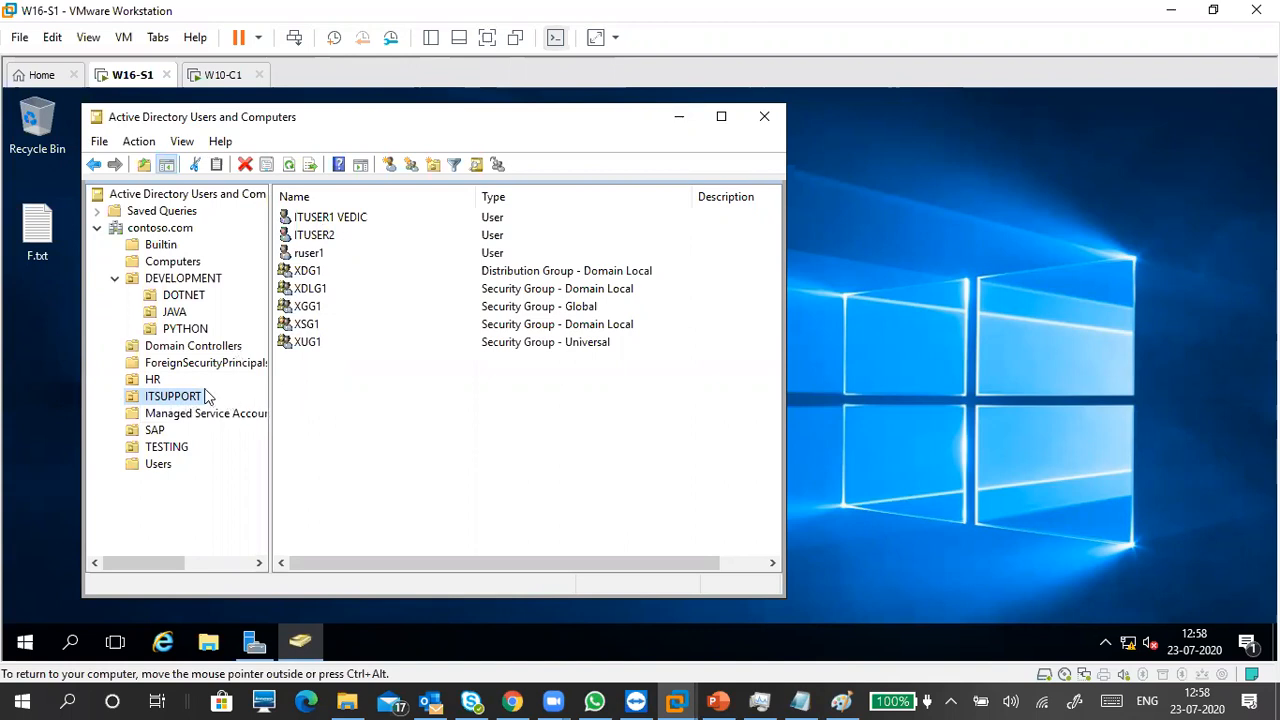
left_click(172, 448)
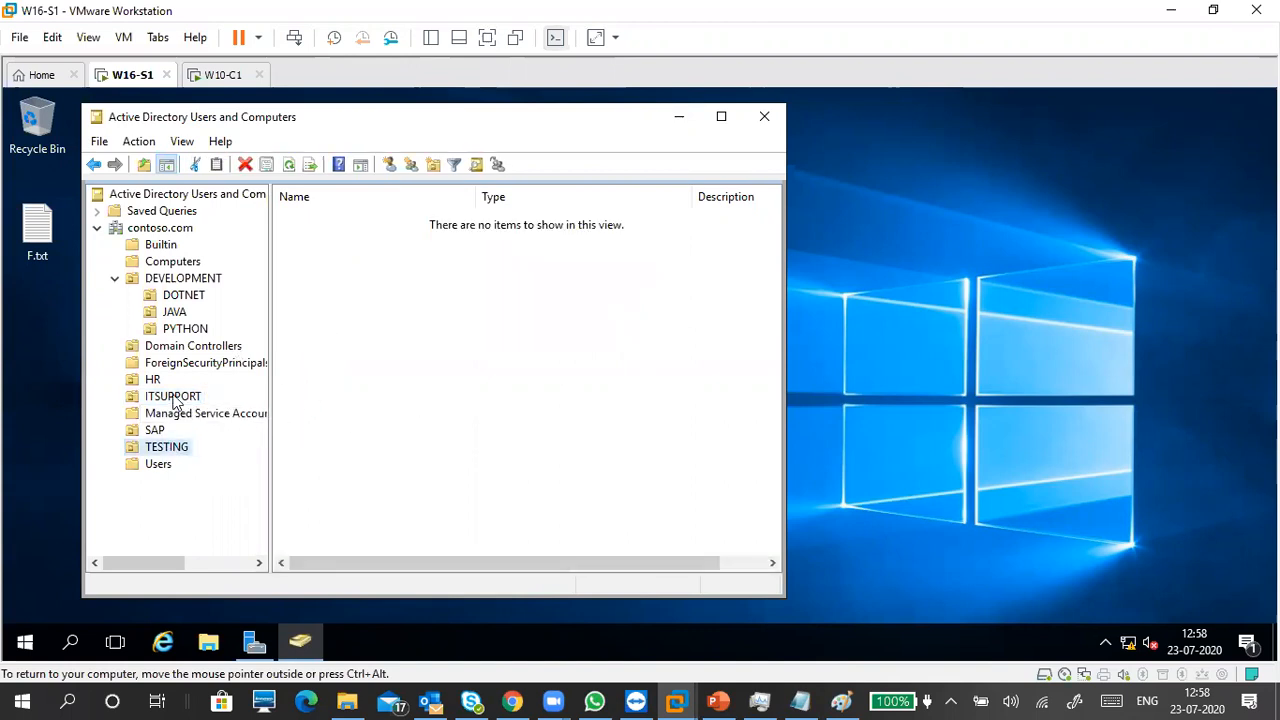
left_click(172, 398)
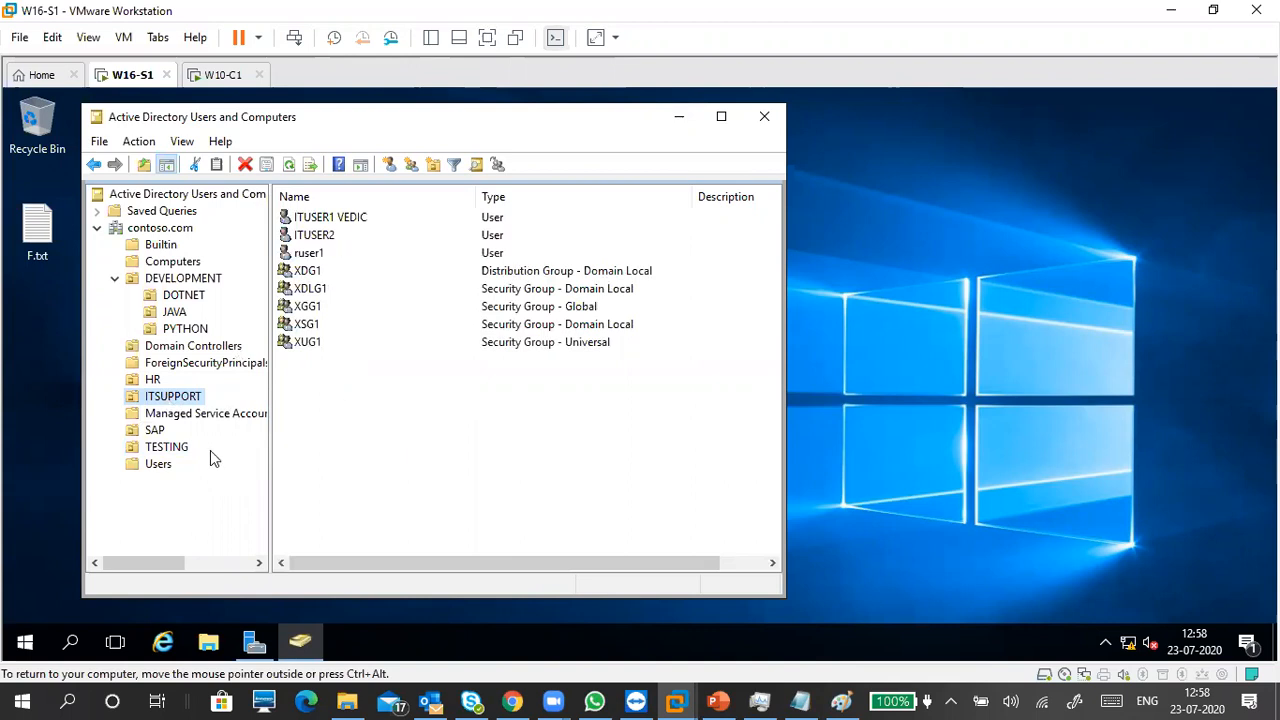
left_click(163, 447)
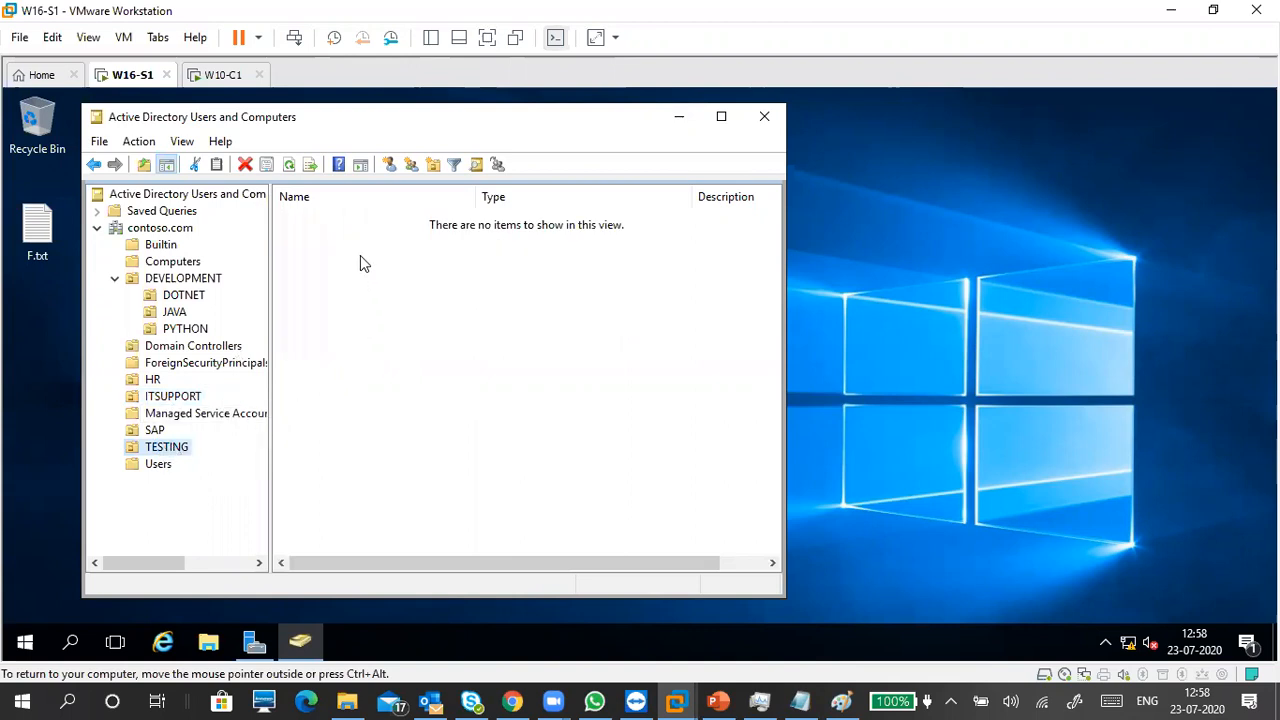
left_click(162, 430)
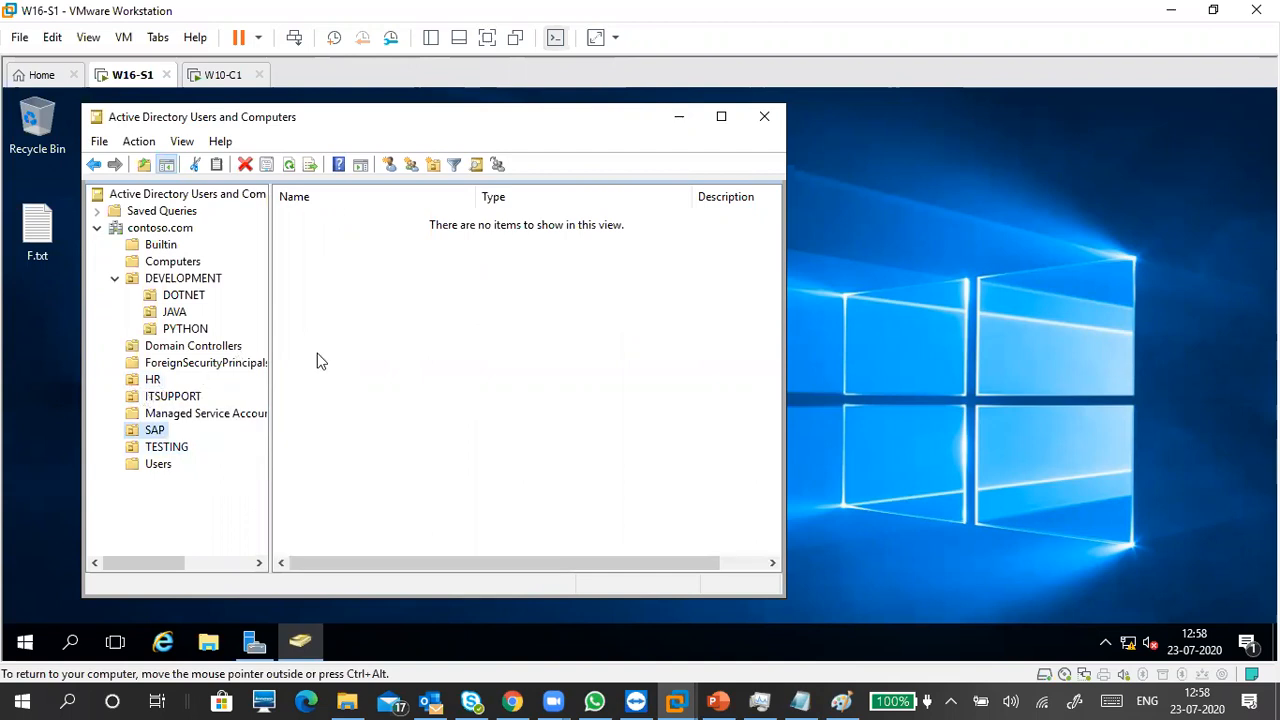
left_click(167, 396)
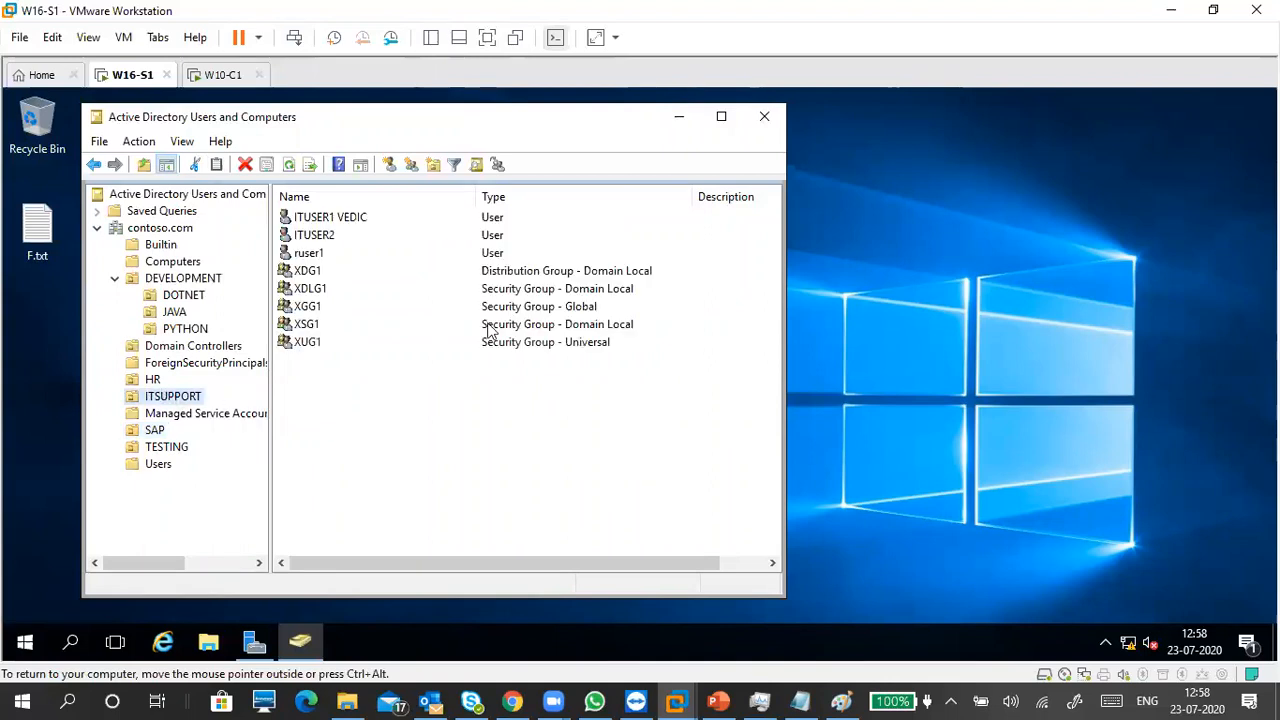
left_click(679, 117)
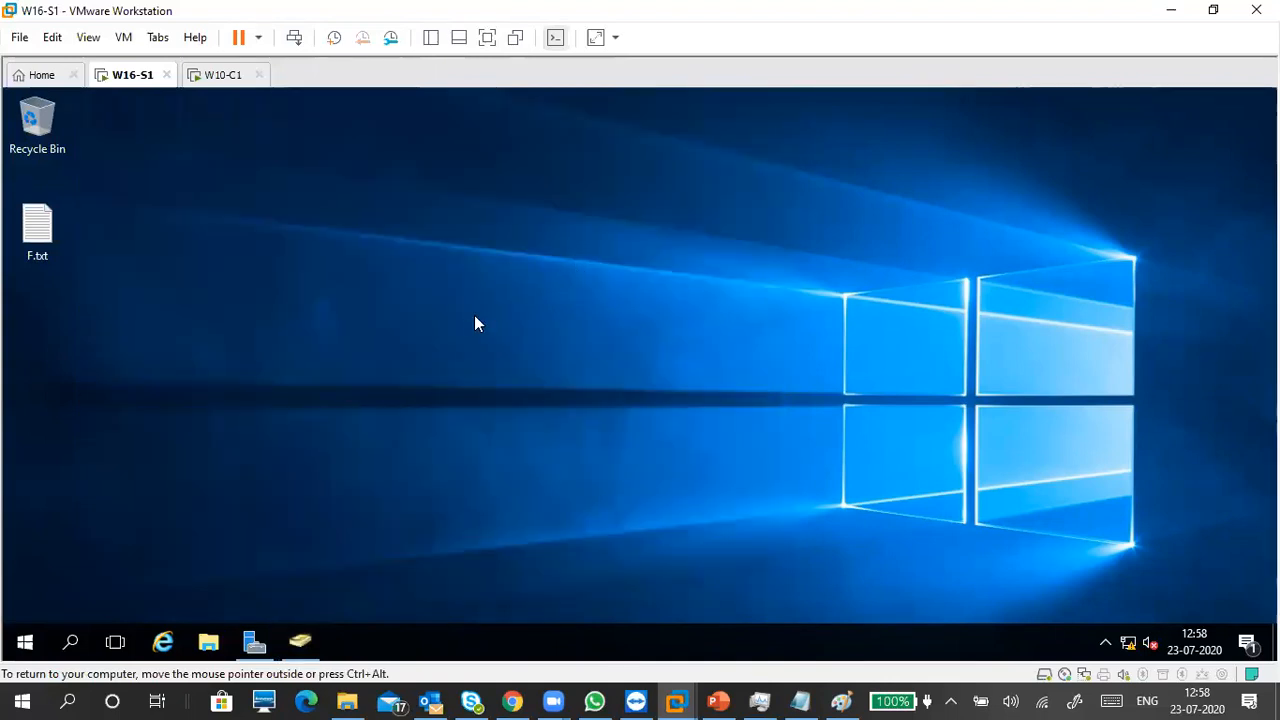
Step: Open Group Policy Management from Server Manager, minimize Server Manager and maximize the console
left_click(254, 641)
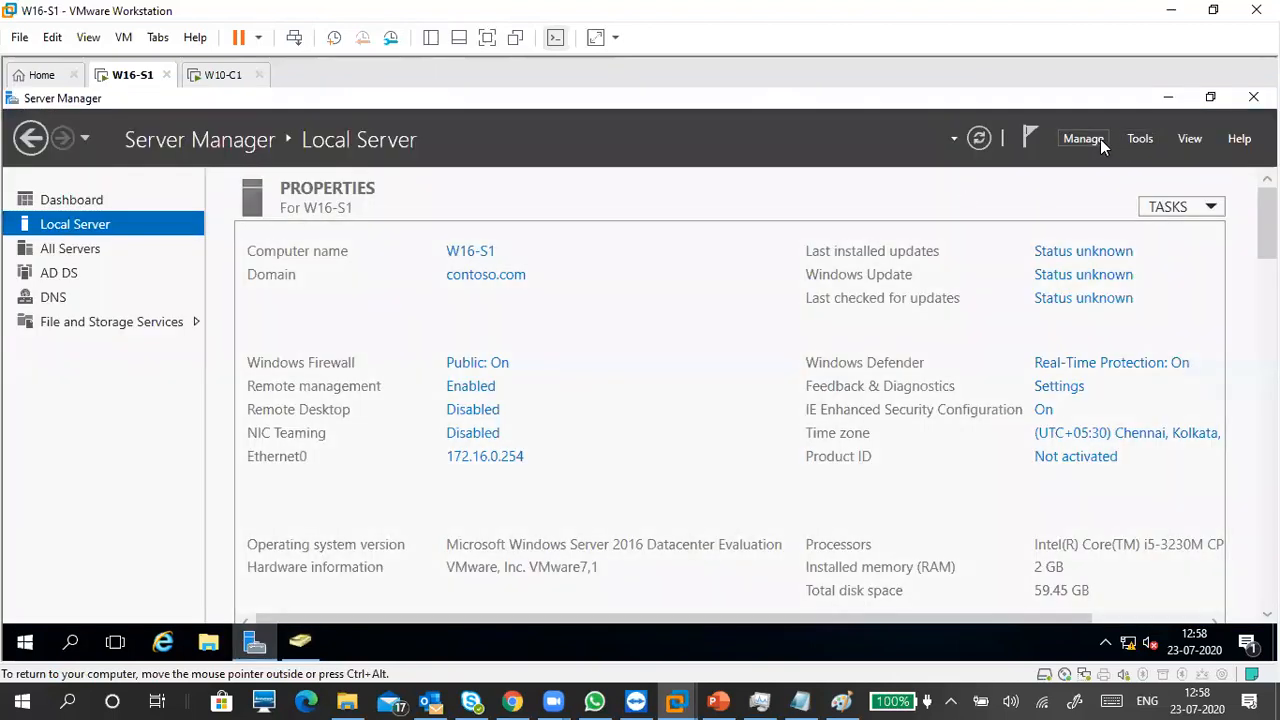
left_click(1115, 140)
left_click(1136, 137)
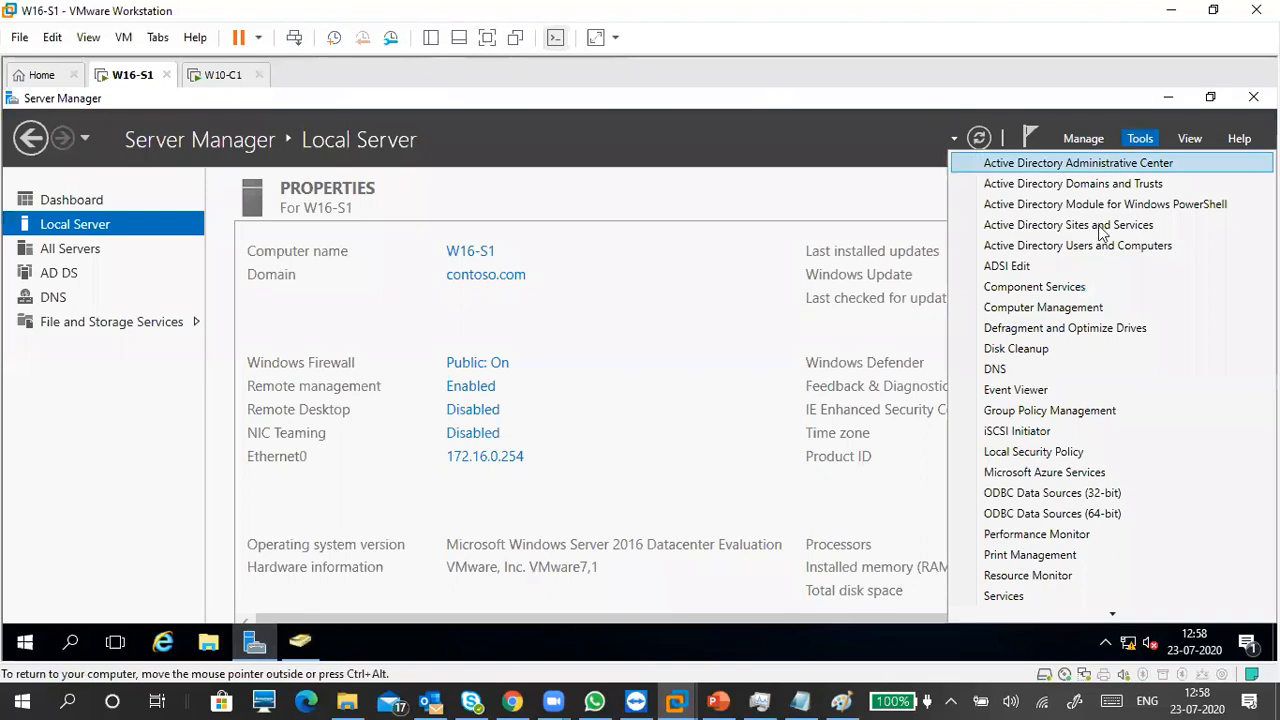
left_click(1030, 414)
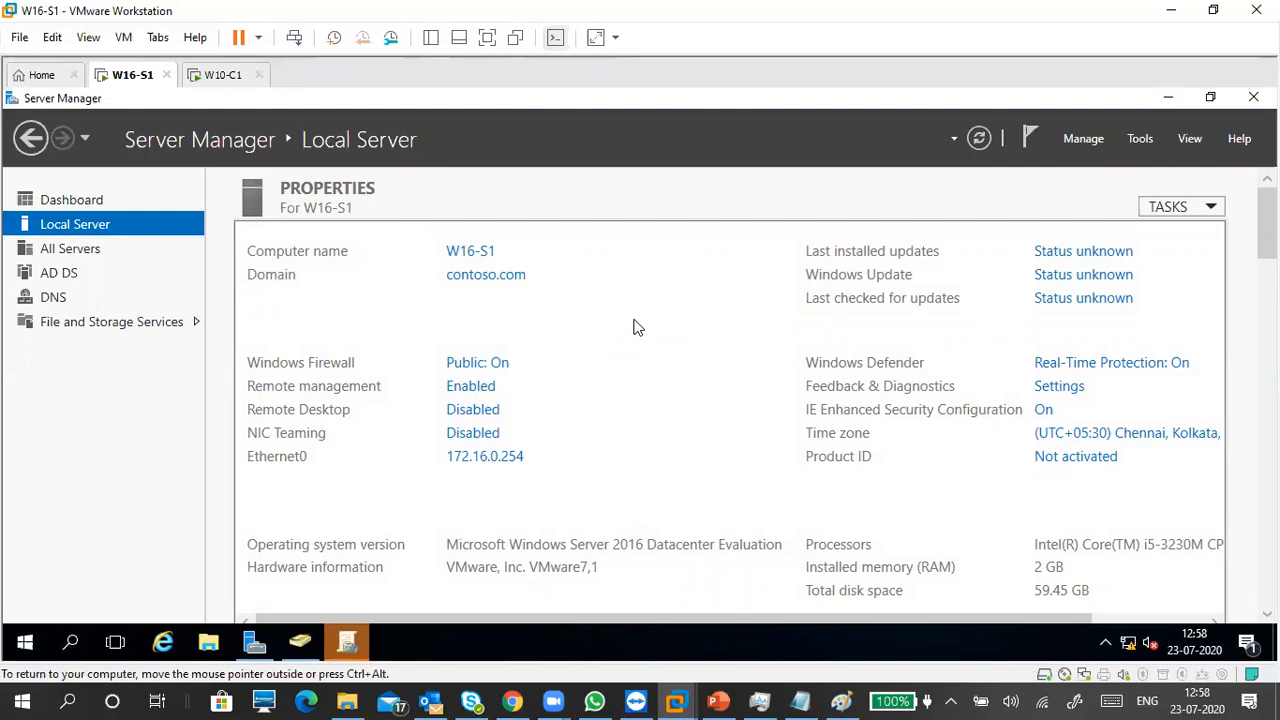
left_click(1165, 98)
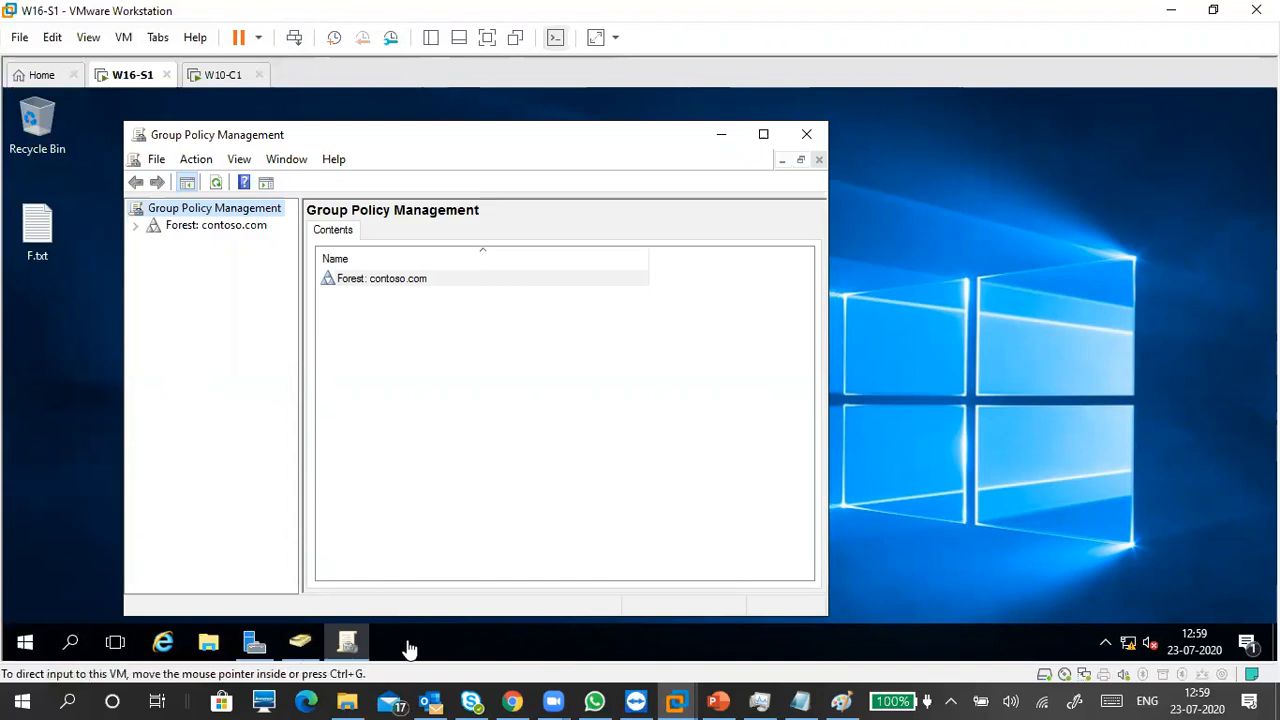
left_click(763, 136)
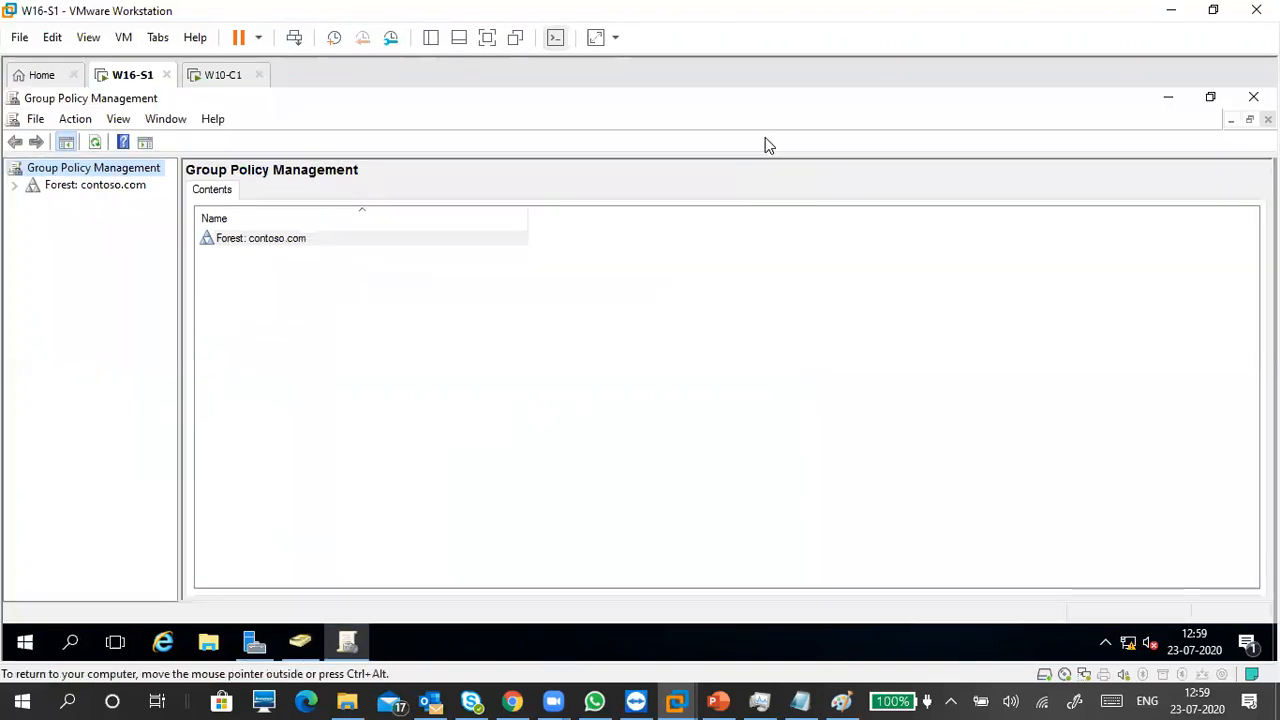
Step: Expand the contoso.com forest, its Domains container and the contoso.com domain in the console tree
left_click(14, 186)
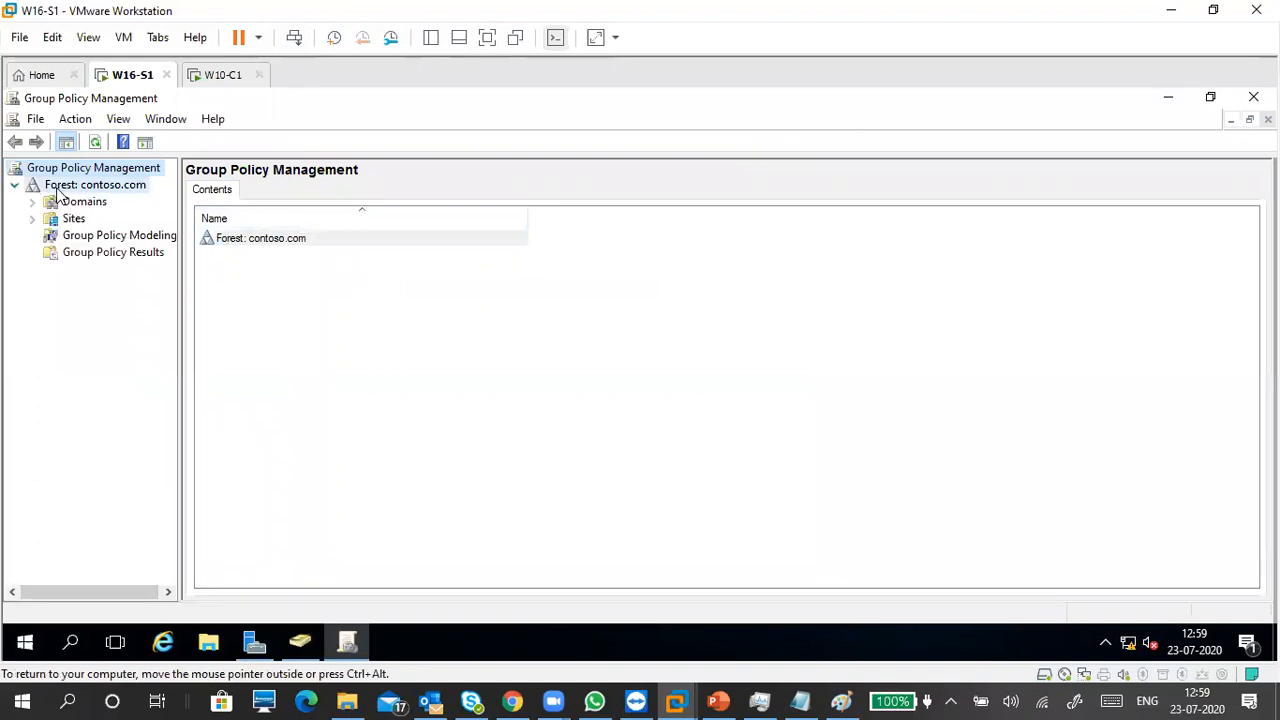
left_click(60, 188)
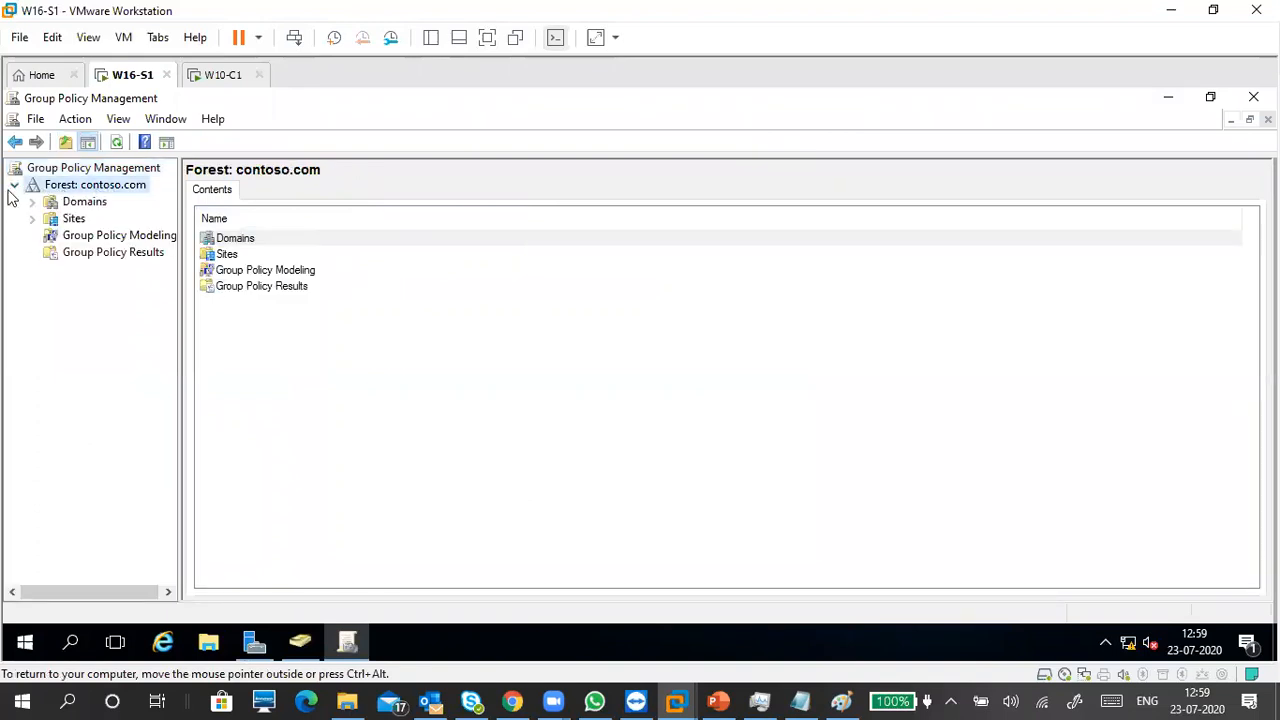
left_click(14, 187)
left_click(14, 187)
left_click(33, 203)
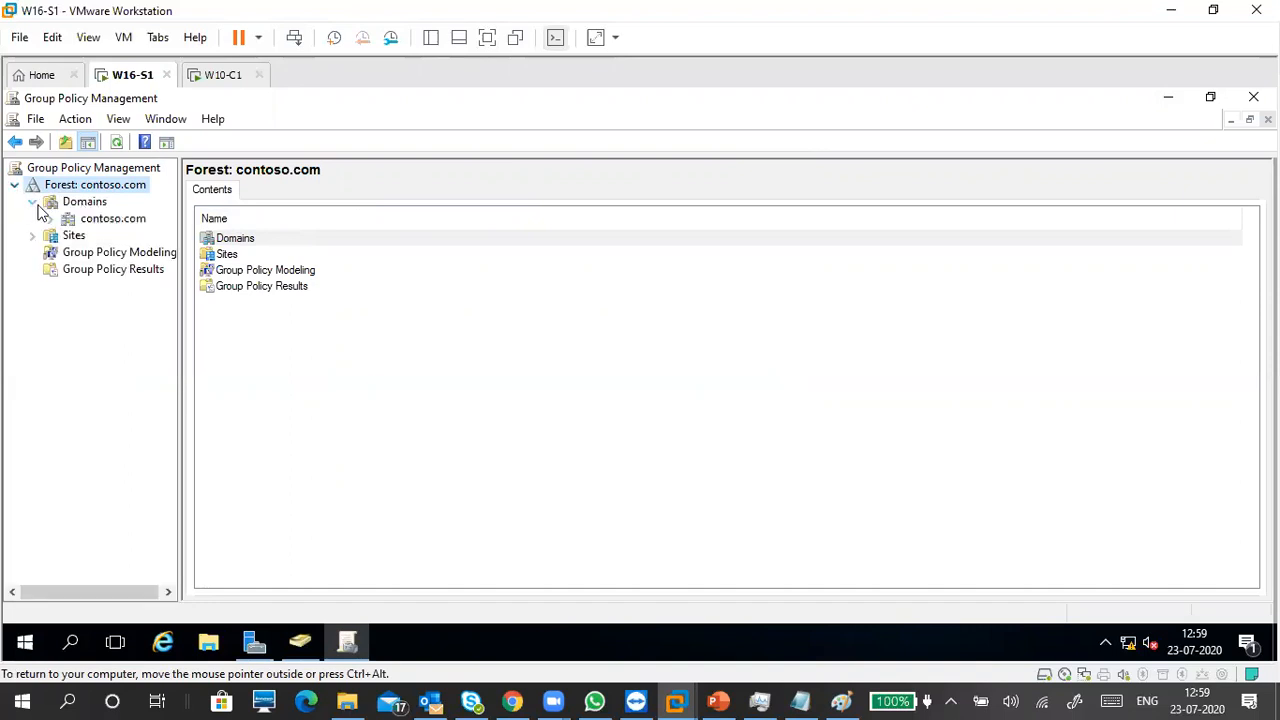
left_click(88, 220)
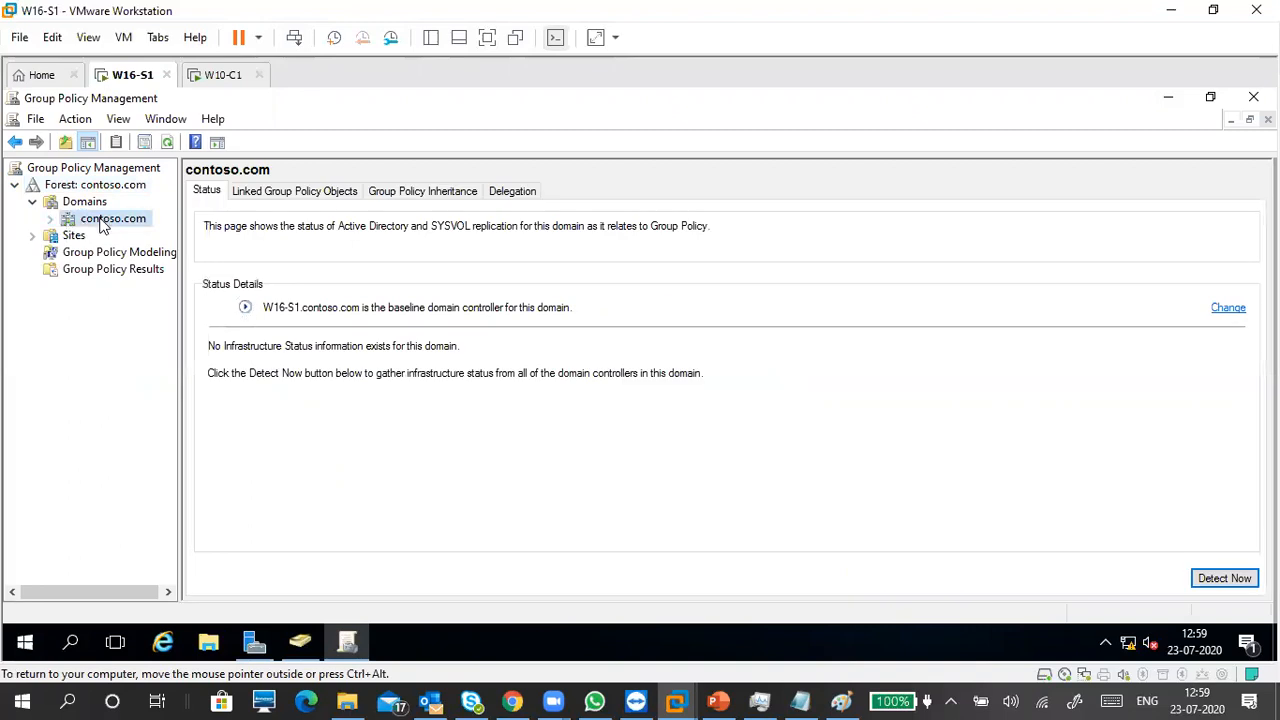
left_click(51, 220)
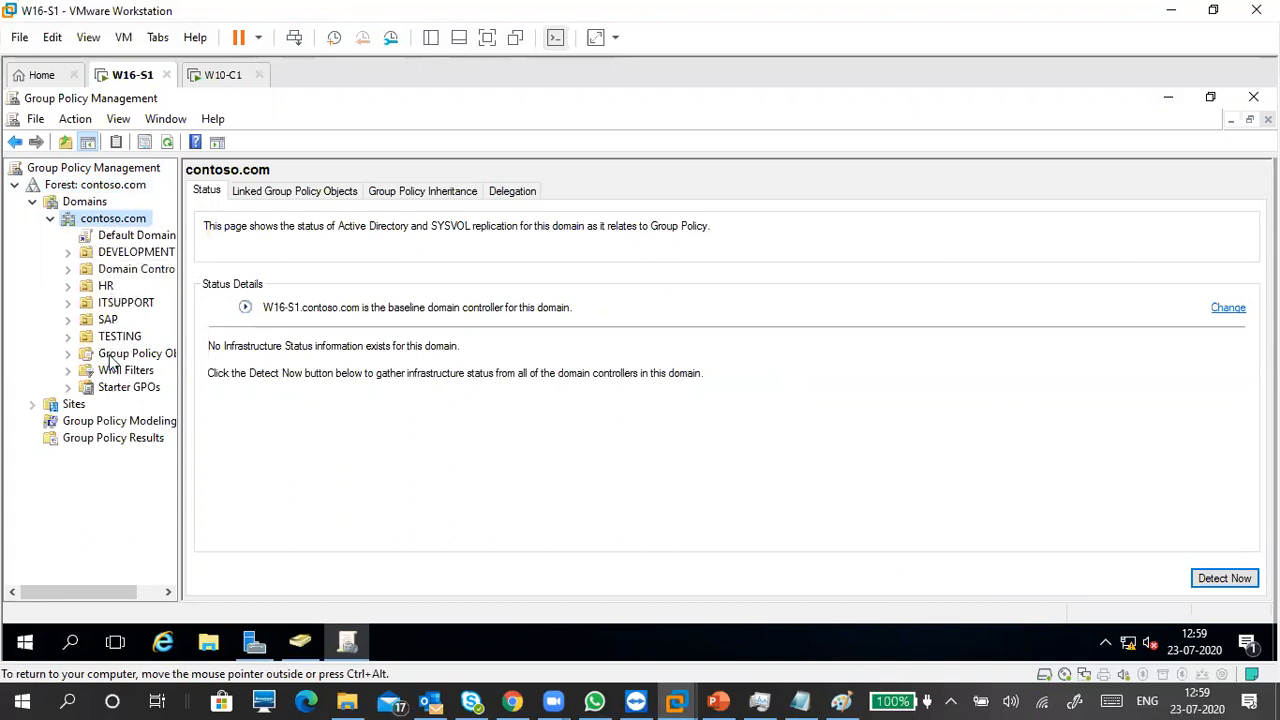
Step: View the ITSUPPORT OU's linked GPOs, then widen the console tree and expand the Group Policy Objects container
left_click(119, 303)
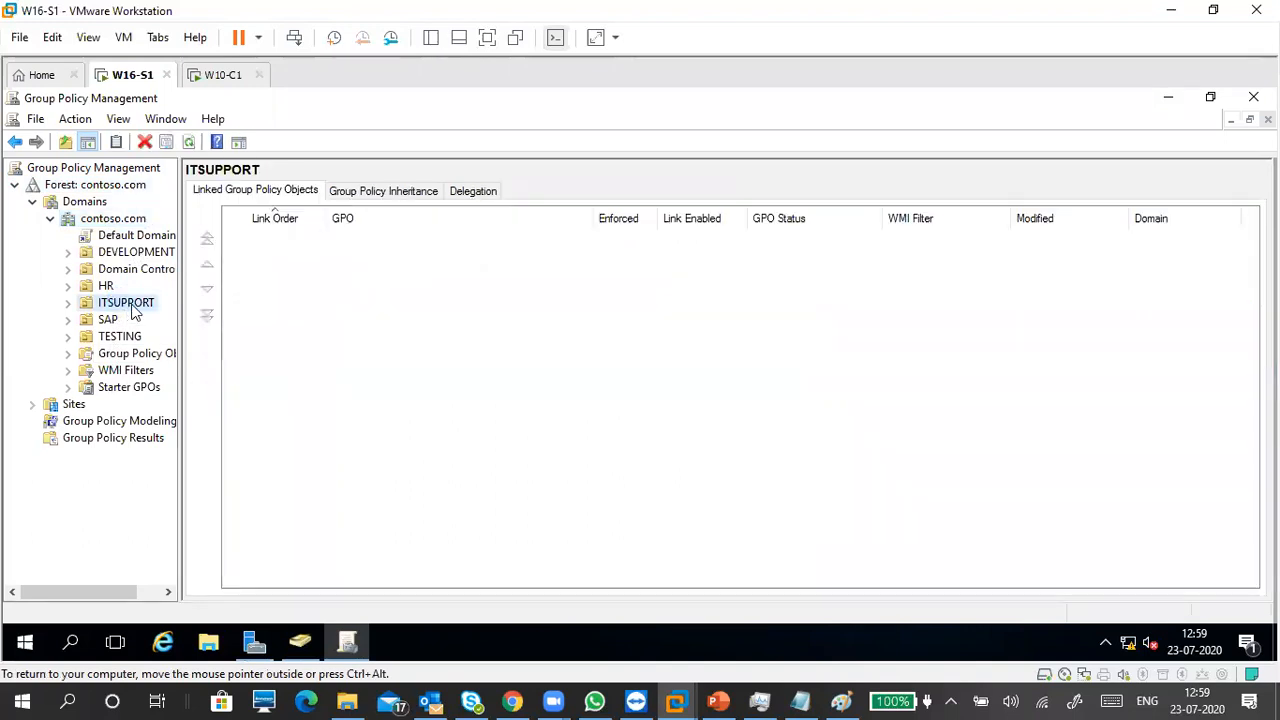
left_click(131, 306)
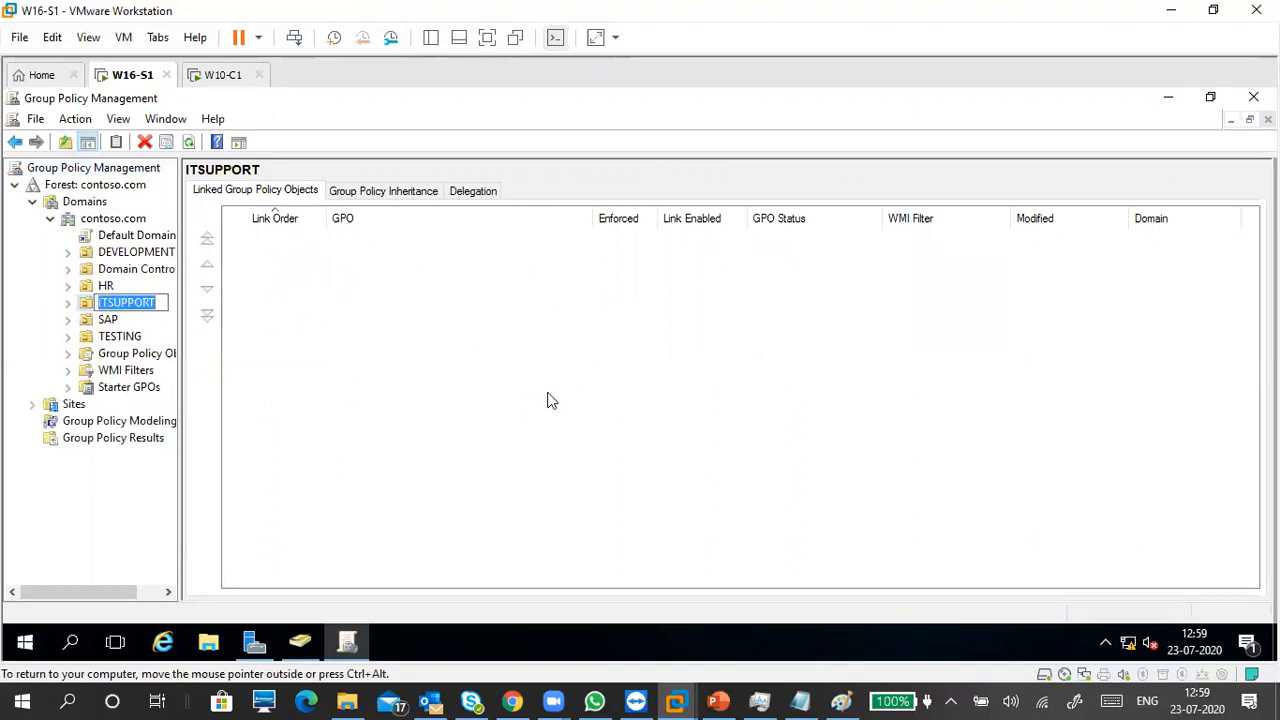
left_click(281, 389)
left_click(140, 355)
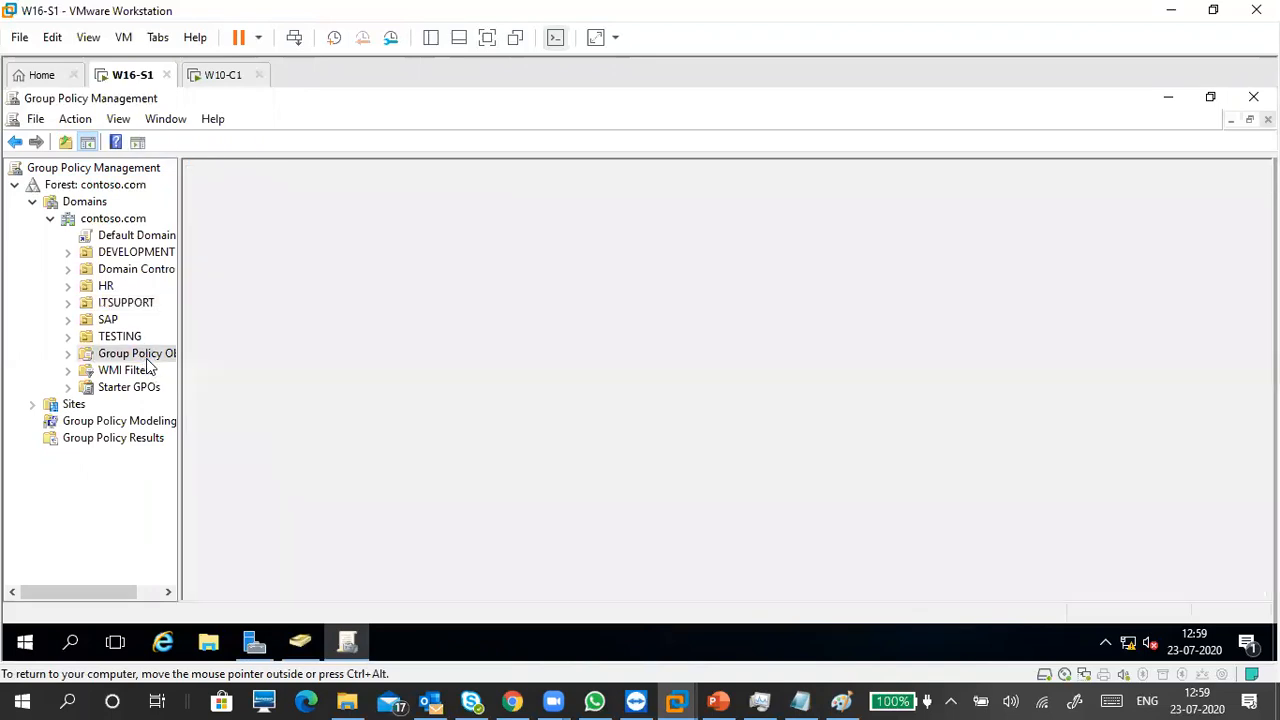
left_click_drag(178, 287, 233, 297)
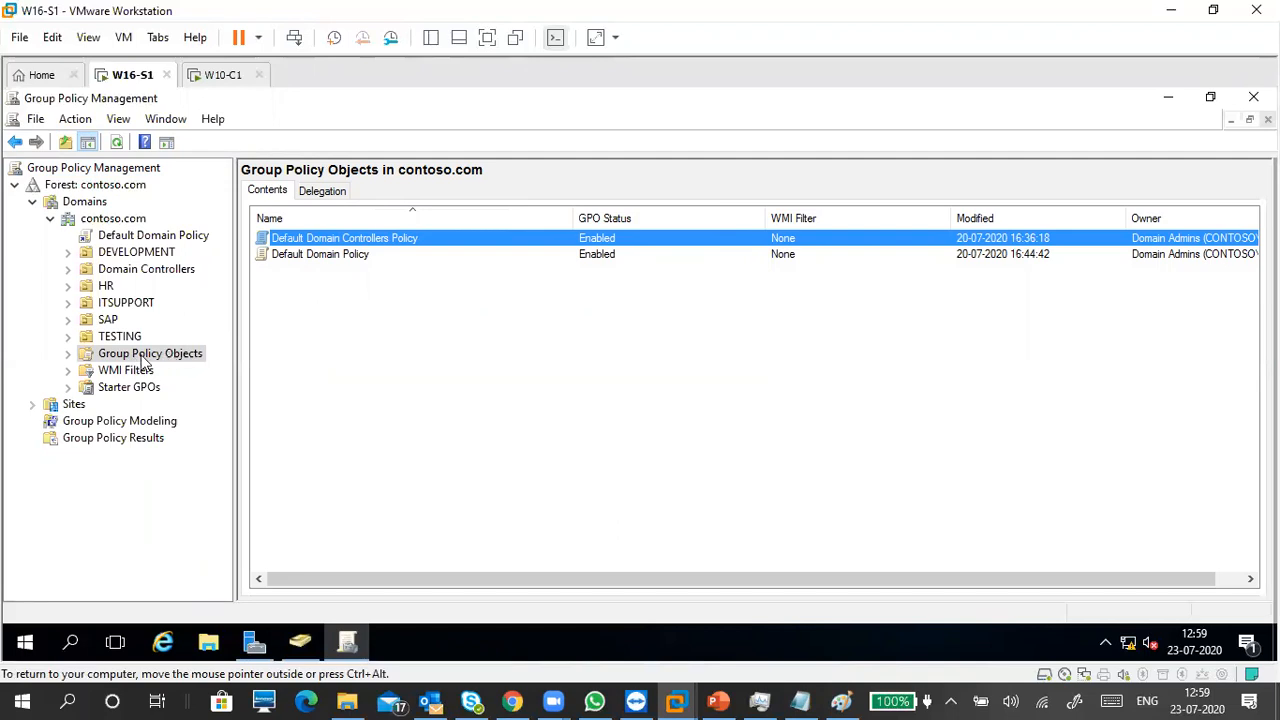
left_click(68, 354)
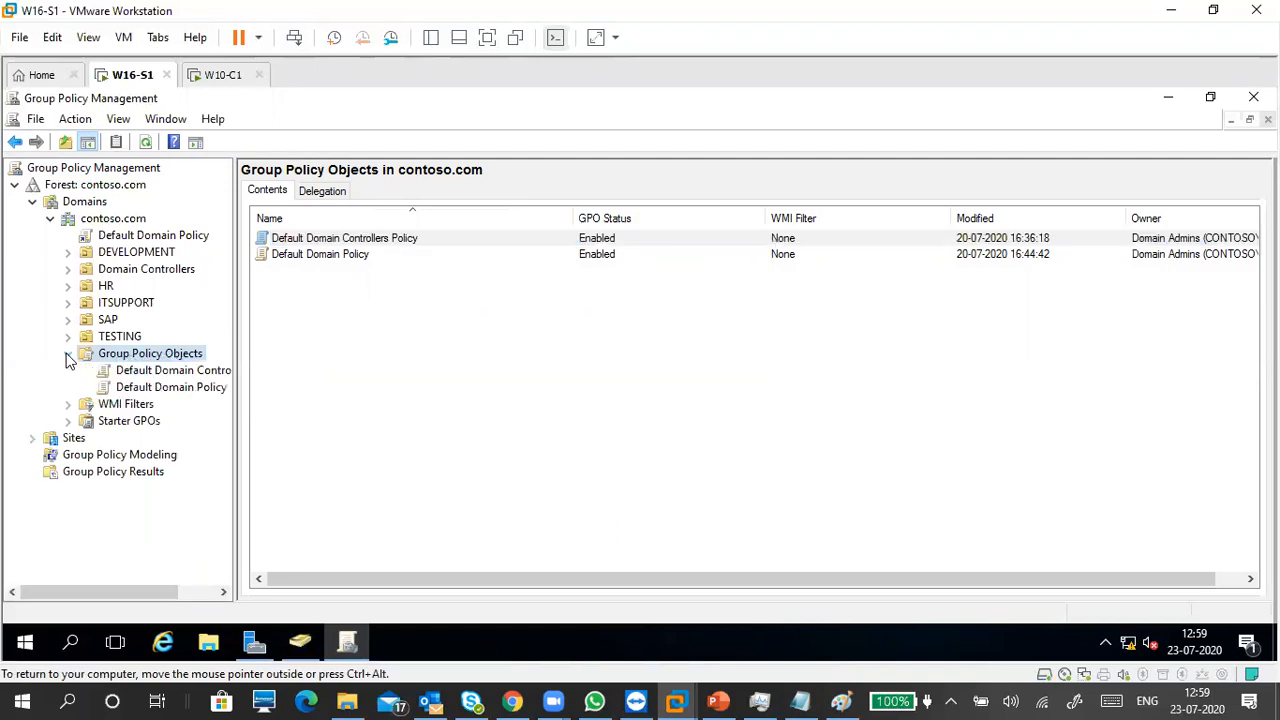
right_click(163, 358)
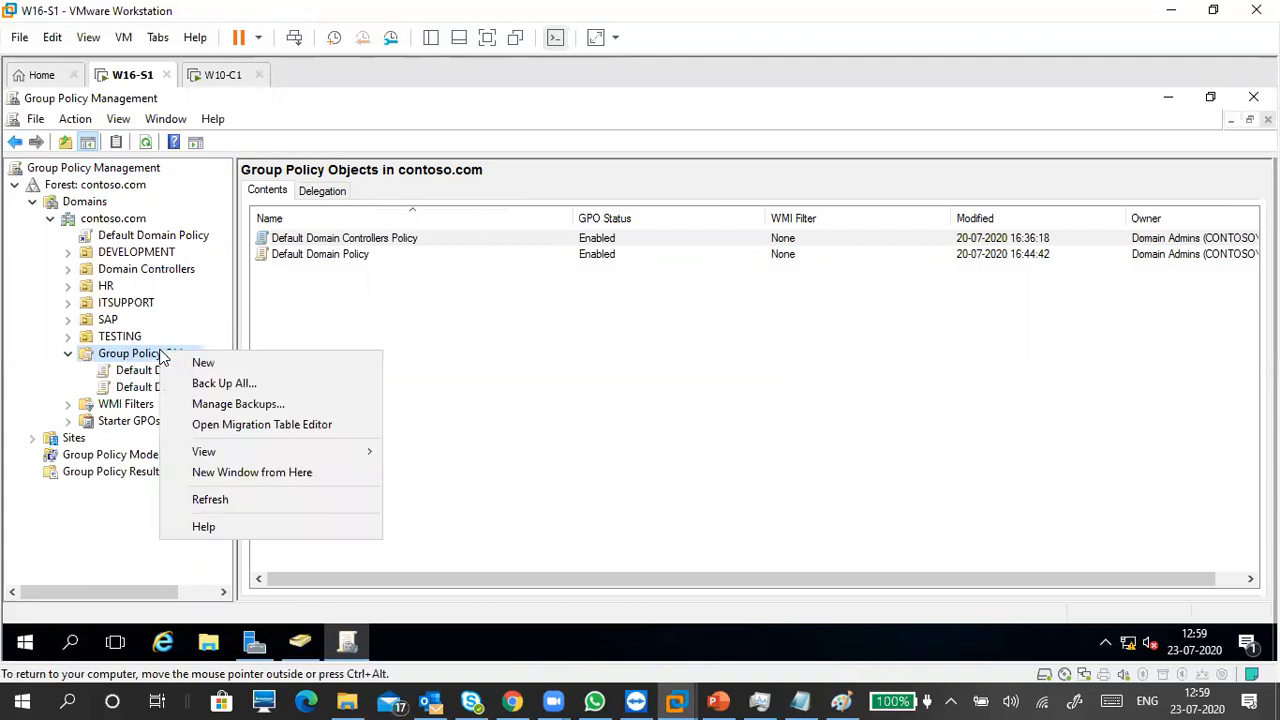
left_click(191, 362)
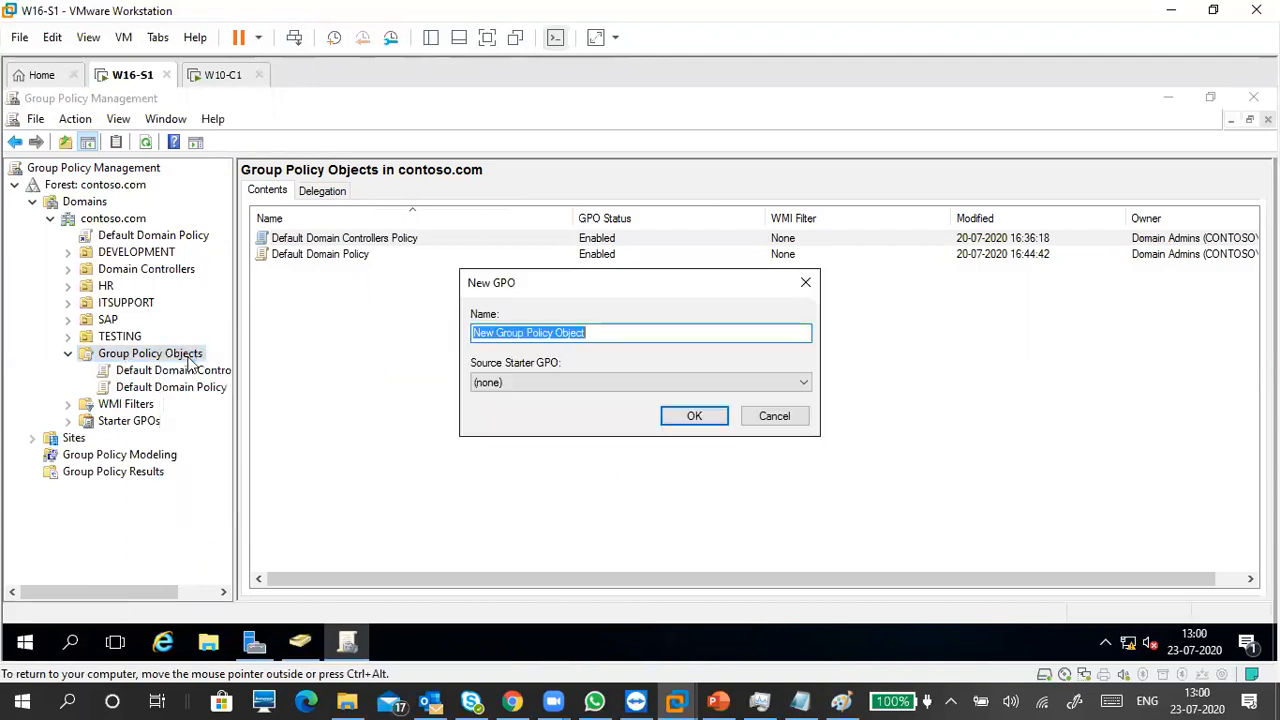
left_click(752, 415)
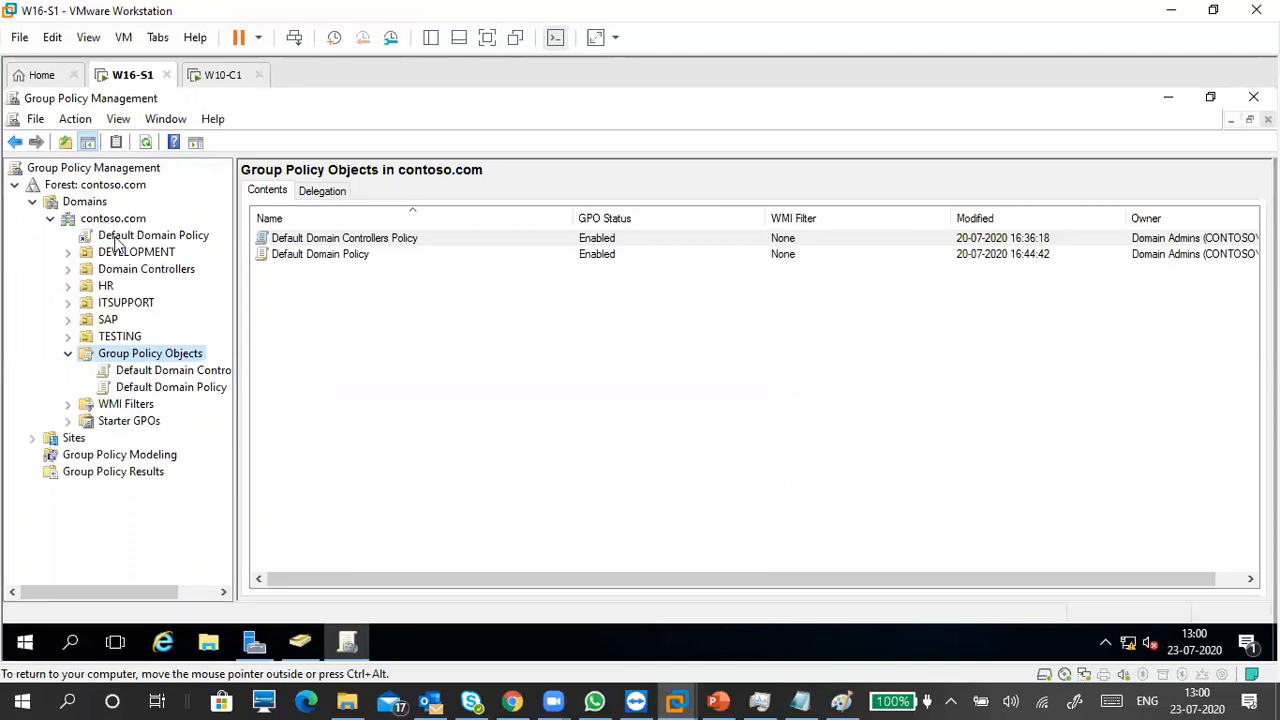
Step: Create a GPO named IE Restriction Policy in the Group Policy Objects container, with source starter GPO set to (none)
right_click(131, 358)
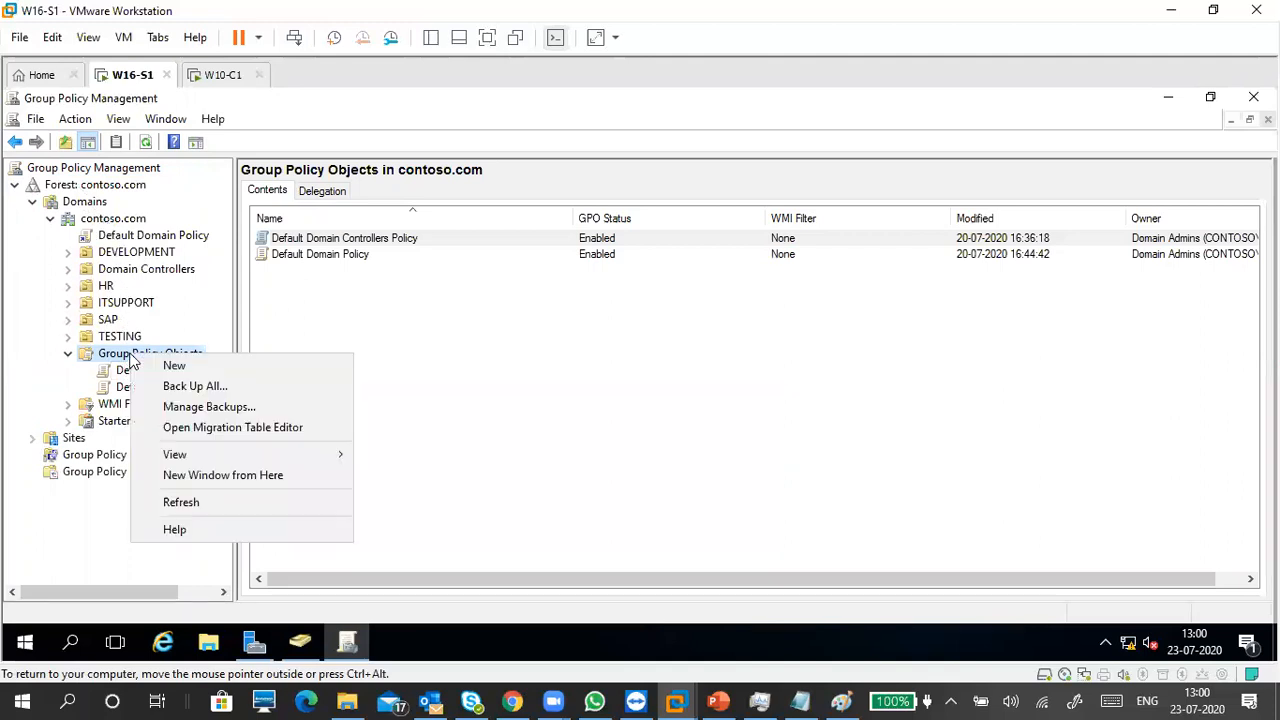
left_click(171, 365)
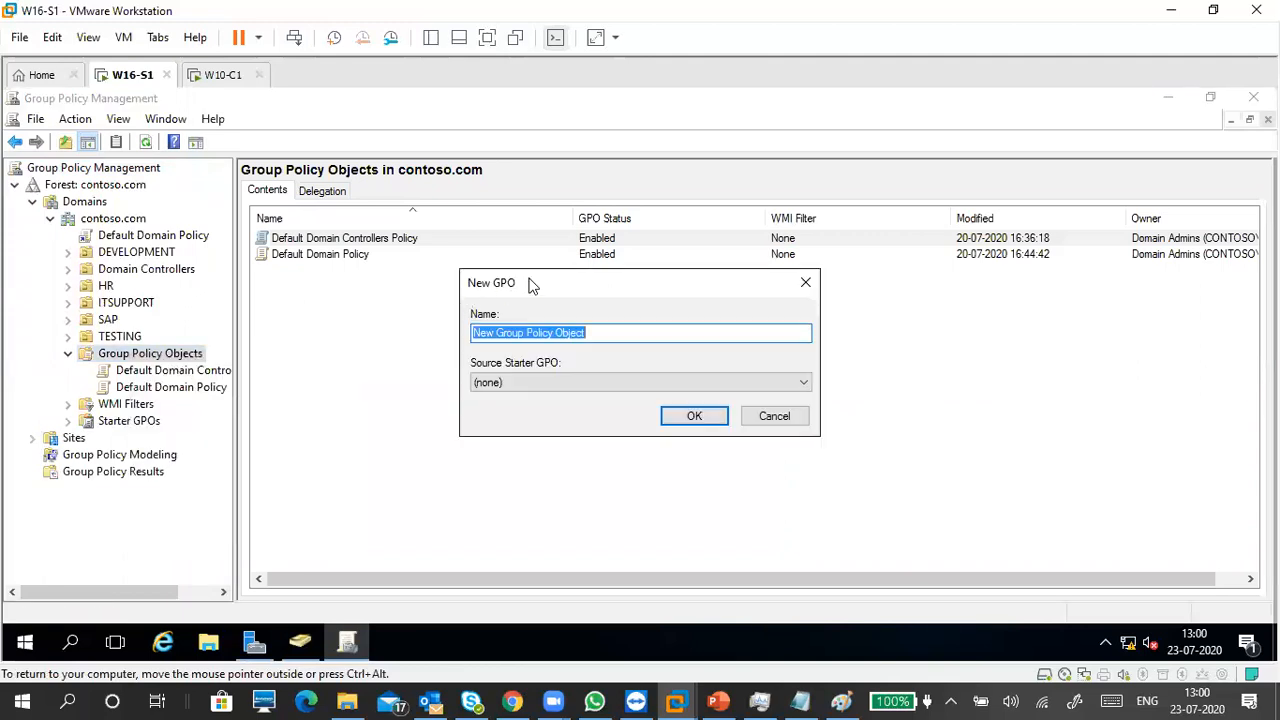
left_click_drag(556, 289, 524, 223)
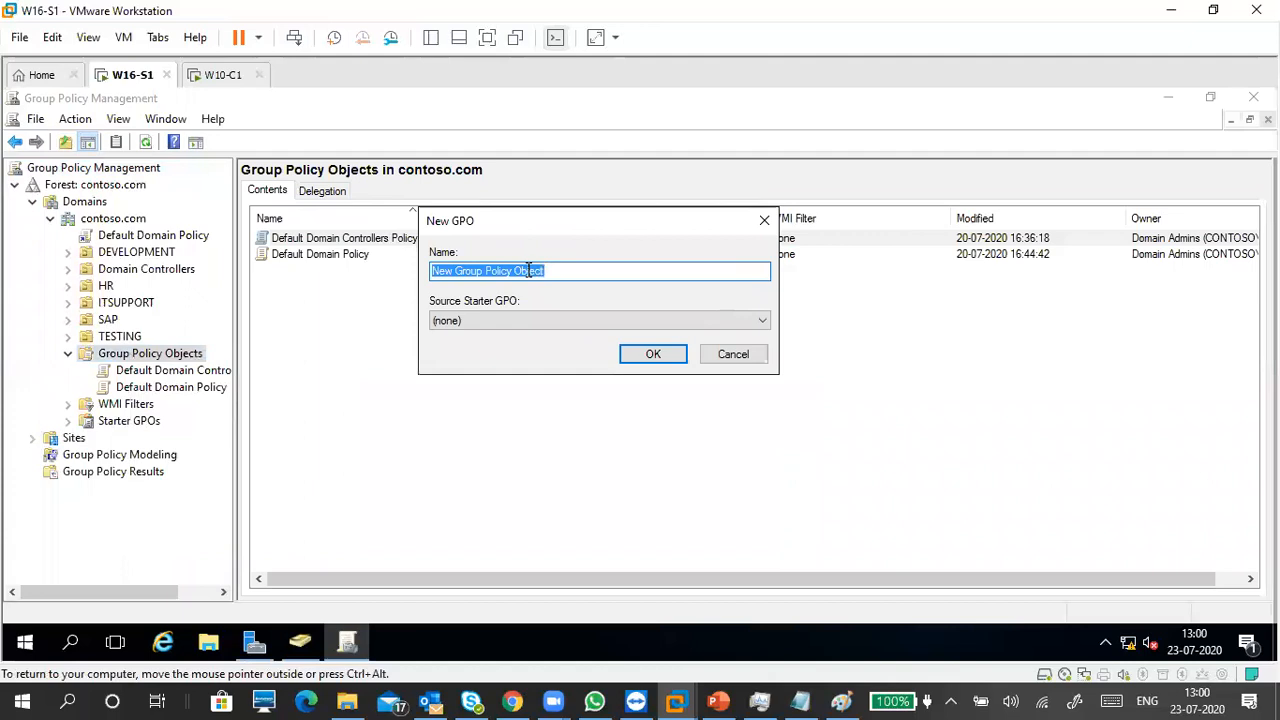
left_click(495, 318)
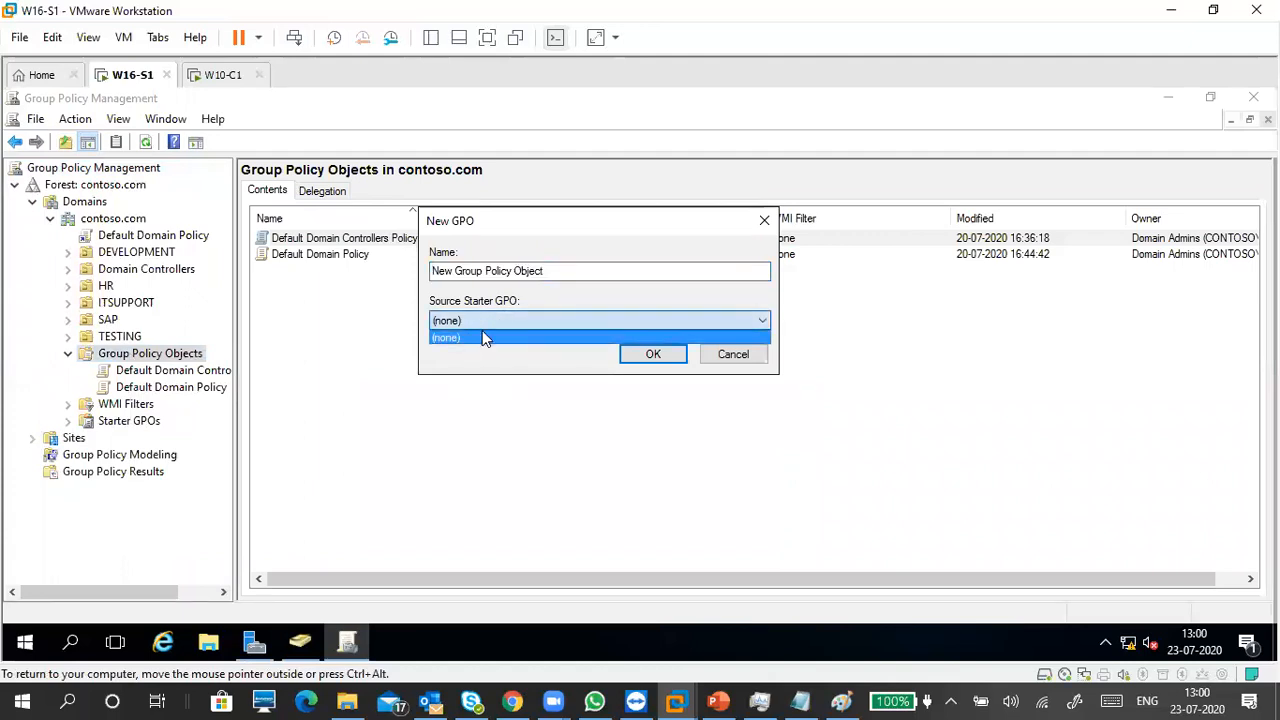
left_click(483, 337)
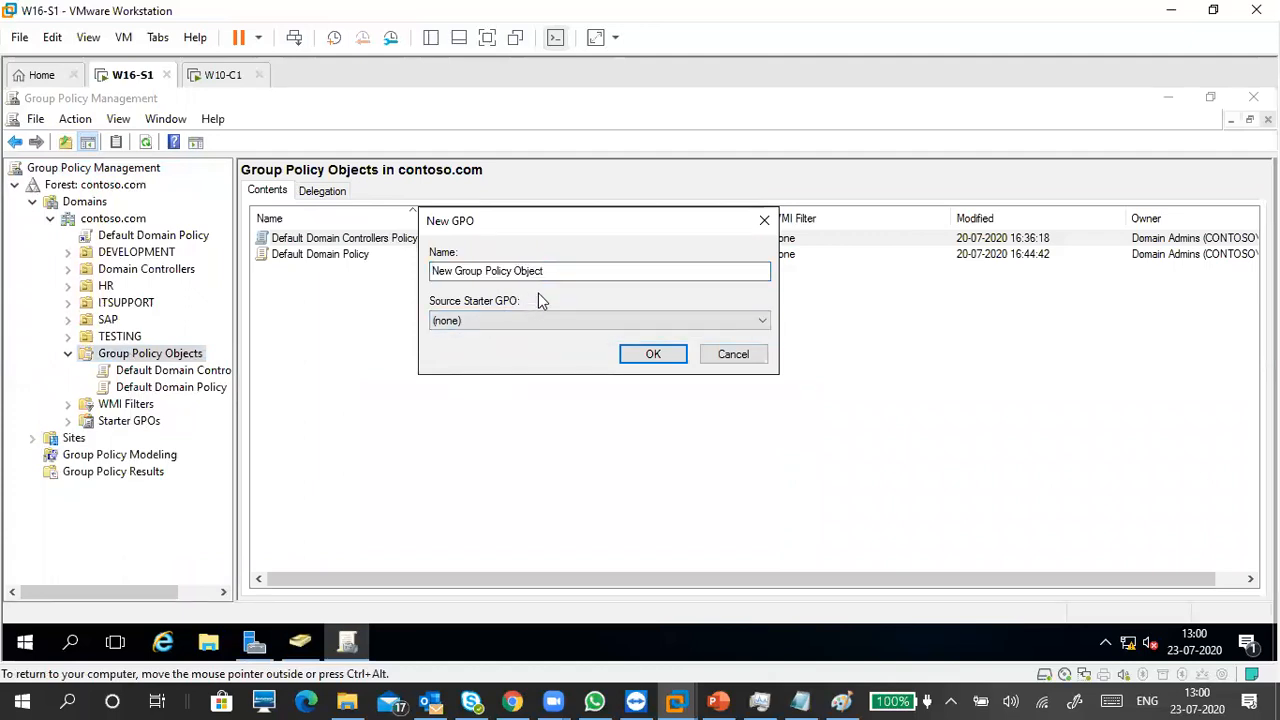
left_click_drag(548, 272, 407, 272)
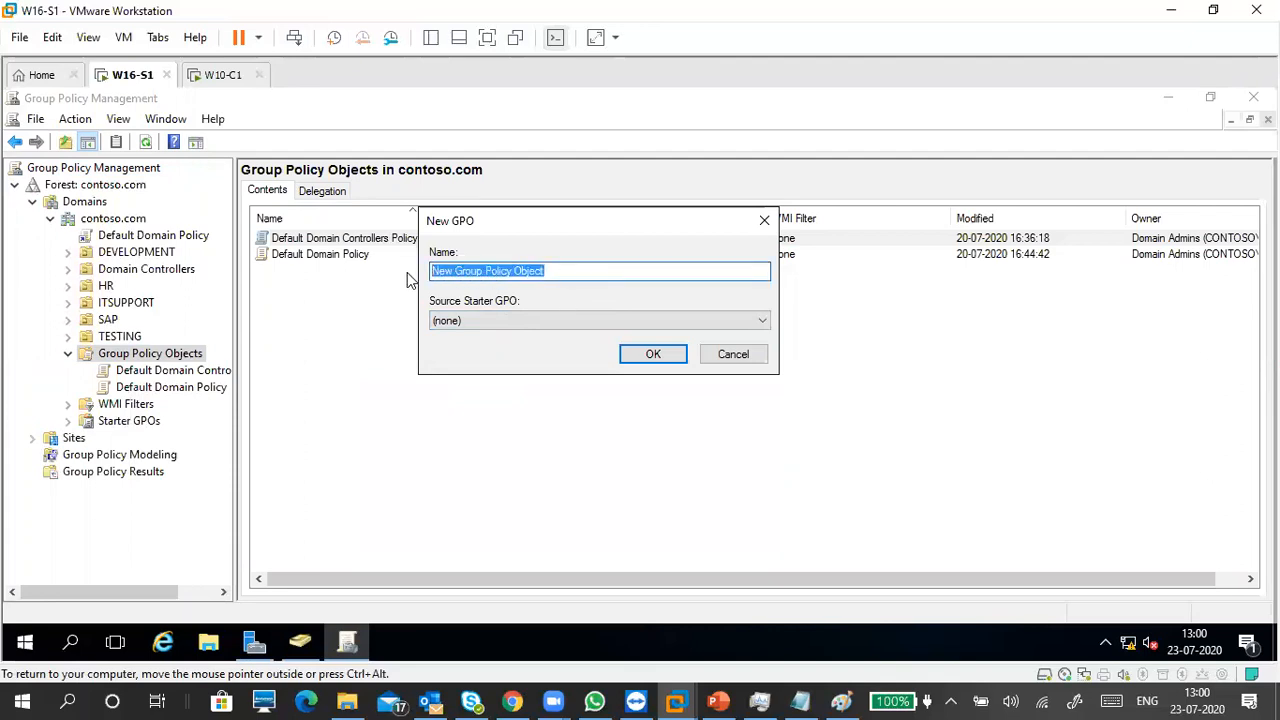
key("BackSpace")
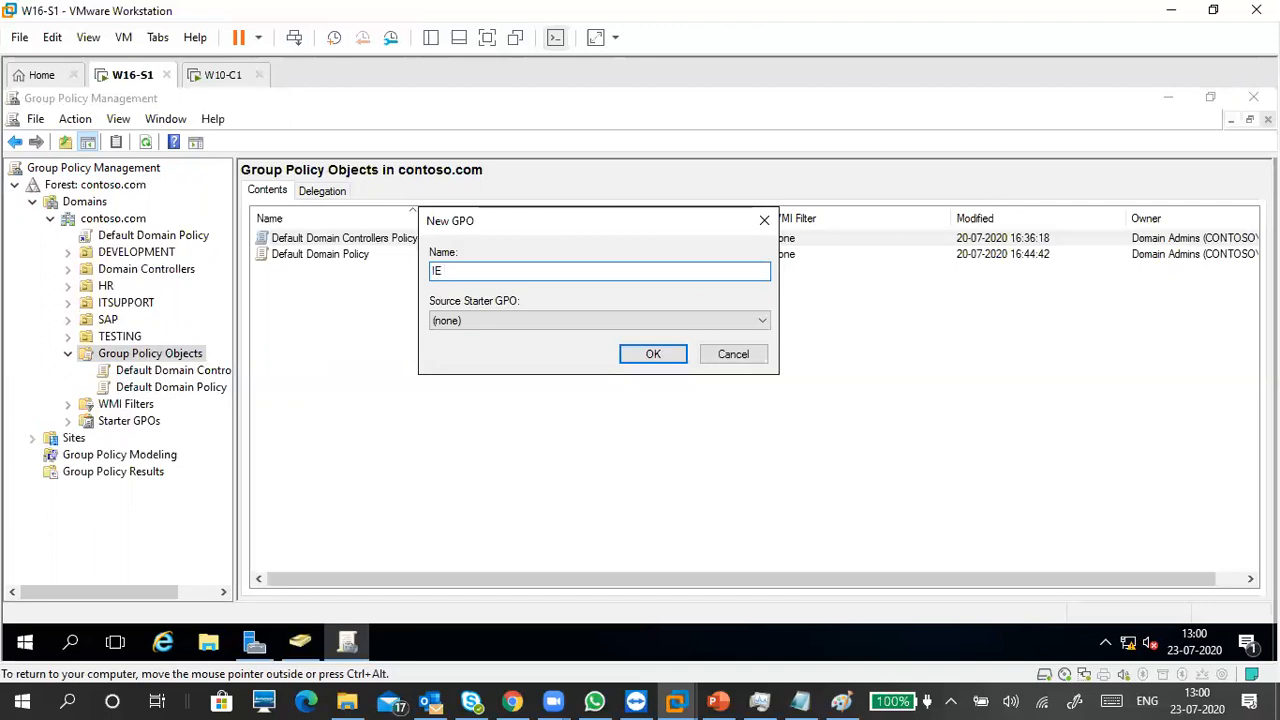
type("striction Poli")
type("cy")
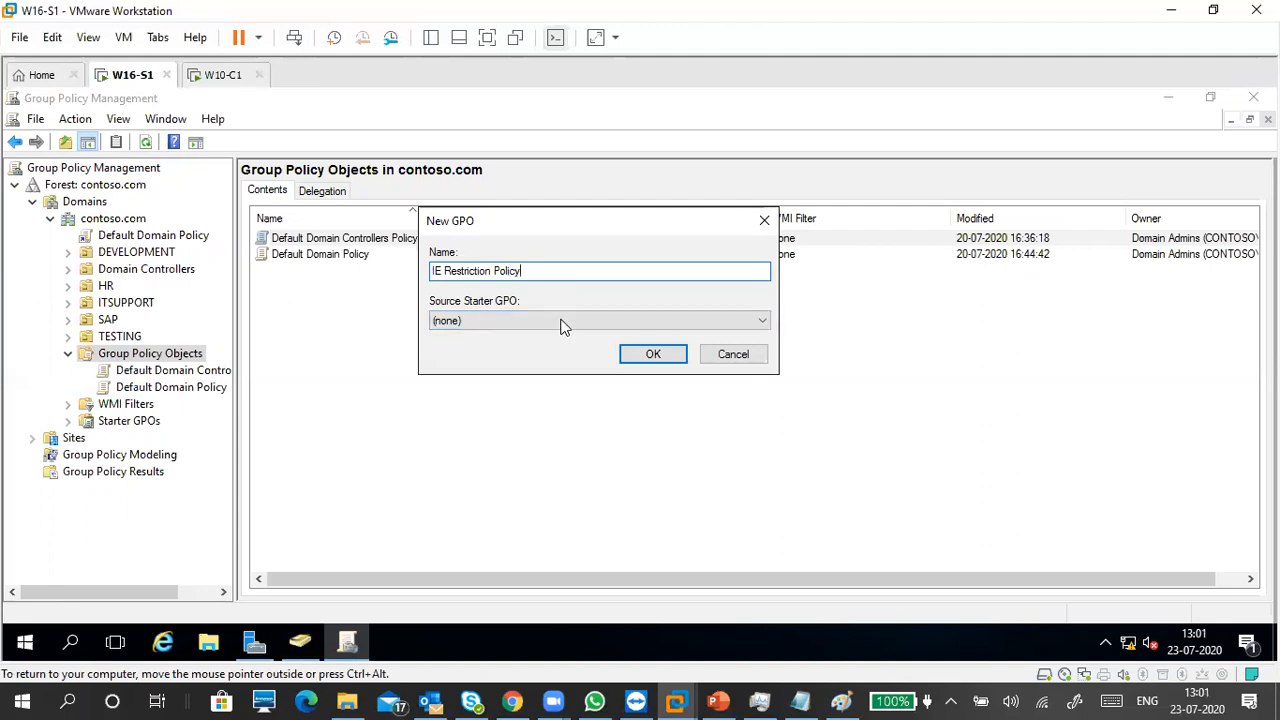
left_click(638, 355)
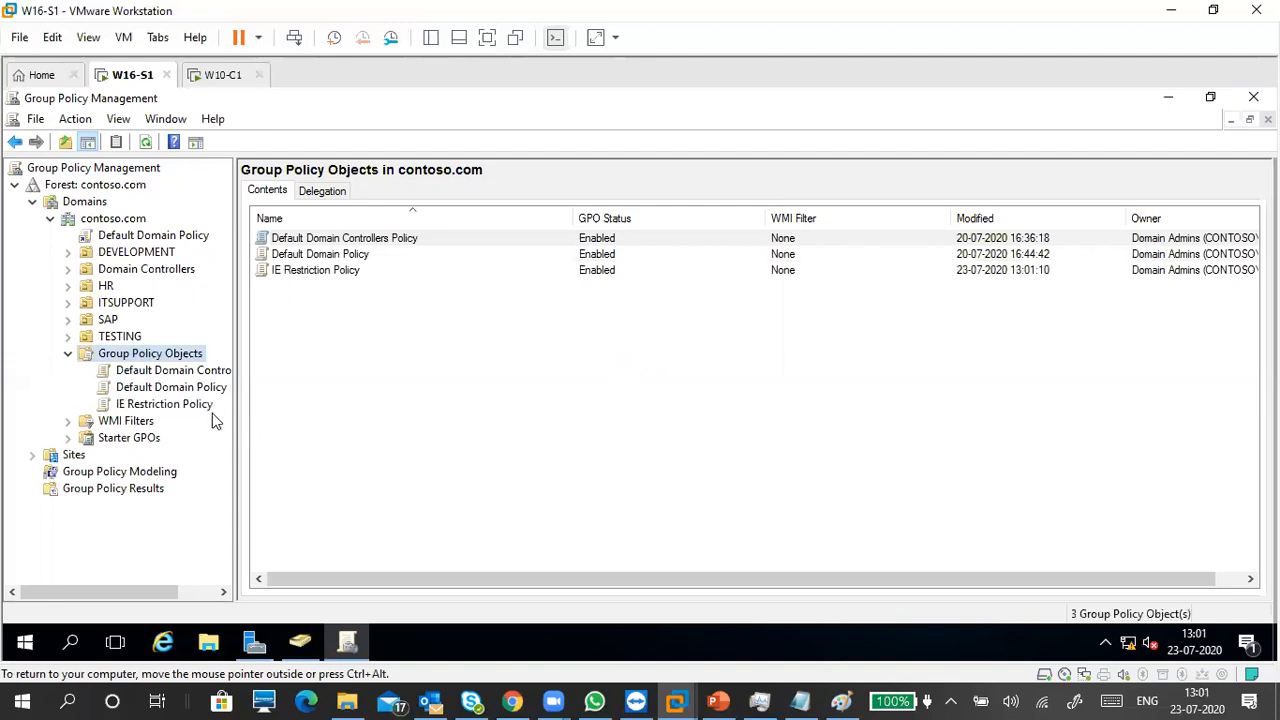
Step: Display the settings report of the IE Restriction Policy GPO, adding about:security_mmc.exe to the trusted sites
left_click(186, 408)
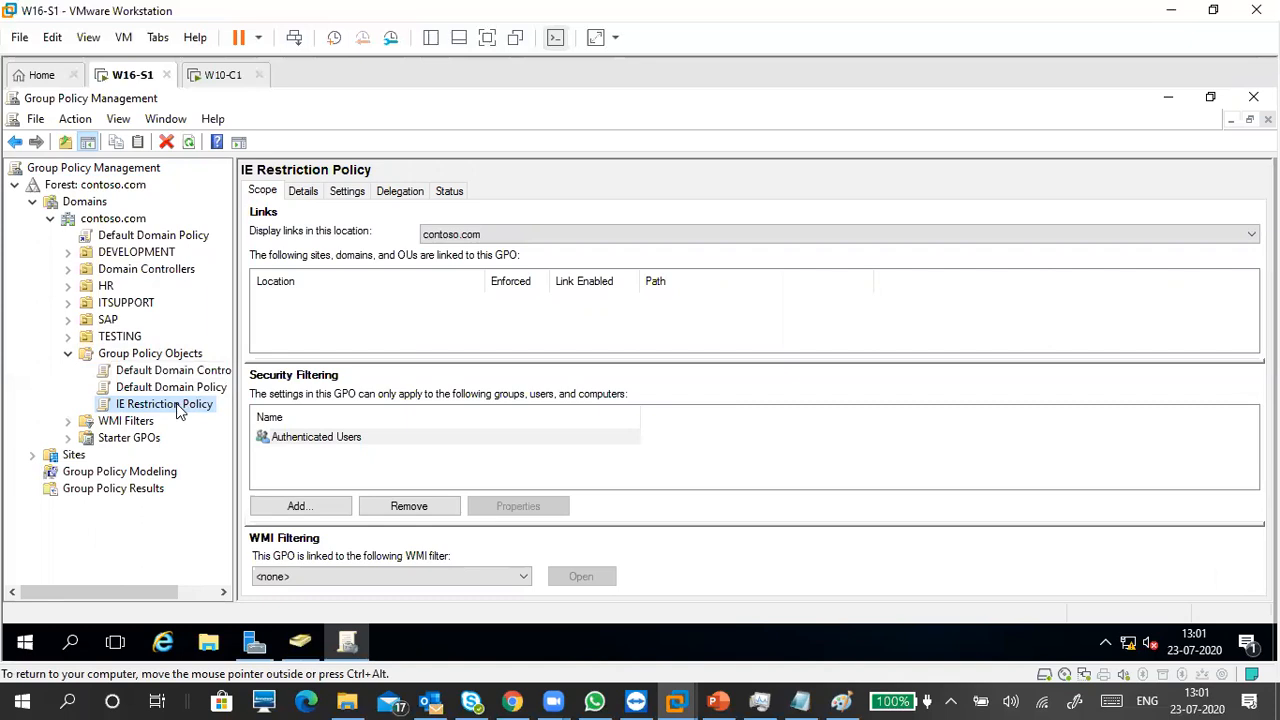
left_click(360, 197)
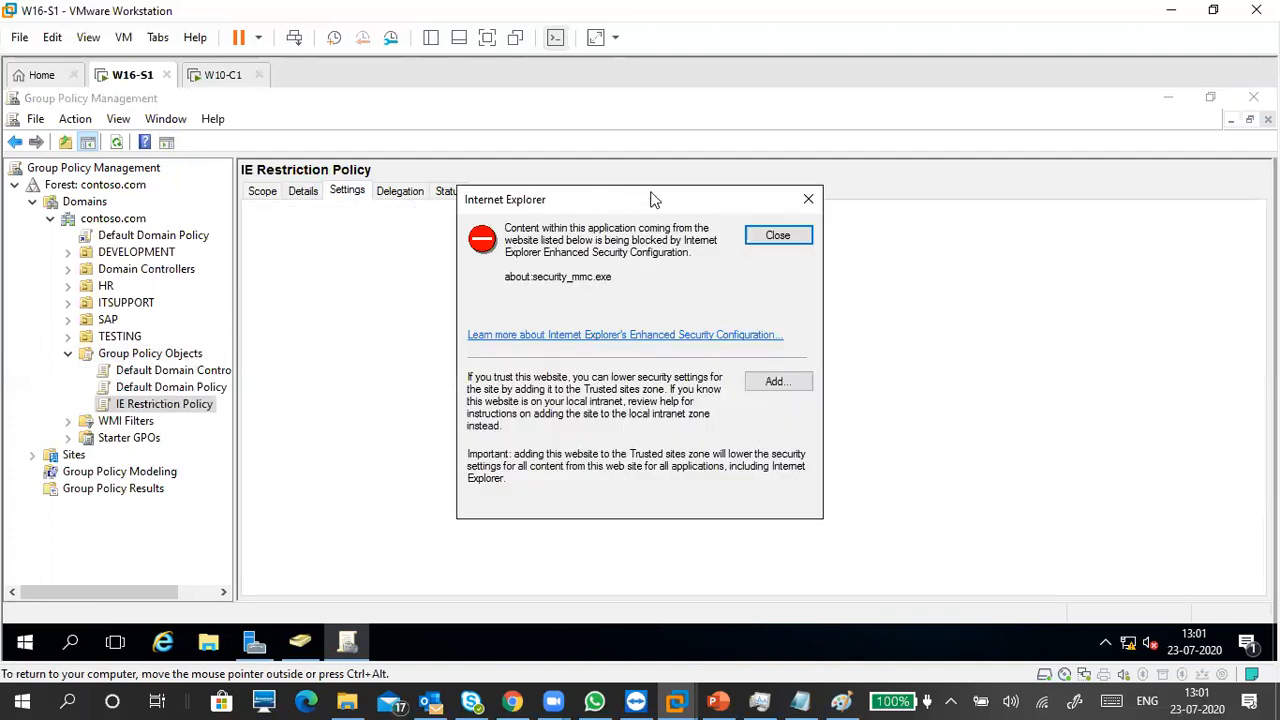
left_click(760, 388)
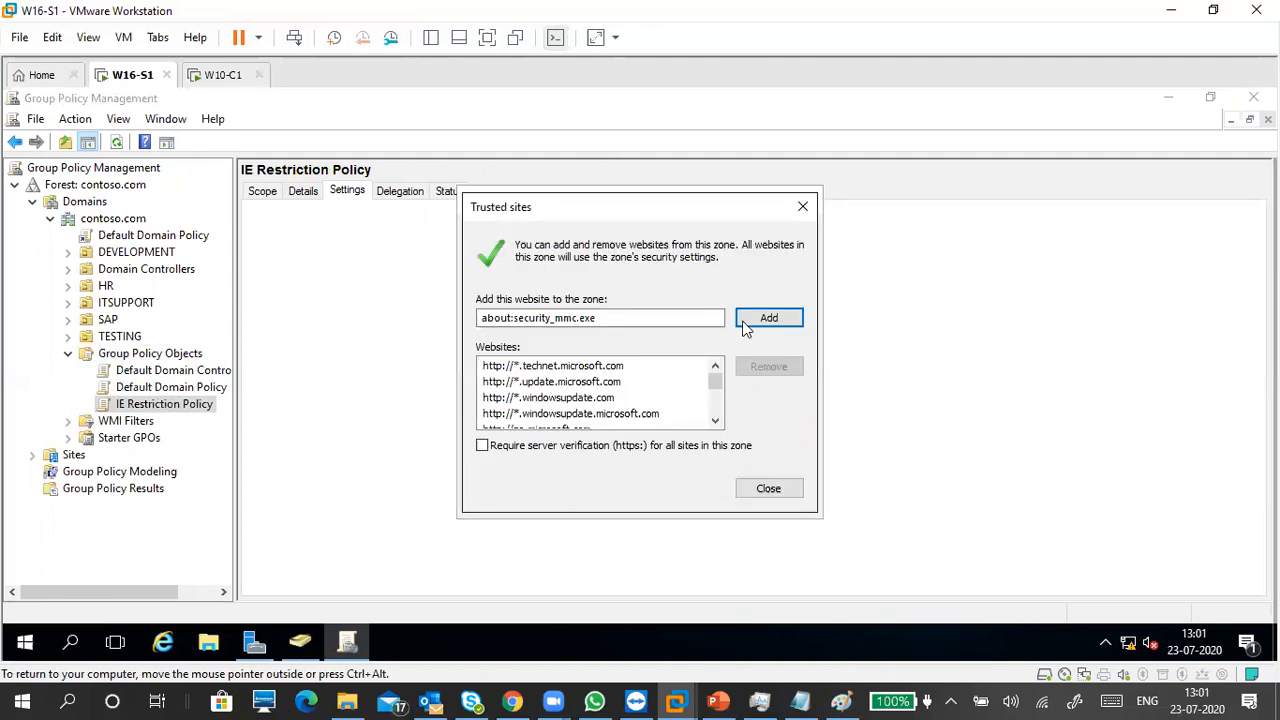
left_click(756, 319)
left_click(768, 489)
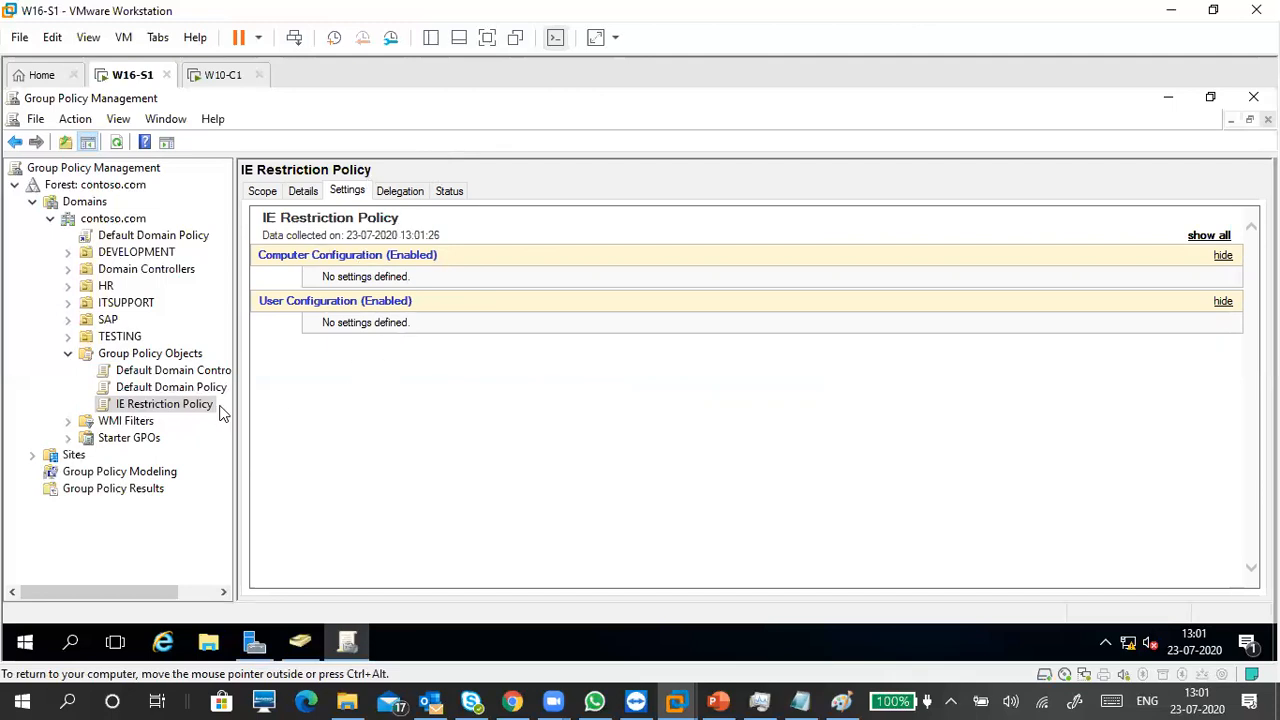
Step: Open the IE Restriction Policy GPO for editing and maximize its editor window
left_click(186, 408)
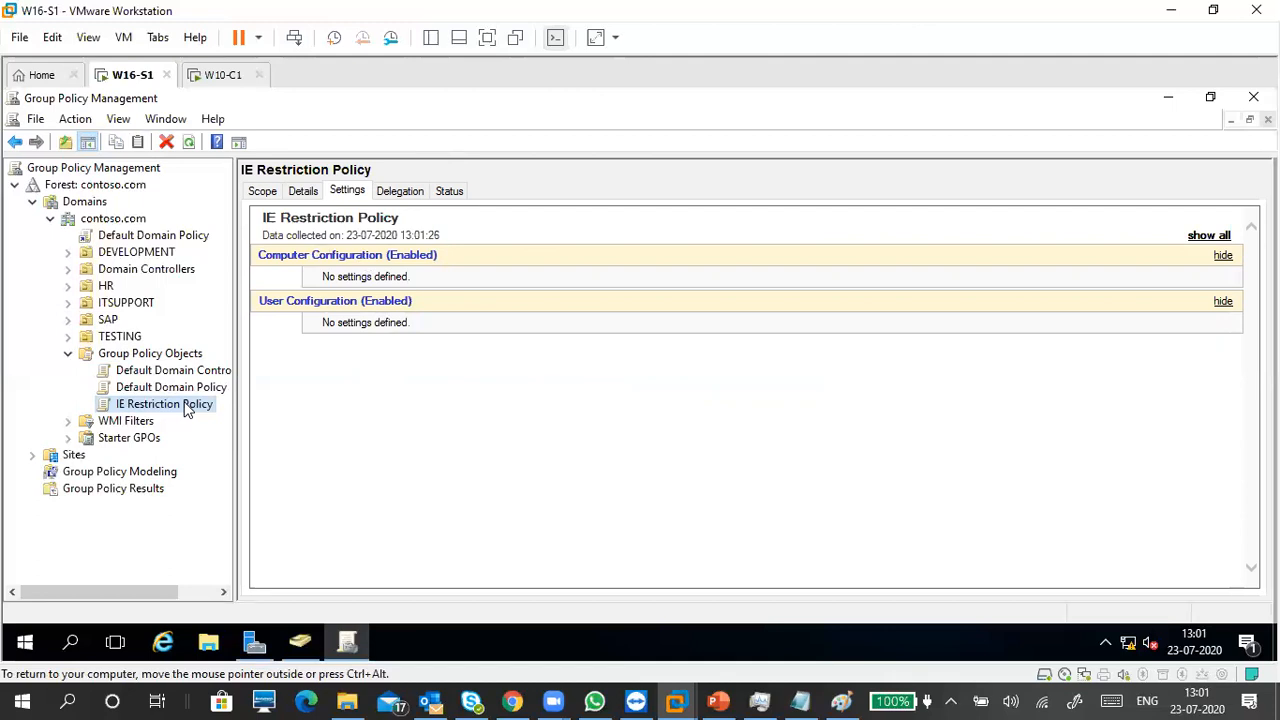
left_click(841, 701)
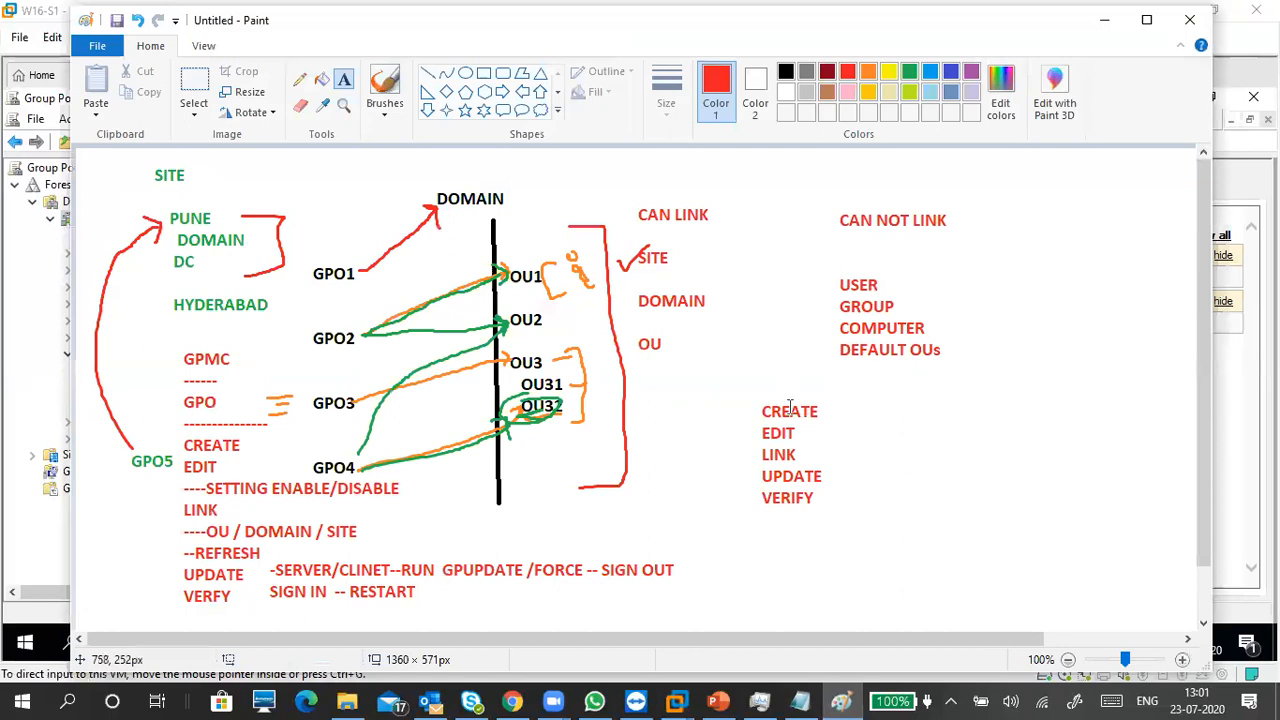
left_click(1104, 20)
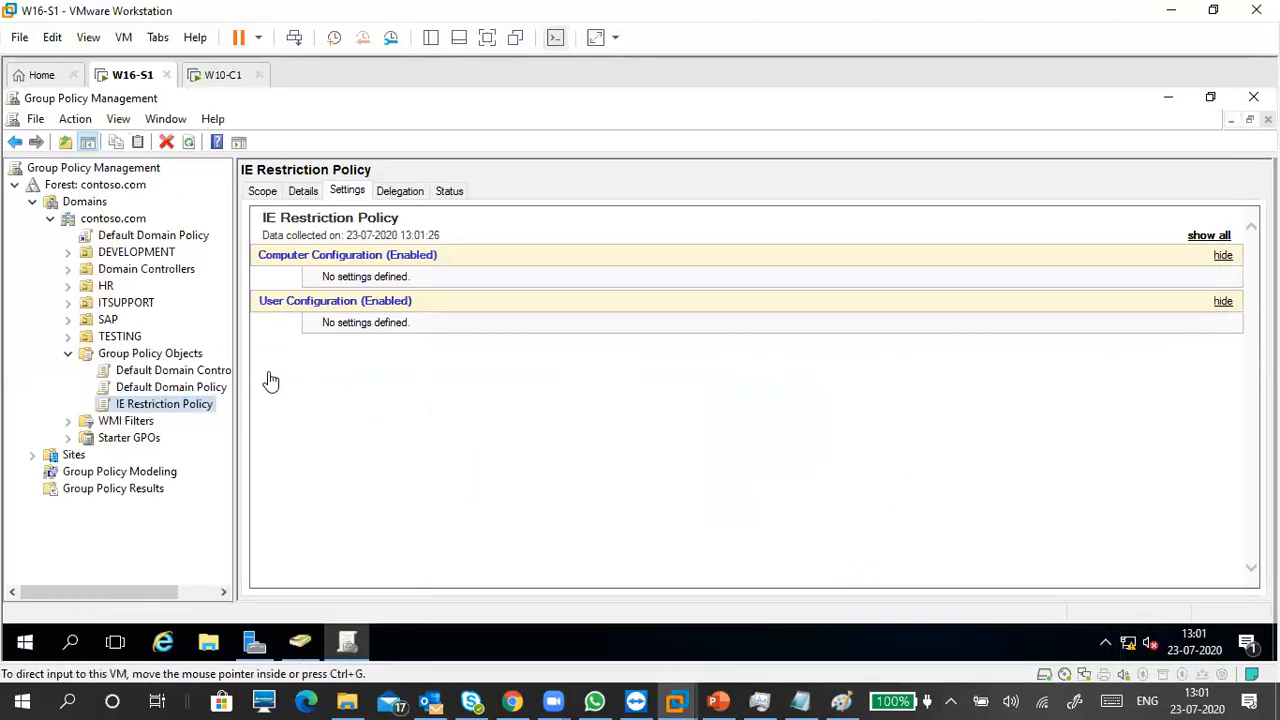
right_click(187, 409)
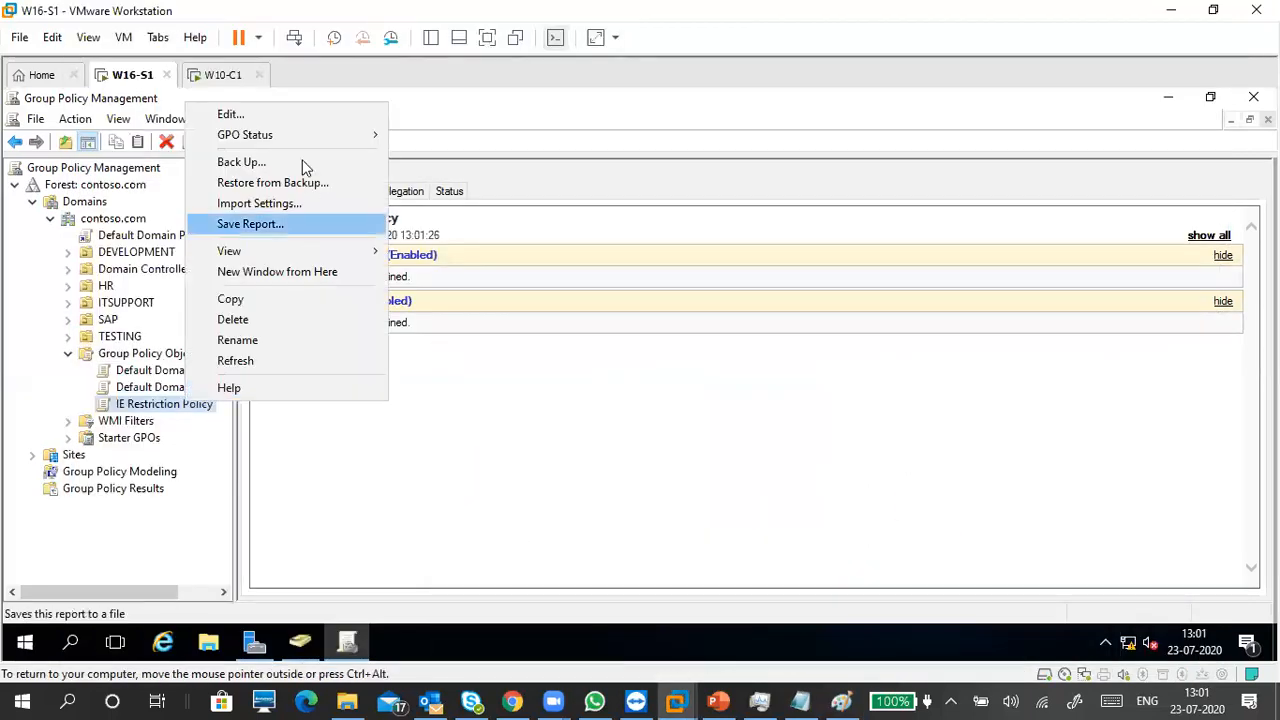
left_click(289, 119)
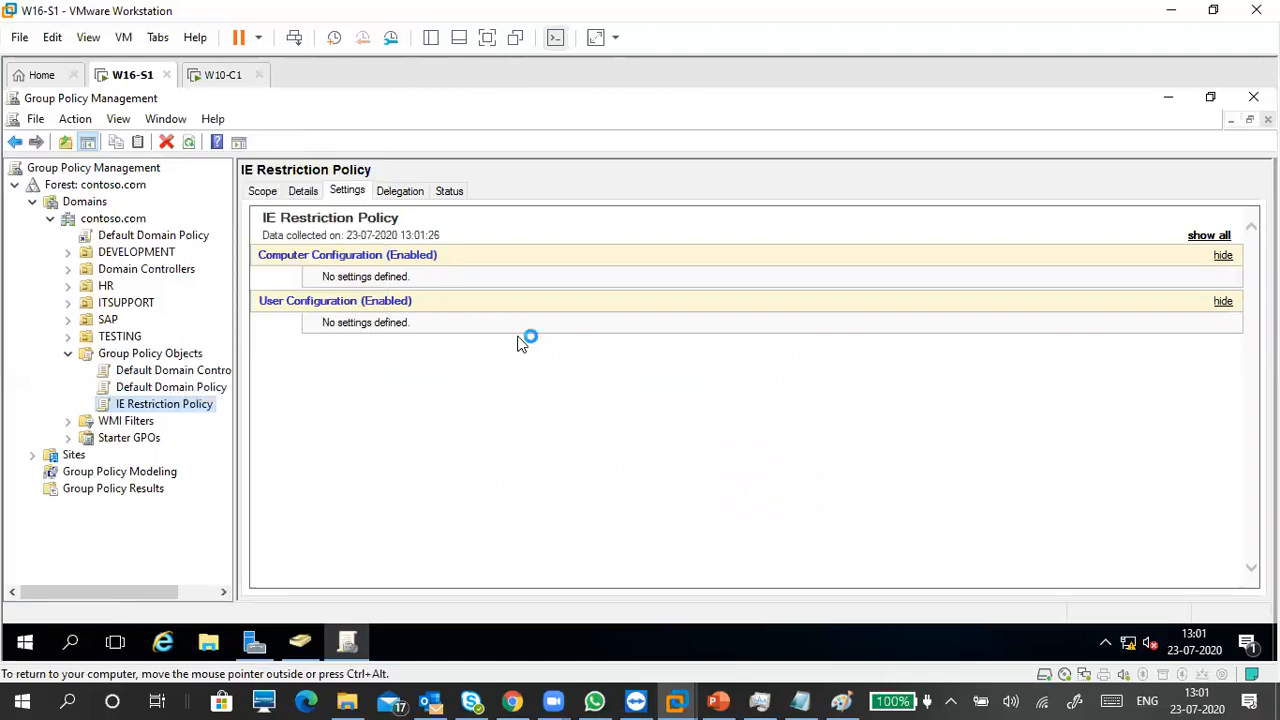
left_click_drag(461, 101, 555, 104)
left_click(849, 103)
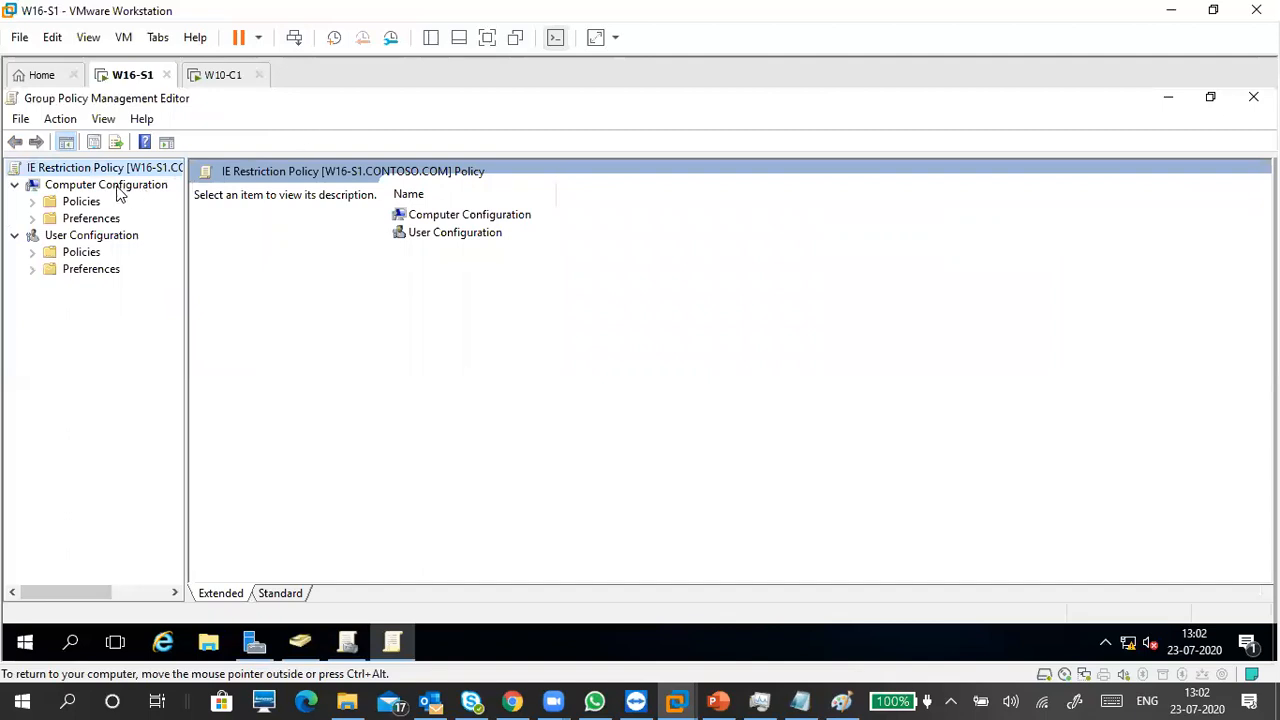
Step: Expand Policies and Administrative Templates under User Configuration, and widen the console tree to show the full folder names
left_click(97, 238)
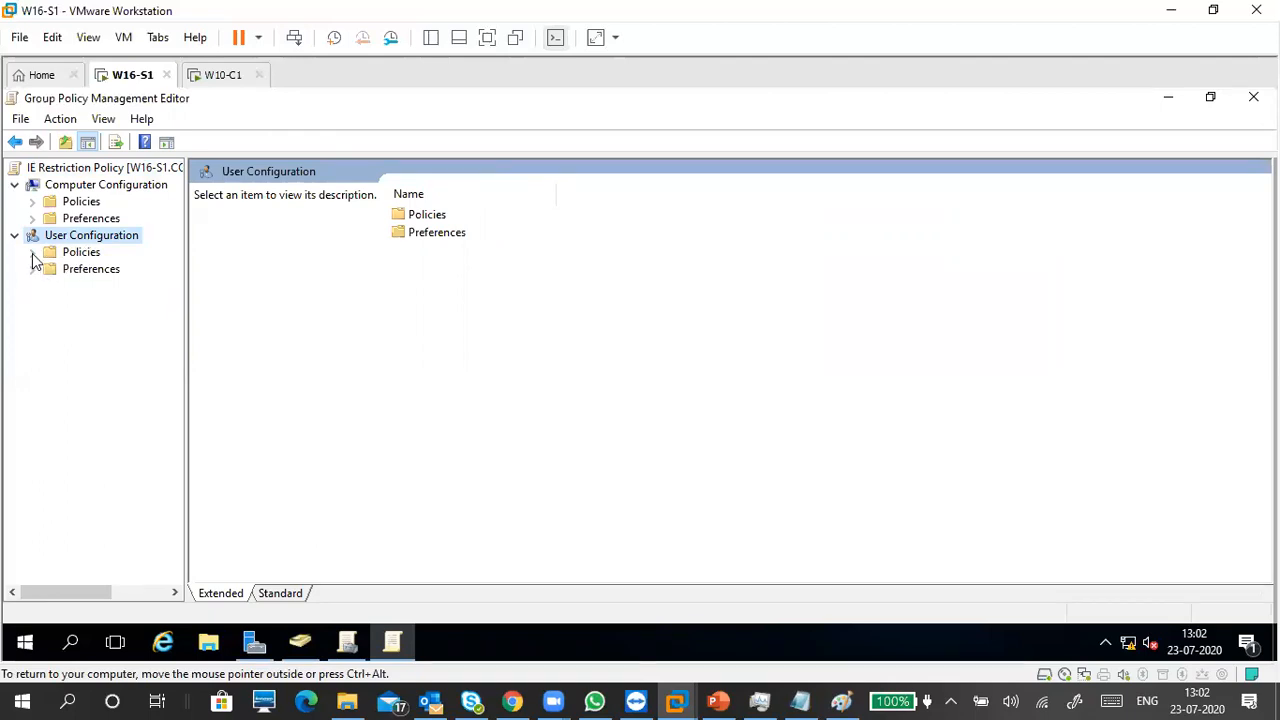
left_click(32, 255)
left_click(85, 252)
left_click(88, 236)
left_click(85, 252)
left_click(90, 306)
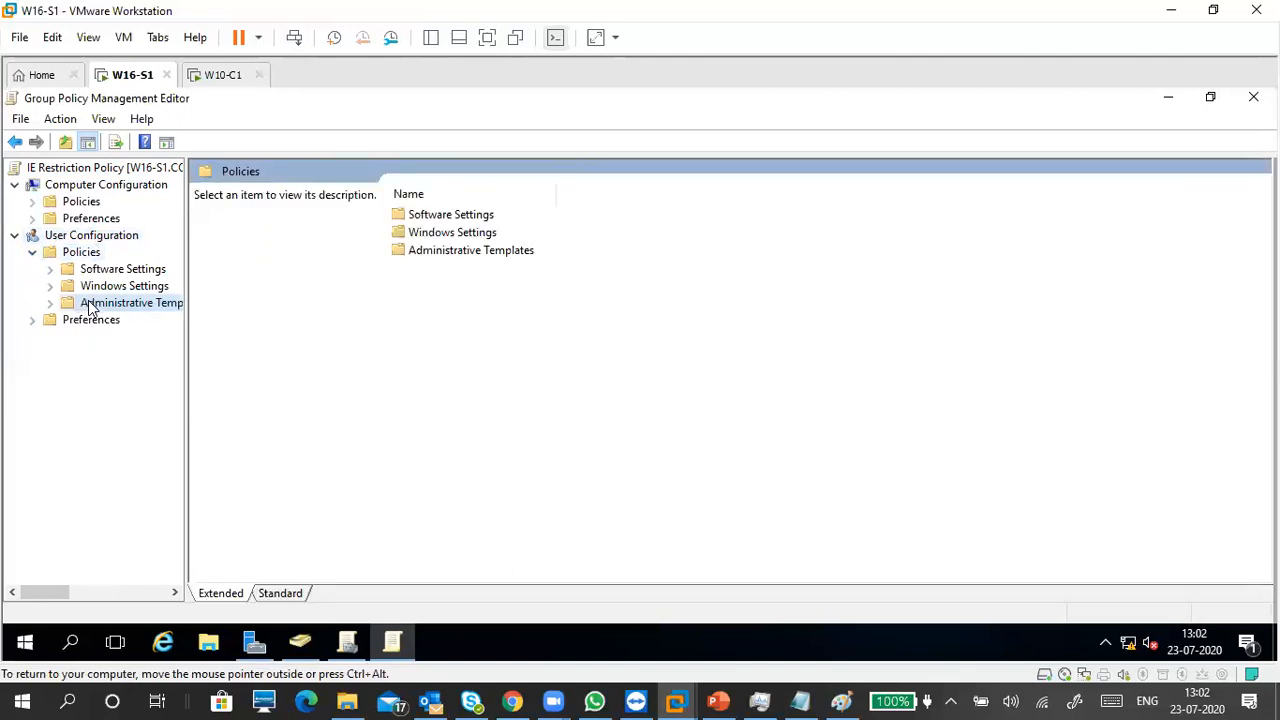
left_click(50, 303)
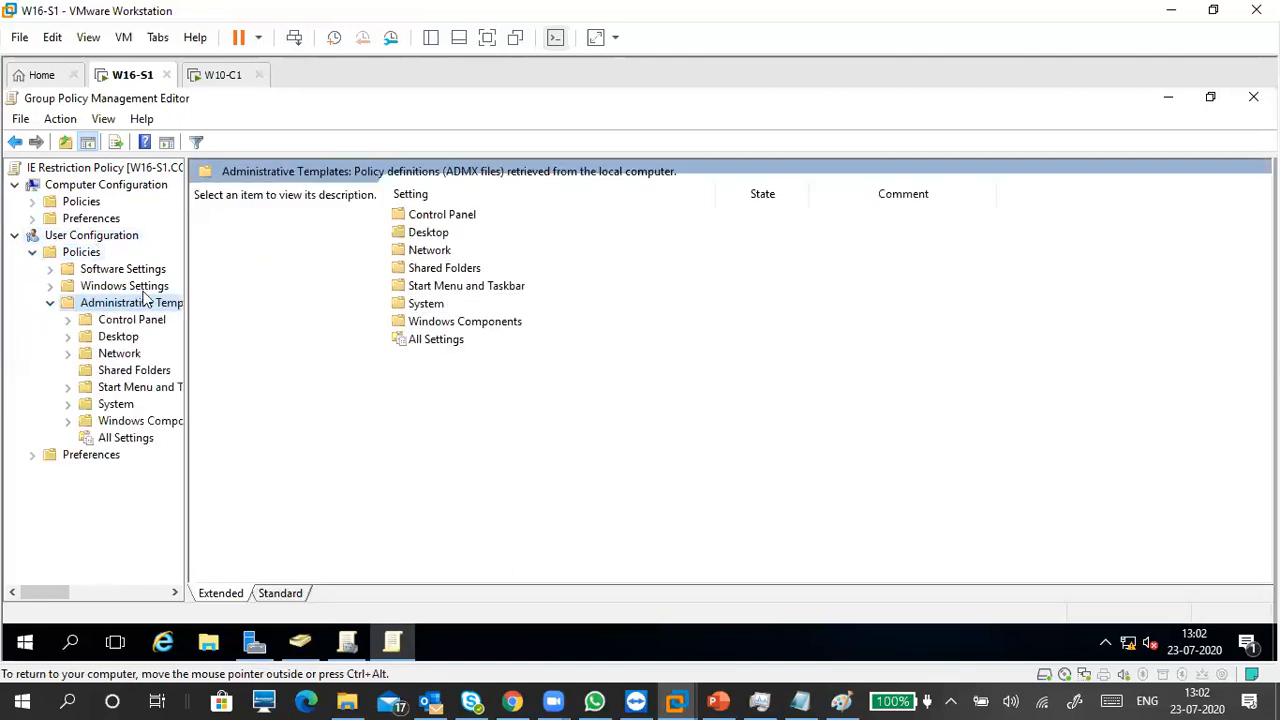
left_click_drag(186, 281, 258, 296)
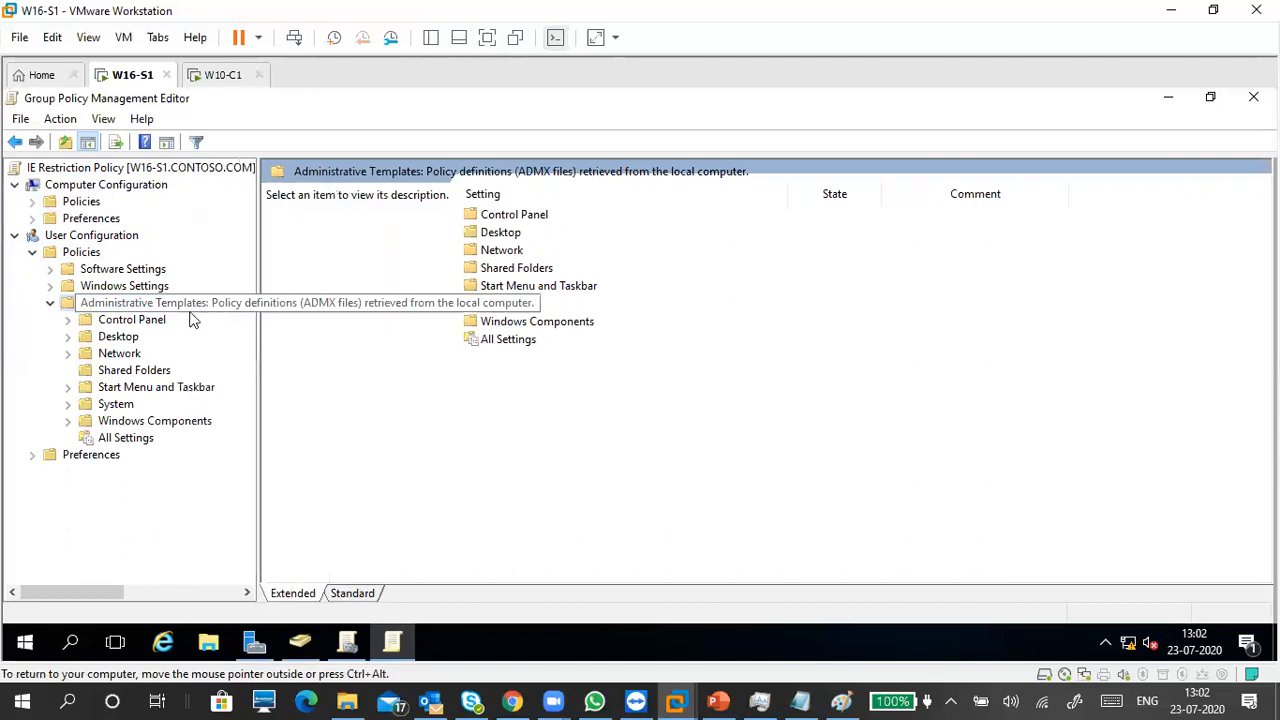
Step: Examine the user Administrative Templates settings in All Settings, Control Panel, Desktop, Network and Network Connections
left_click(126, 442)
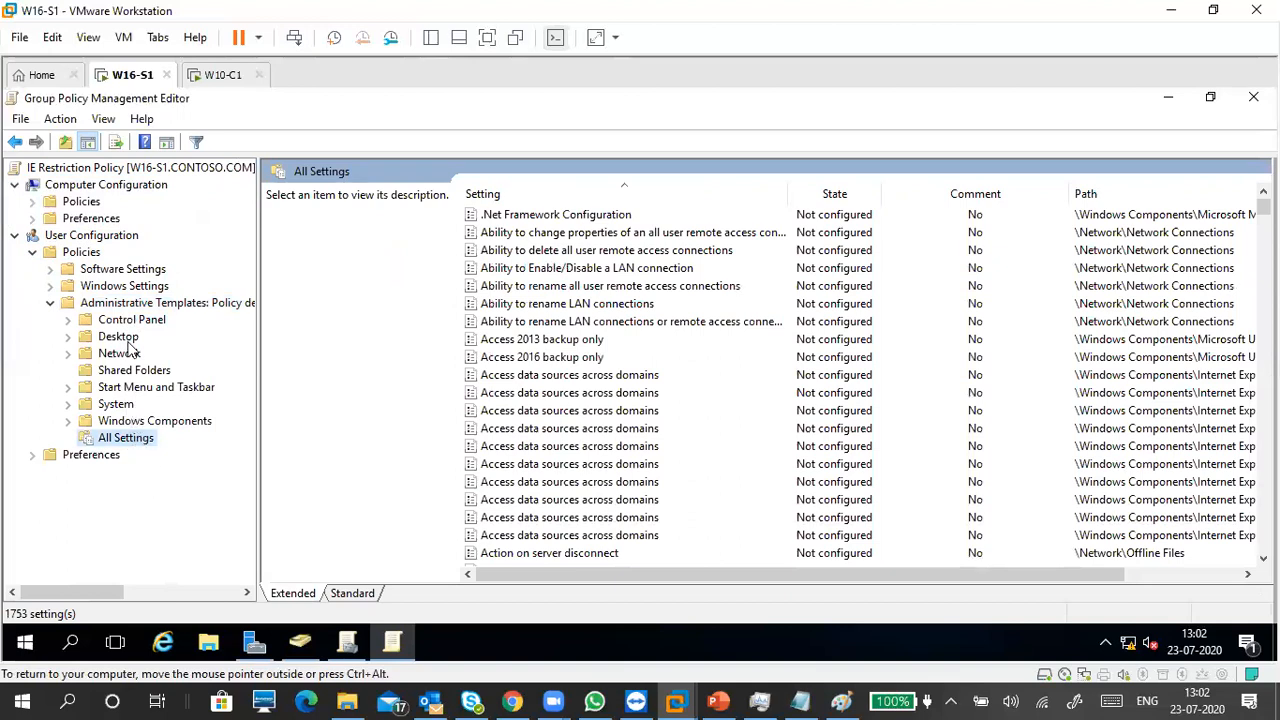
left_click(129, 321)
left_click(128, 340)
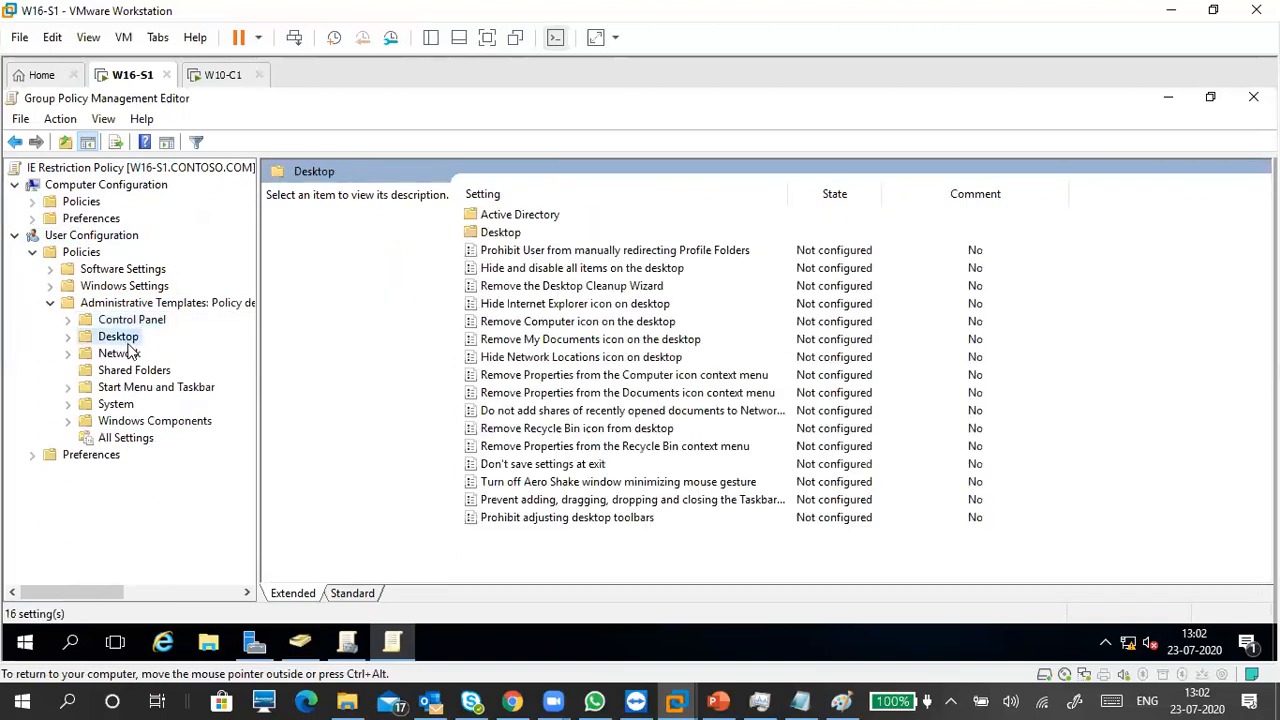
left_click(126, 354)
left_click(130, 369)
left_click(126, 355)
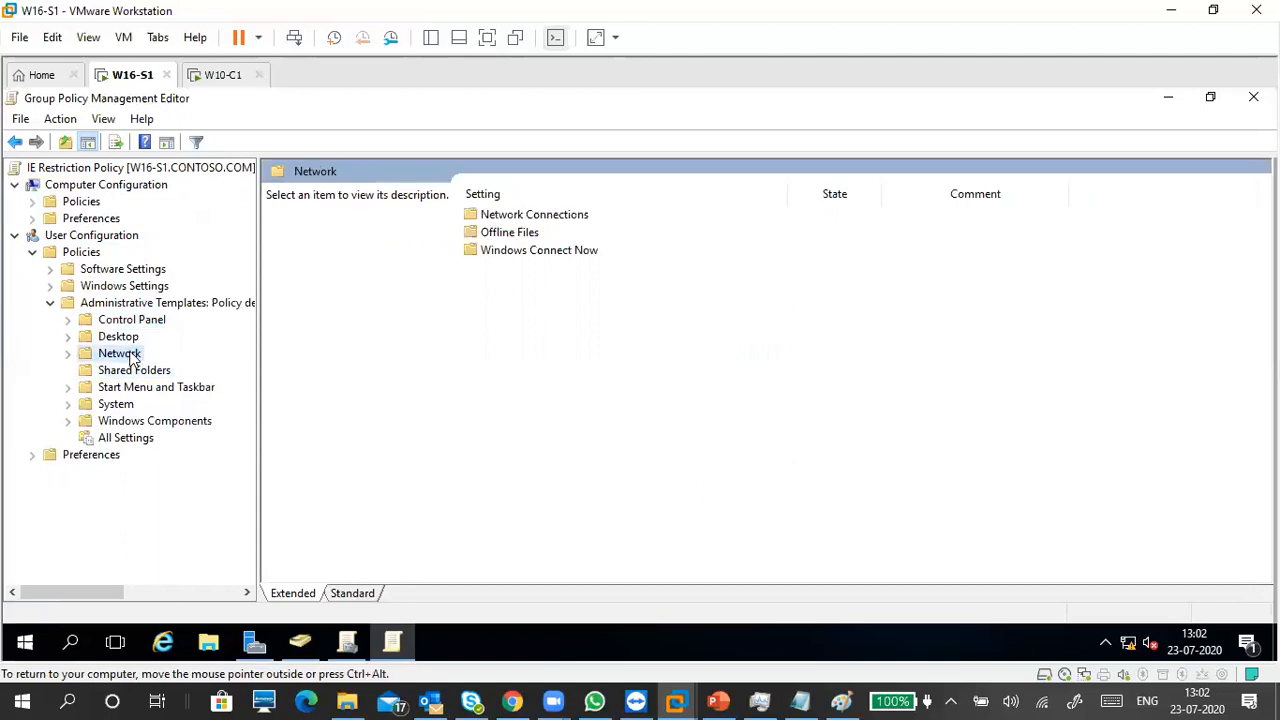
double_click(530, 216)
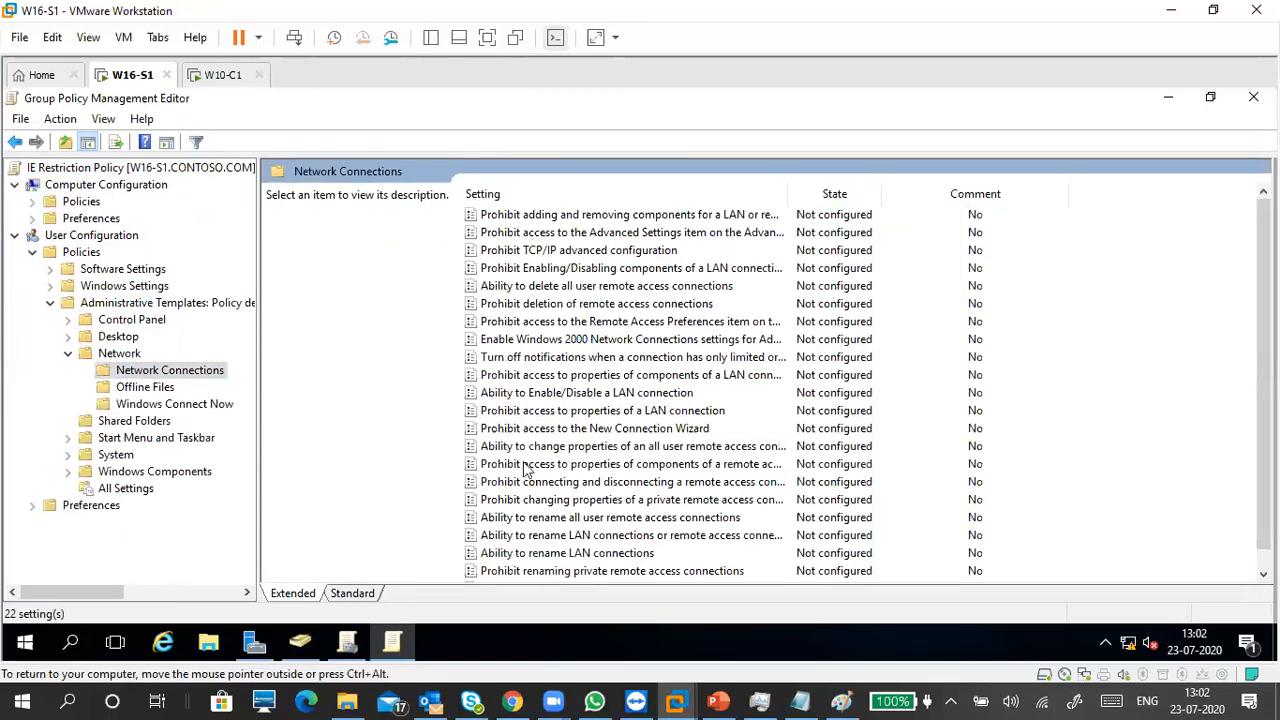
left_click(130, 489)
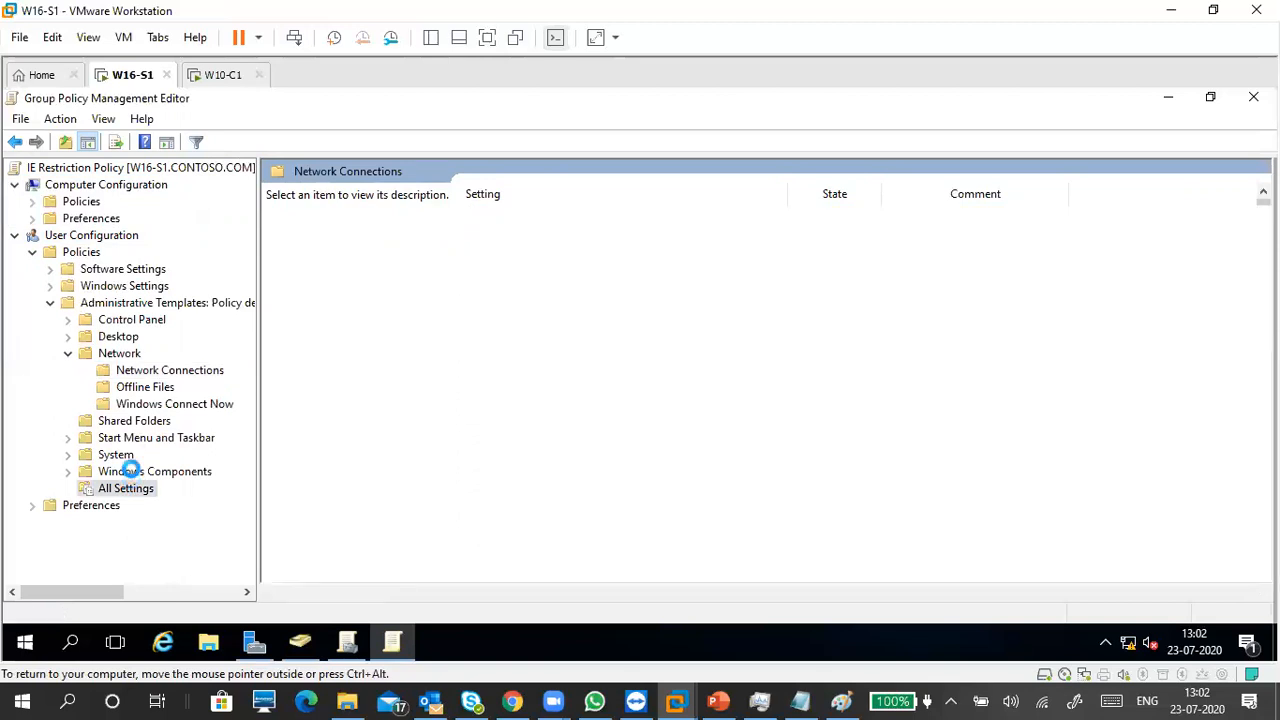
left_click(68, 354)
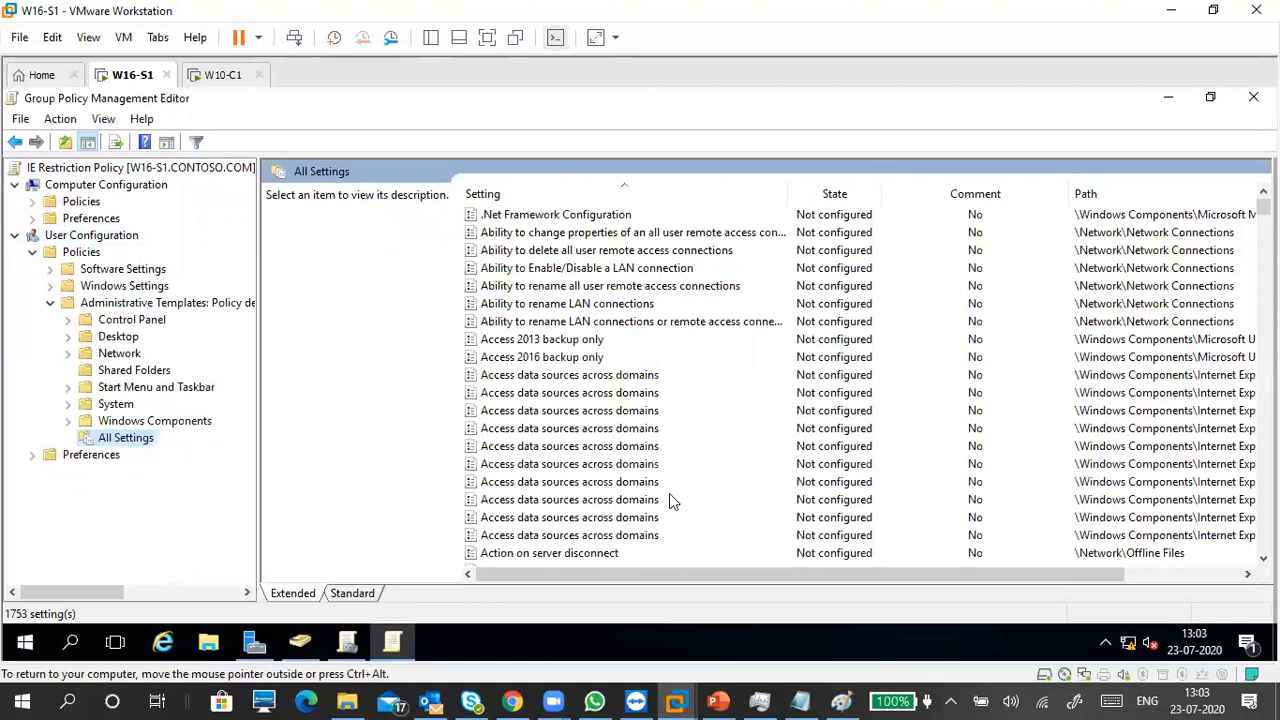
scroll(630, 357, "down", 6)
scroll(630, 357, "down", 20)
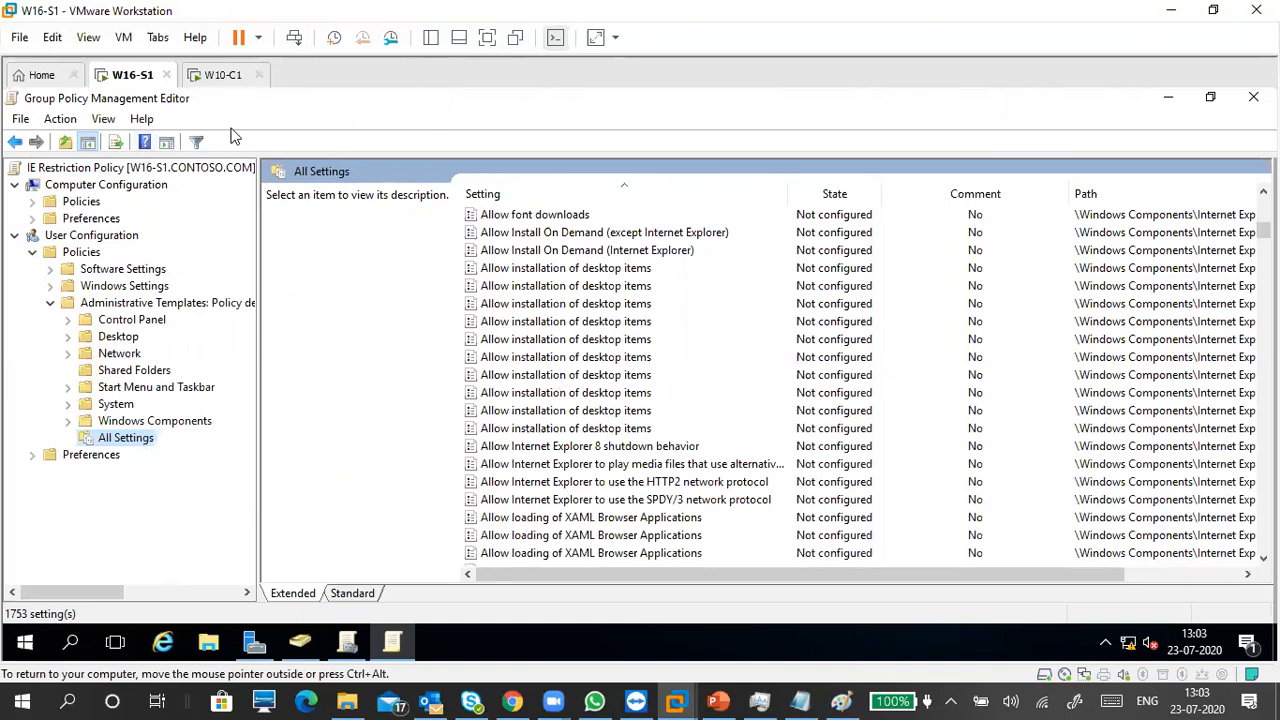
Step: Turn on filtering for the Administrative Templates and view the filter options without changing them
left_click(104, 120)
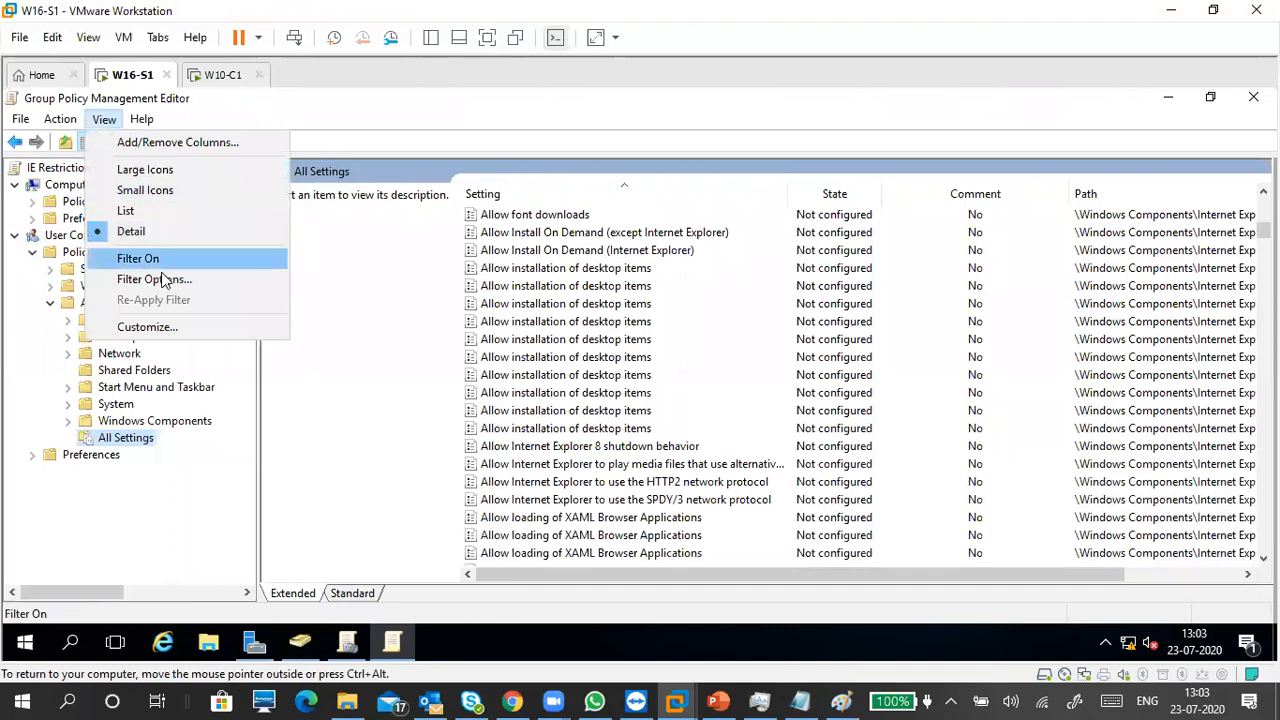
left_click(155, 258)
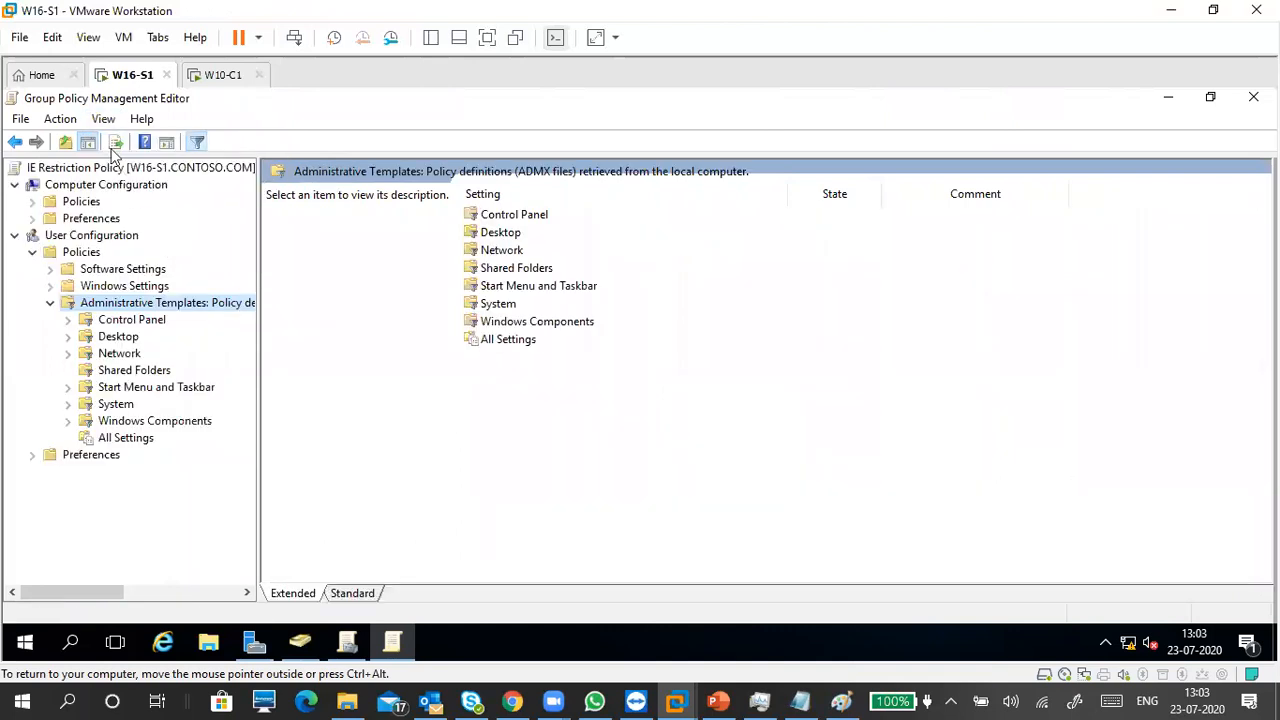
left_click(104, 120)
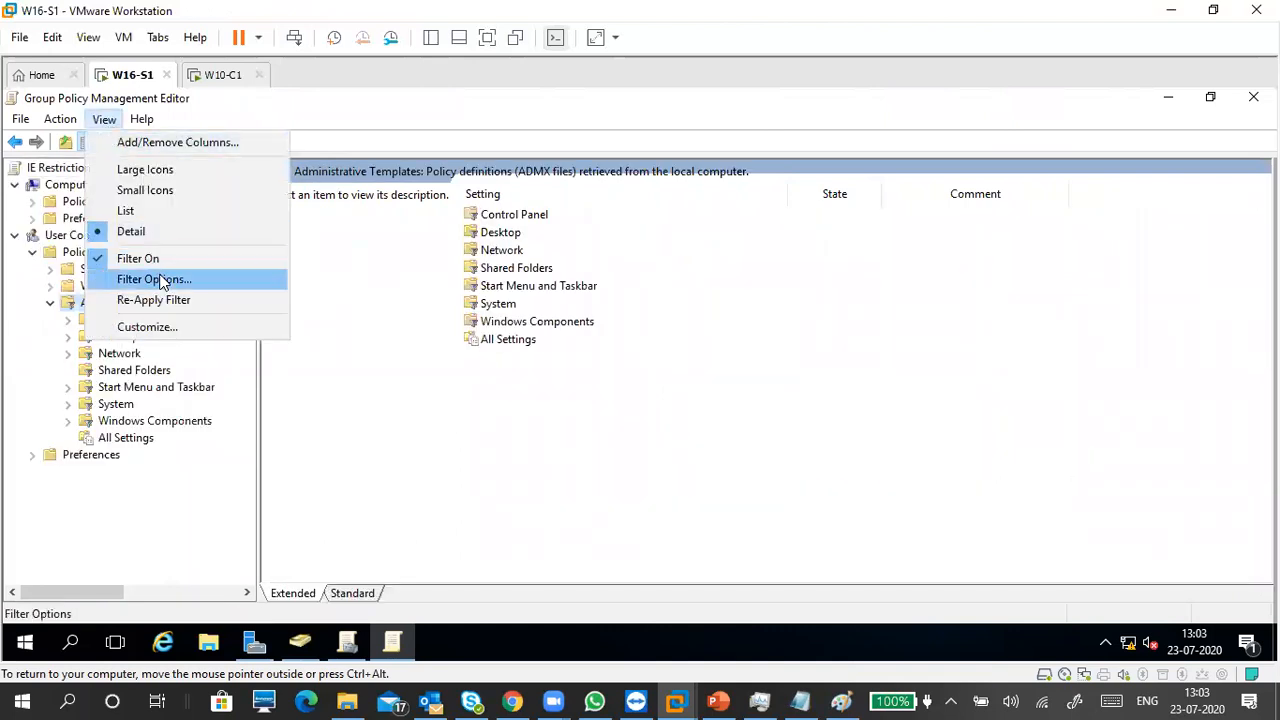
left_click(190, 284)
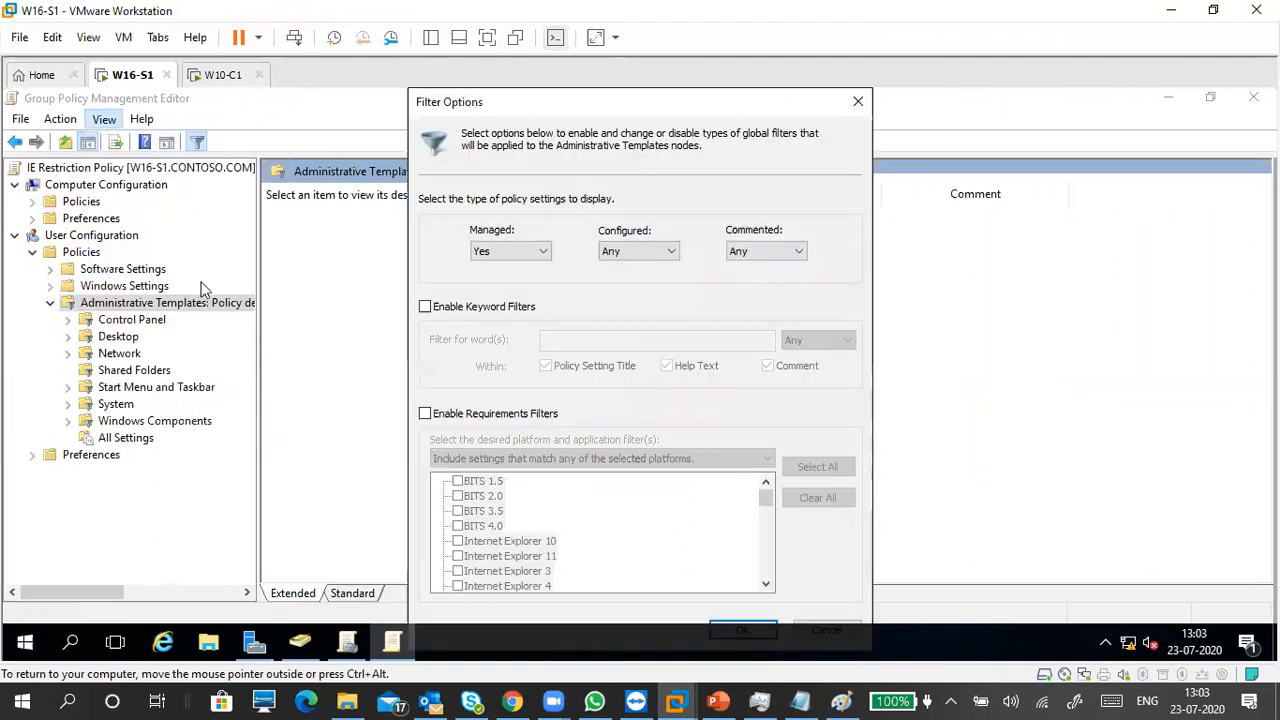
left_click(857, 102)
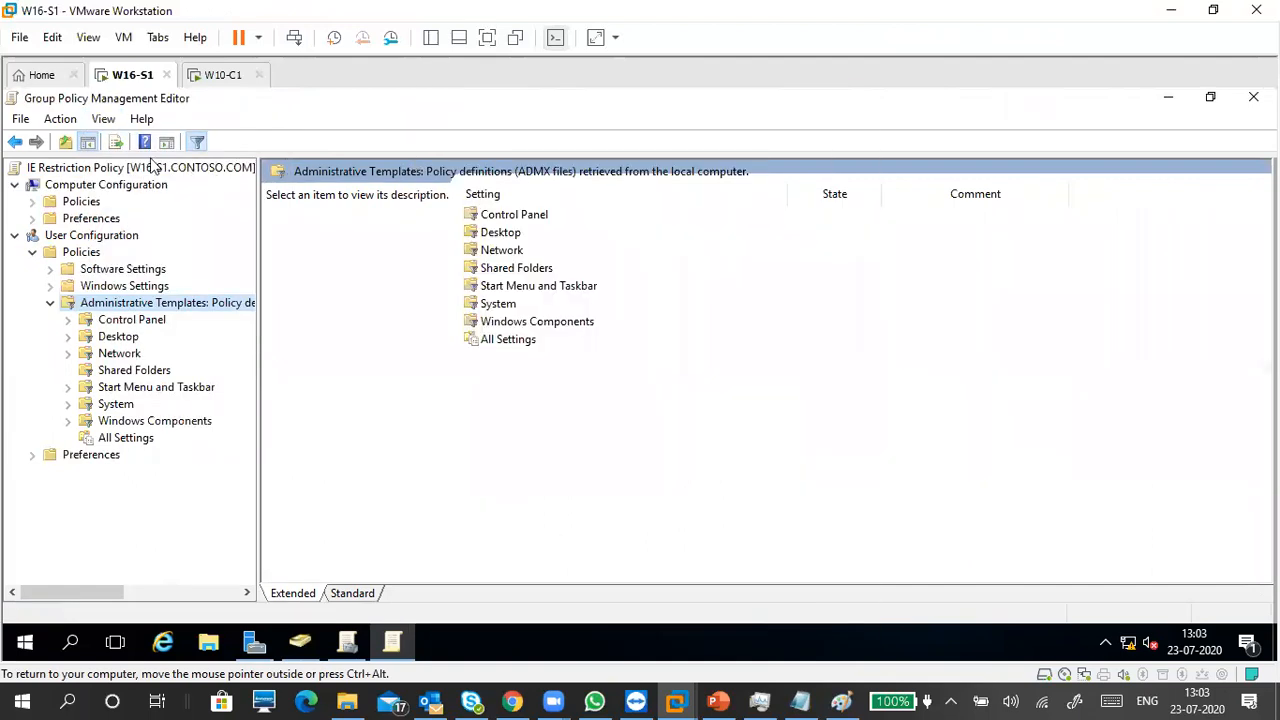
Step: Apply a keyword filter for "general page" with Exact matching within policy setting title, help text and comment
left_click(104, 120)
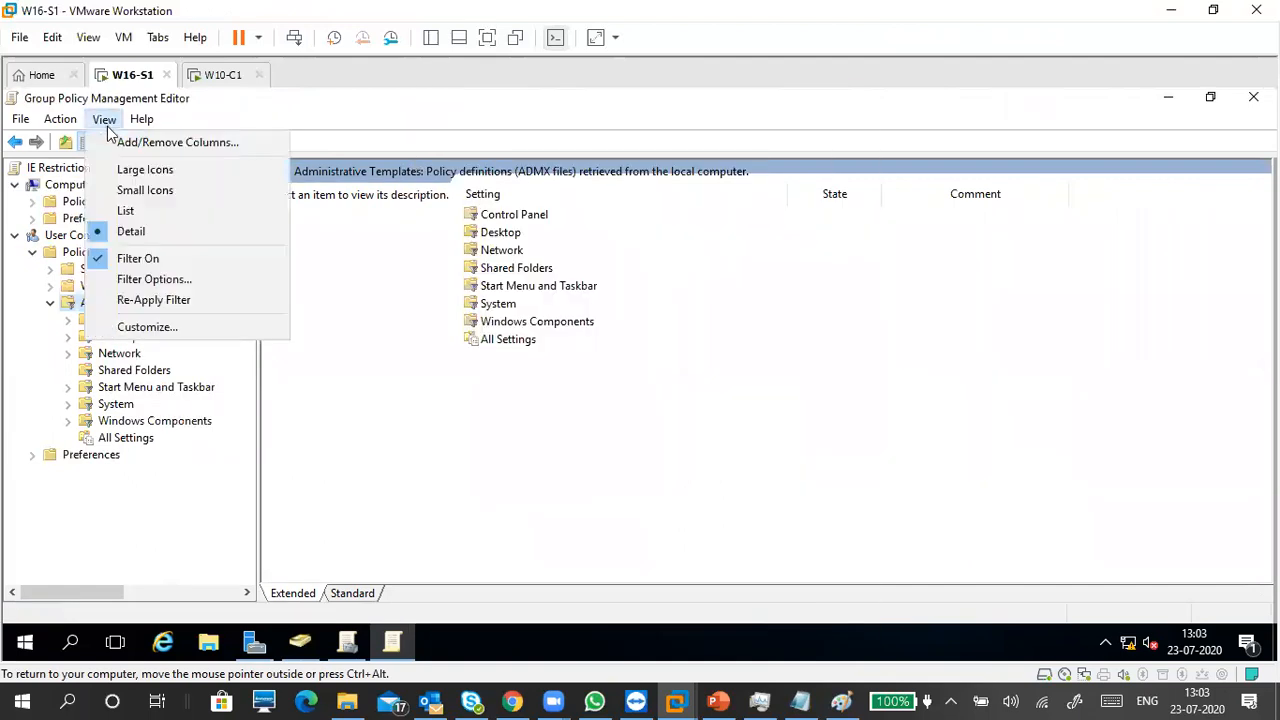
left_click(157, 282)
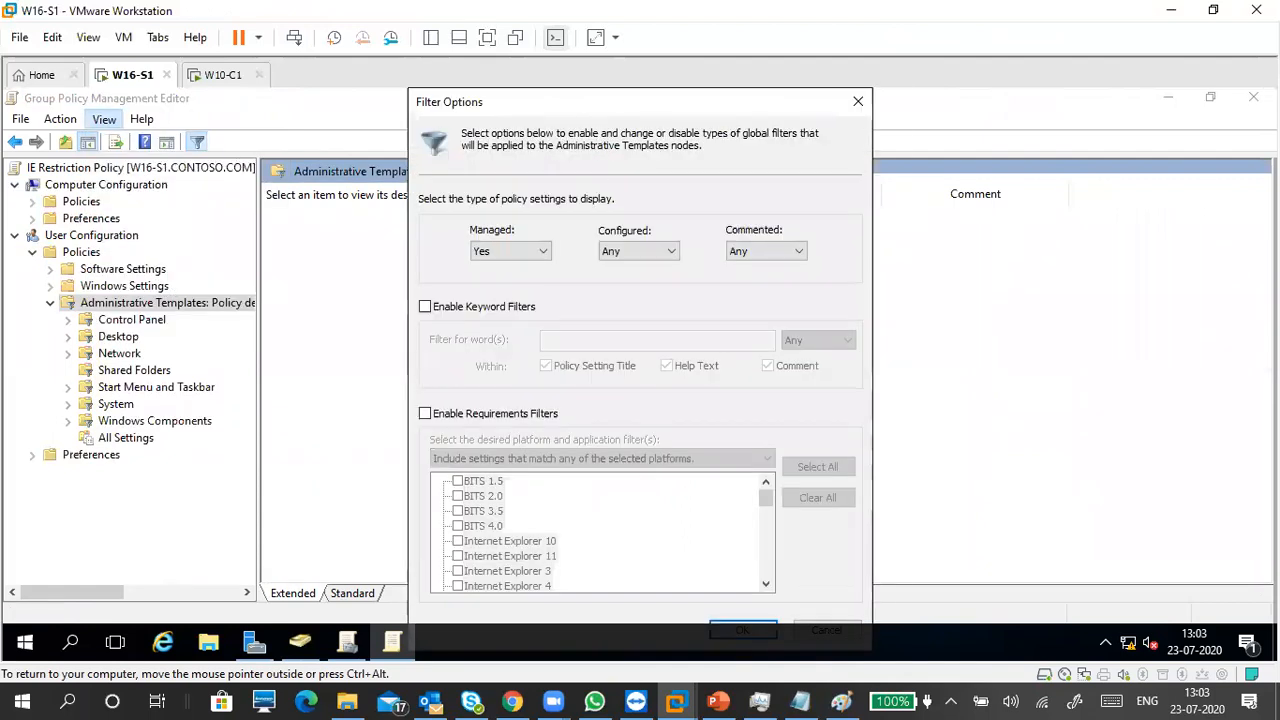
left_click(456, 308)
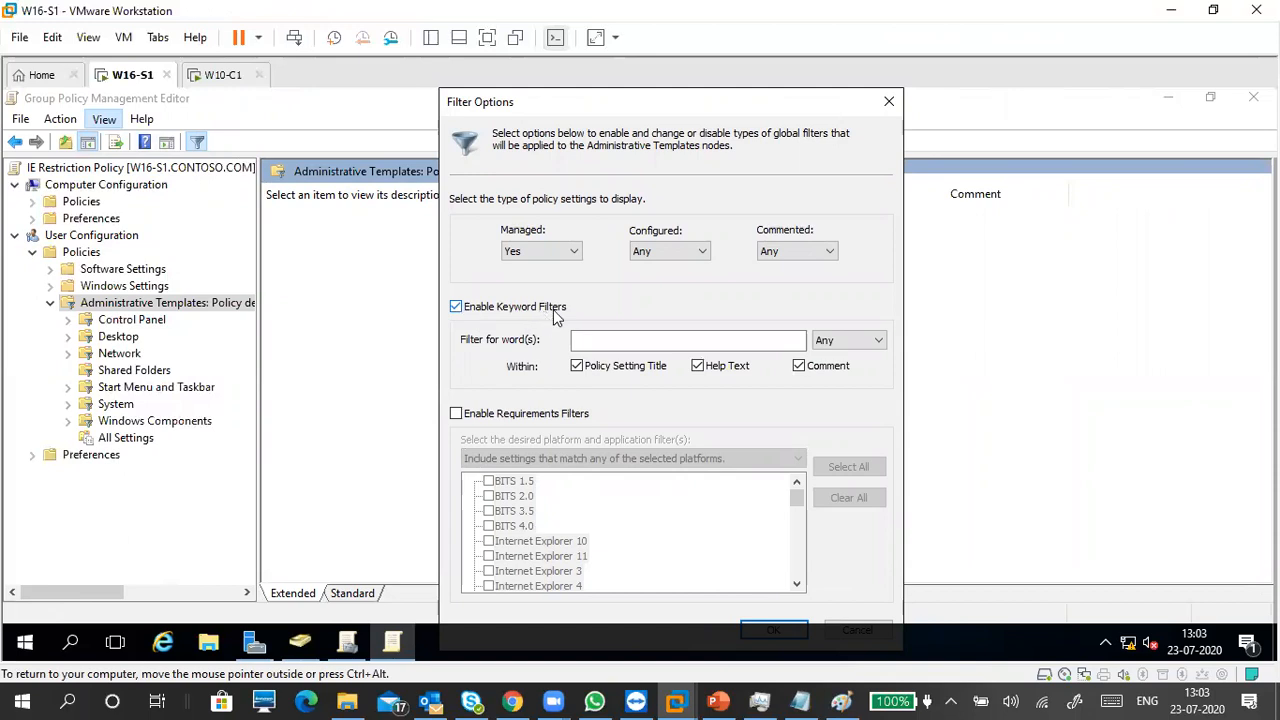
left_click(598, 340)
type("general page")
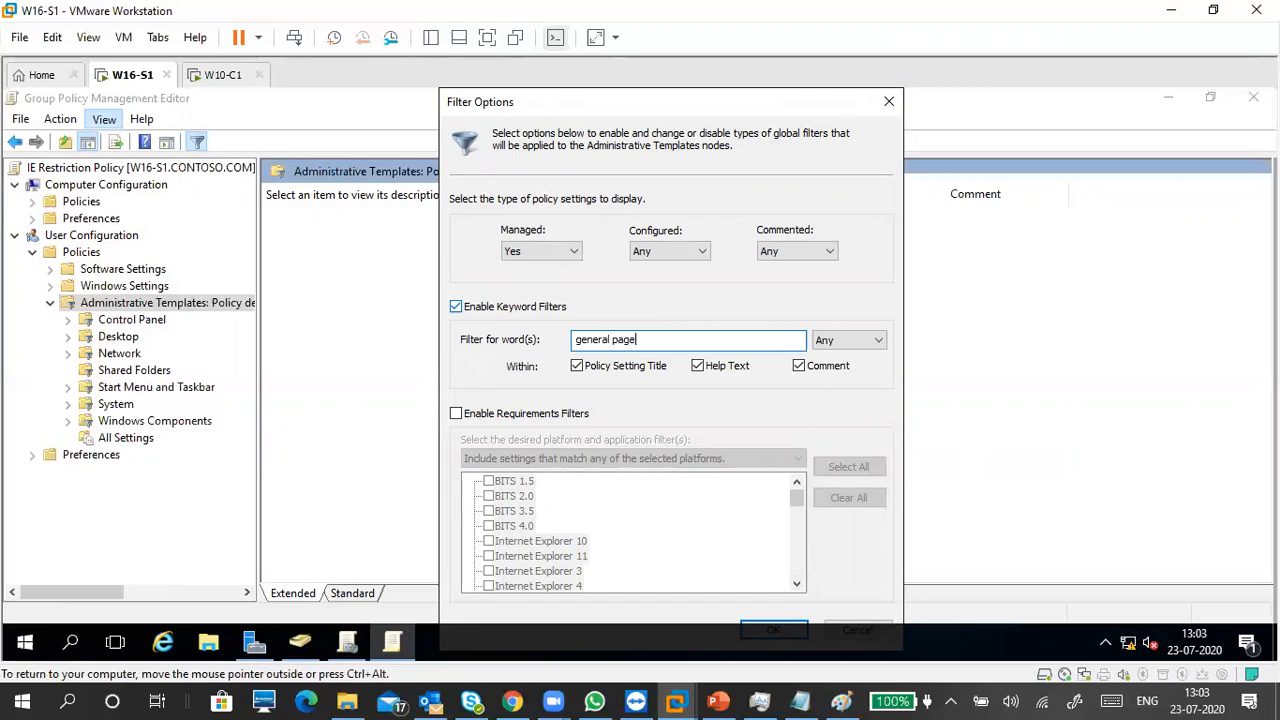
left_click(856, 342)
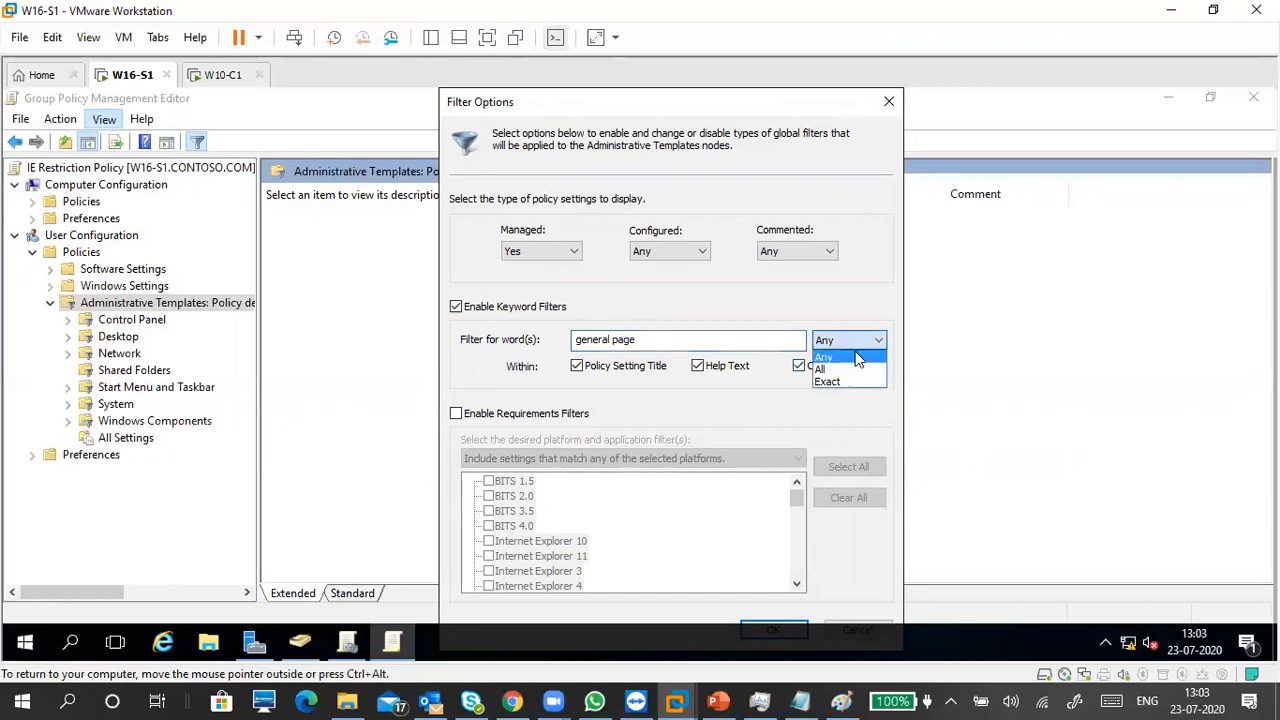
left_click(853, 378)
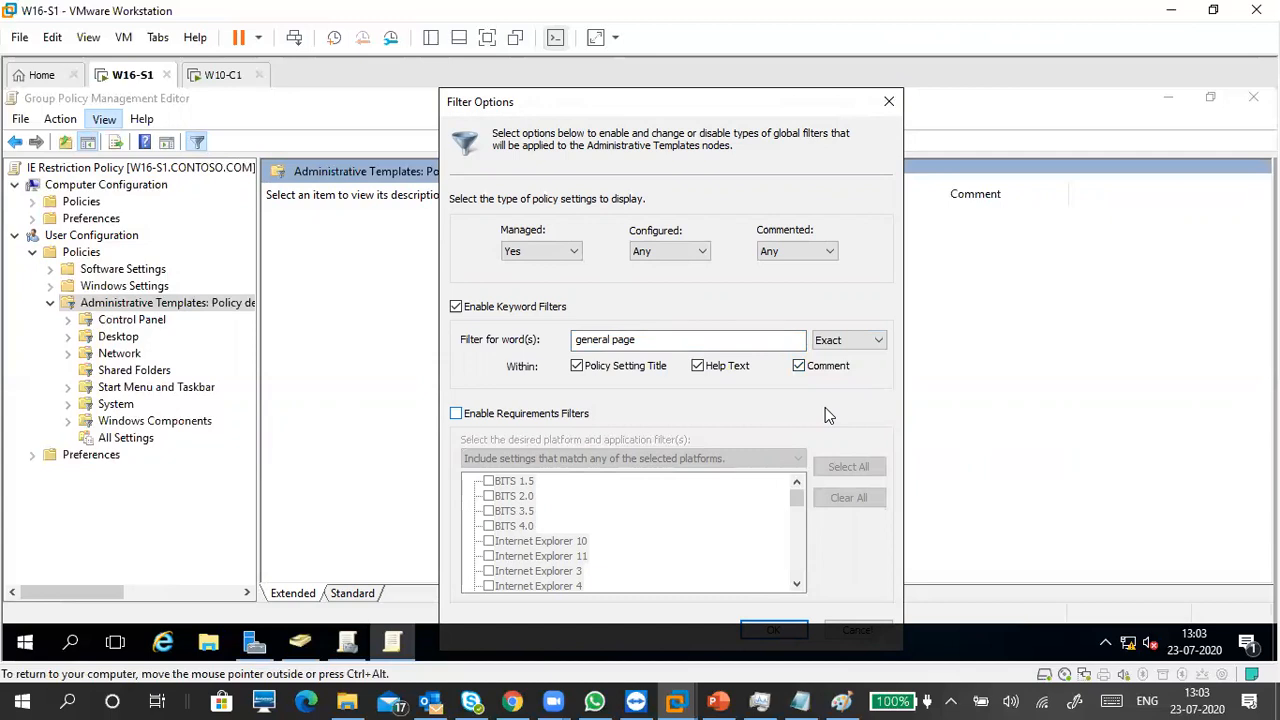
left_click(703, 340)
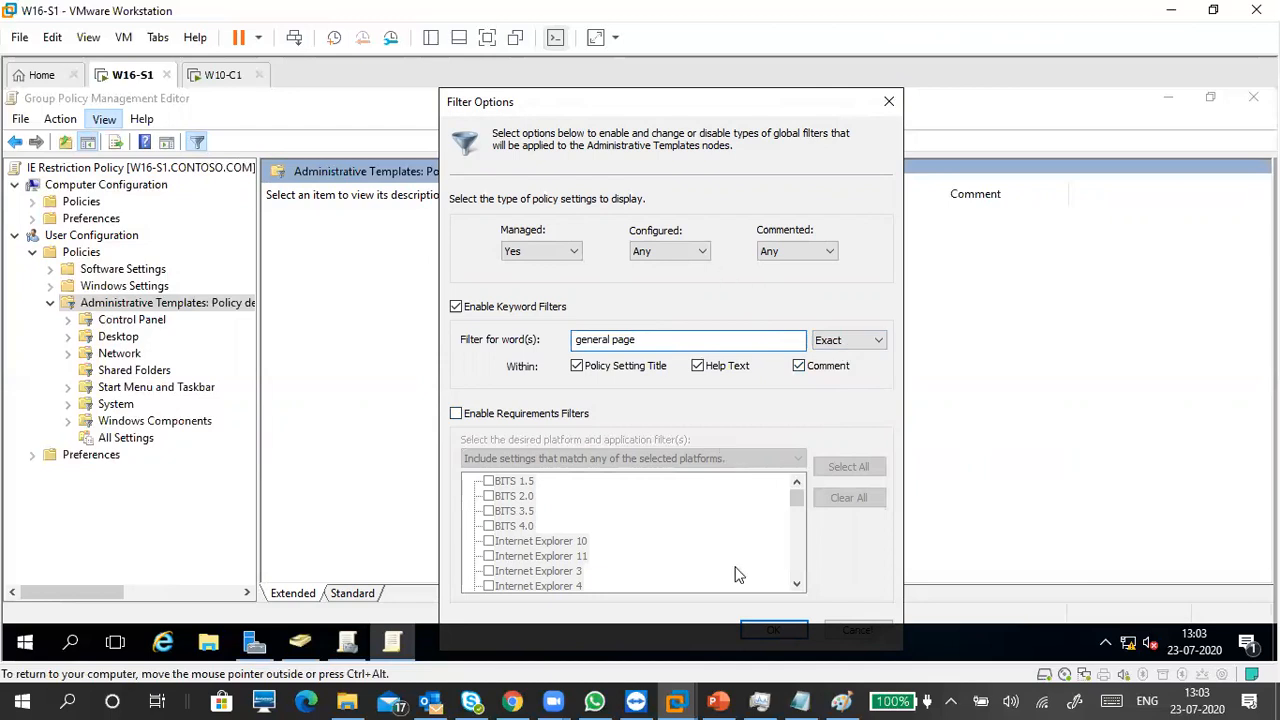
left_click(776, 624)
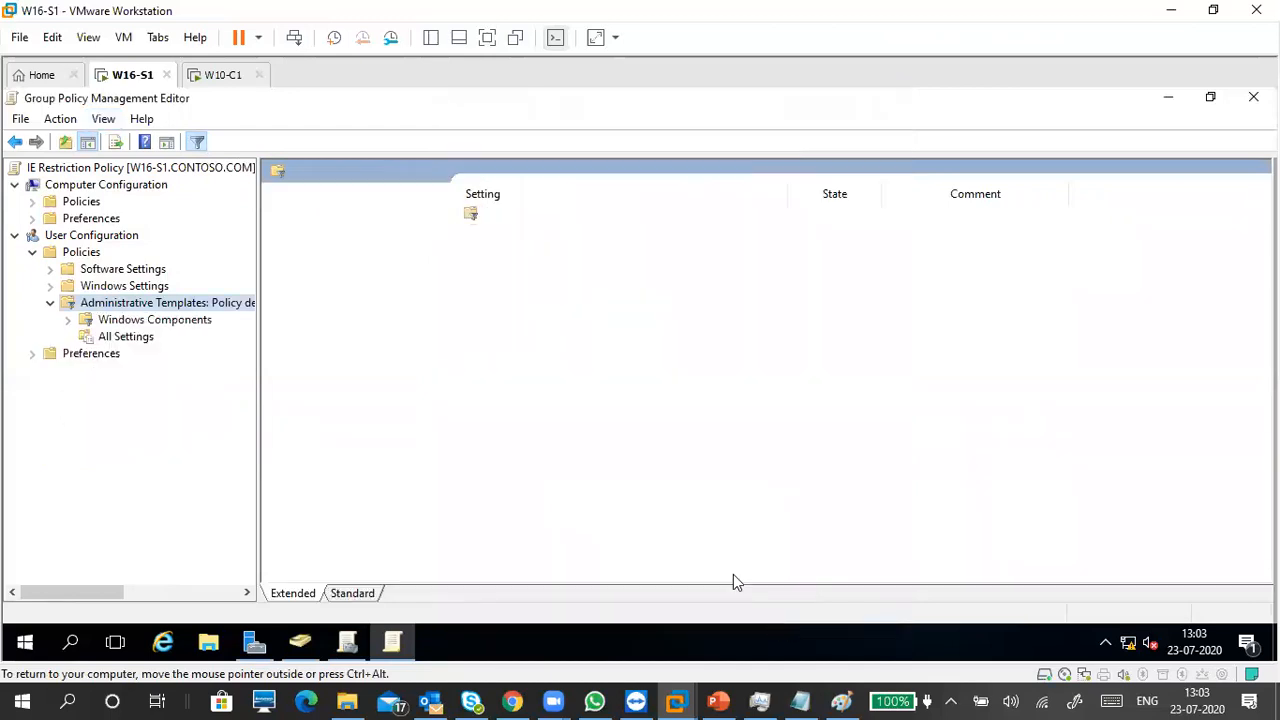
Step: Compare the descriptions of the Disable the General page and Hide the General page settings in the filtered All Settings list
left_click(112, 340)
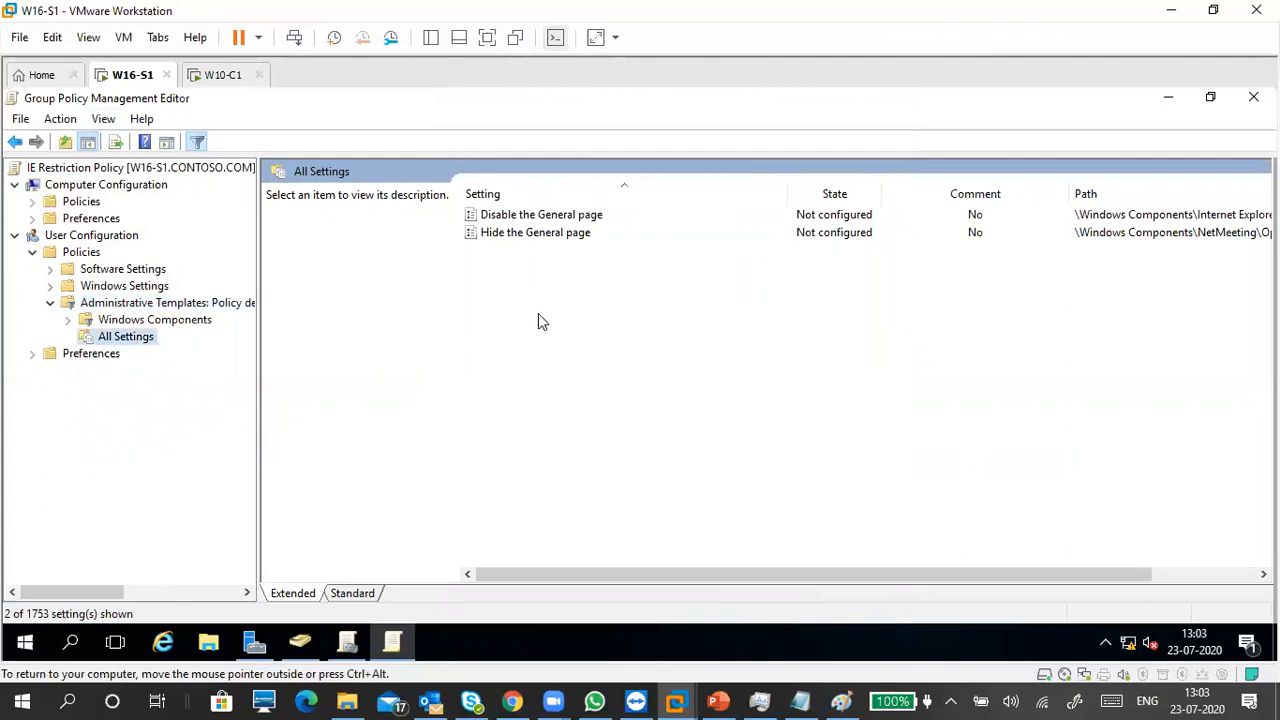
left_click(527, 218)
left_click(528, 232)
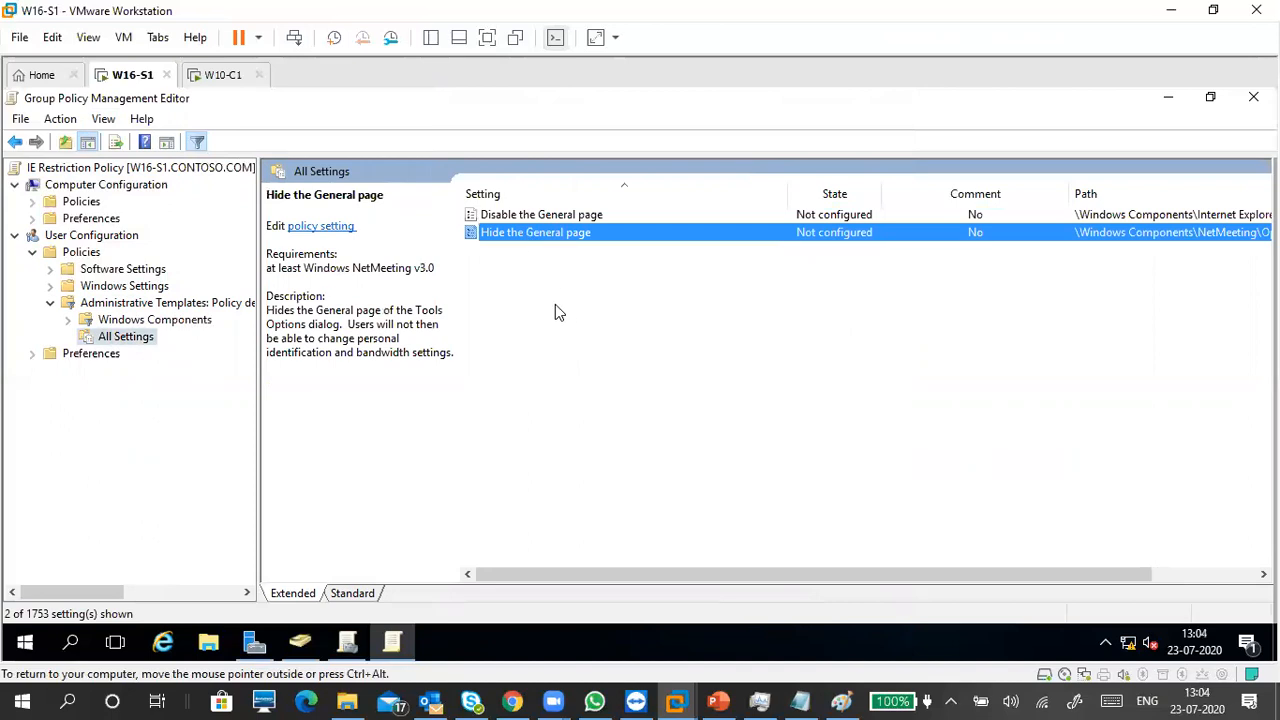
left_click(544, 218)
left_click(576, 234)
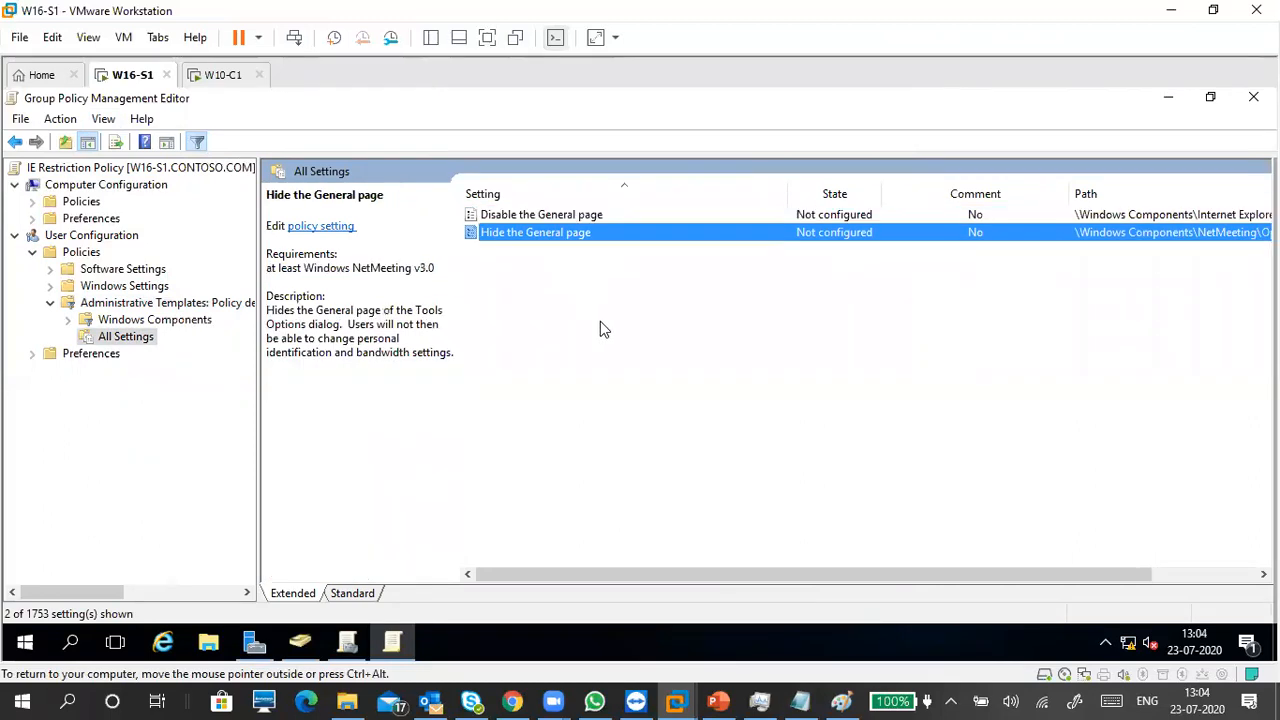
Step: Open the Disable the General page setting and read its help text, including the list of Internet Explorer policies it covers
left_click(566, 216)
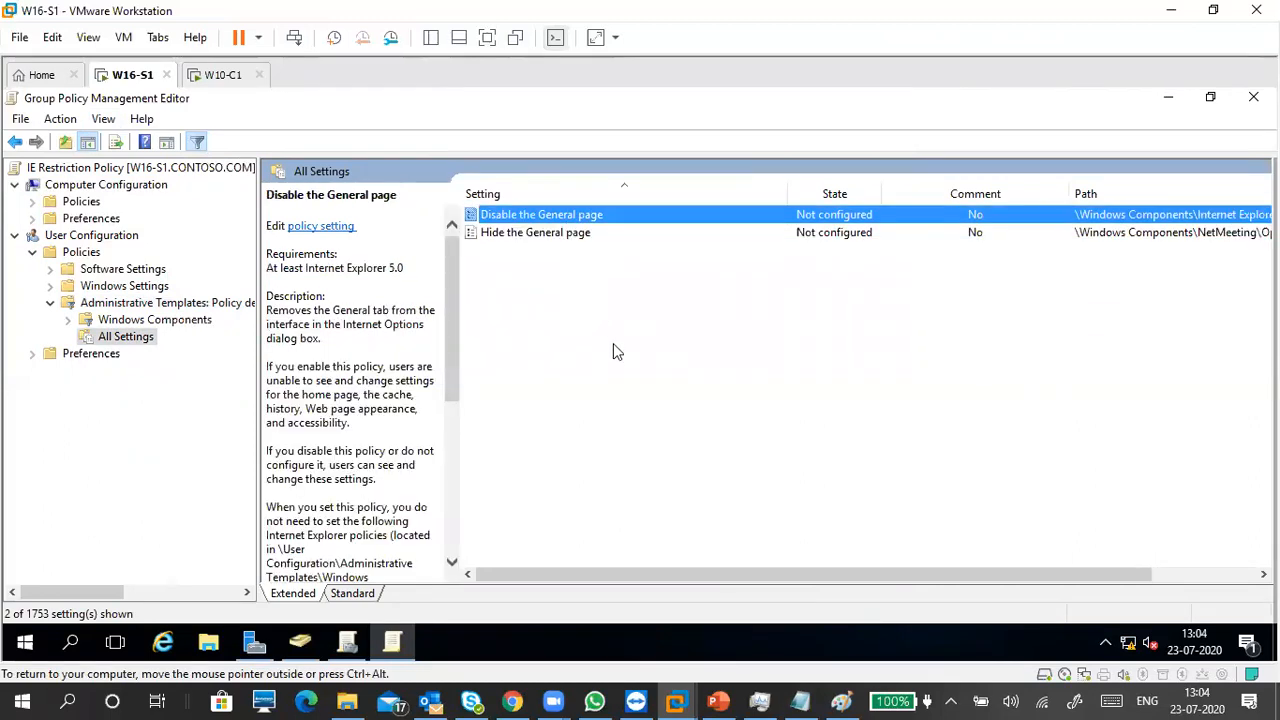
double_click(577, 218)
double_click(349, 106)
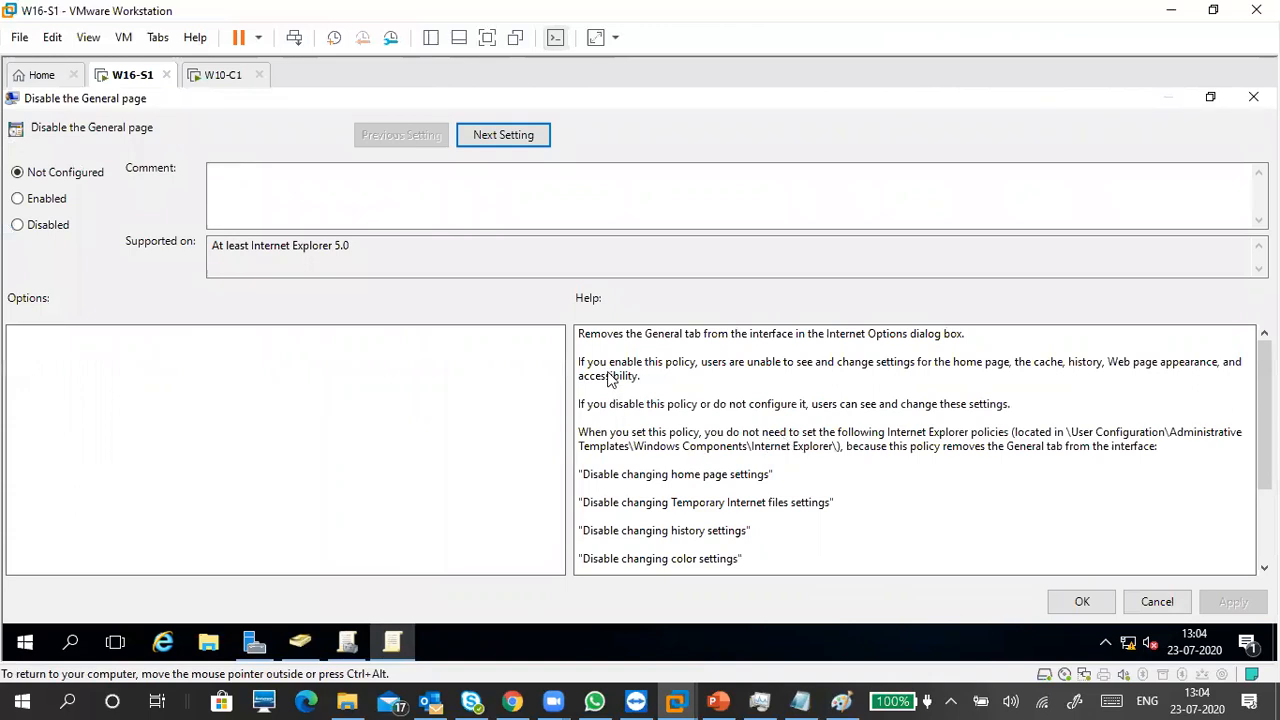
left_click_drag(640, 390, 754, 517)
left_click(775, 520)
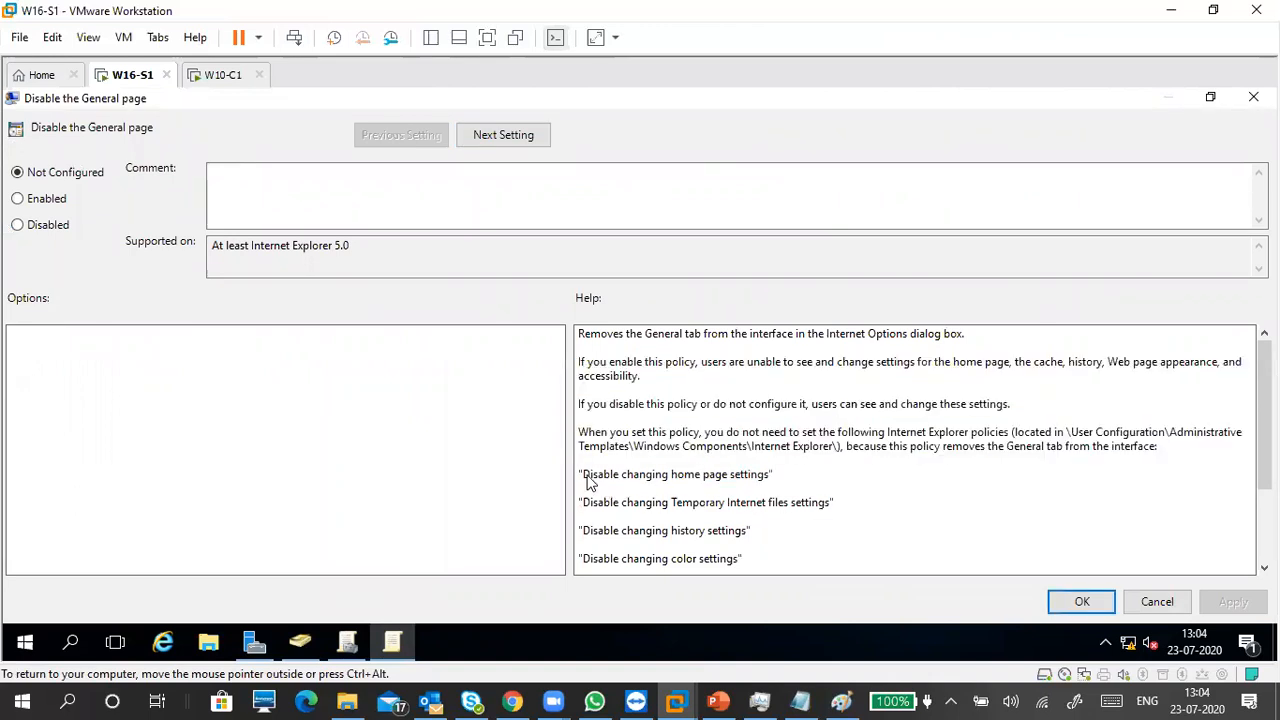
left_click_drag(590, 481, 770, 481)
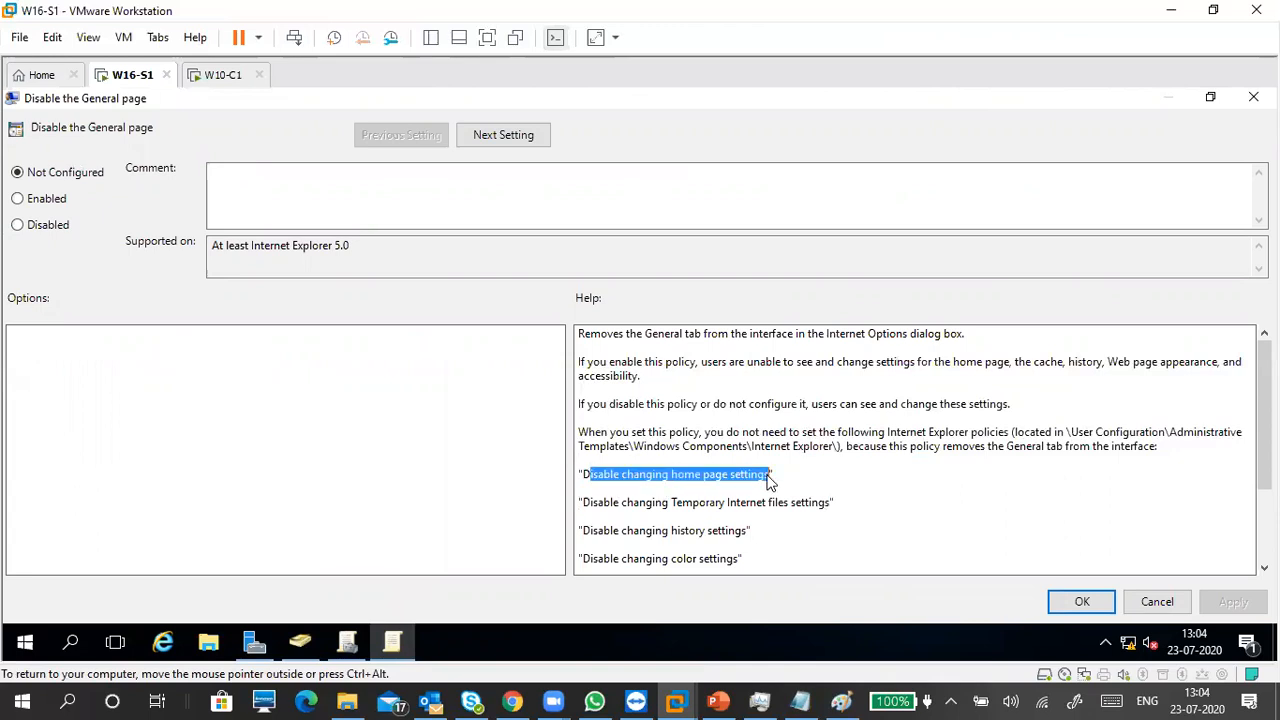
left_click(703, 505)
left_click_drag(671, 477, 735, 481)
left_click_drag(590, 508, 823, 512)
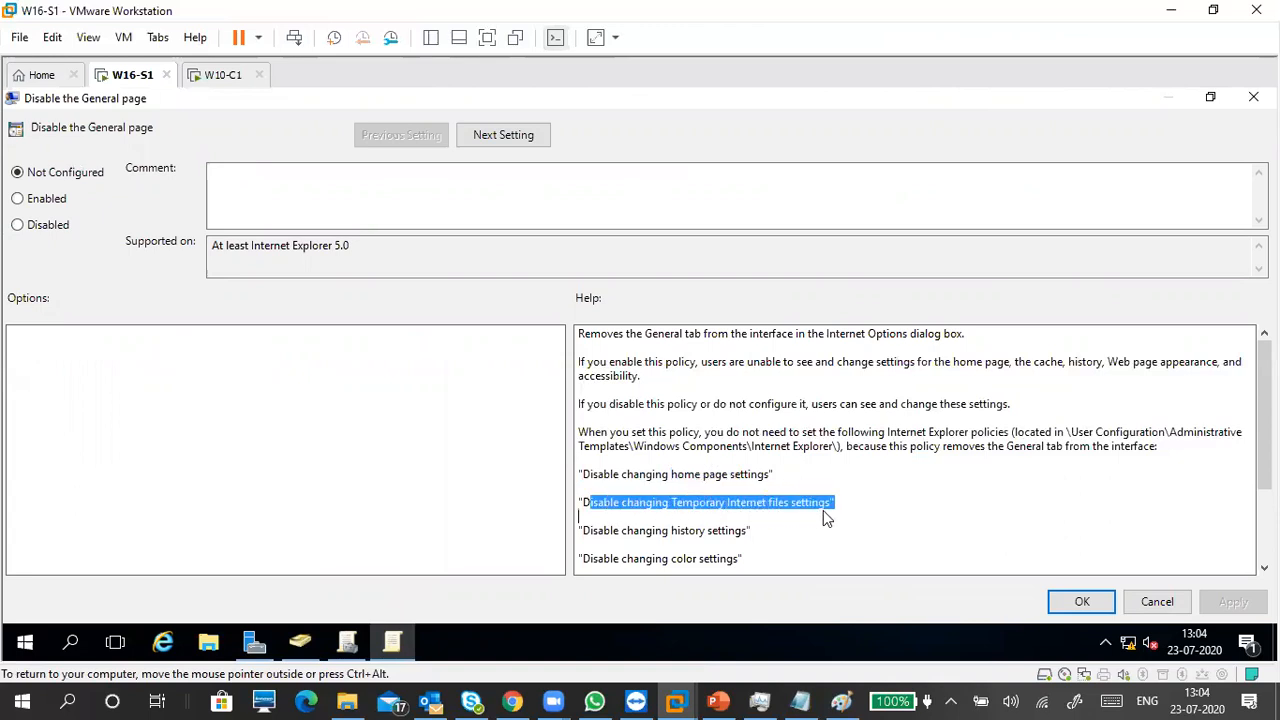
left_click_drag(590, 533, 746, 535)
left_click_drag(608, 560, 729, 557)
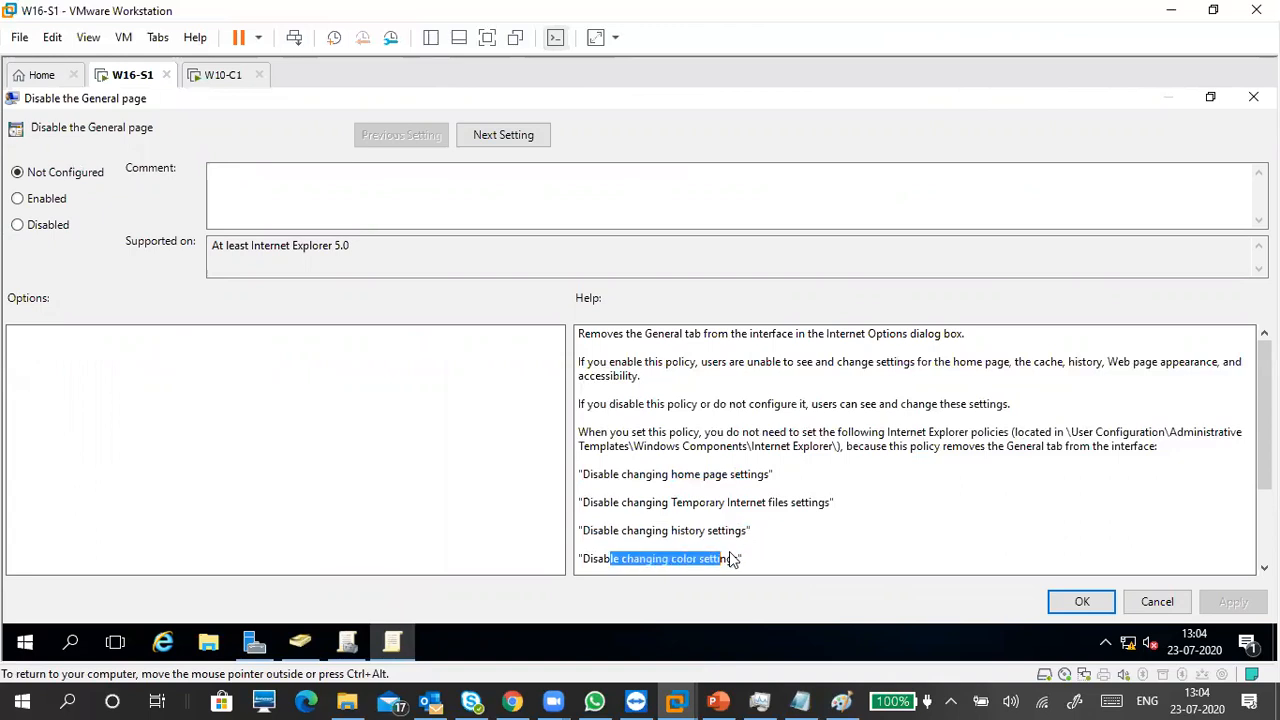
left_click(757, 563)
scroll(710, 425, "down", 3)
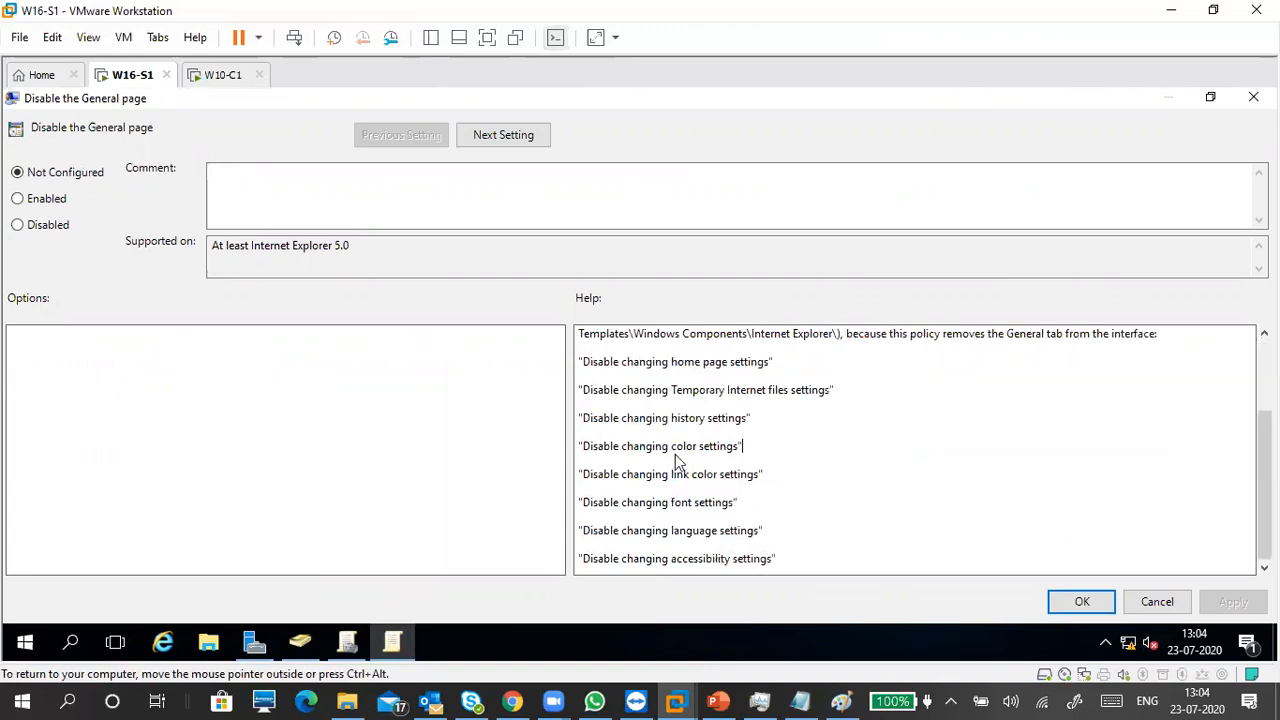
left_click_drag(762, 532, 593, 390)
left_click(753, 514)
scroll(770, 492, "up", 3)
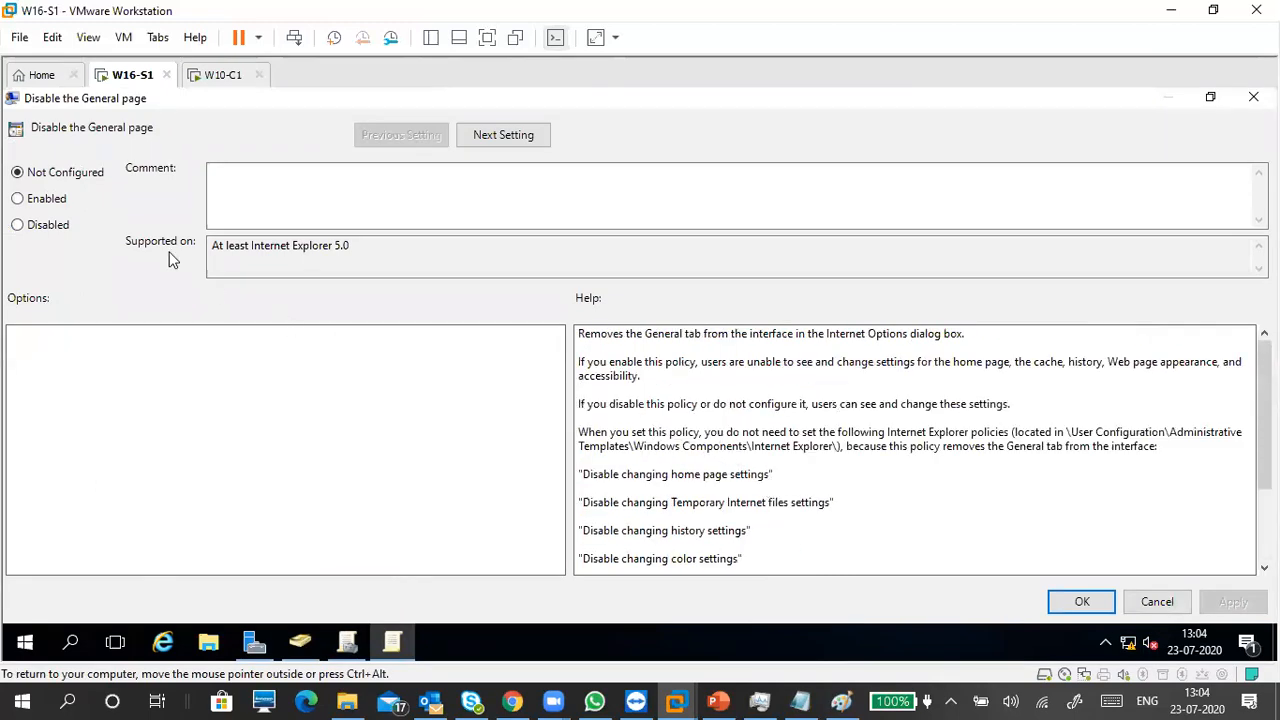
Step: Set the Disable the General page policy to Enabled and apply the change
left_click_drag(109, 109, 317, 147)
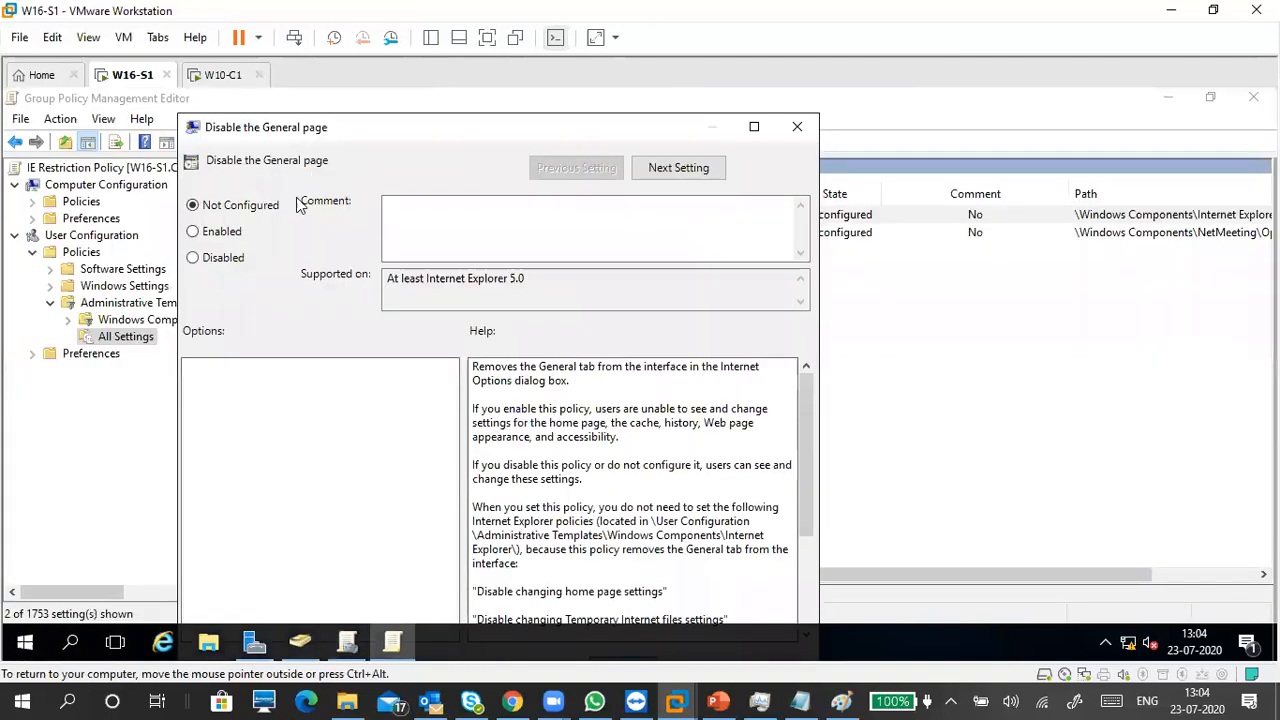
left_click(212, 236)
left_click(228, 234)
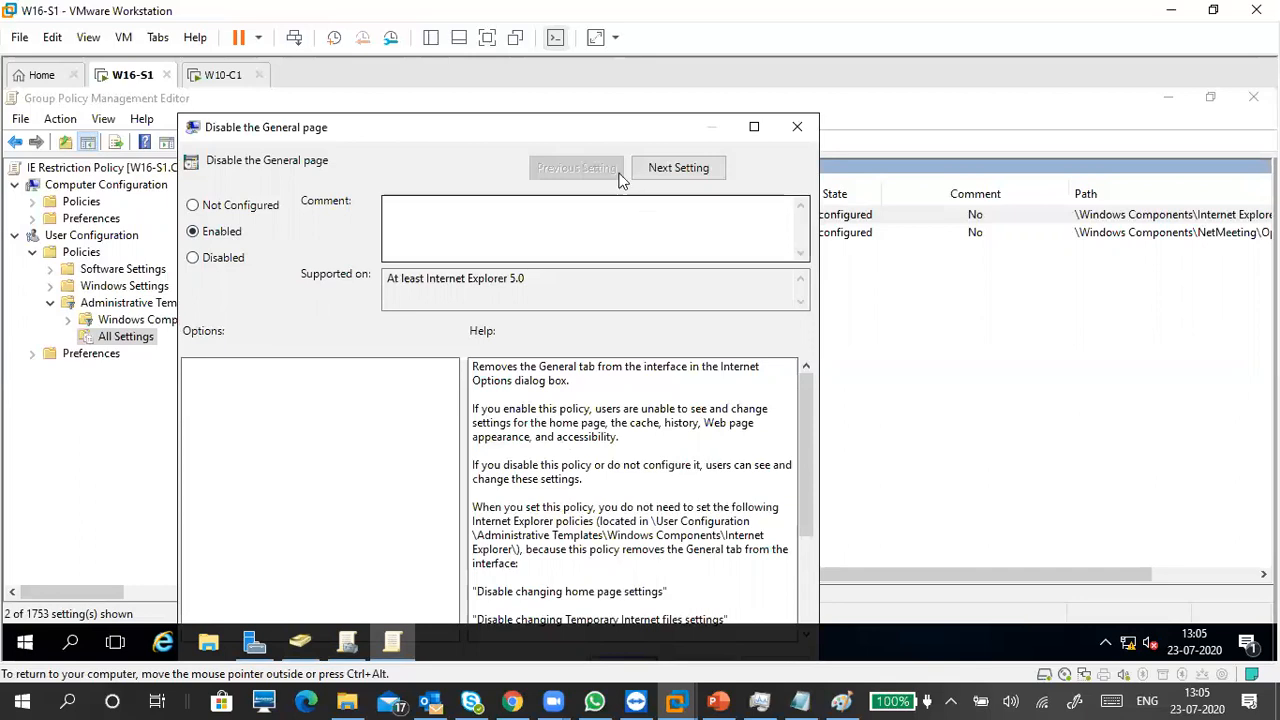
mouse_move(493, 127)
left_mouse_down()
mouse_move(492, 177)
mouse_move(470, 121)
left_mouse_up()
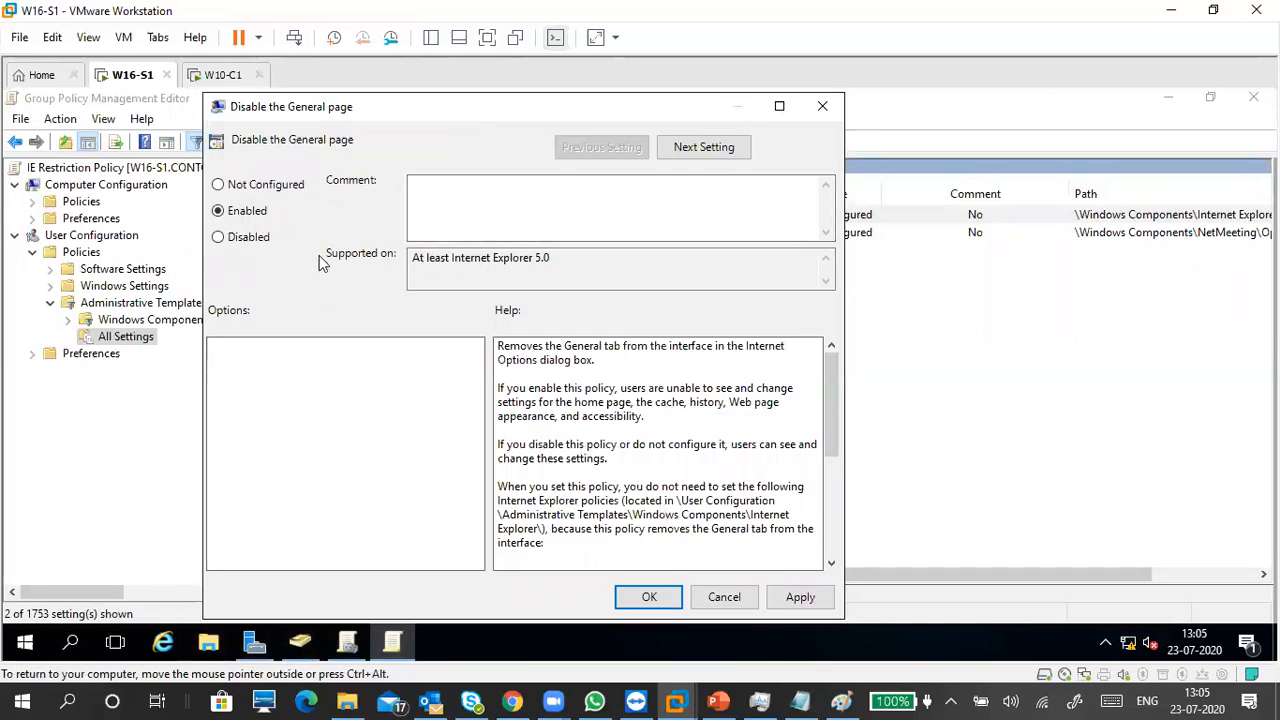
left_click(795, 597)
left_click(652, 597)
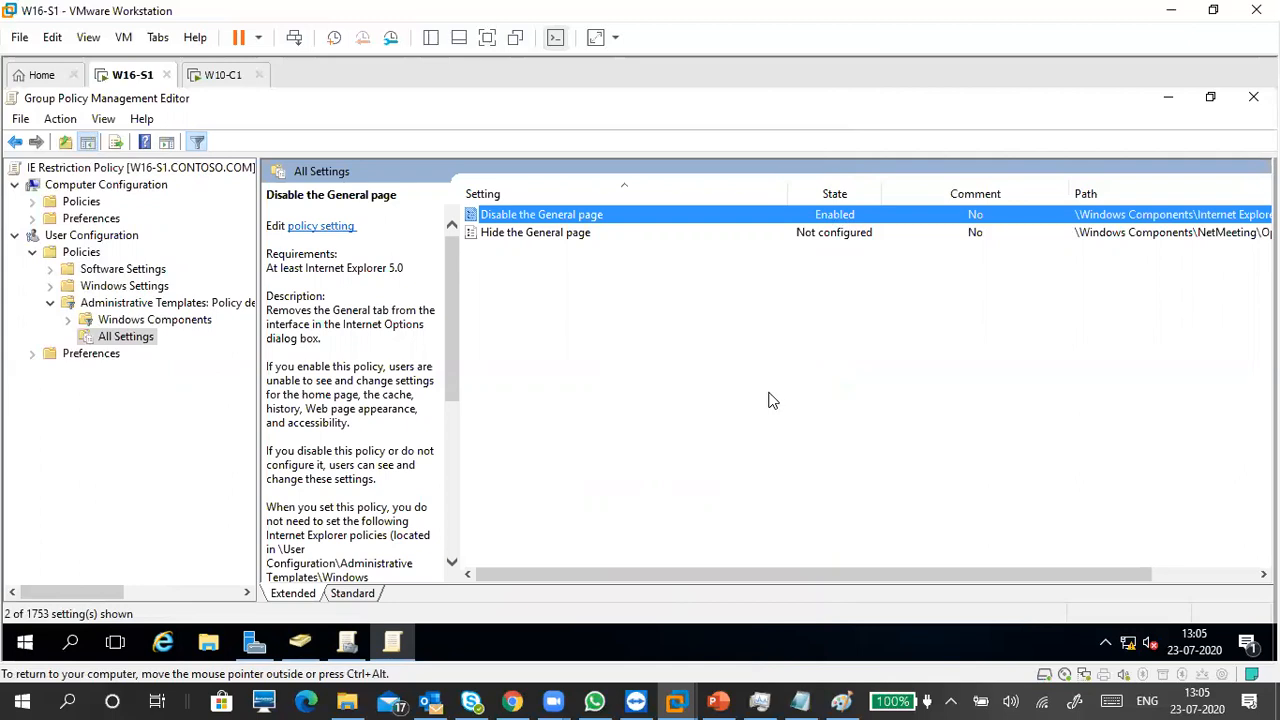
Step: Set the Disable the General page policy to Disabled, apply it, and return the policy to Not Configured
double_click(667, 221)
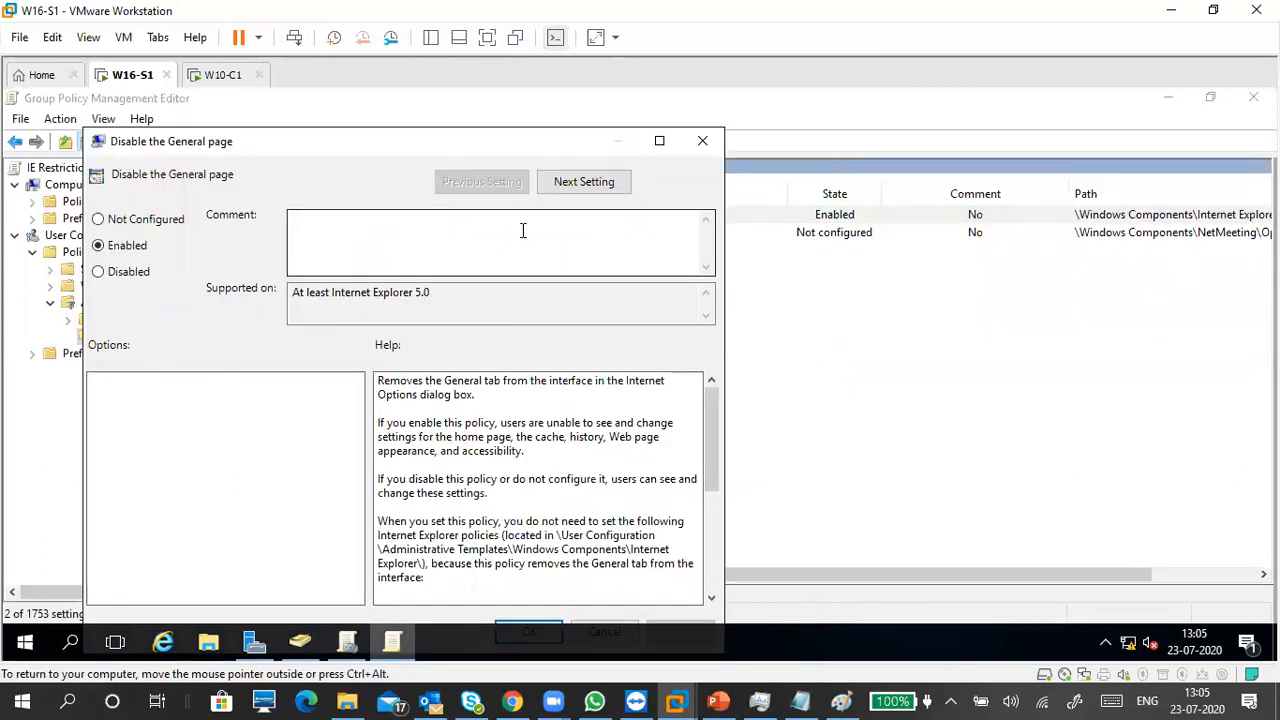
left_click_drag(383, 149, 443, 131)
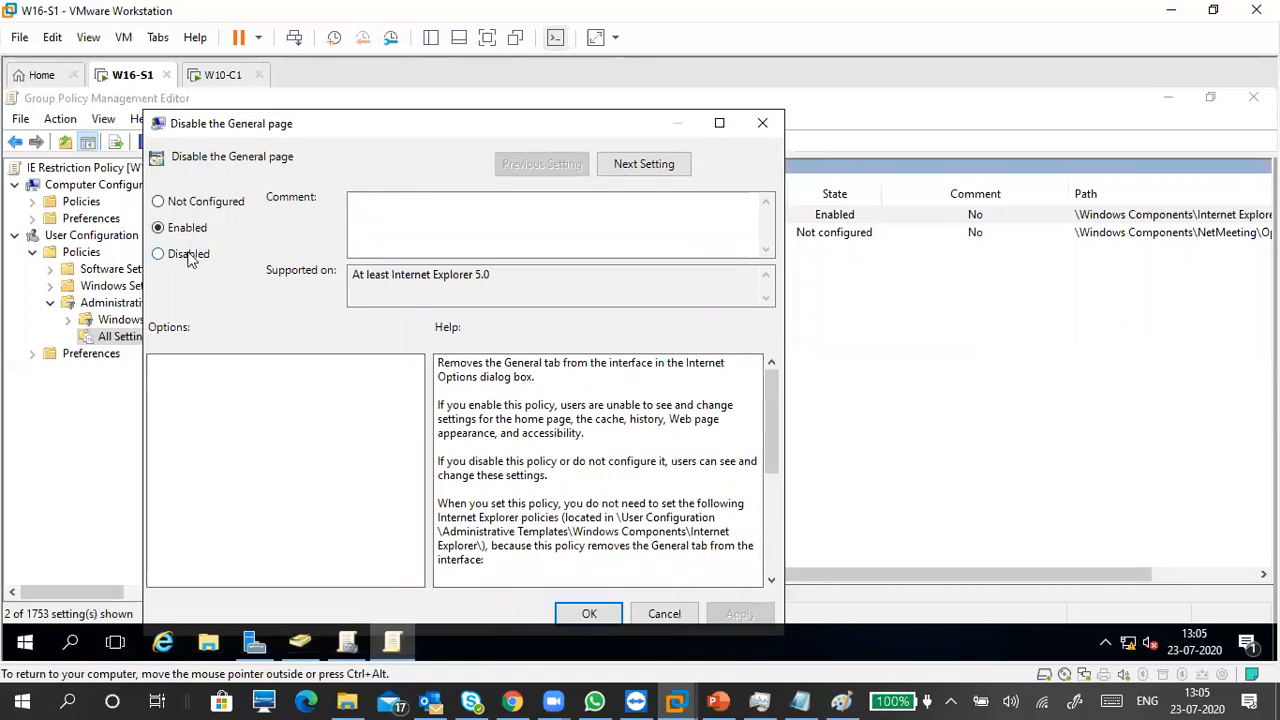
left_click(190, 255)
left_click(742, 613)
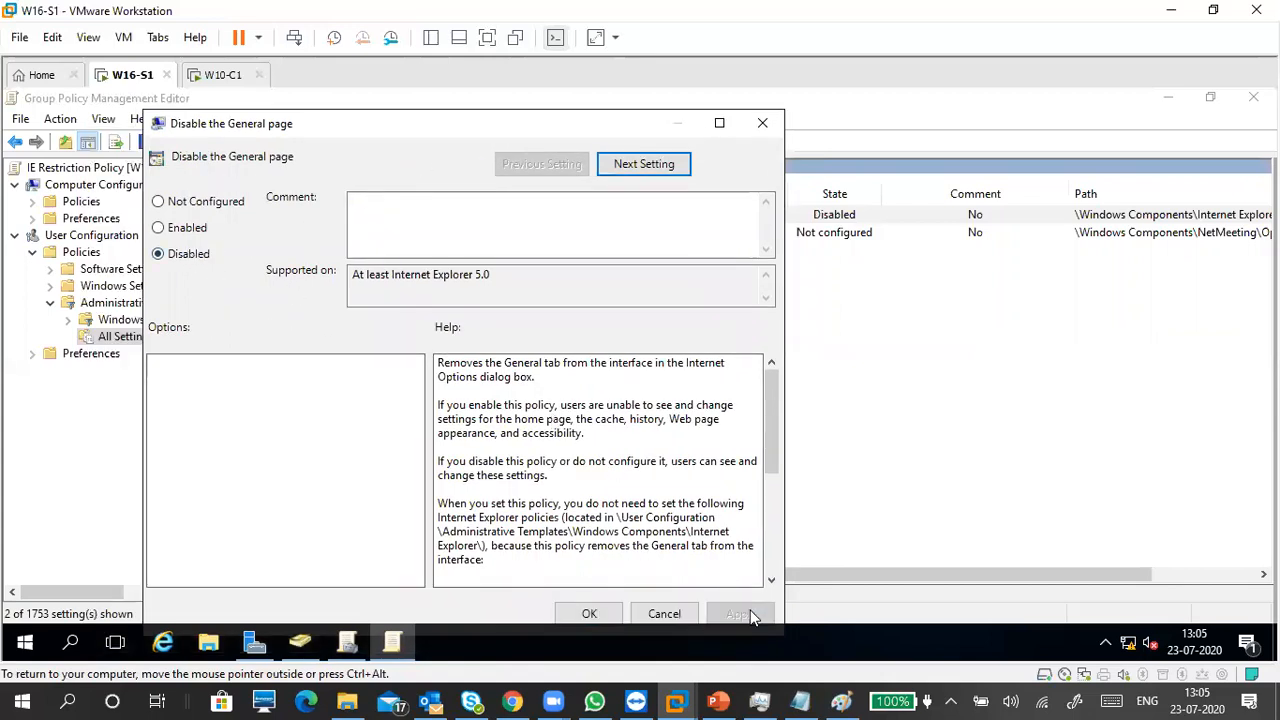
left_click(209, 202)
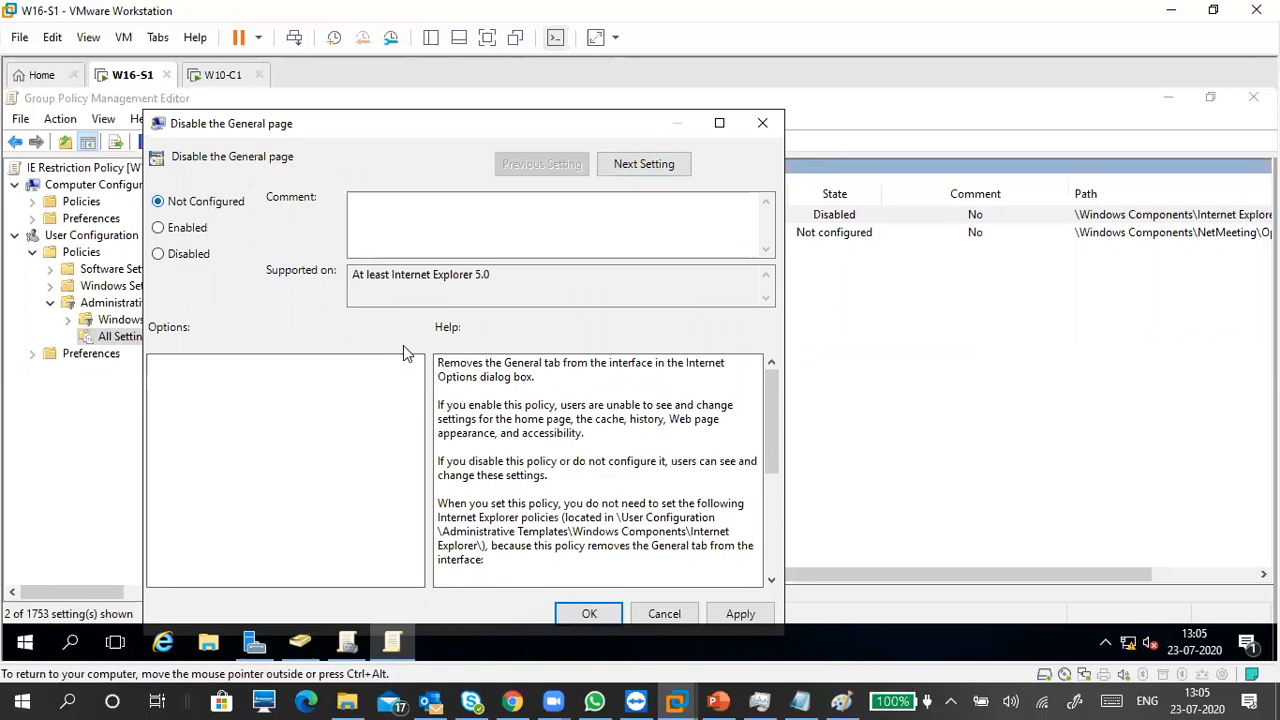
left_click(738, 613)
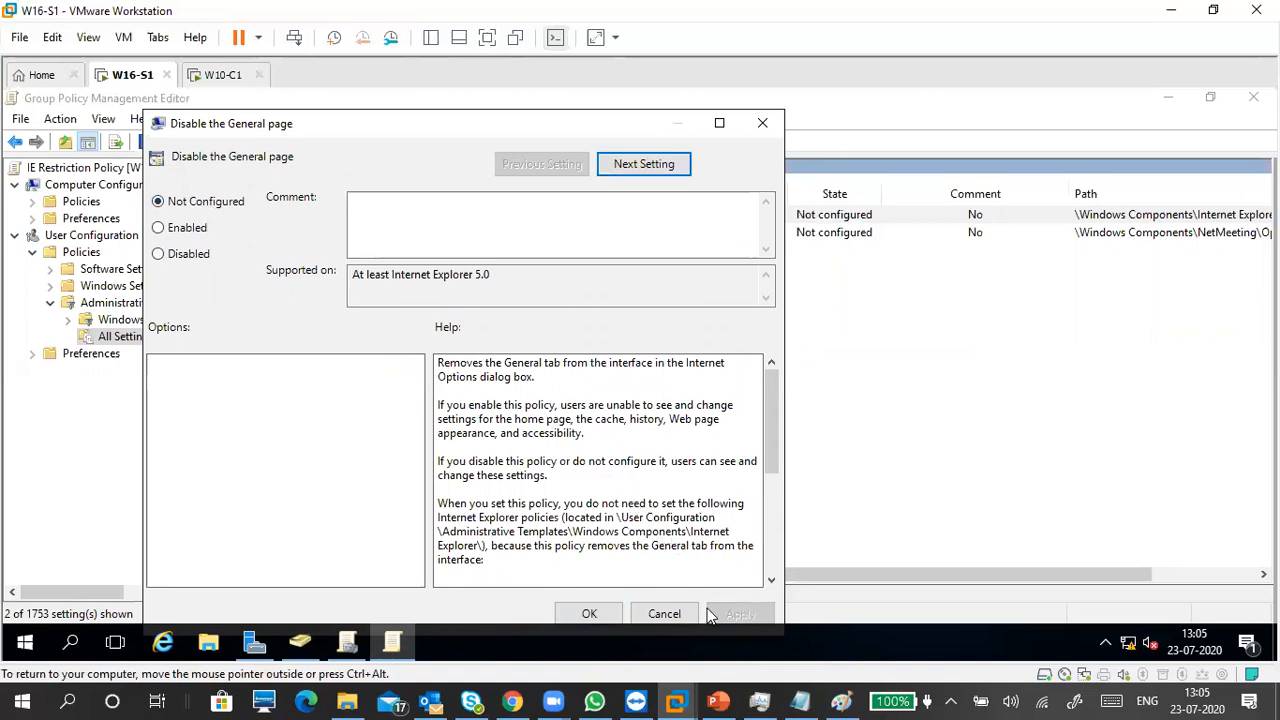
left_click(598, 615)
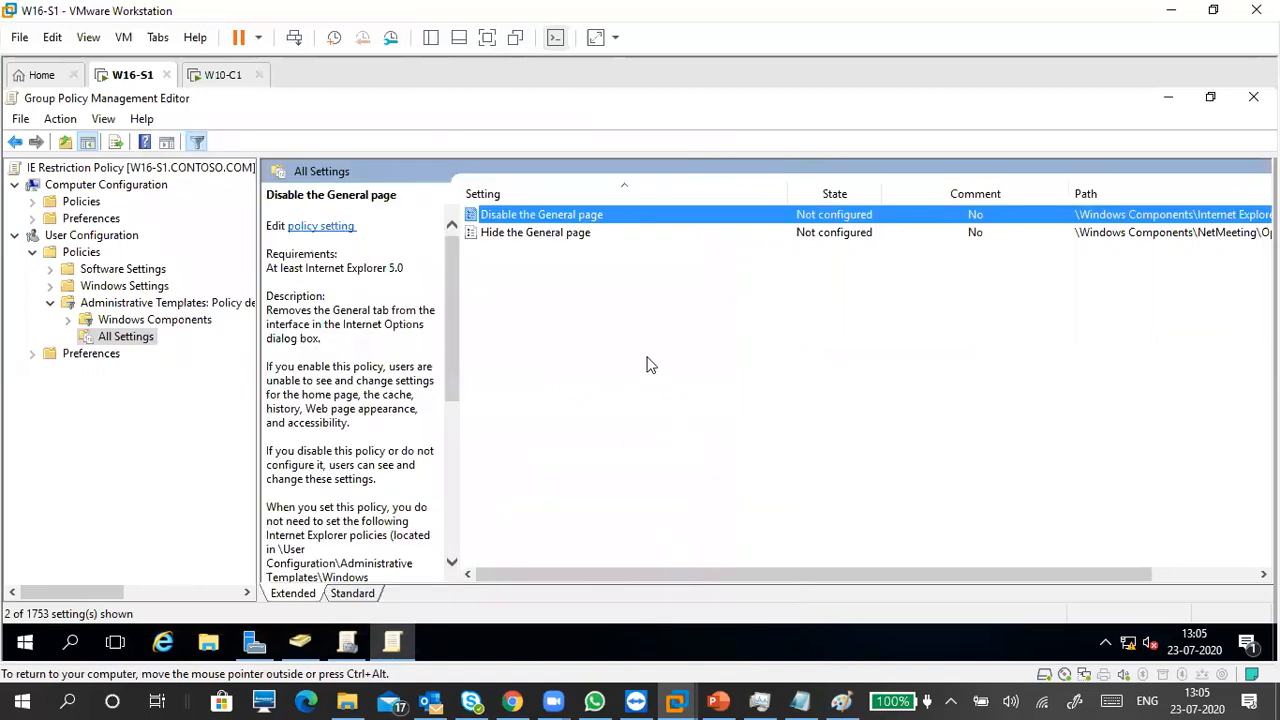
Step: Reopen the Disable the General page policy, set it to Enabled and save the setting
double_click(585, 216)
left_click_drag(308, 148, 347, 129)
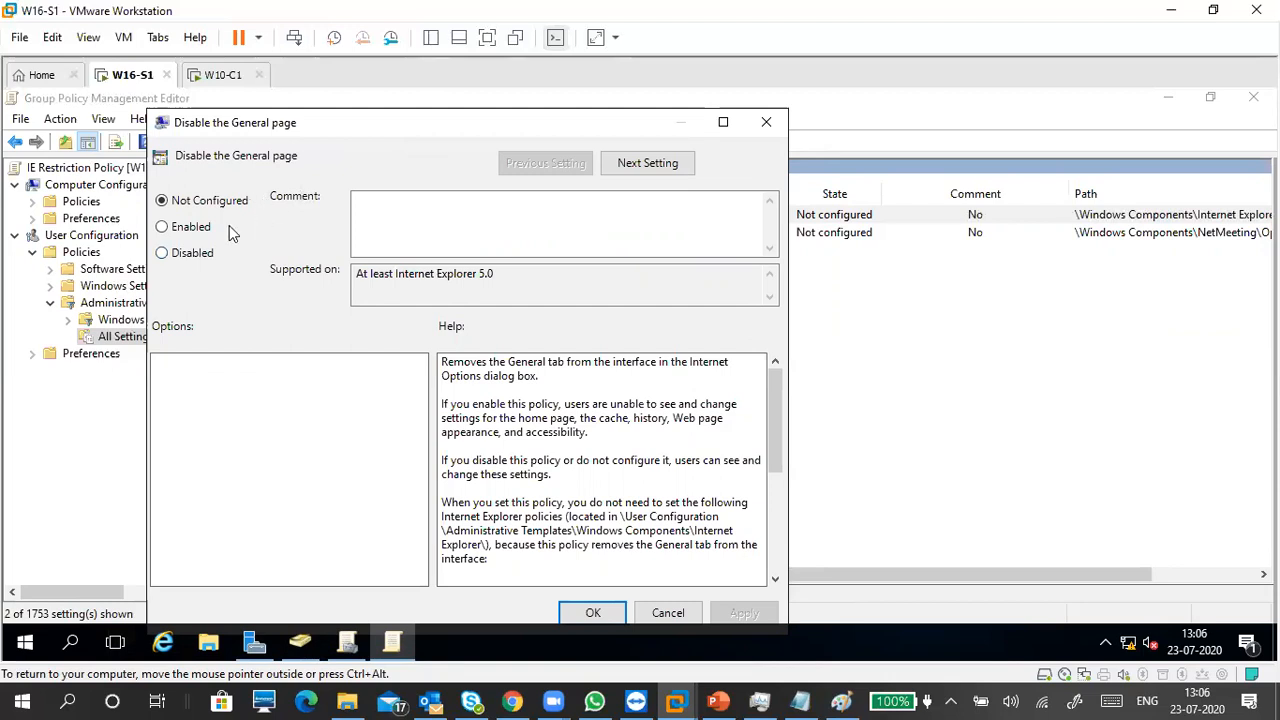
left_click(197, 228)
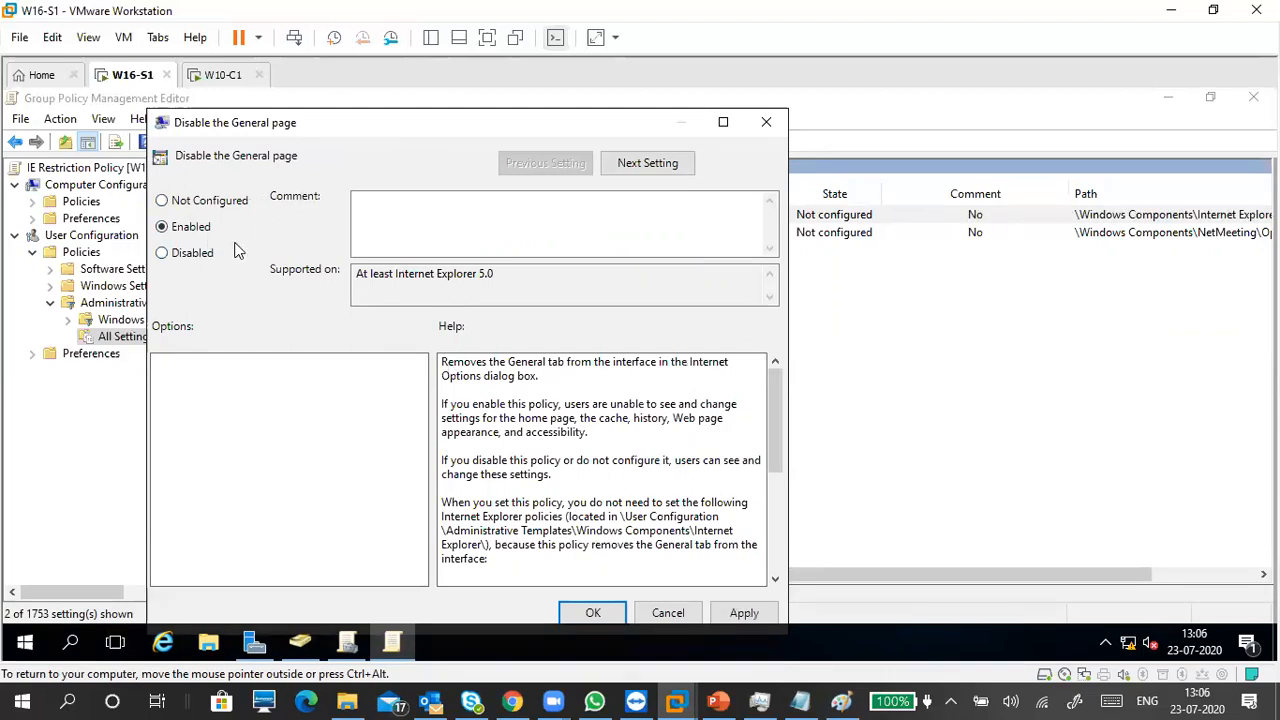
left_click(745, 613)
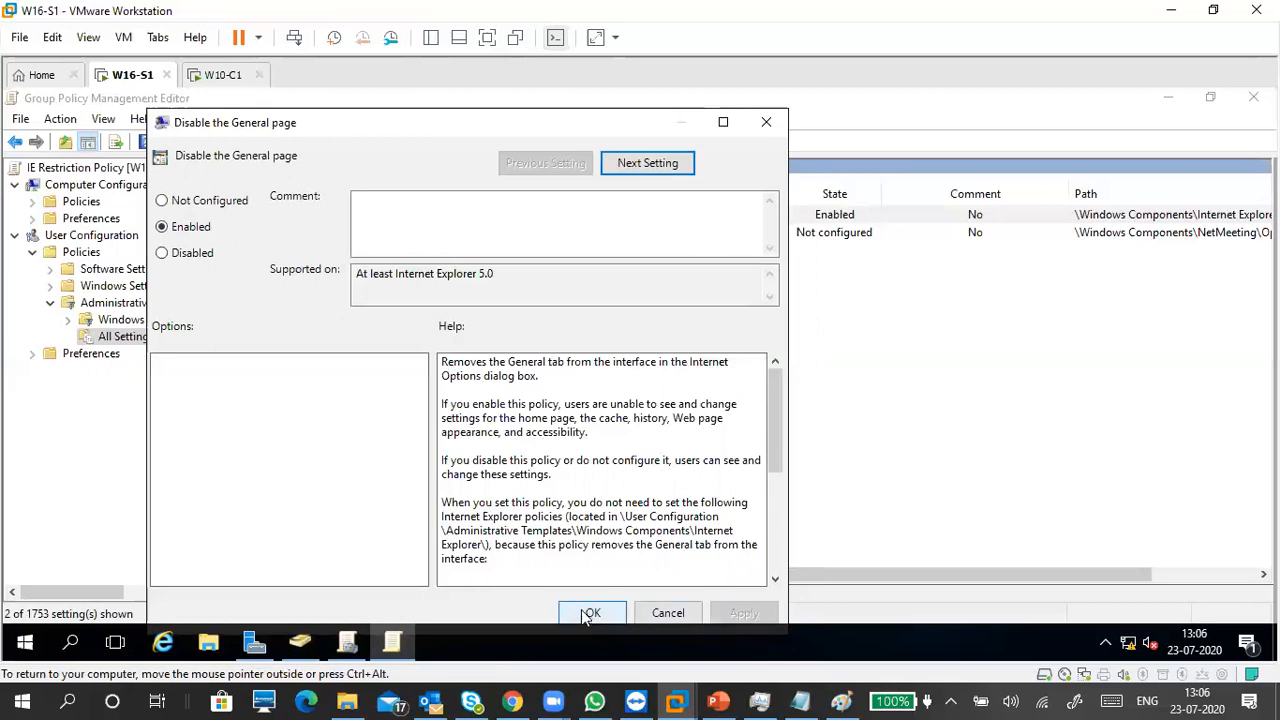
left_click(588, 610)
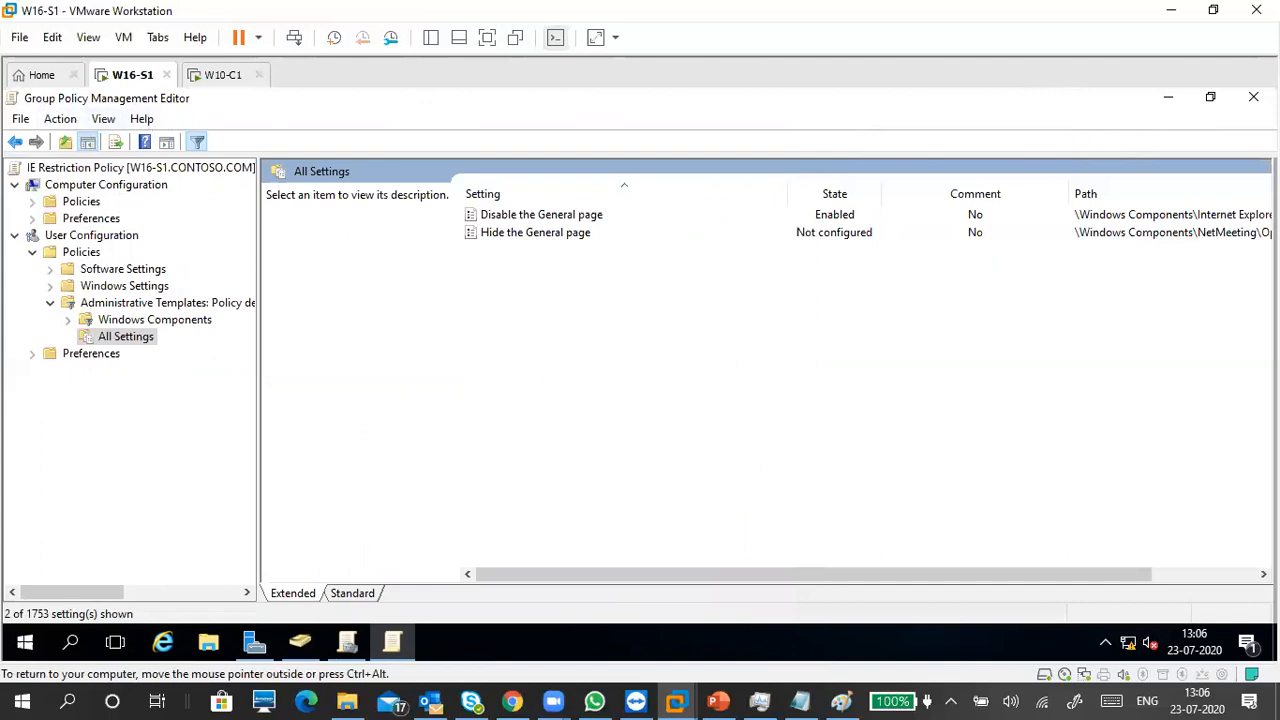
Step: Close the policy editor, then review the refreshed IE Restriction Policy settings report with all sections expanded and the GPO workflow notes in Paint
left_click(1253, 97)
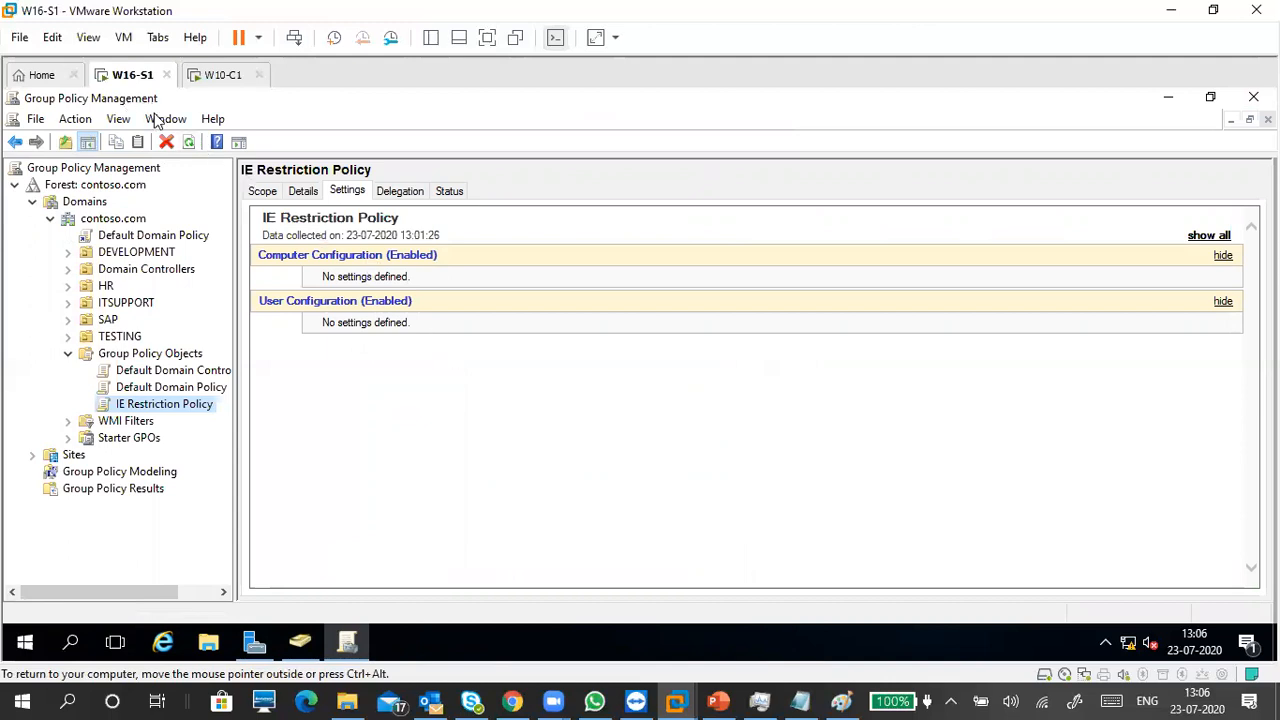
left_click(189, 143)
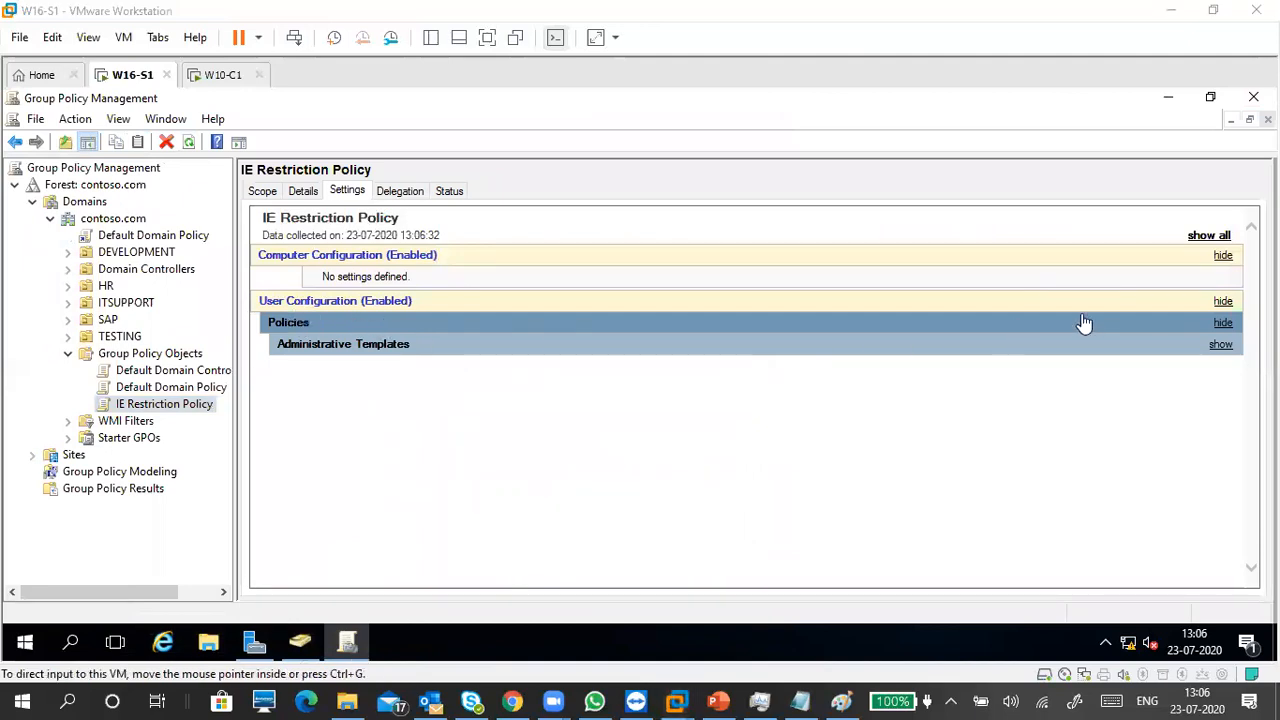
left_click(1219, 356)
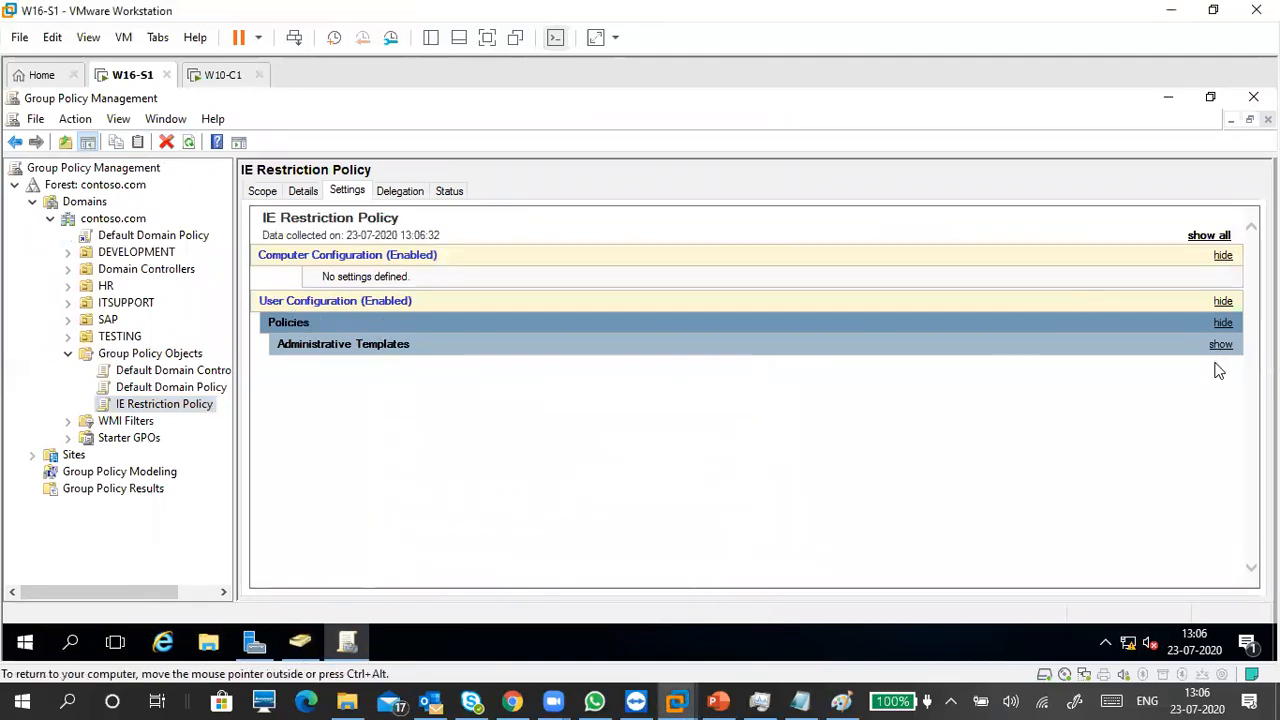
left_click(1210, 238)
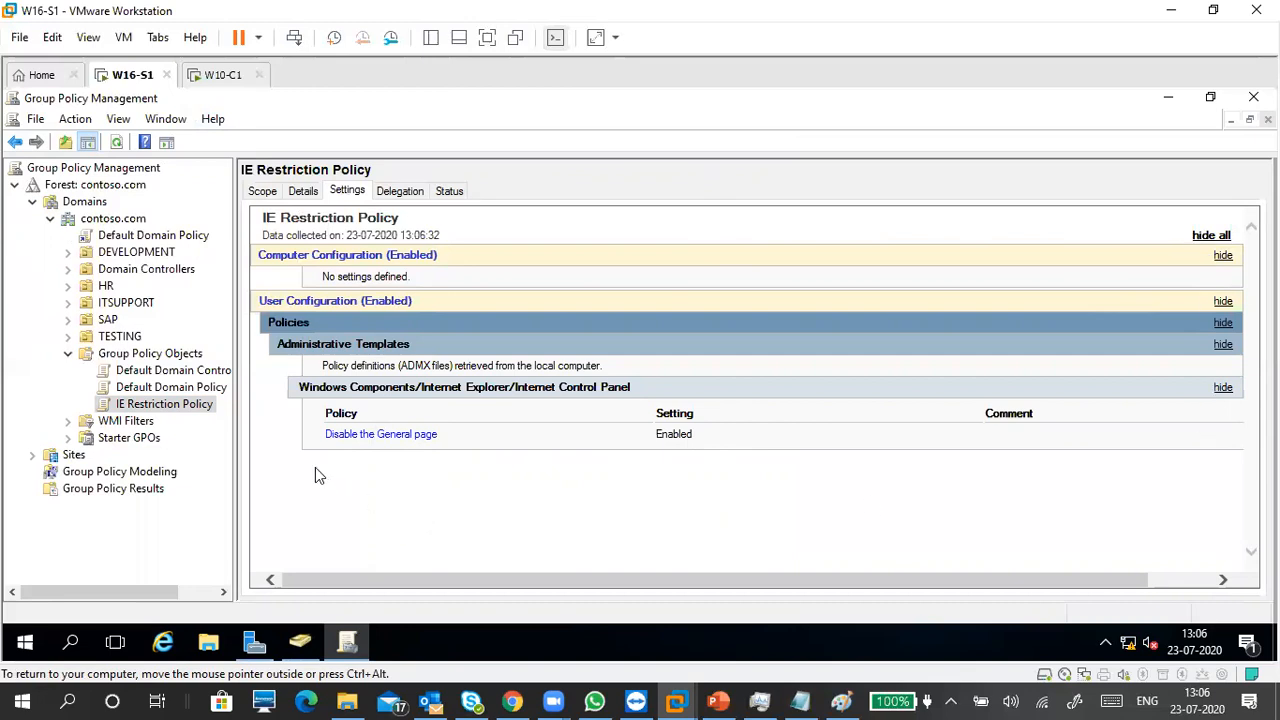
left_click(800, 699)
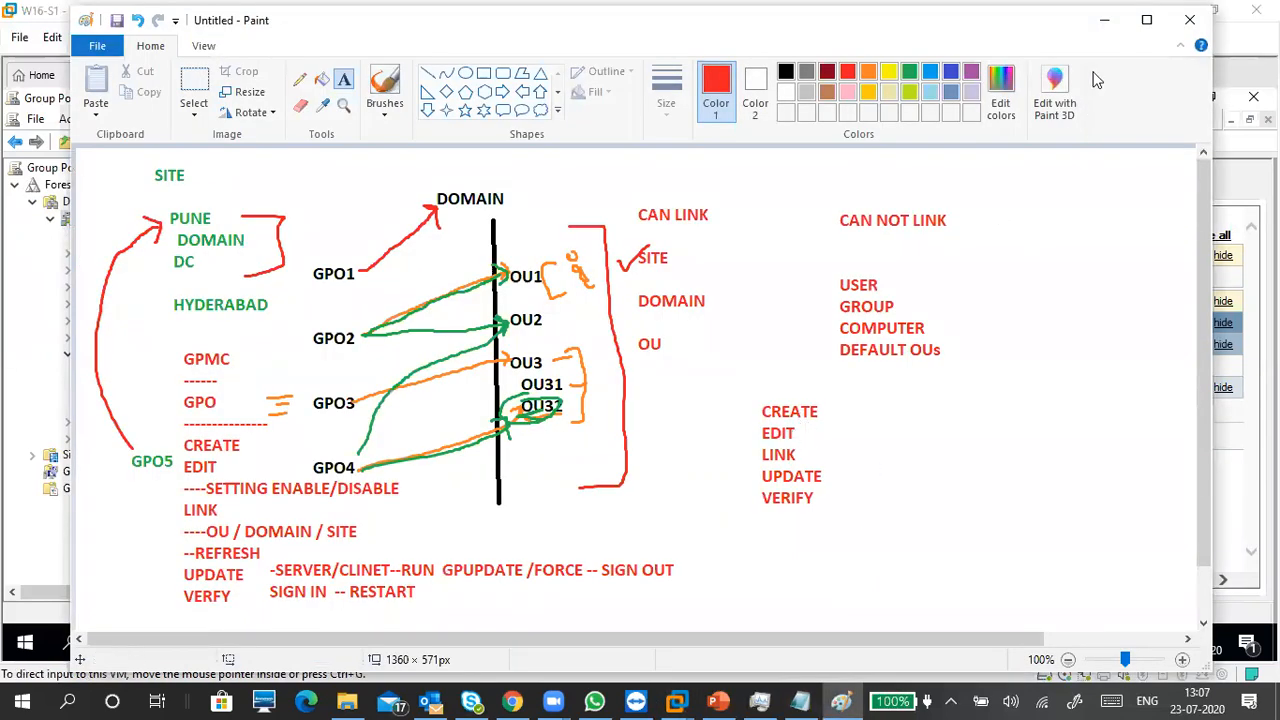
left_click(1103, 21)
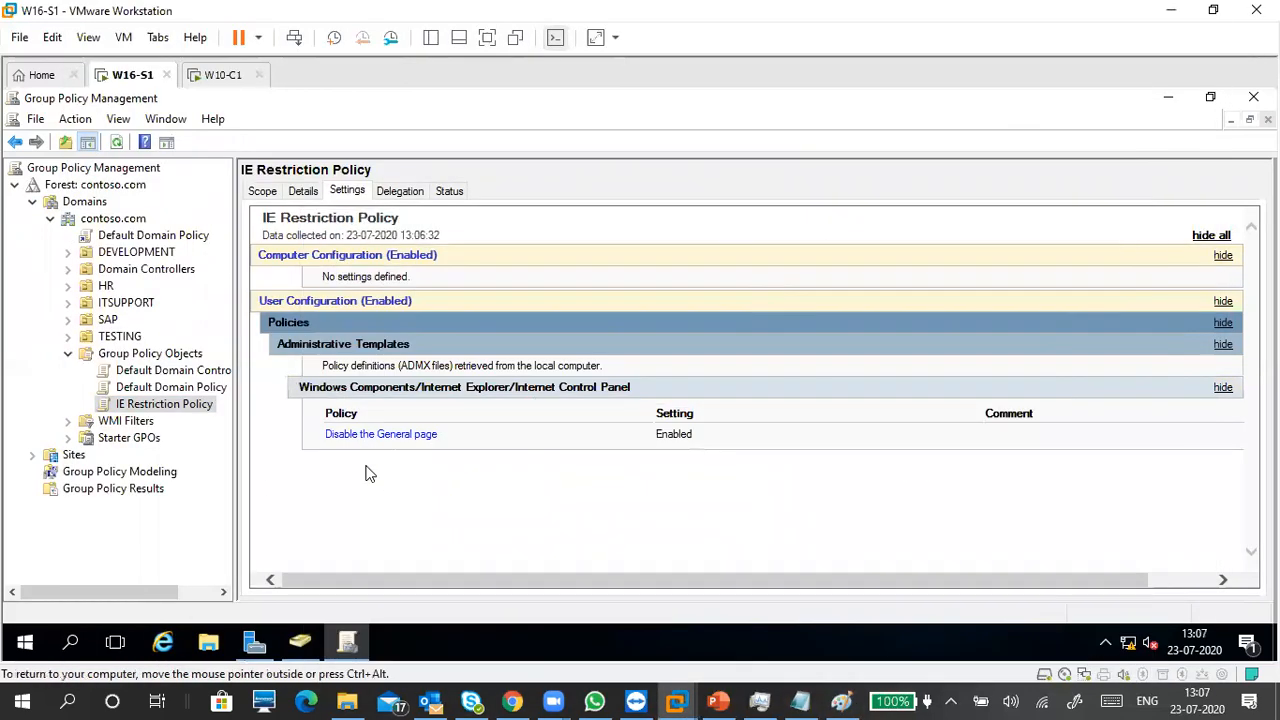
left_click(127, 306)
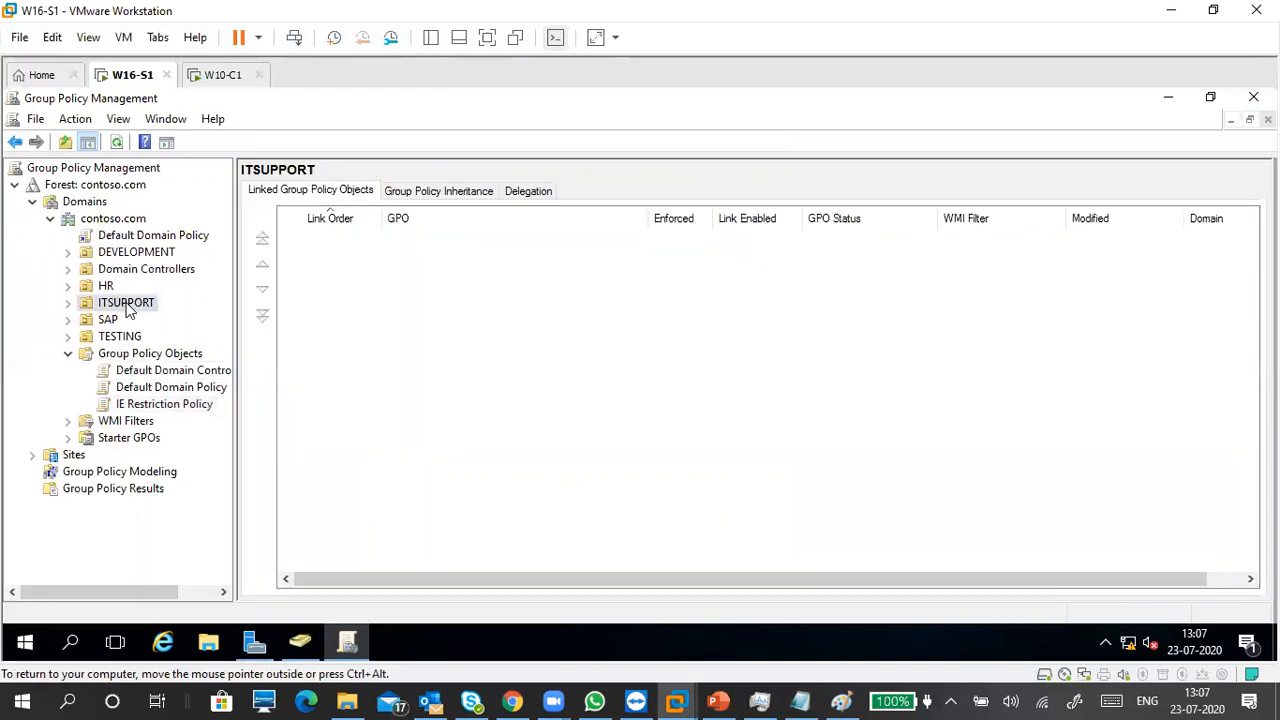
right_click(127, 310)
left_click(166, 336)
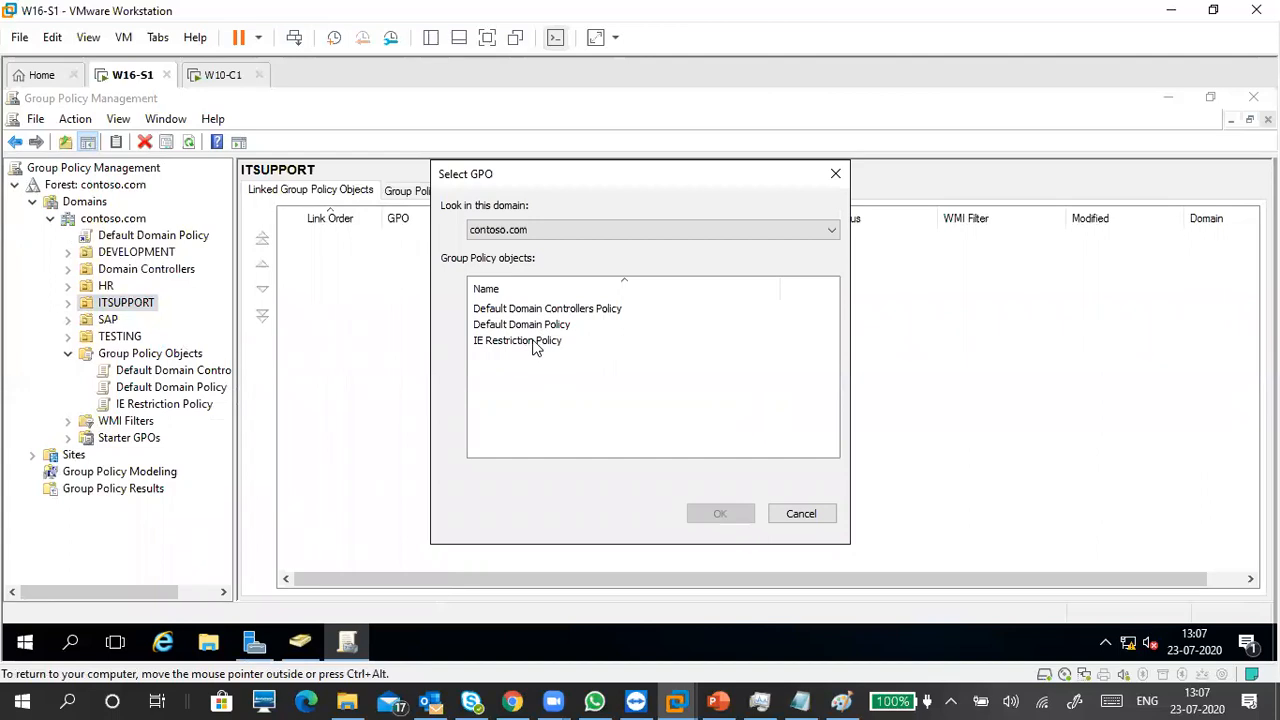
left_click(800, 514)
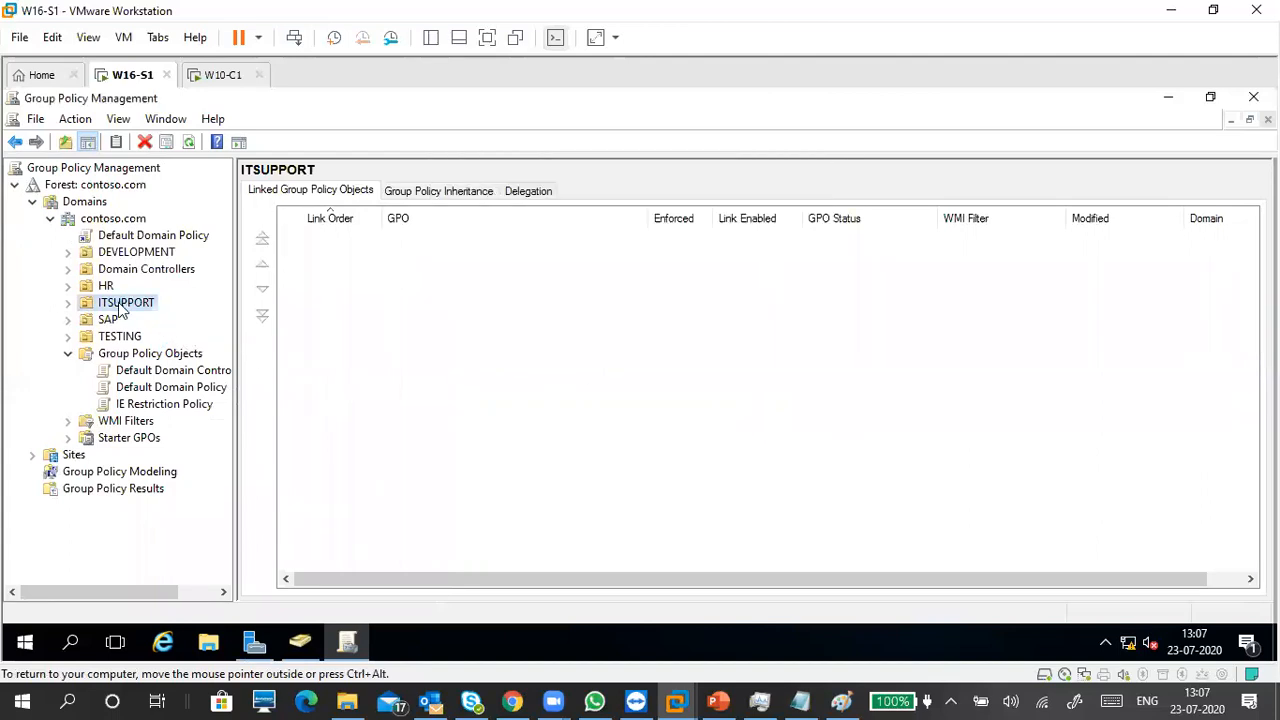
Step: Link the existing IE Restriction Policy GPO to the ITSUPPORT OU and open that GPO's settings report
right_click(121, 310)
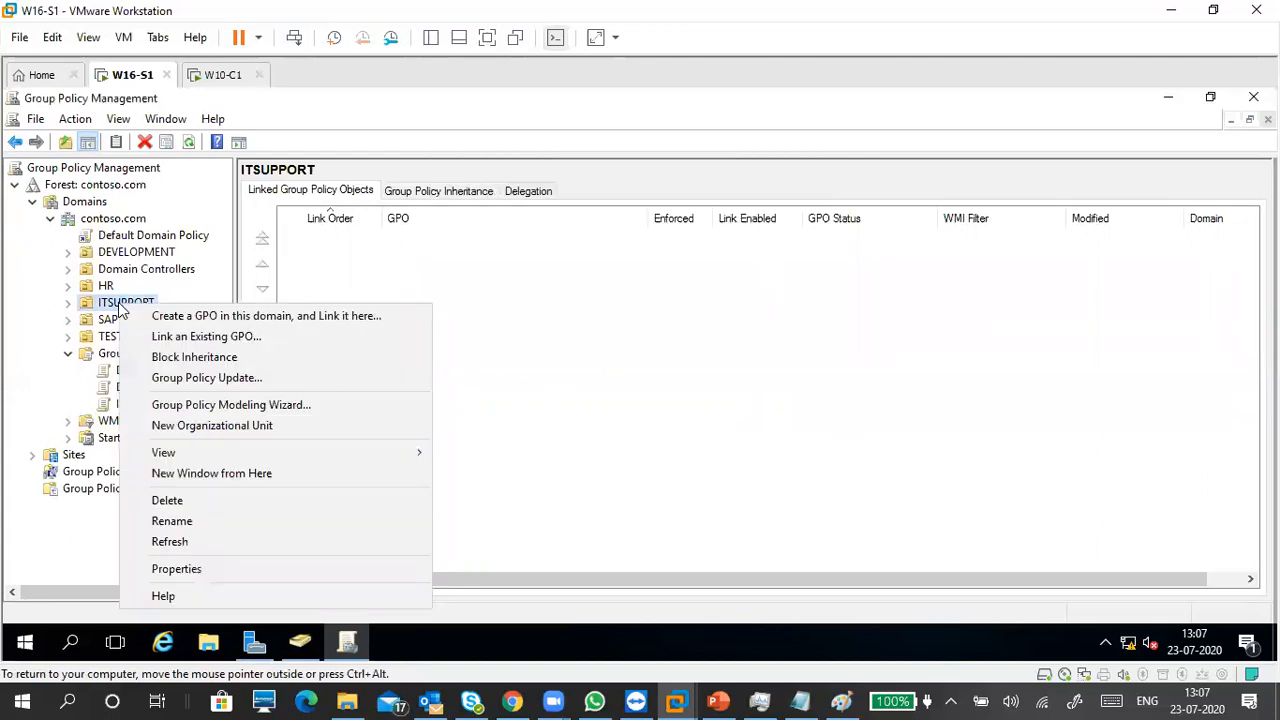
left_click(243, 343)
left_click(530, 343)
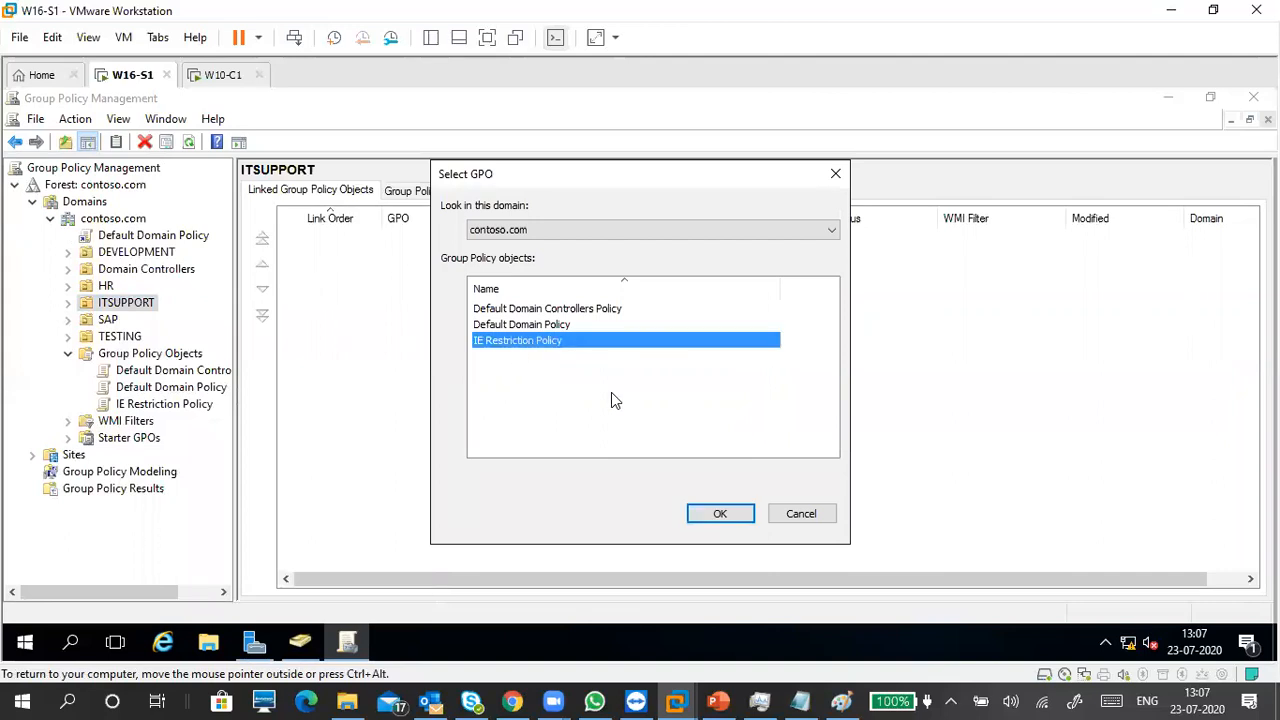
left_click(720, 514)
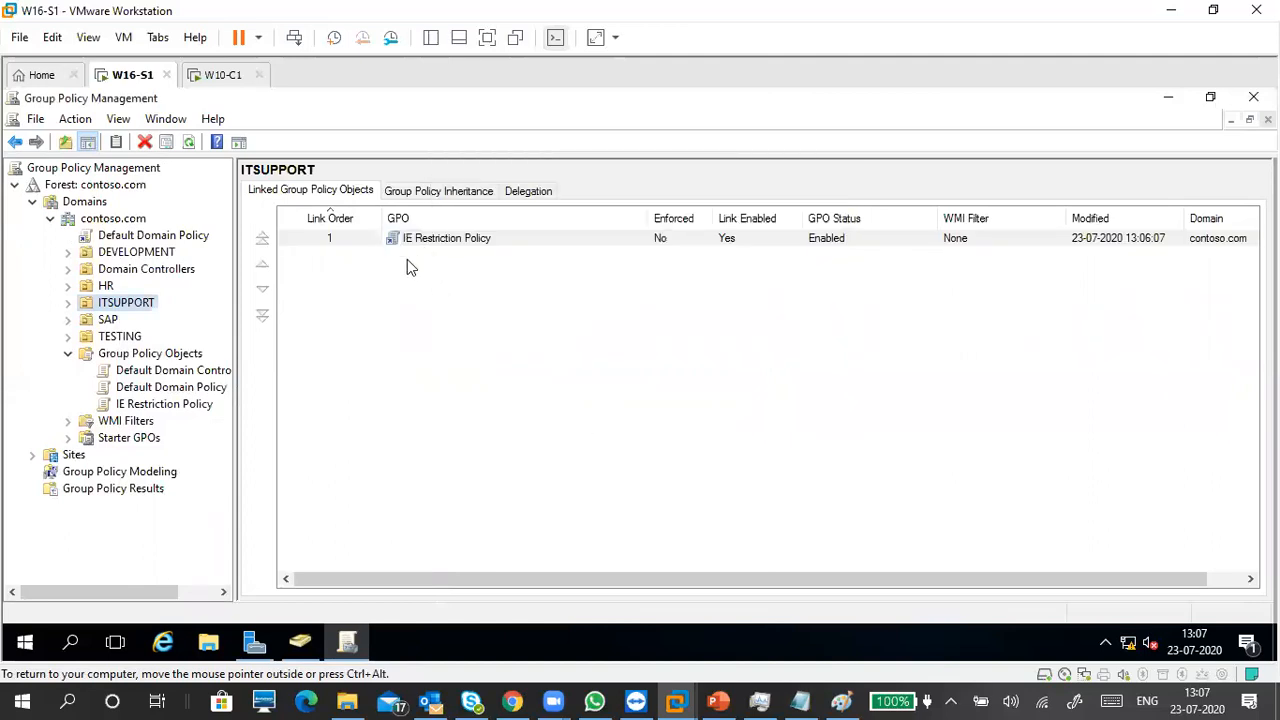
left_click(182, 408)
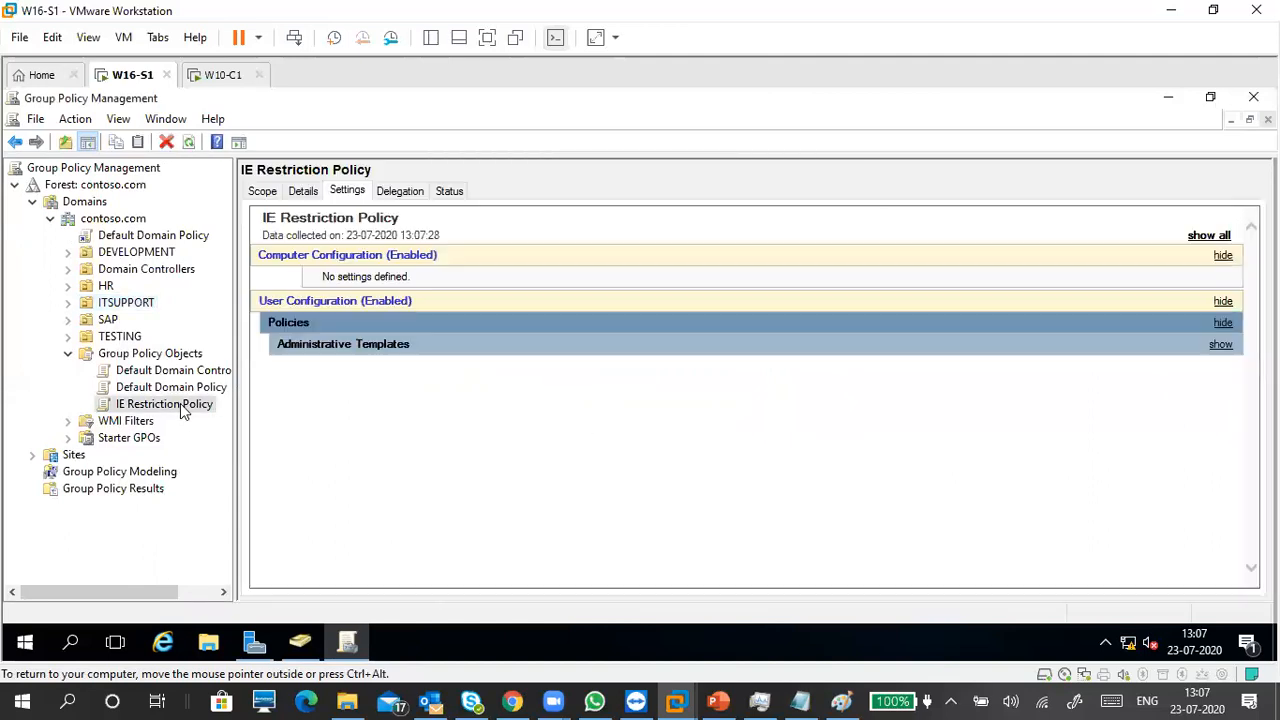
Step: Check the IE Restriction Policy's scope and its link under the ITSUPPORT OU, and refresh the contoso.com domain
left_click(264, 194)
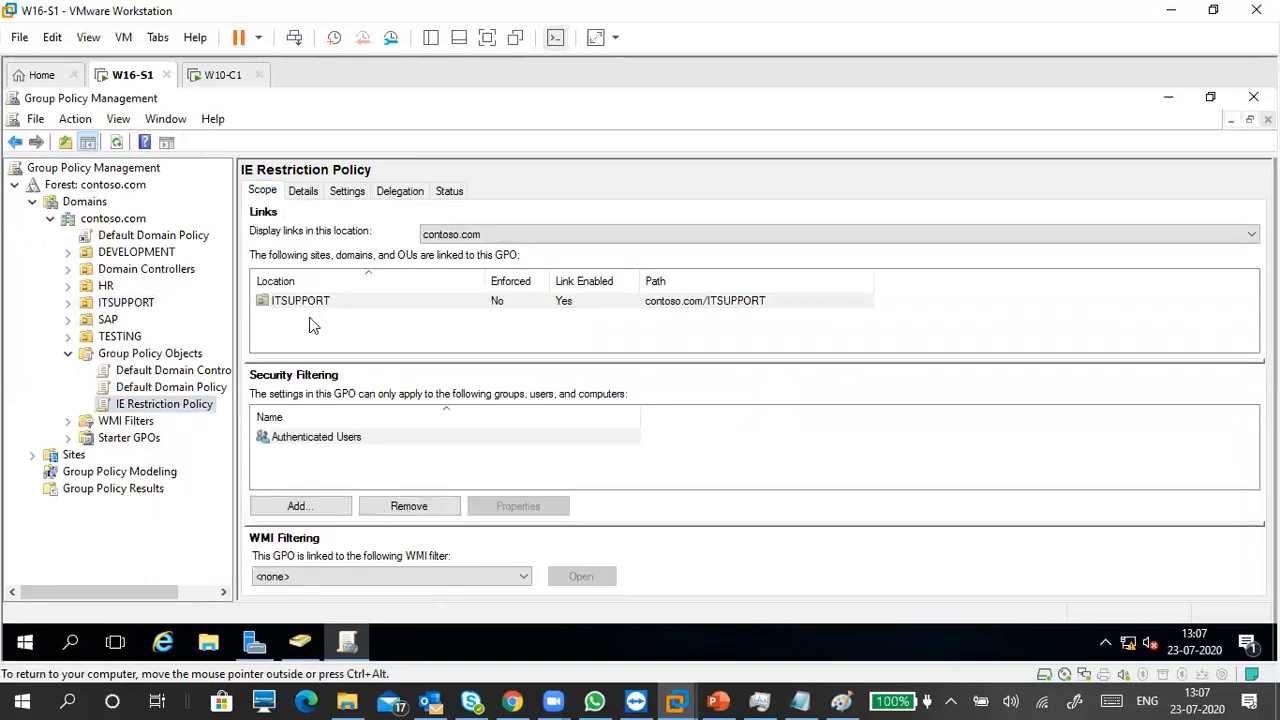
left_click(120, 302)
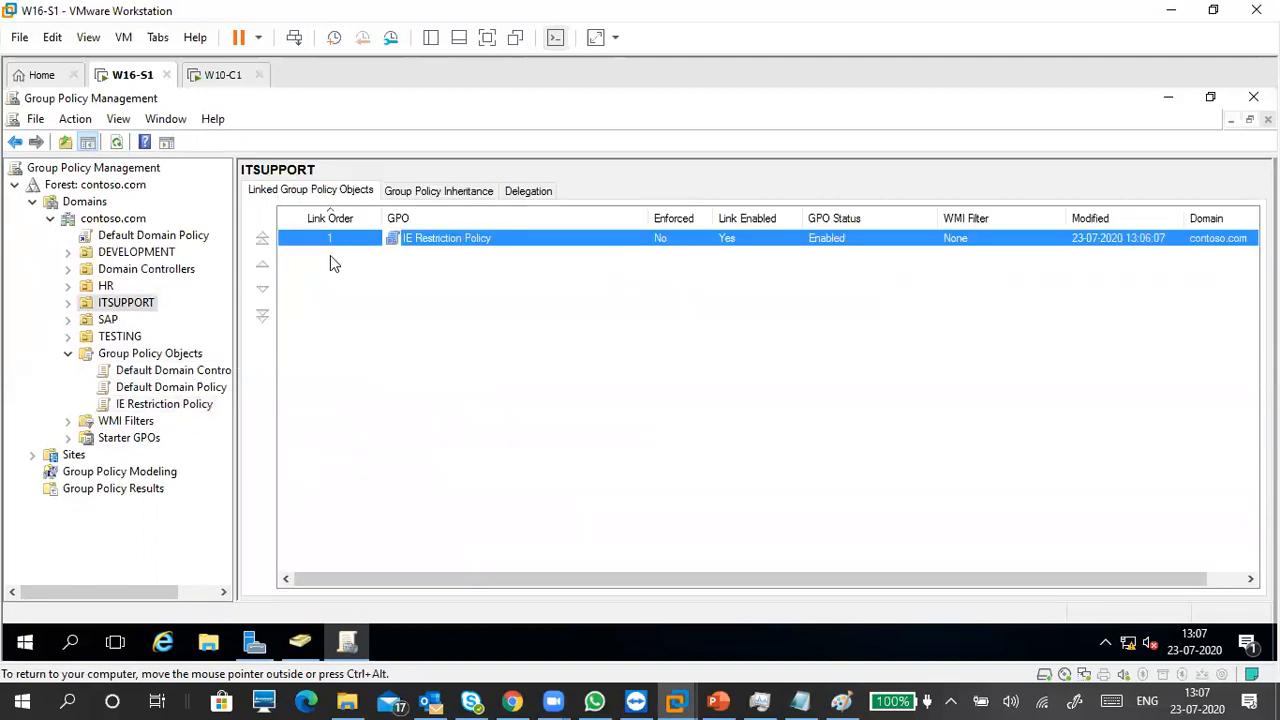
left_click(68, 302)
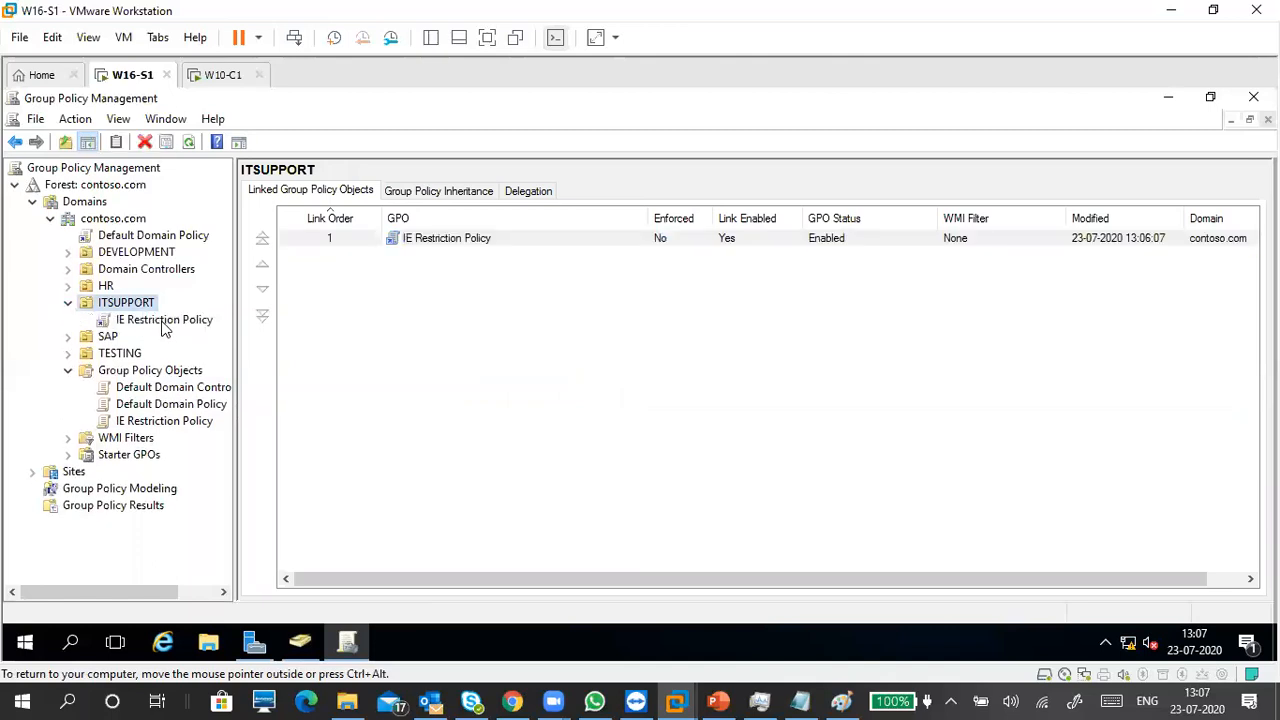
left_click(163, 322)
left_click(742, 402)
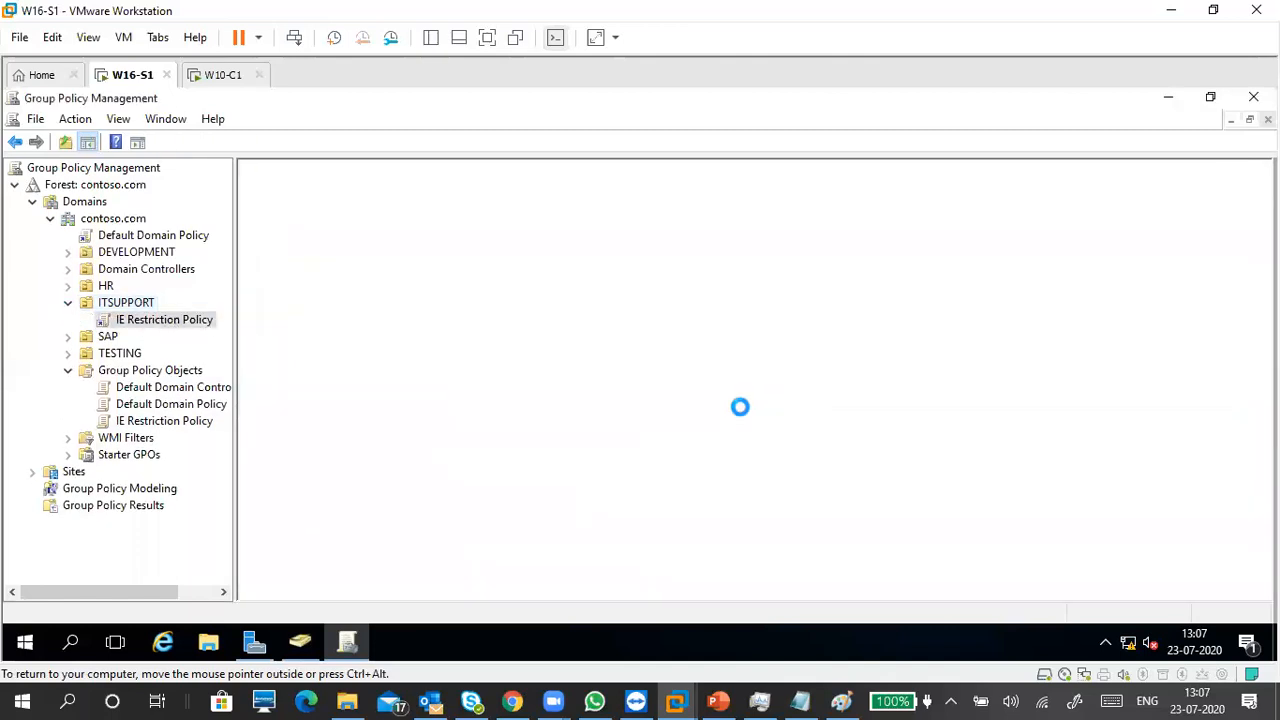
left_click(115, 220)
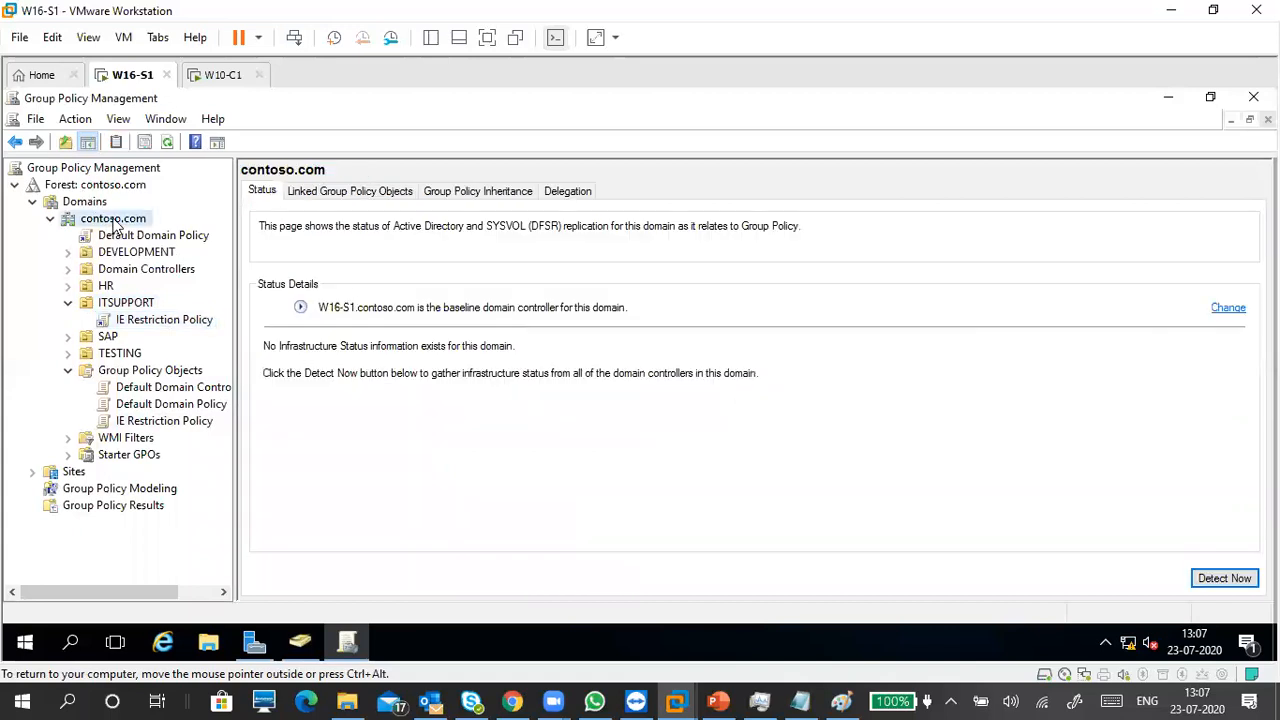
left_click(167, 143)
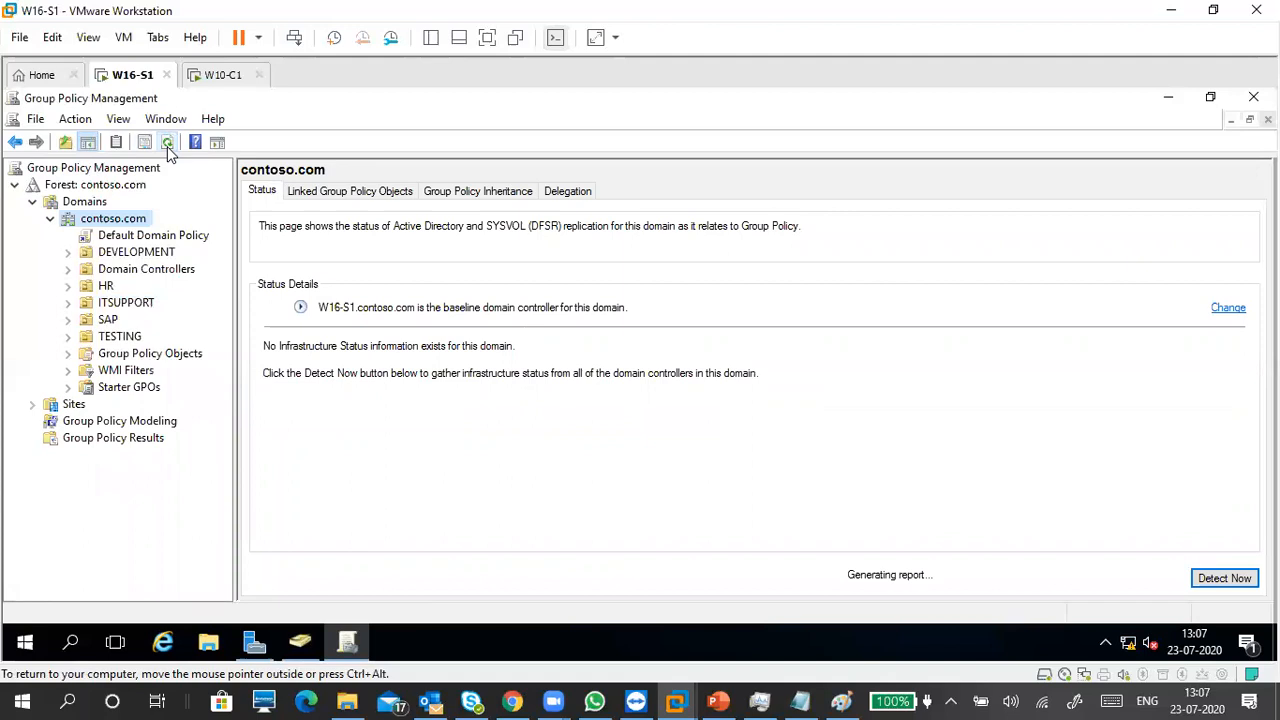
Step: Minimize Group Policy Management and run GPUPDATE /FORCE on W16-S1
left_click(1168, 98)
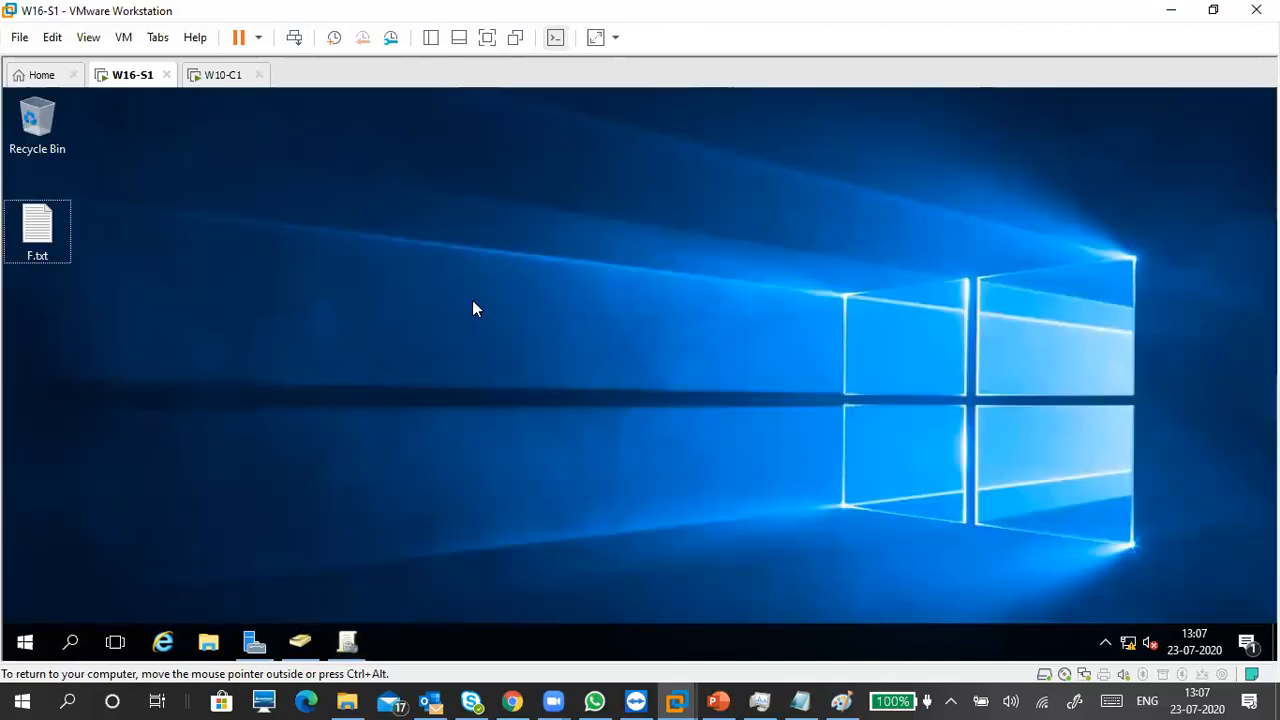
key("super+r")
left_click_drag(203, 412, 444, 197)
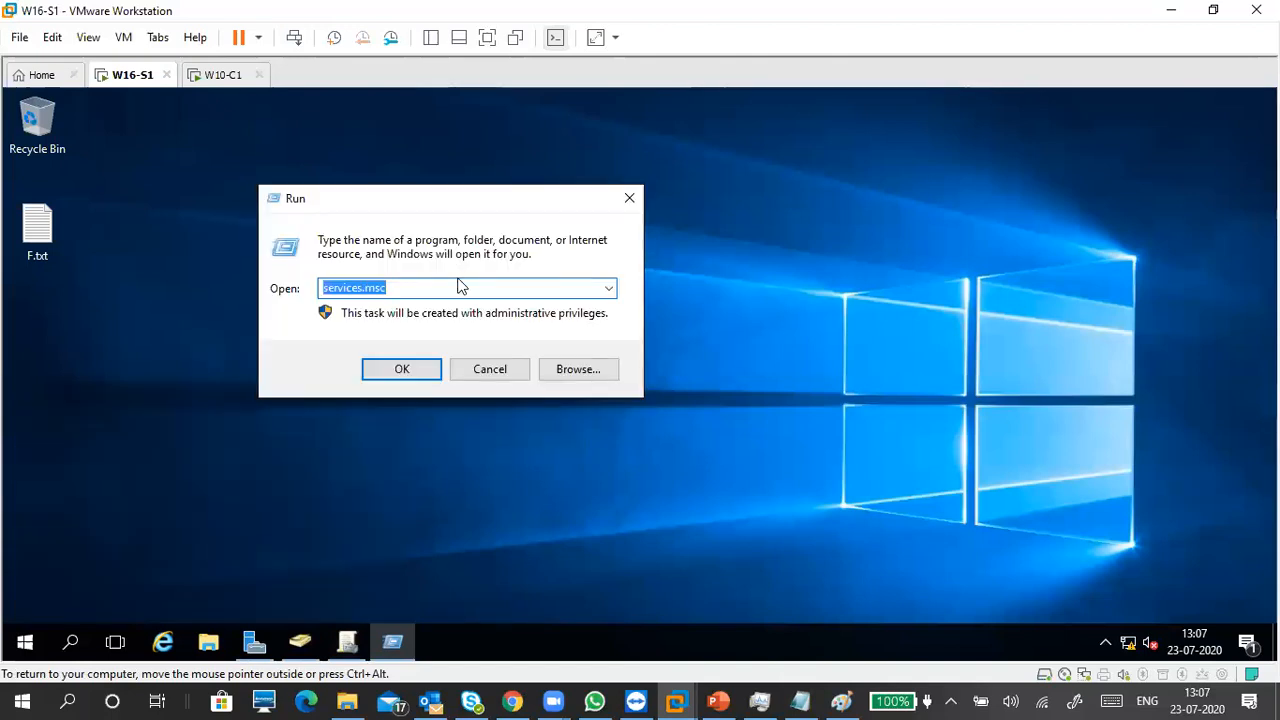
type("G")
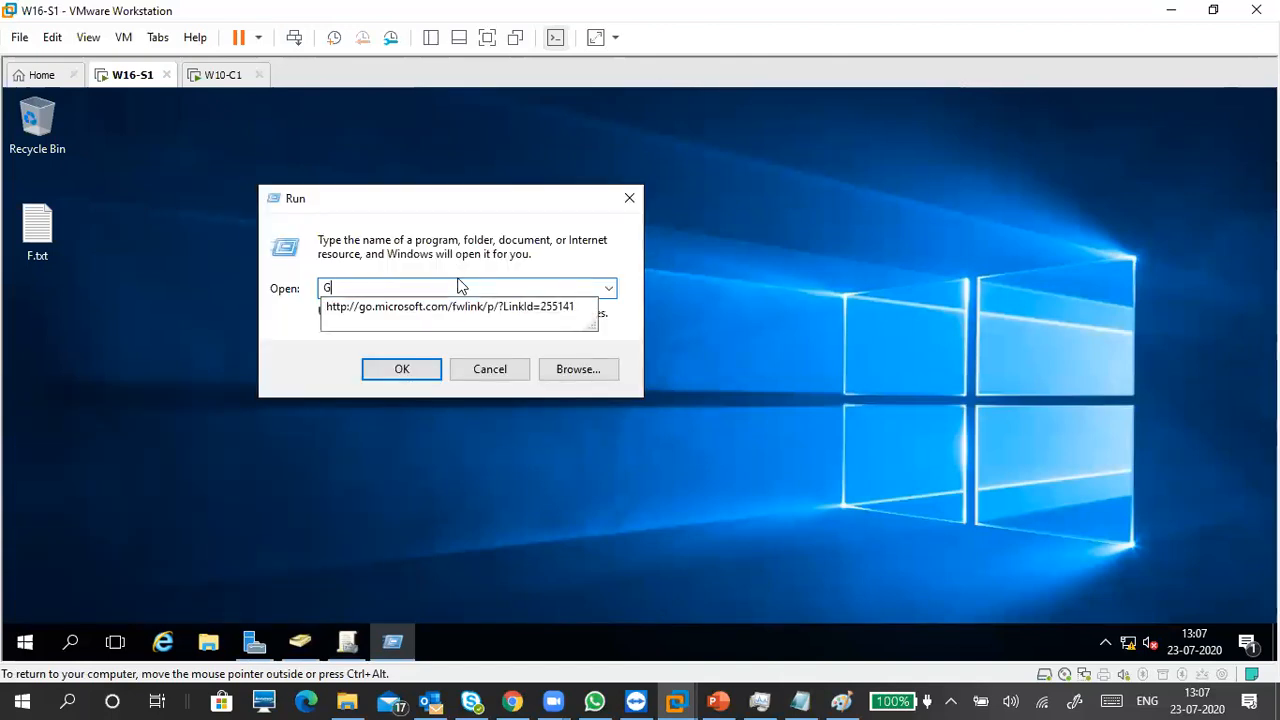
type("P")
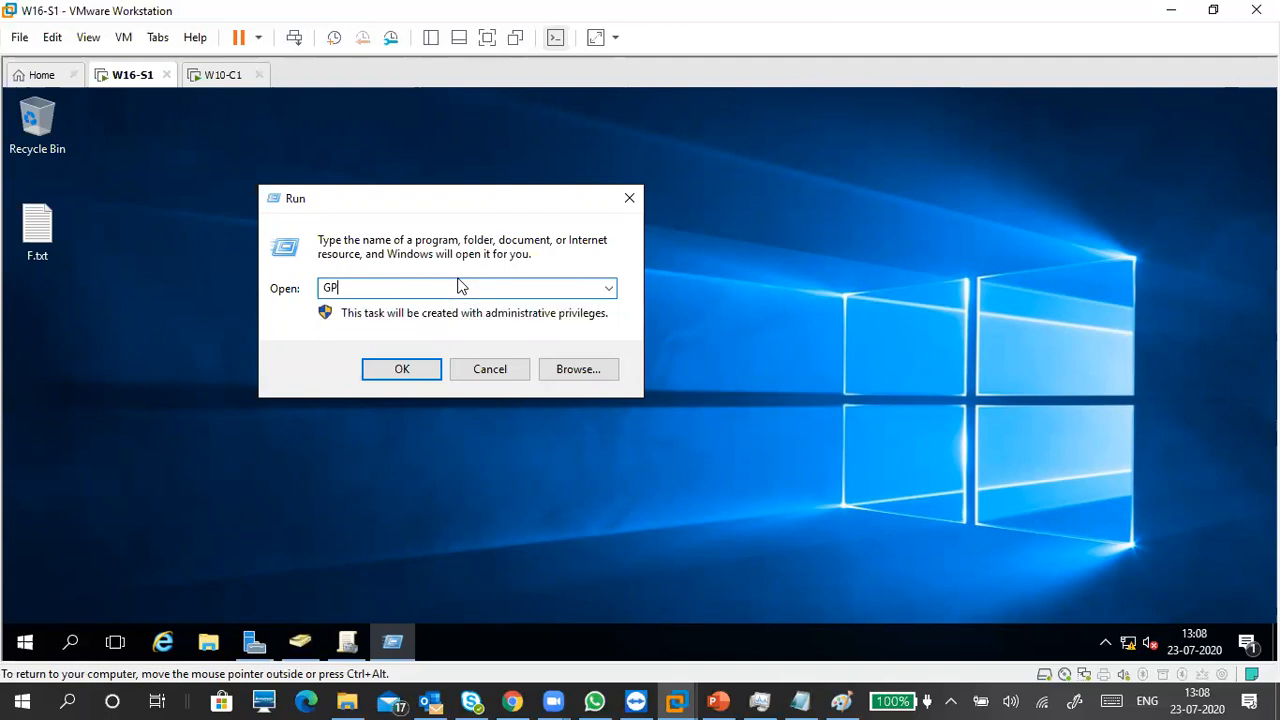
type("UPDATE /FORCE")
key("Return")
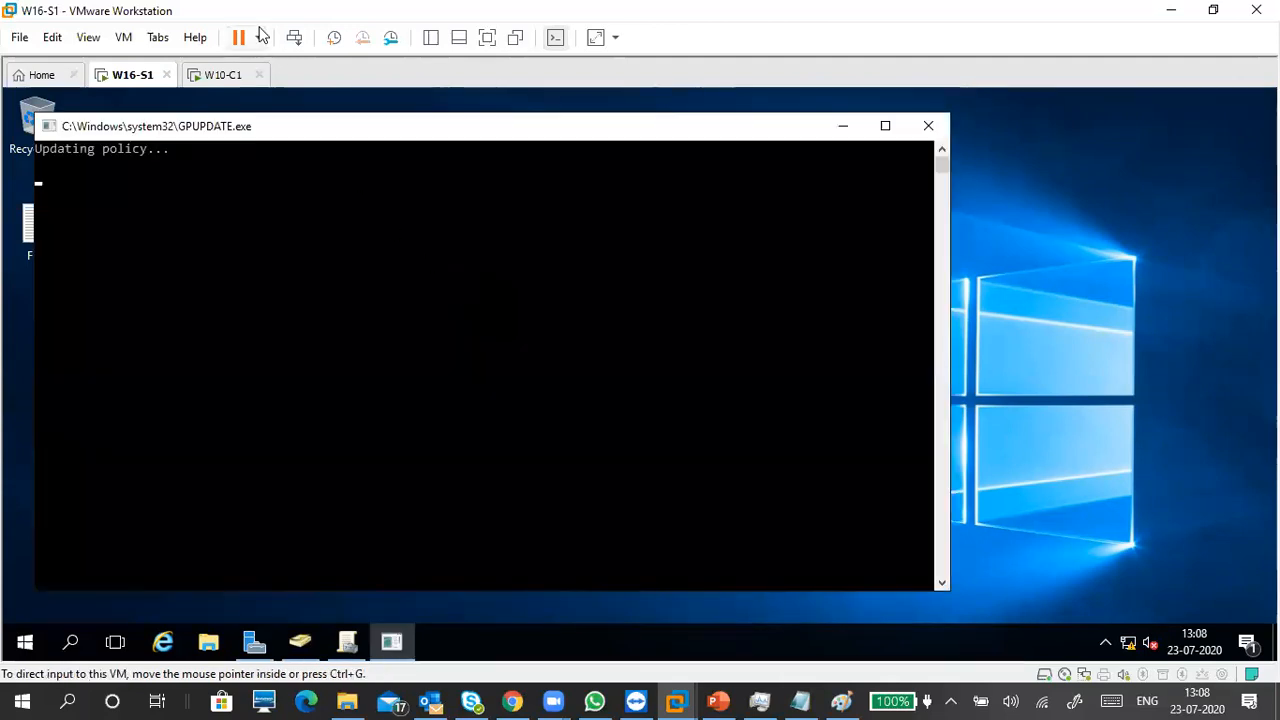
Step: Switch to W10-C1, run GPUPDATE /FORCE there, check the update on both machines, and close the command window
left_click(222, 78)
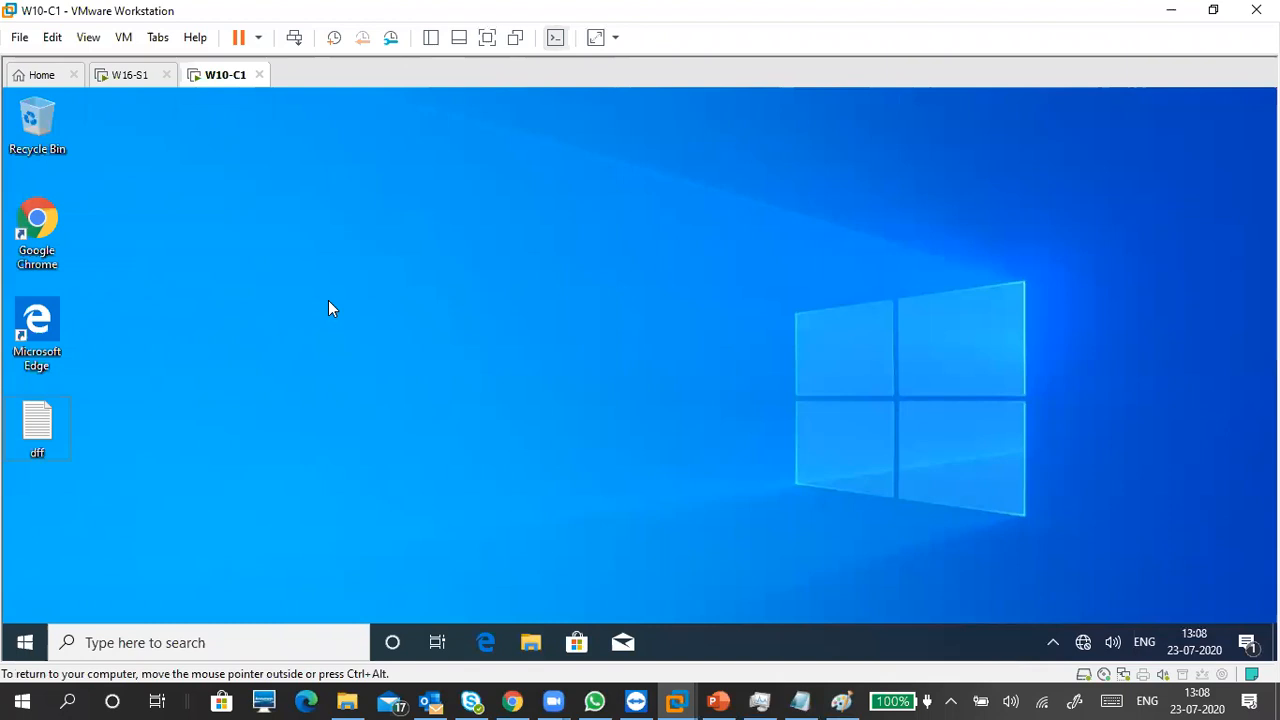
key("super+r")
type("g")
key("BackSpace")
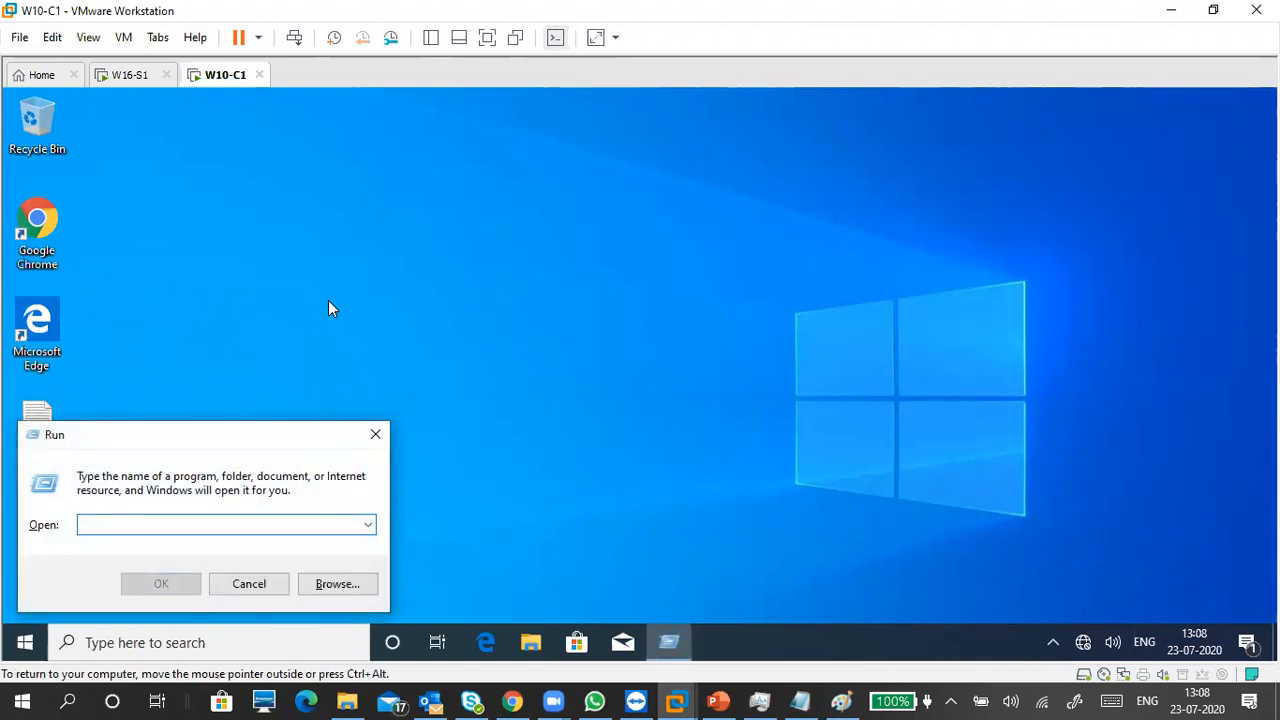
type("GPUPDATE /FORCE")
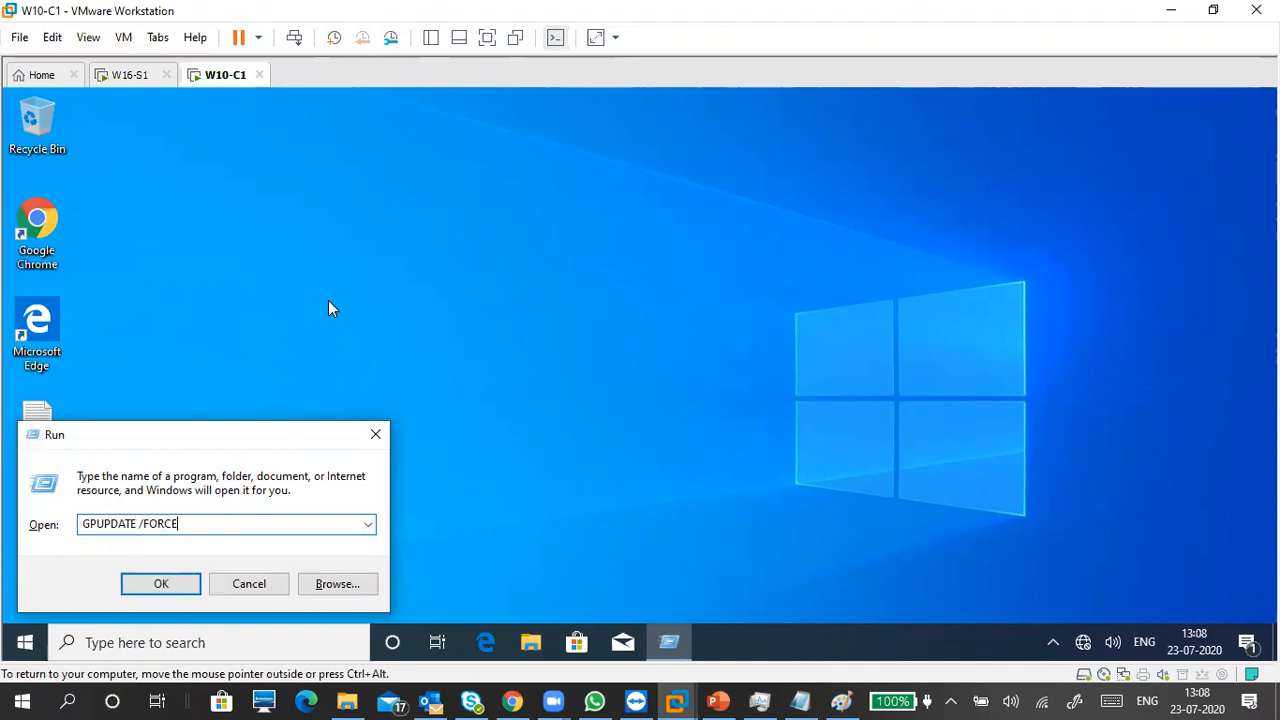
key("Return")
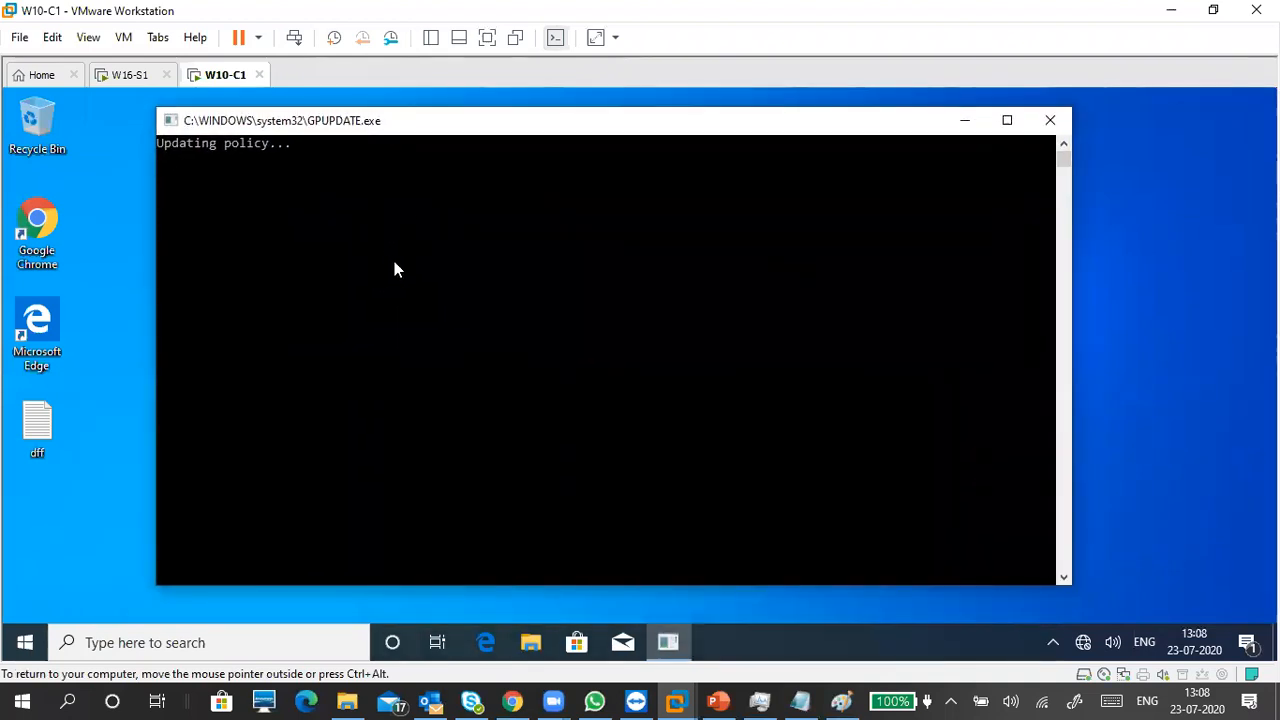
left_click(130, 79)
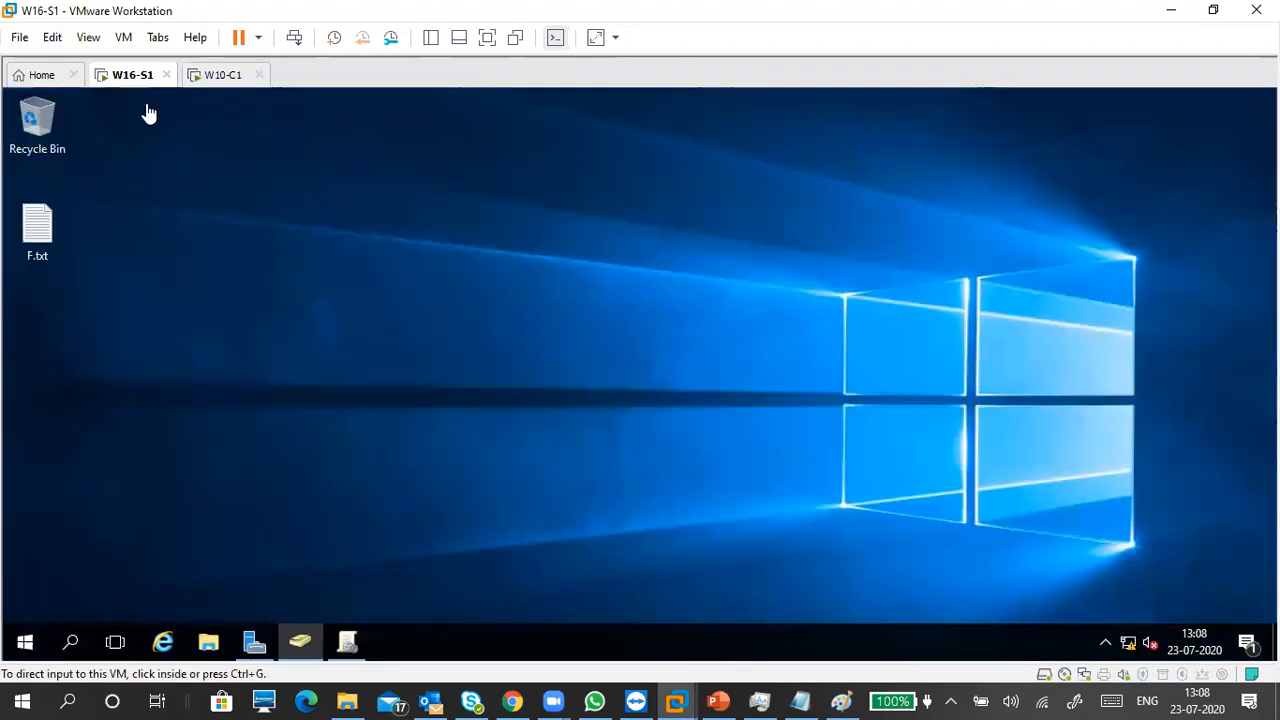
left_click(220, 76)
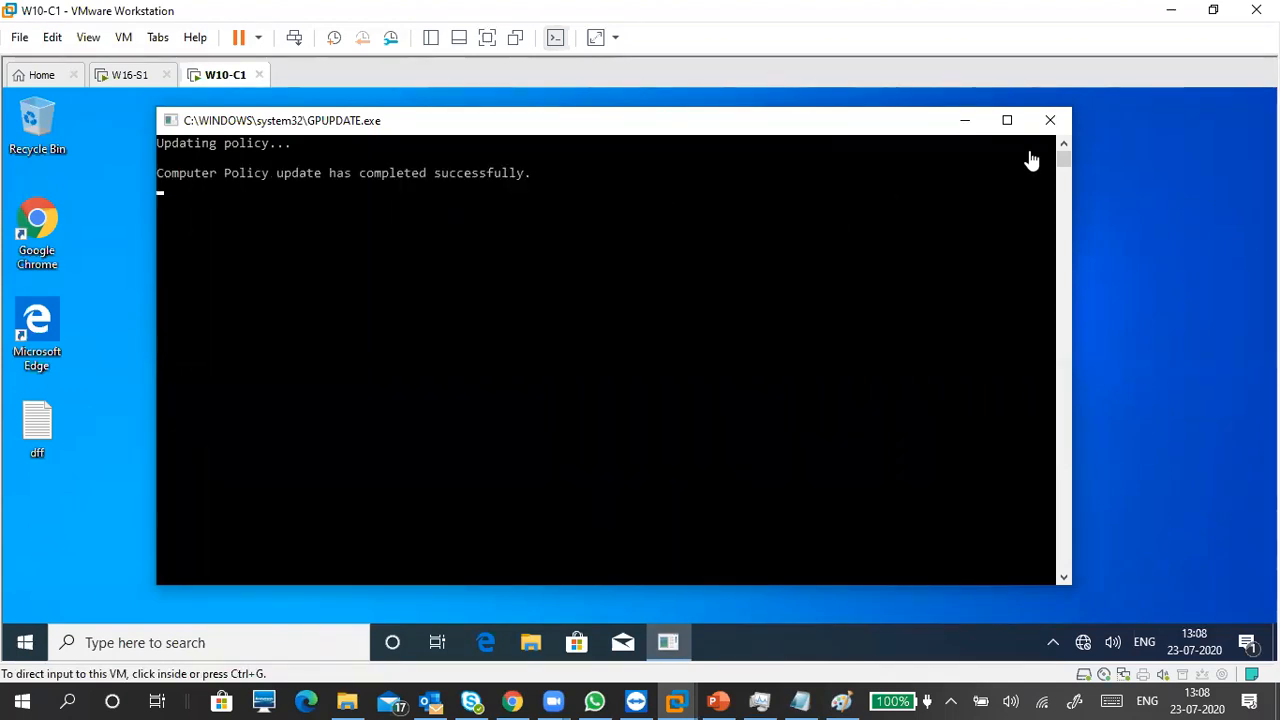
left_click(1050, 126)
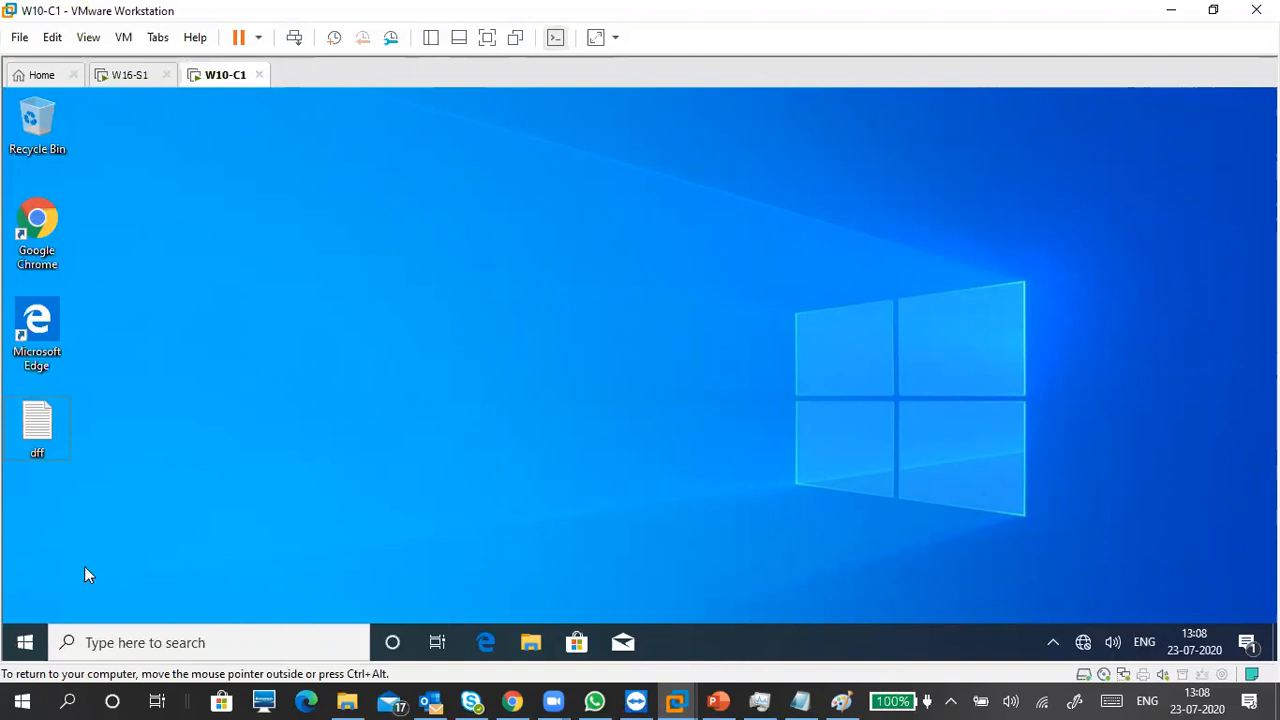
Step: Sign the current user out of Windows on W10-C1
left_click(25, 645)
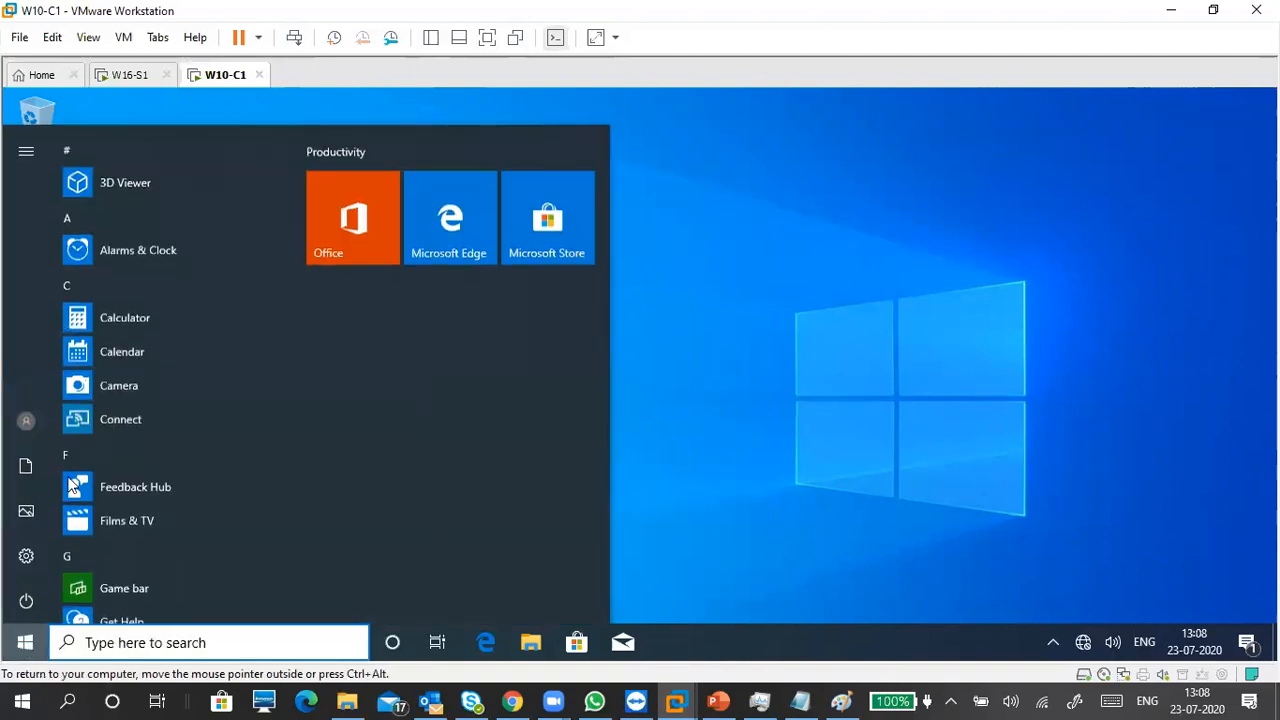
left_click(32, 428)
left_click(64, 341)
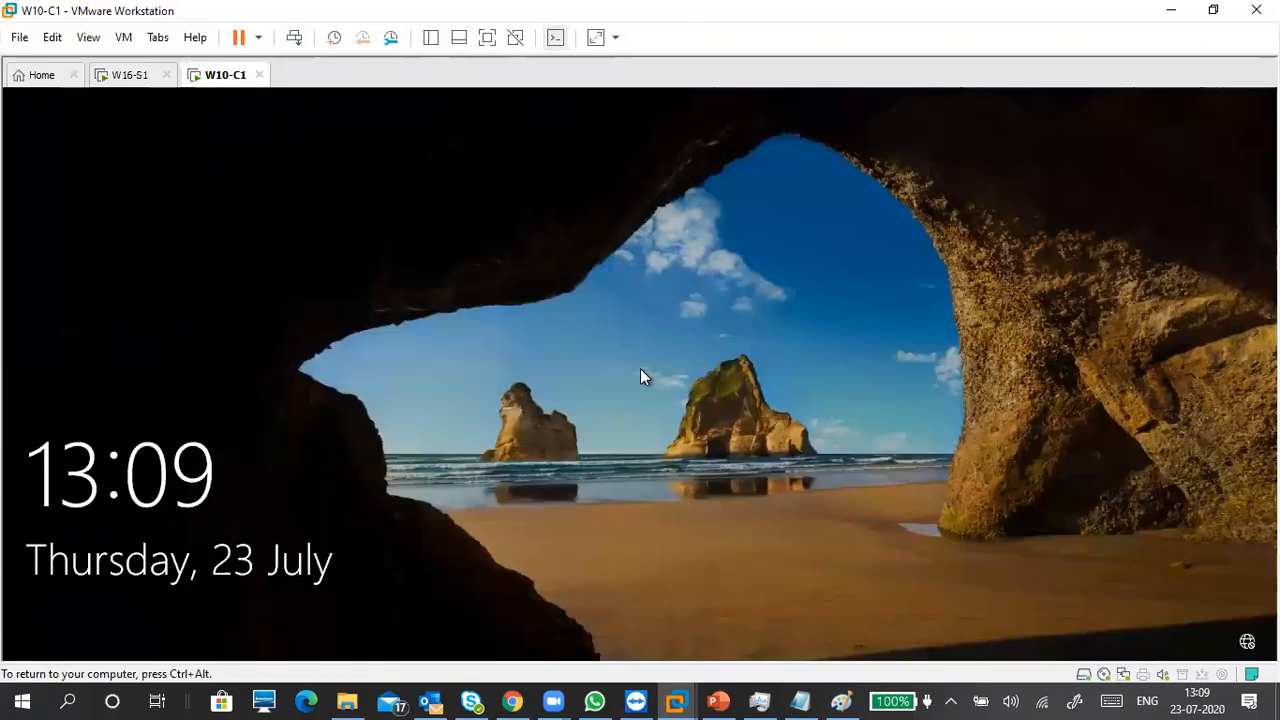
Step: Sign in to the CONTOSO domain as another user with the user name ituser2 and the account password
left_click(633, 391)
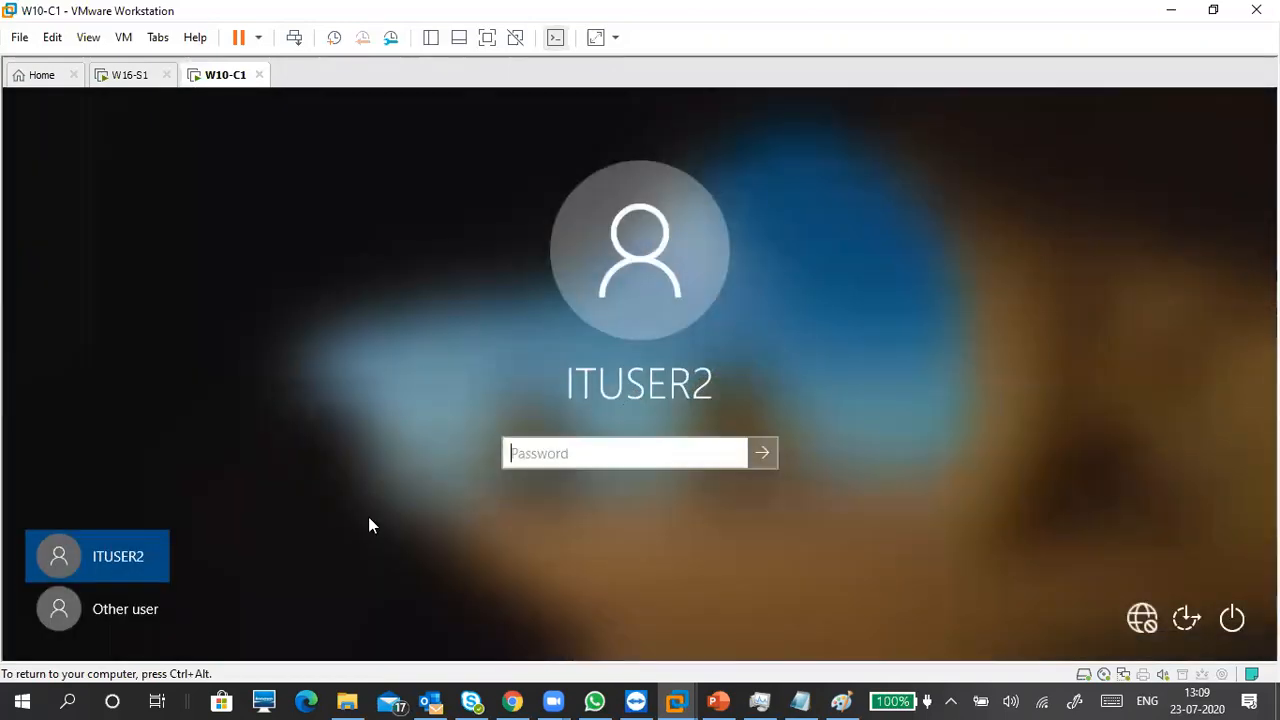
left_click(147, 610)
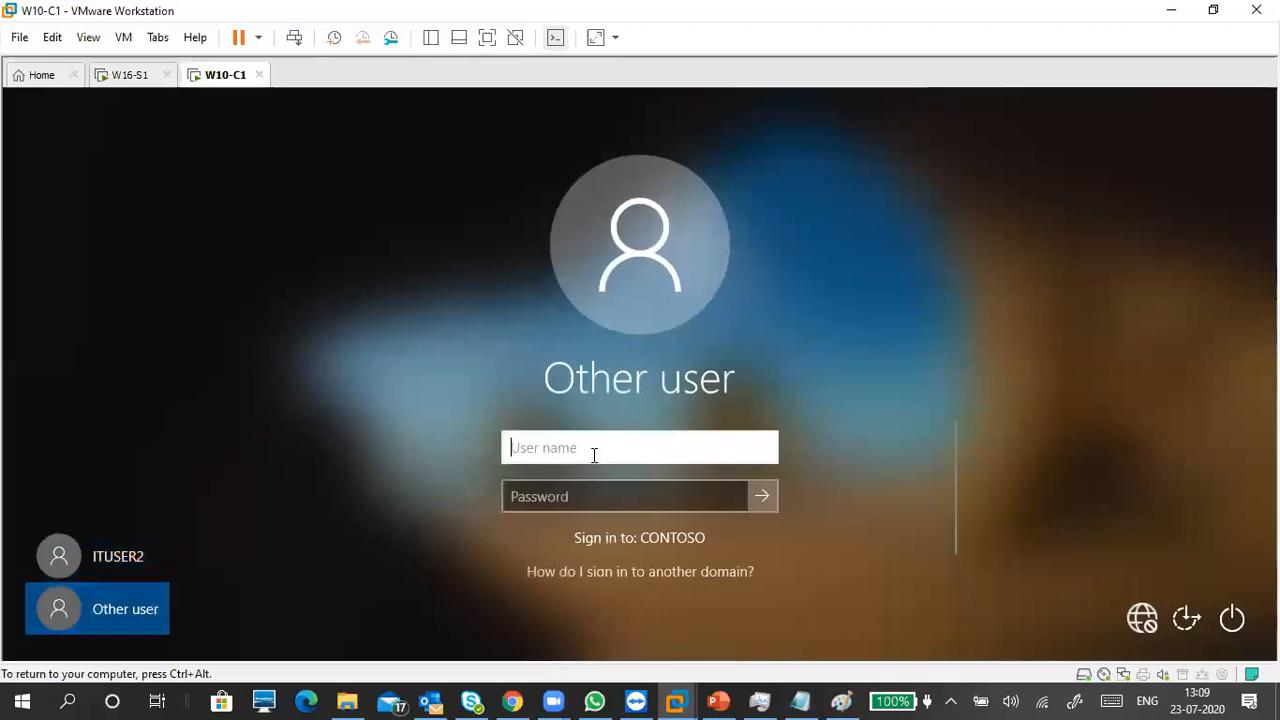
type("ituser2")
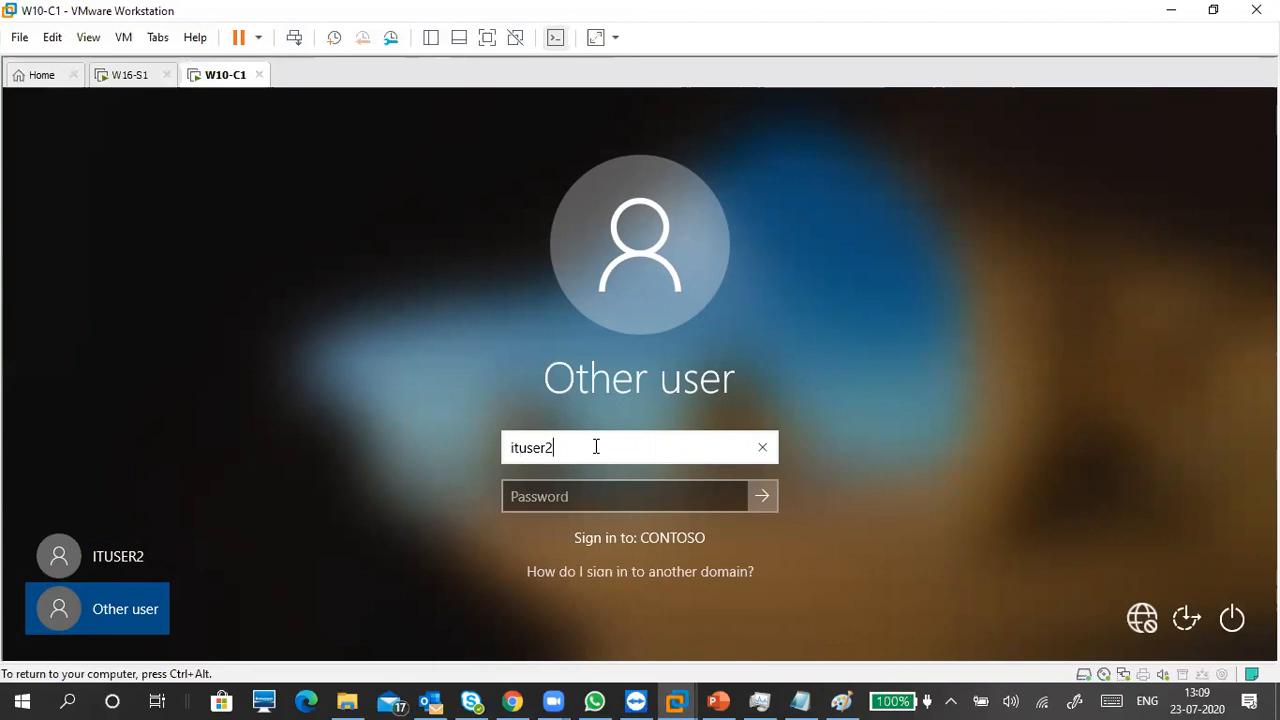
key("Tab")
type("••••")
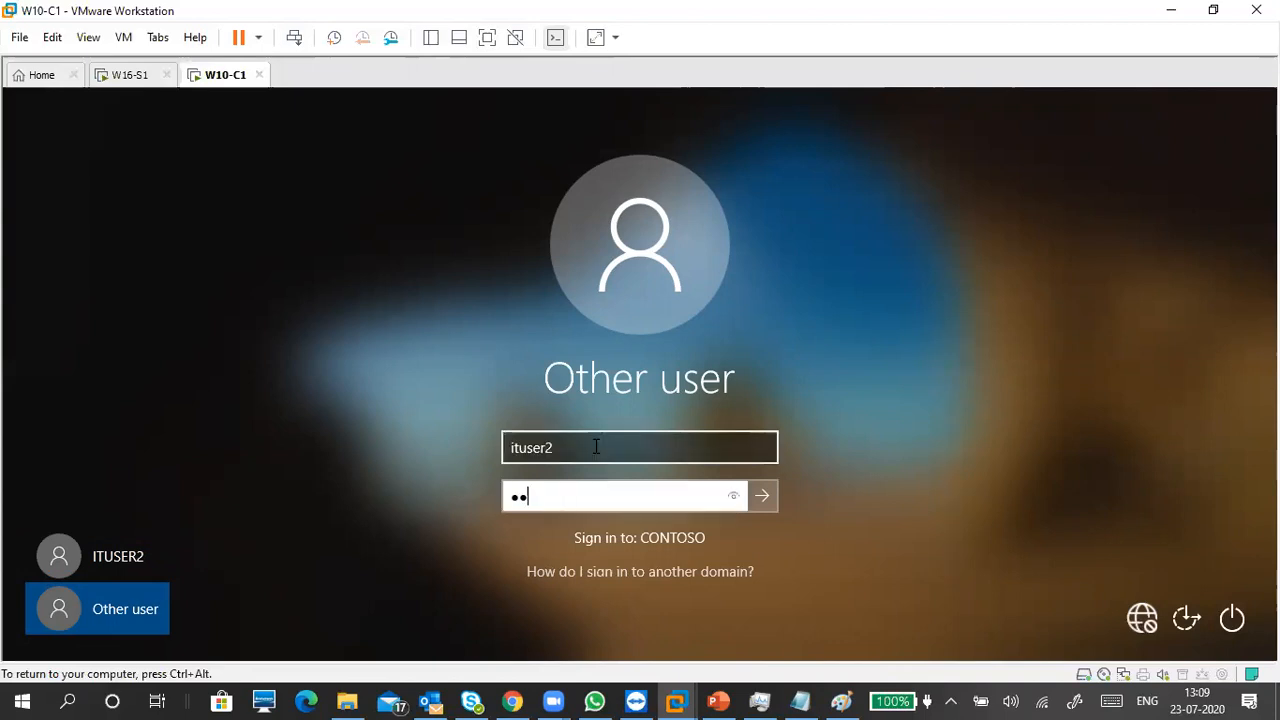
type("••••")
key("Return")
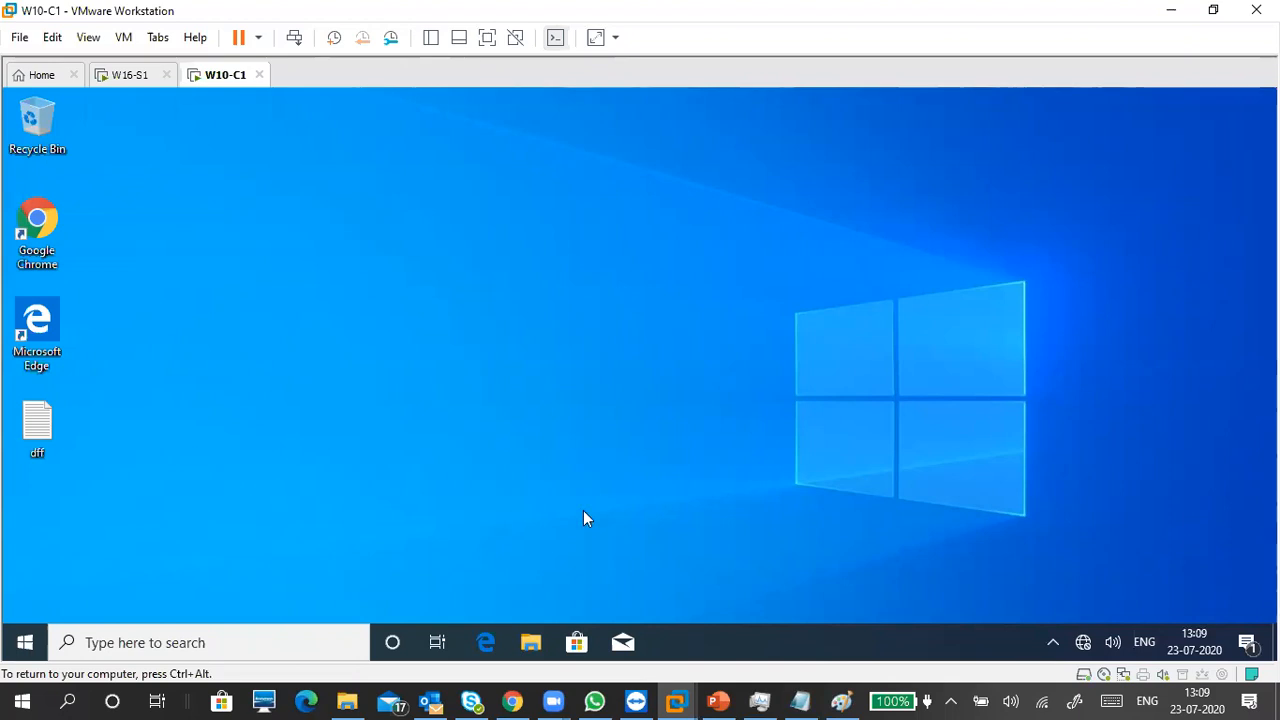
Step: Search Windows for "control", open Control Panel, and go to the Network and Internet category
left_click(236, 642)
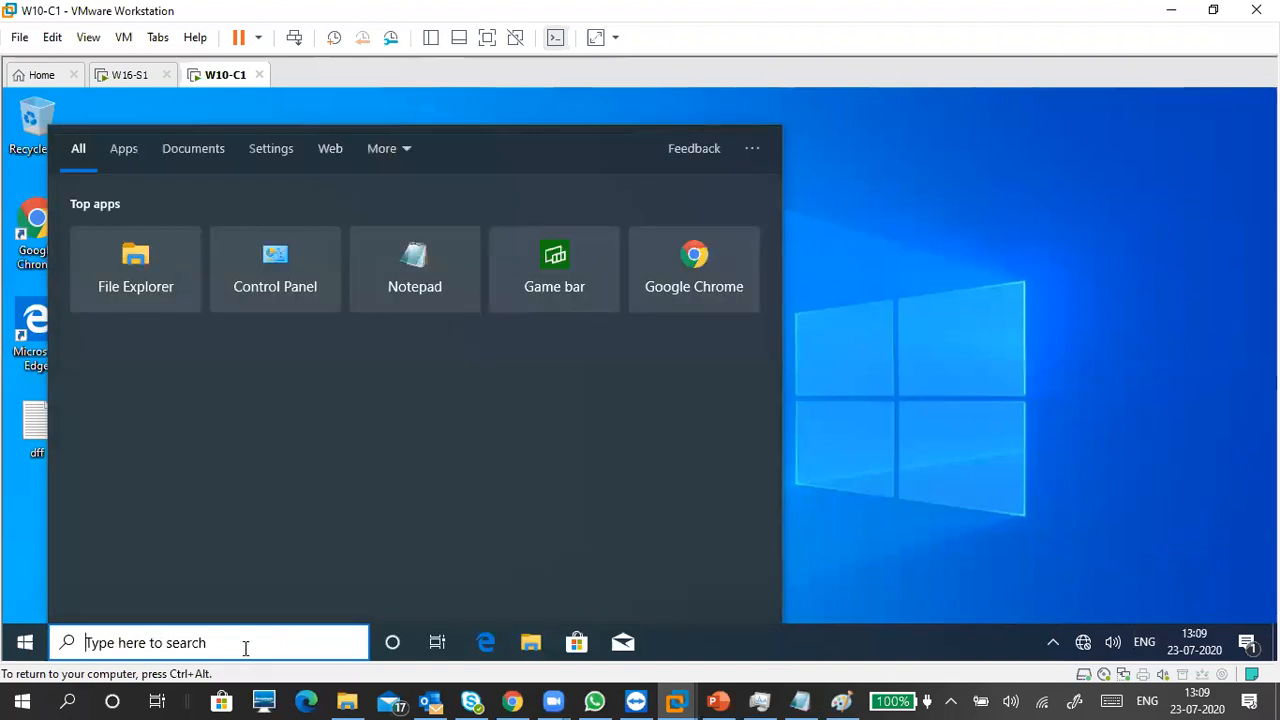
type("control")
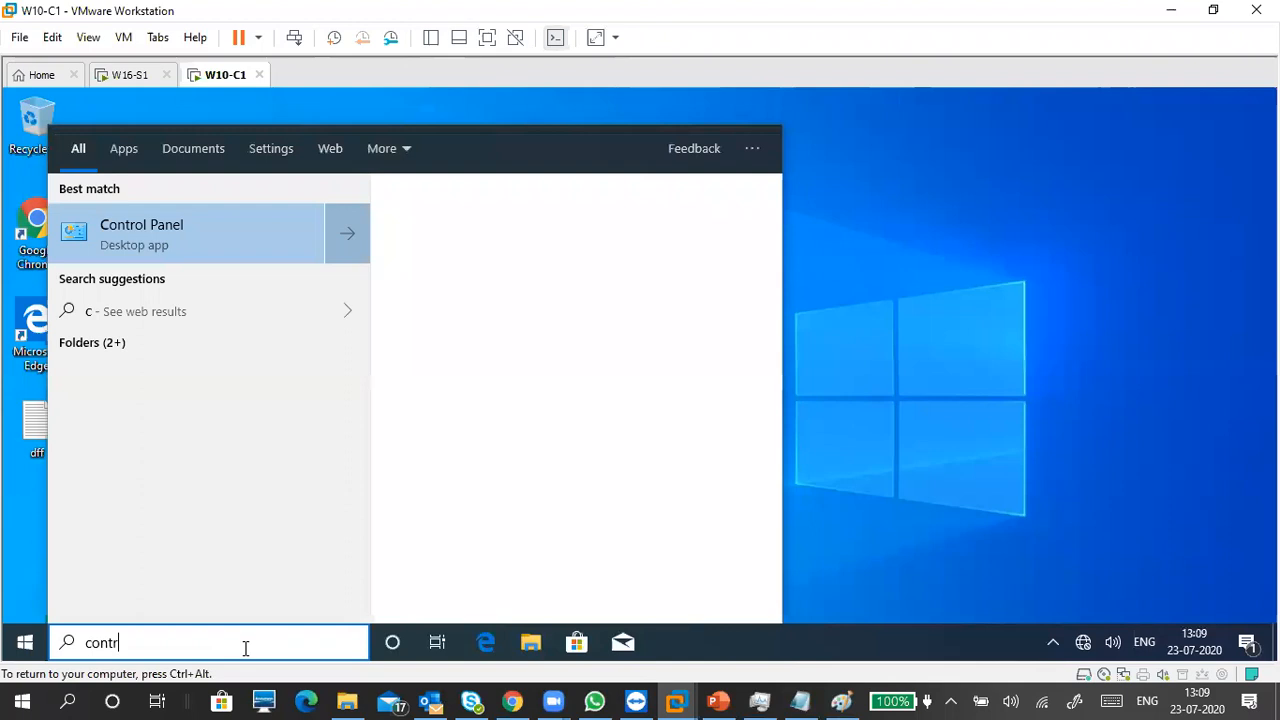
left_click(176, 246)
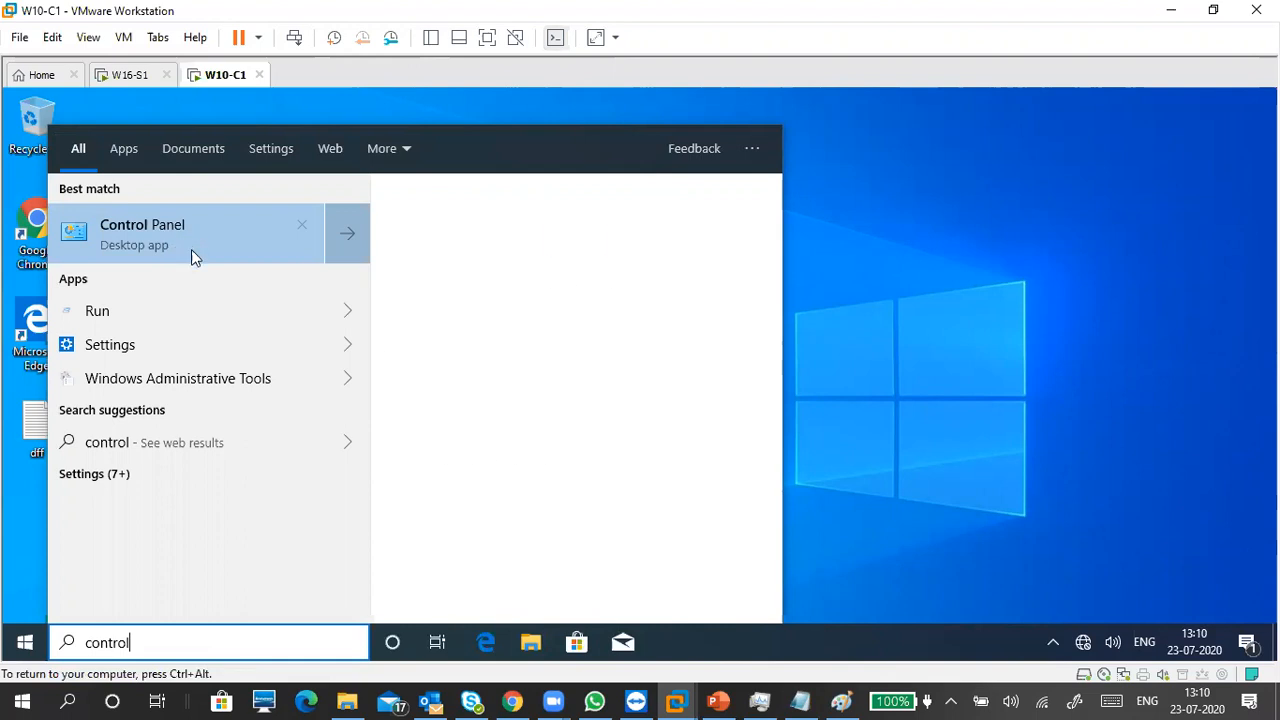
left_click(193, 236)
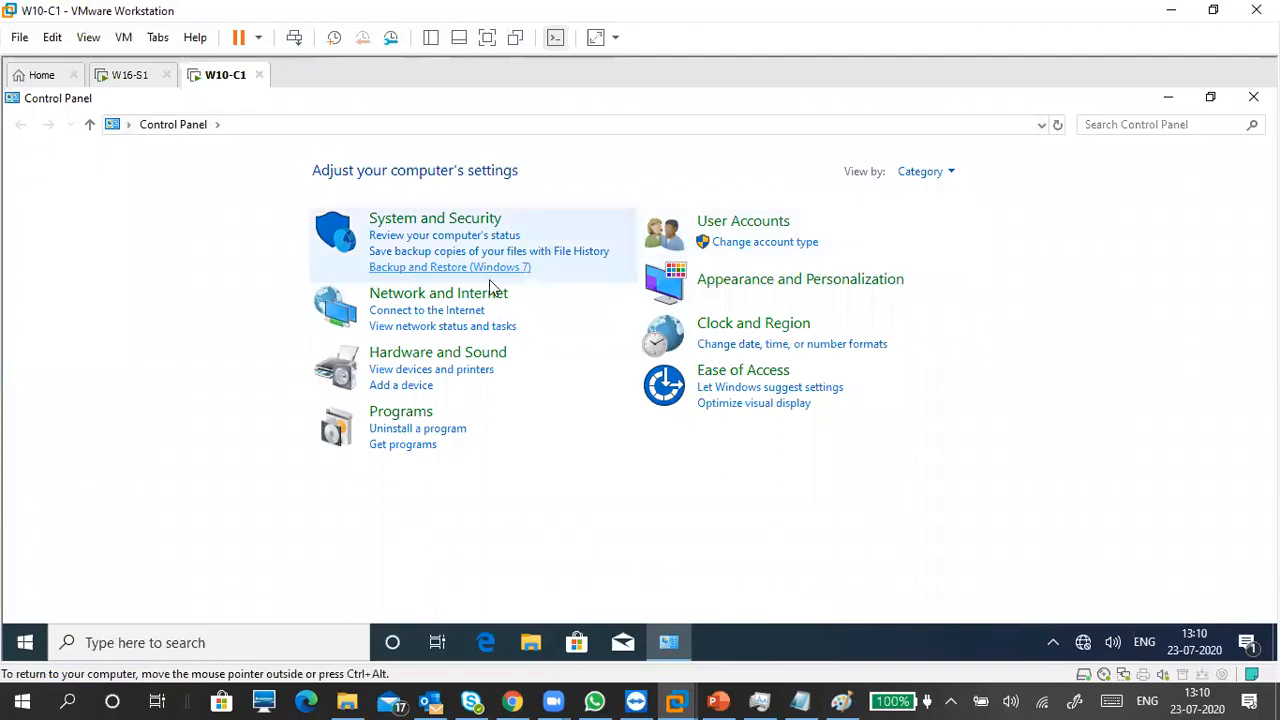
left_click(460, 296)
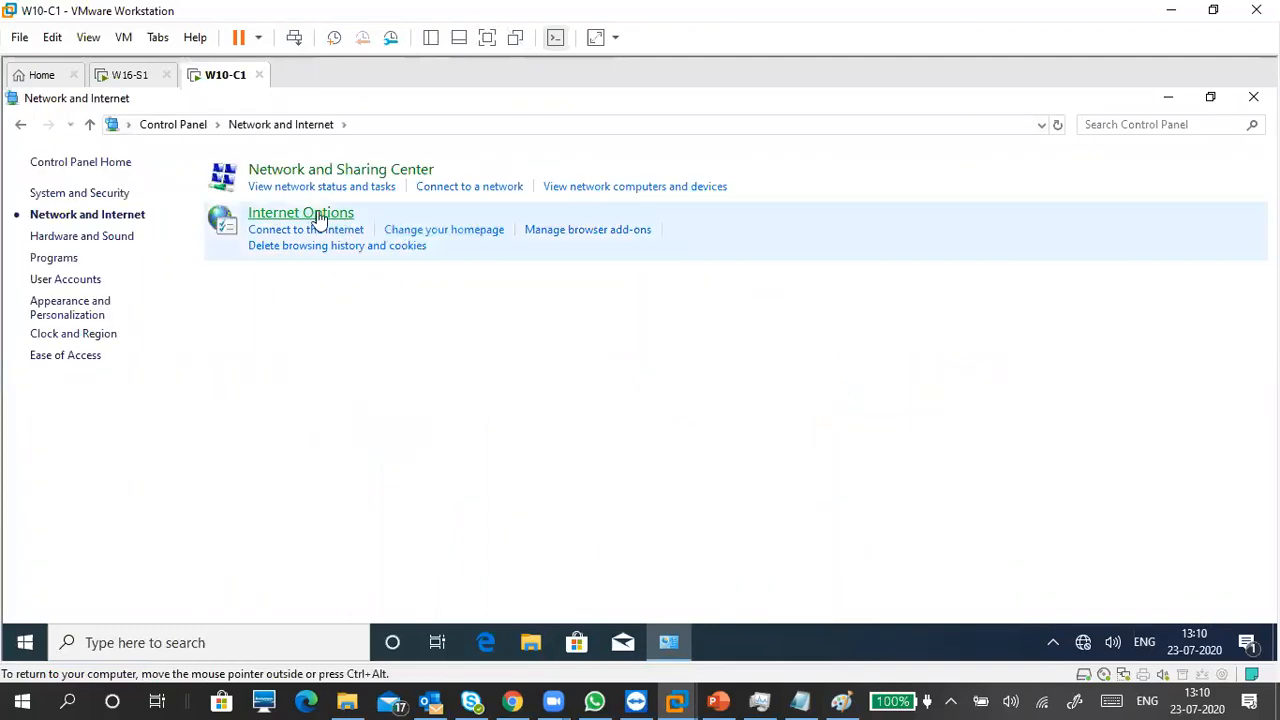
Step: Try twice to open the Change your homepage setting, dismissing the message each time
left_click(458, 230)
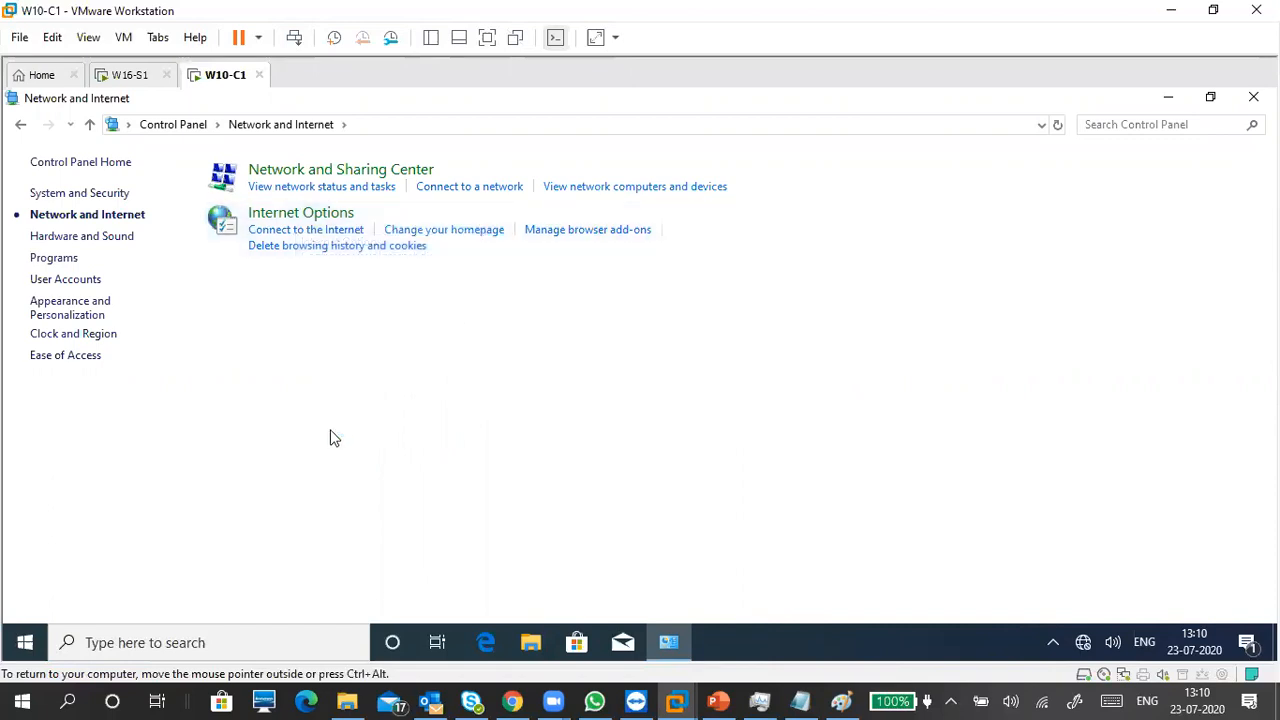
left_click_drag(548, 285, 507, 291)
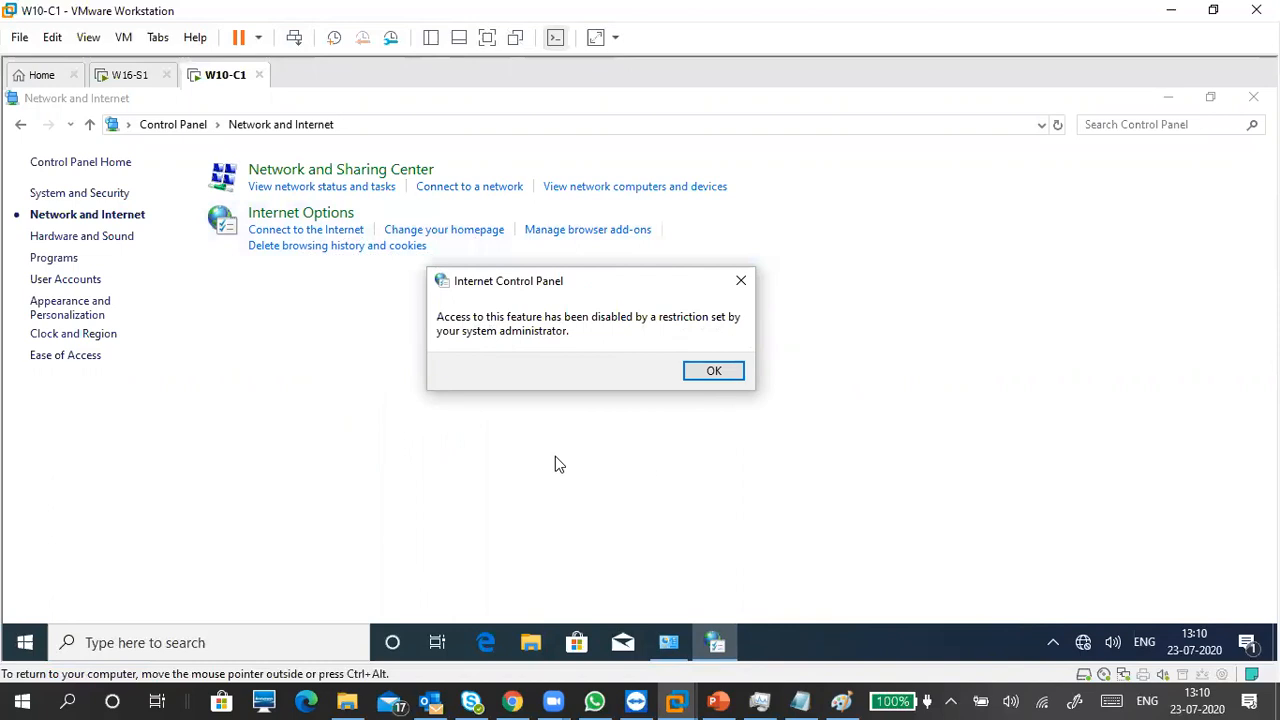
left_click(710, 372)
left_click(460, 232)
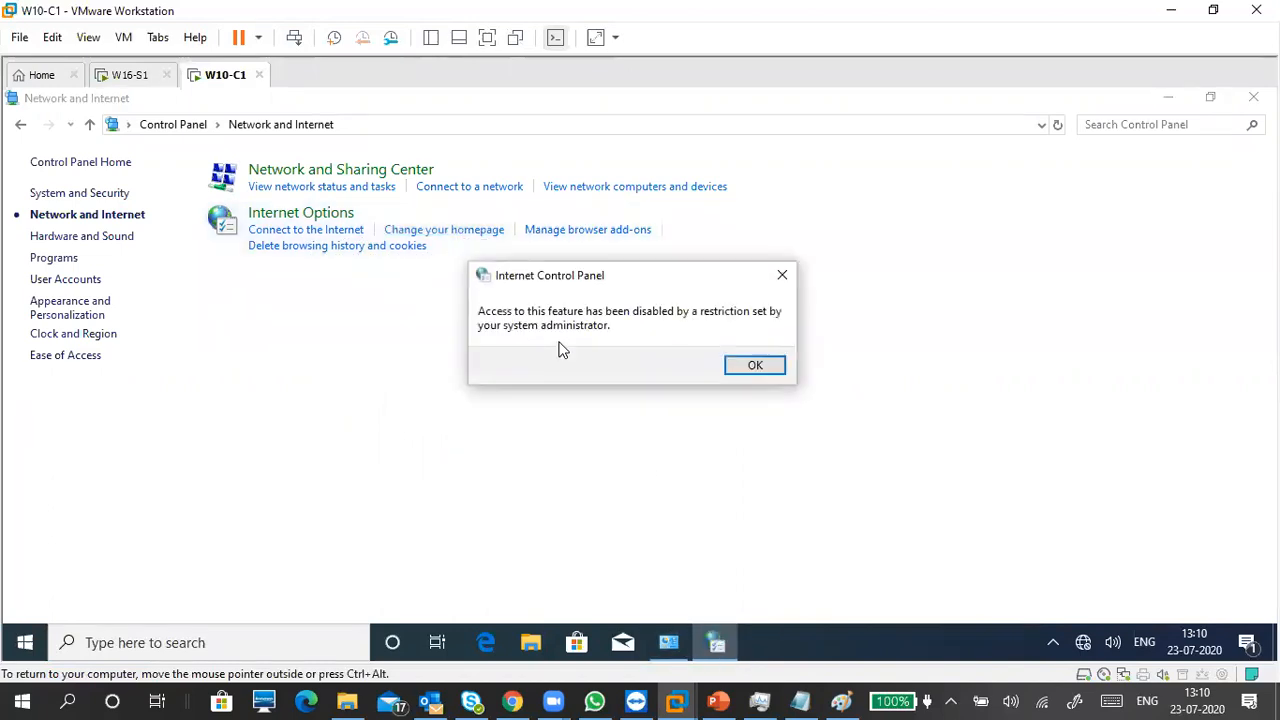
left_click(745, 368)
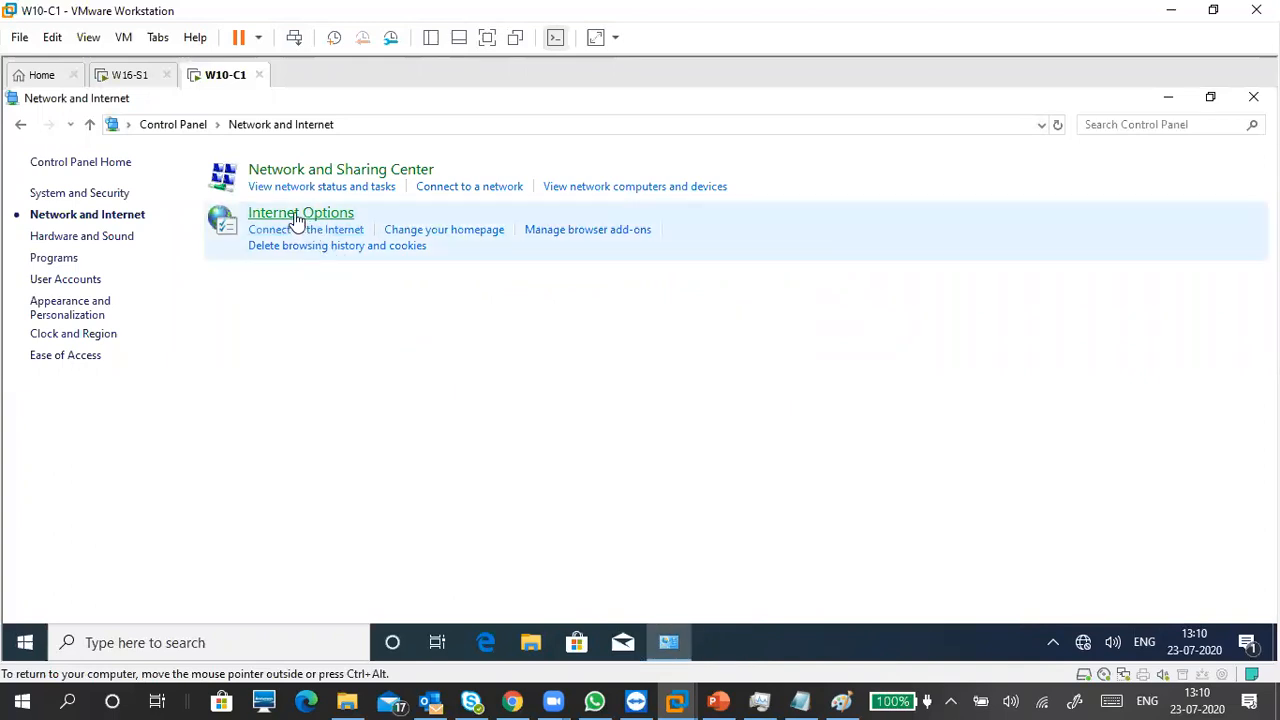
Step: Open Internet Options, examine which pages are available in Internet Properties, and close the dialog
left_click(296, 218)
left_click_drag(240, 130, 778, 106)
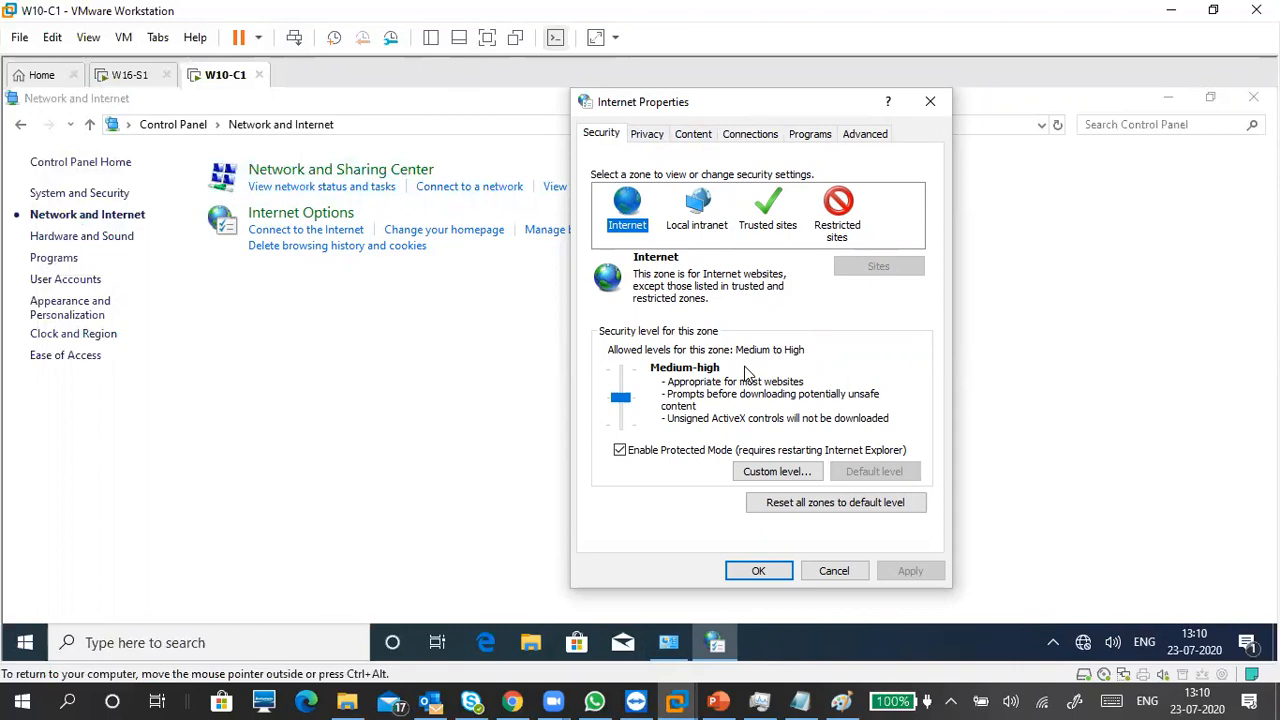
left_click(759, 571)
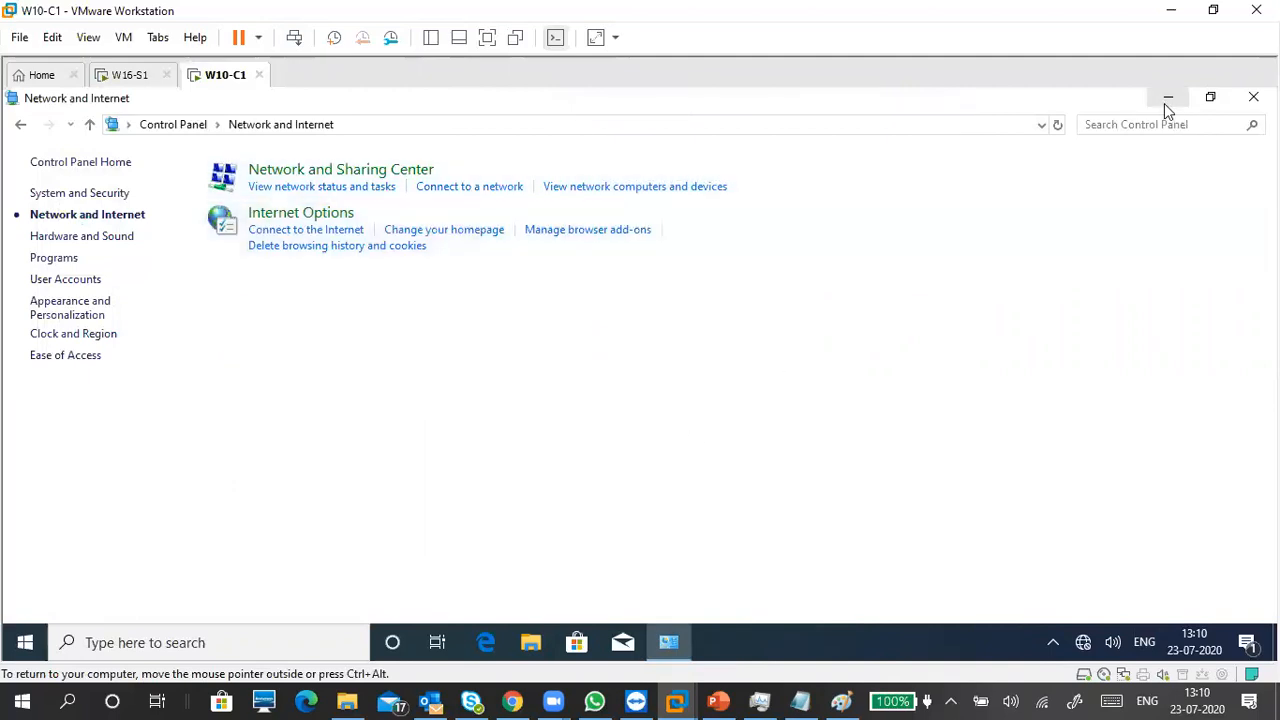